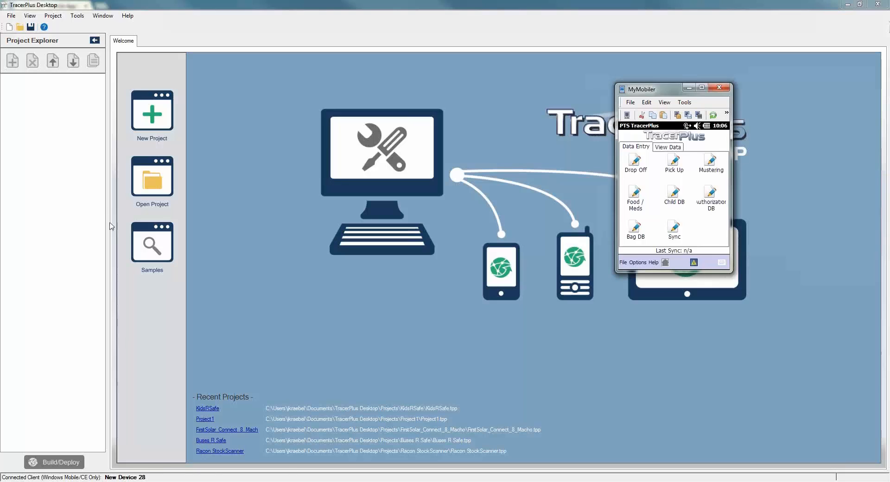
# Import the Inventory Issue and Receive sample from the Inventory Control category as InventoryManageV6, overwriting the existing project.
pyautogui.click(143, 251)
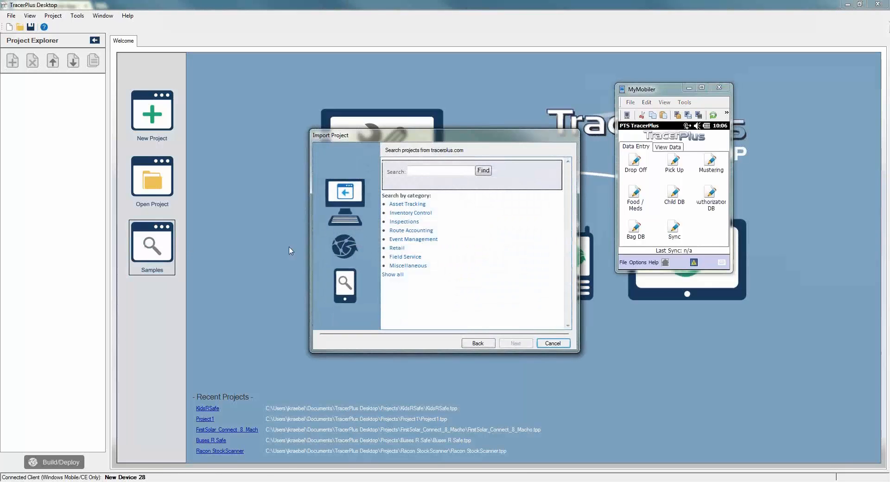
pyautogui.click(416, 213)
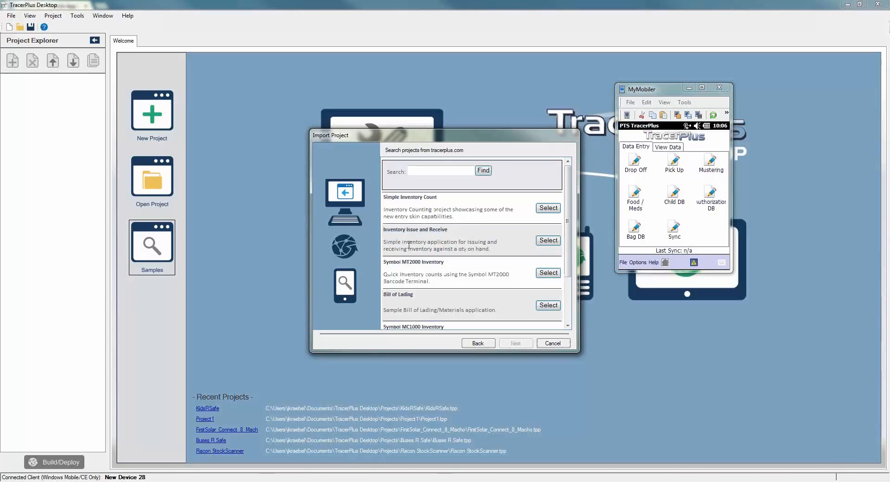
pyautogui.click(554, 241)
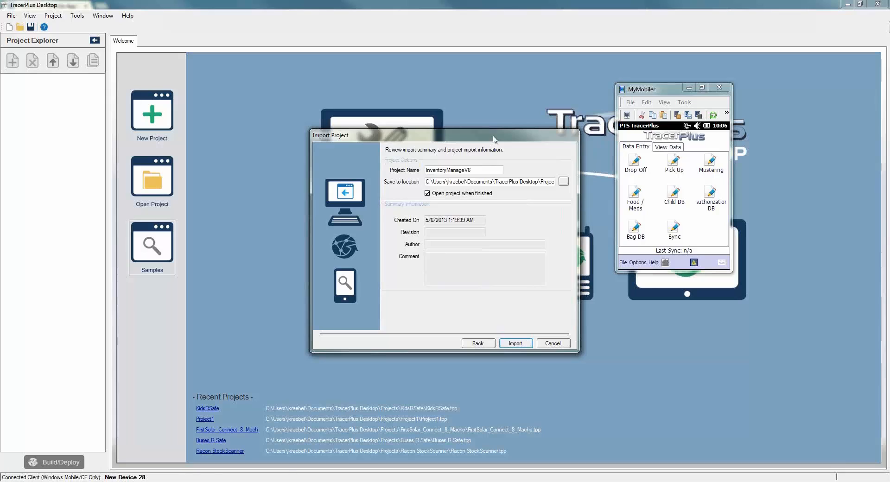
pyautogui.click(515, 342)
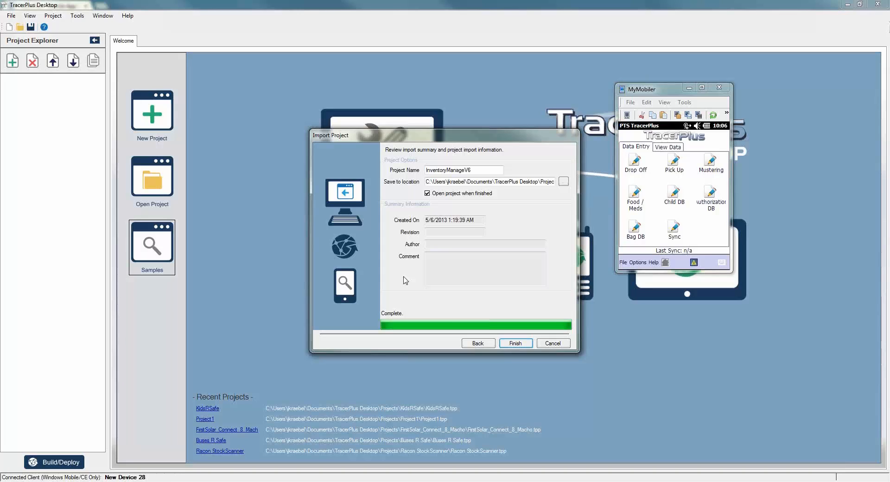
pyautogui.click(515, 343)
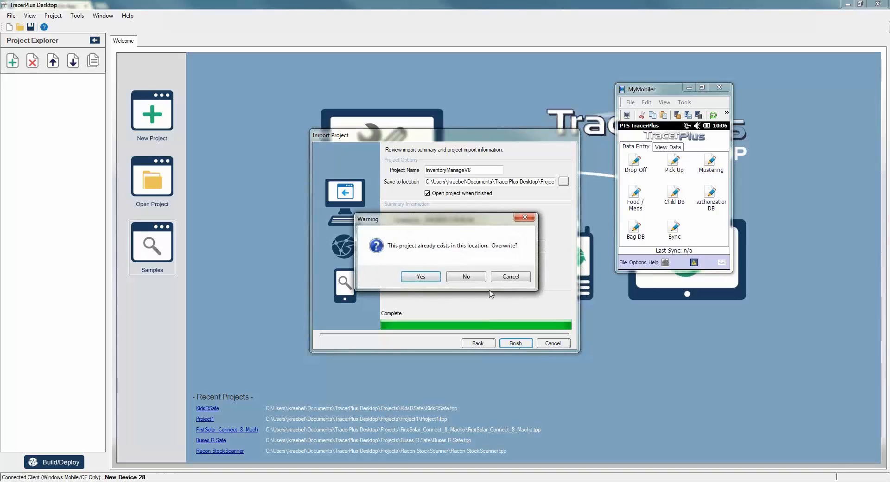
pyautogui.click(412, 277)
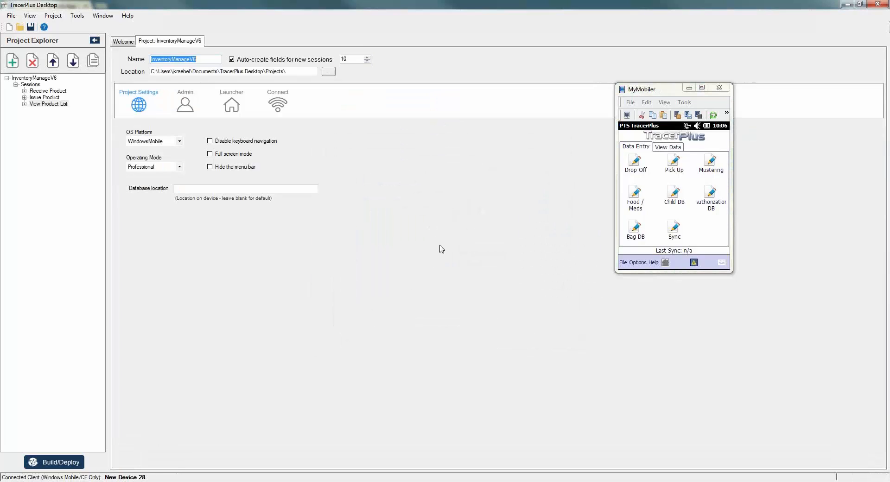
# Examine the fields and form layouts of the Receive Product, Issue Product and View Product List sessions.
pyautogui.click(50, 91)
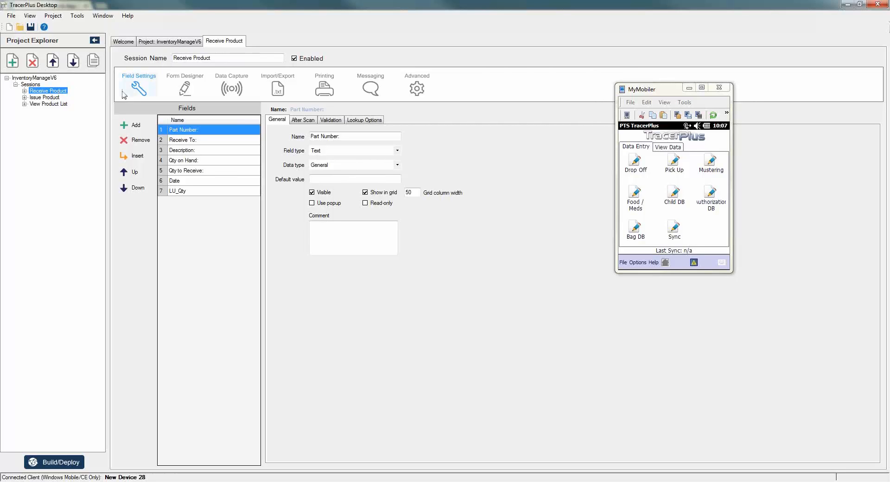
pyautogui.click(173, 86)
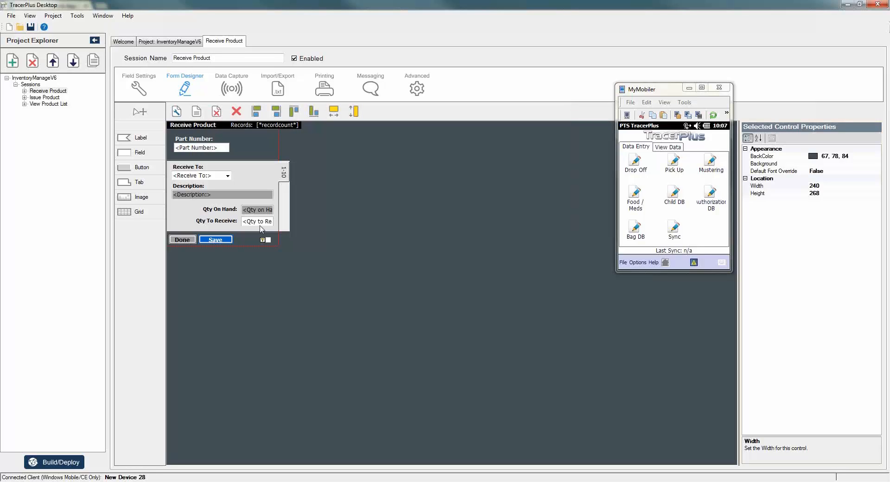
pyautogui.click(44, 98)
pyautogui.doubleClick(44, 98)
pyautogui.click(179, 93)
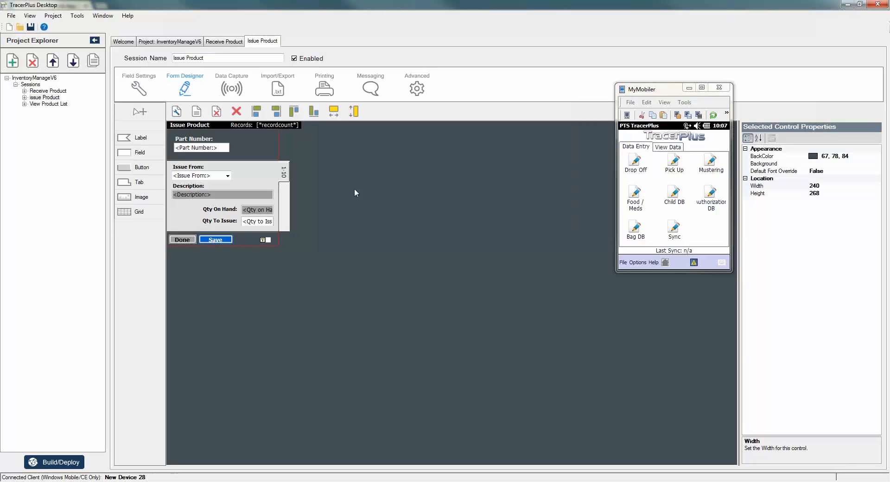
pyautogui.doubleClick(48, 103)
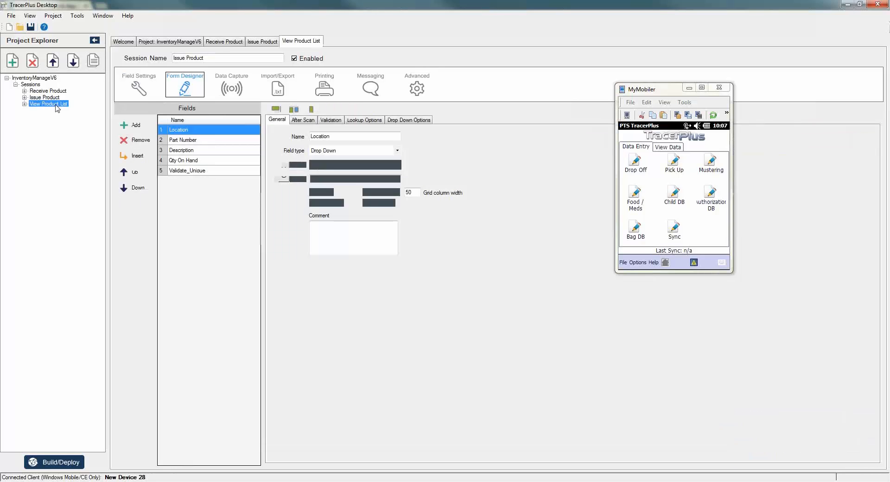
pyautogui.click(190, 88)
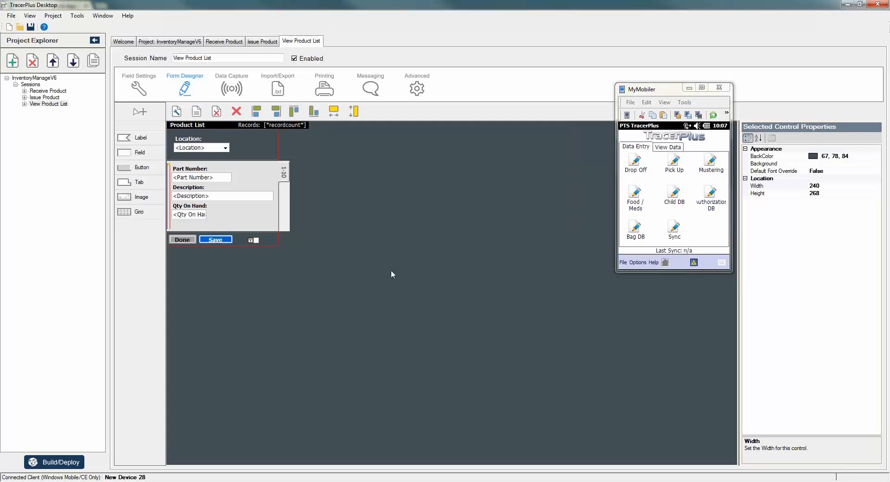
pyautogui.click(144, 89)
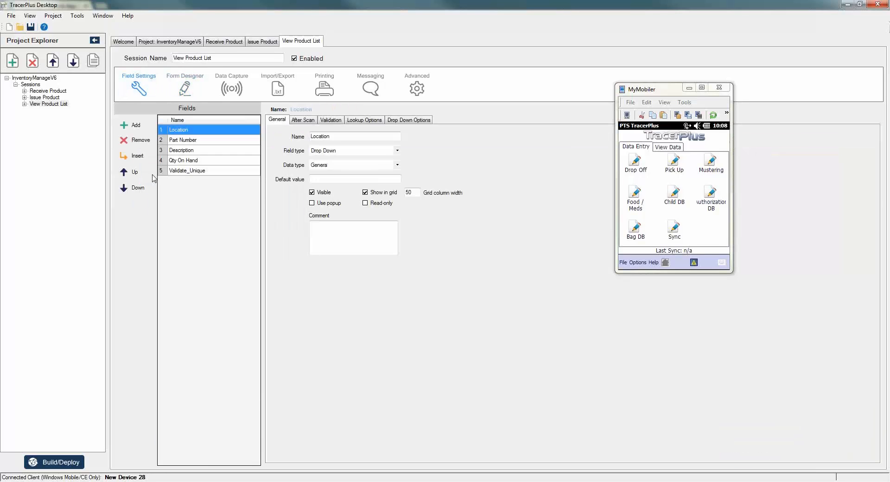
# Build and deploy the project to the connected Windows Mobile device and move the MyMobiler window toward the screen's centre.
pyautogui.click(54, 462)
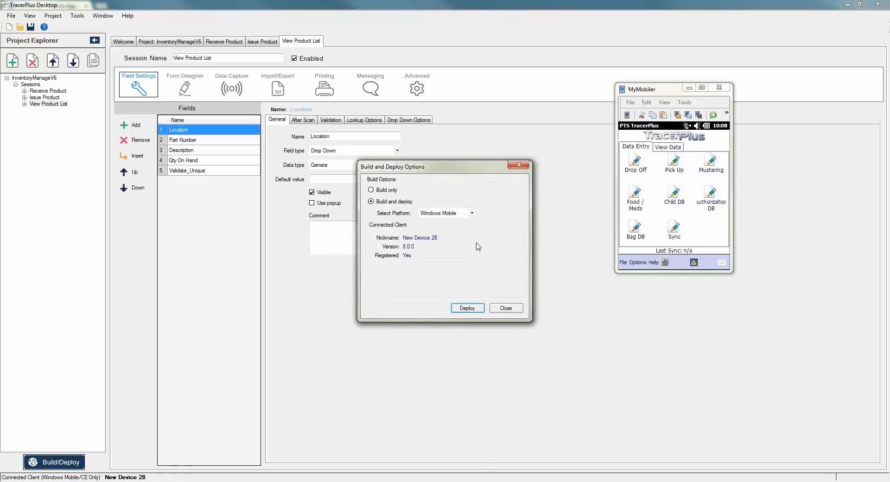
pyautogui.click(468, 308)
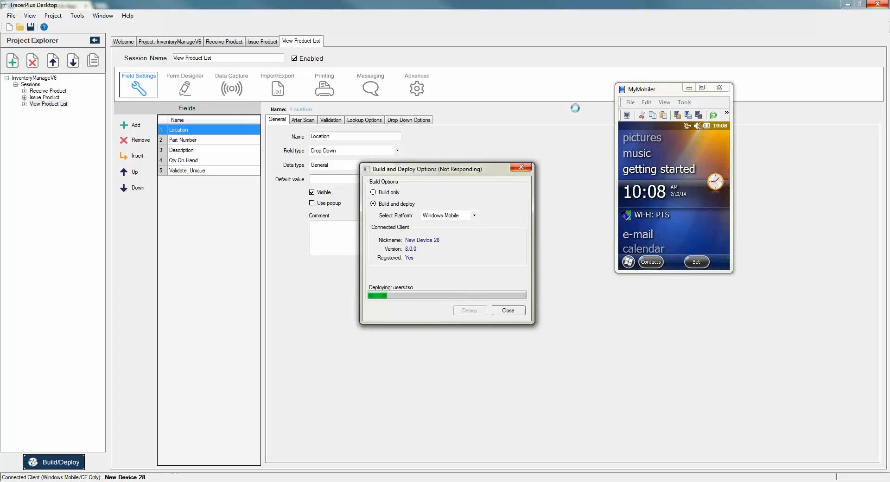
pyautogui.moveTo(662, 93); pyautogui.dragTo(500, 94)
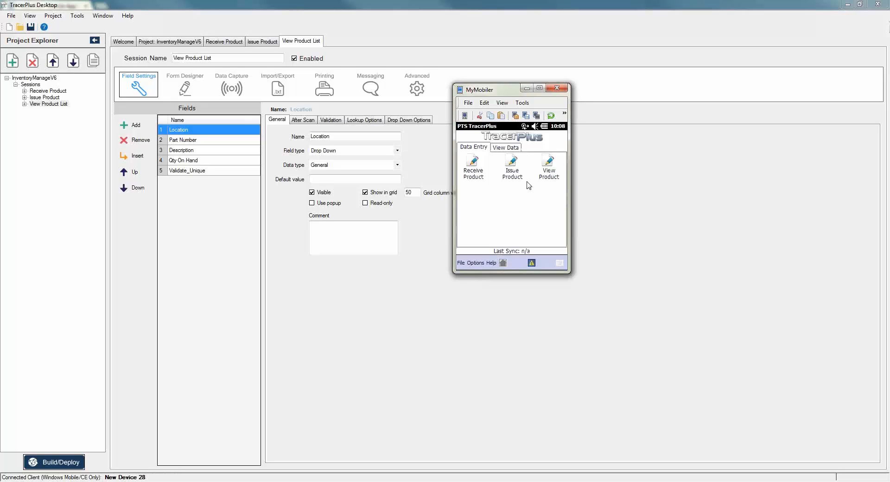
# Check the View Product session on the mobile device in both data entry and data view, and return to the data entry launcher.
pyautogui.click(548, 166)
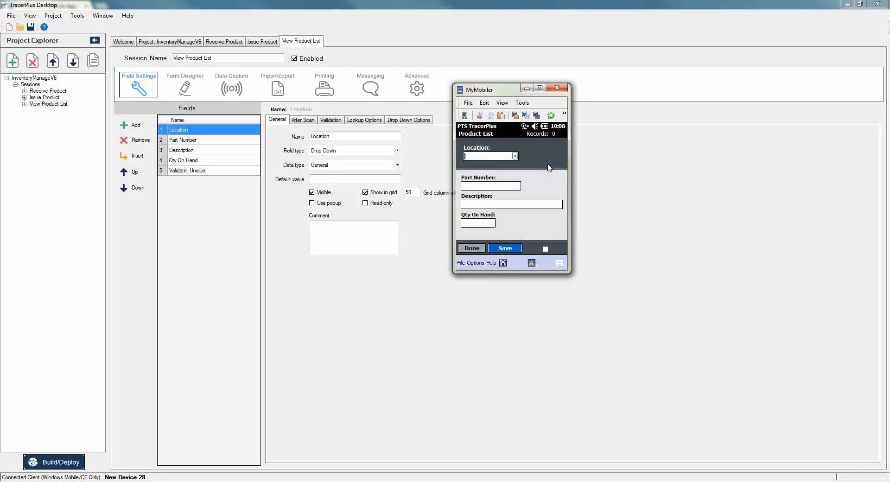
pyautogui.click(472, 248)
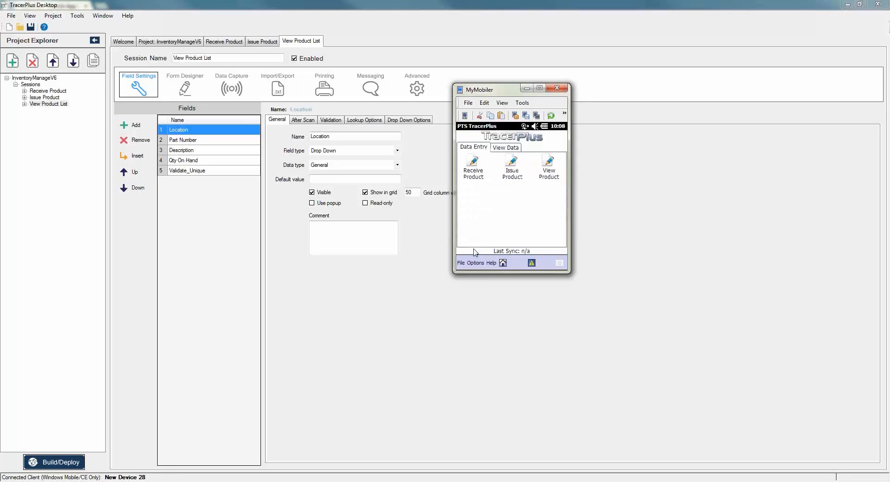
pyautogui.click(547, 164)
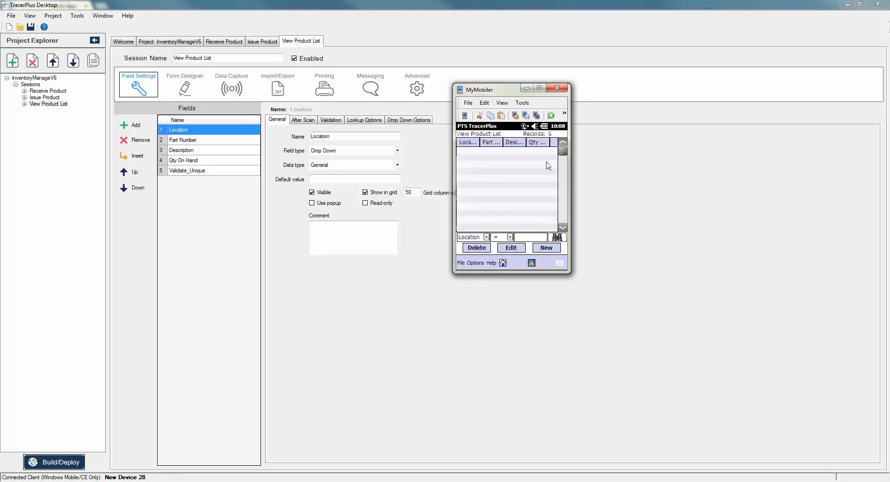
pyautogui.click(503, 262)
pyautogui.click(479, 147)
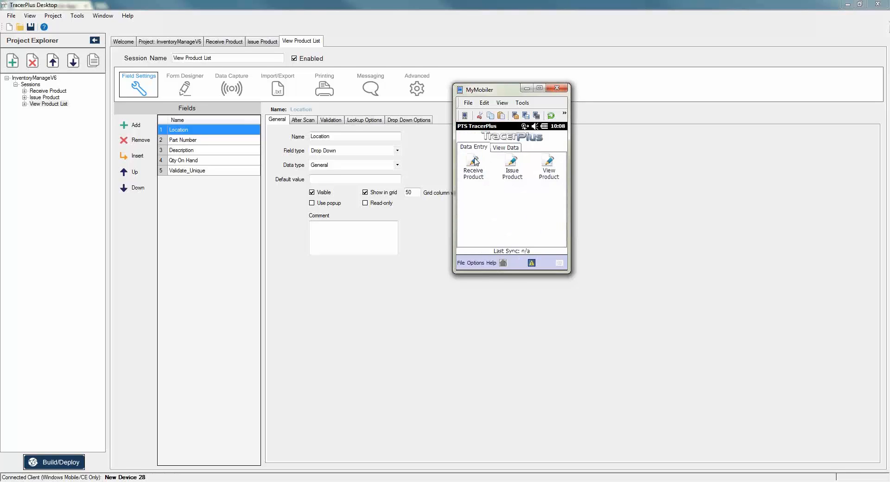
# Try receiving part number 123123 in the Receive Product session on the device, and leave without saving the record.
pyautogui.click(474, 159)
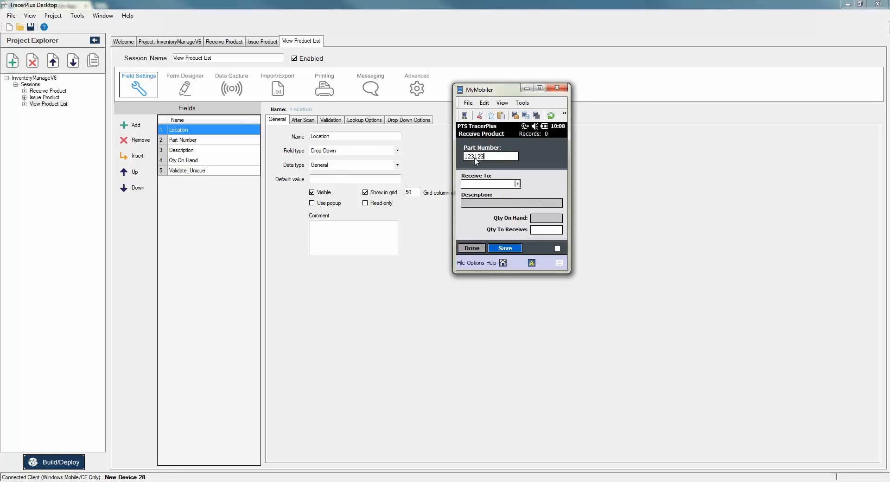
pyautogui.press('Return')
pyautogui.click(472, 248)
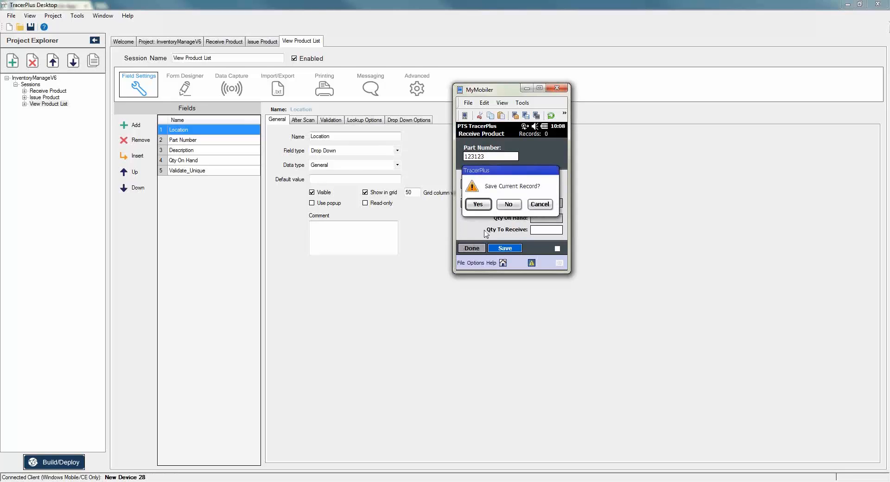
pyautogui.click(510, 207)
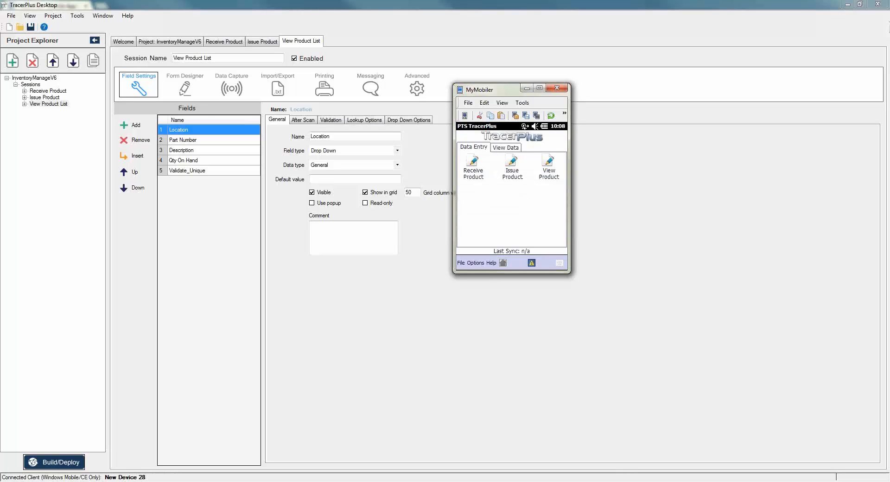
# Switch to TracerPlus Connect and start a new, empty Connect project.
pyautogui.click(625, 481)
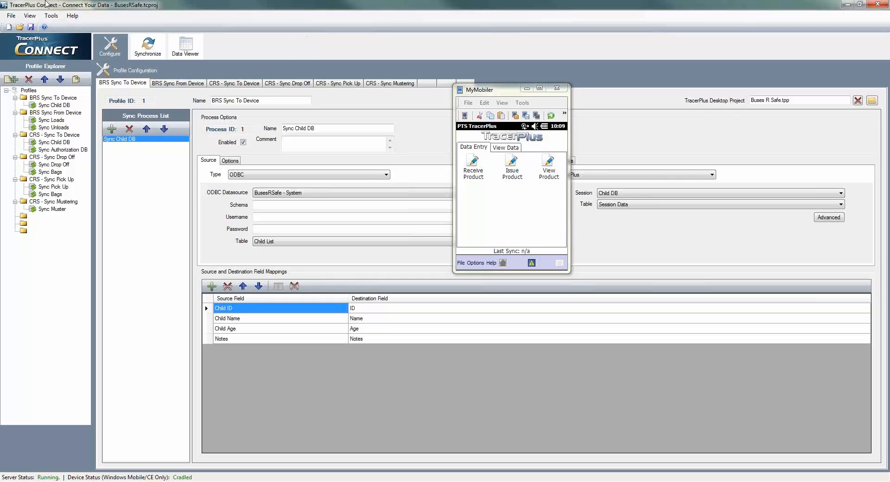
pyautogui.click(12, 16)
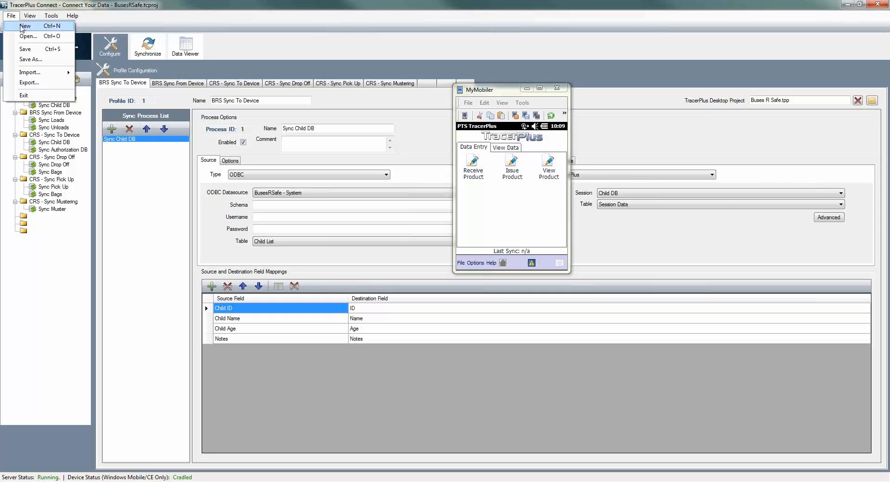
pyautogui.click(24, 26)
pyautogui.click(9, 79)
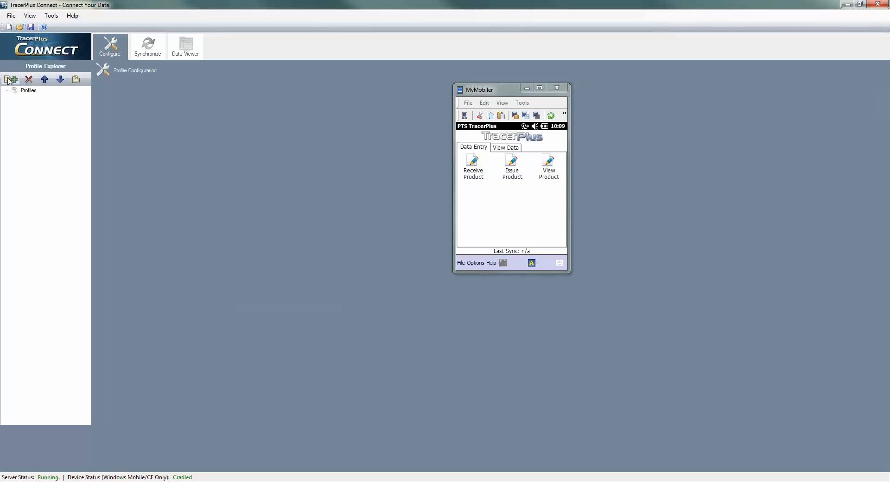
pyautogui.moveTo(398, 175); pyautogui.dragTo(223, 172)
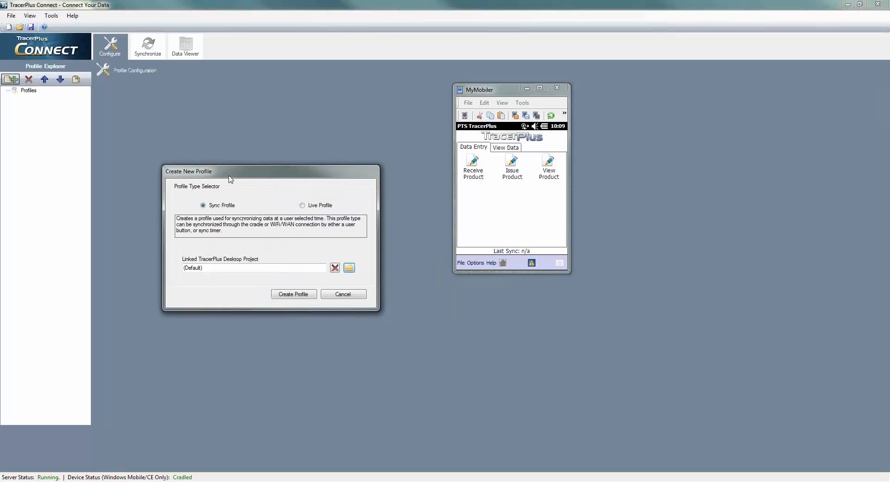
pyautogui.click(296, 294)
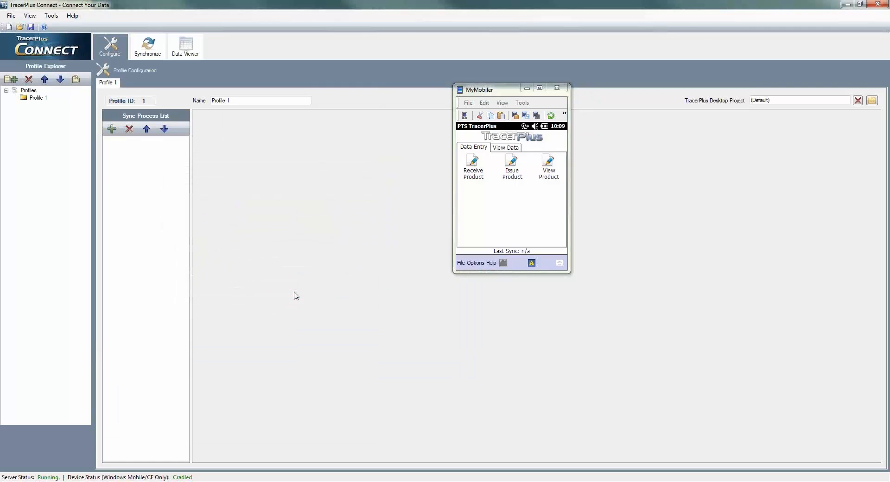
pyautogui.click(111, 130)
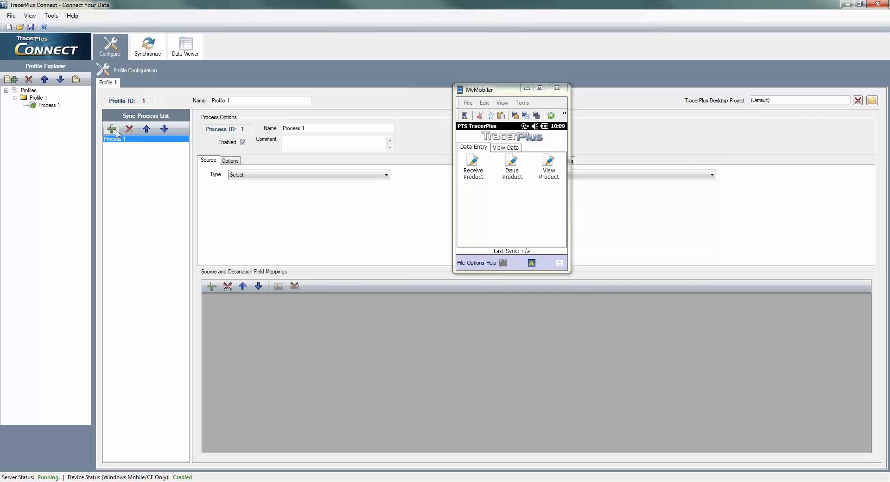
pyautogui.click(527, 88)
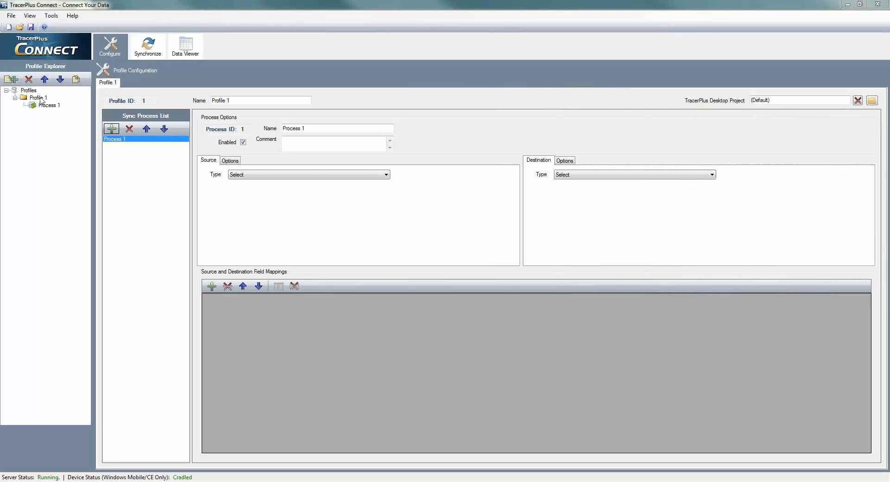
pyautogui.click(30, 80)
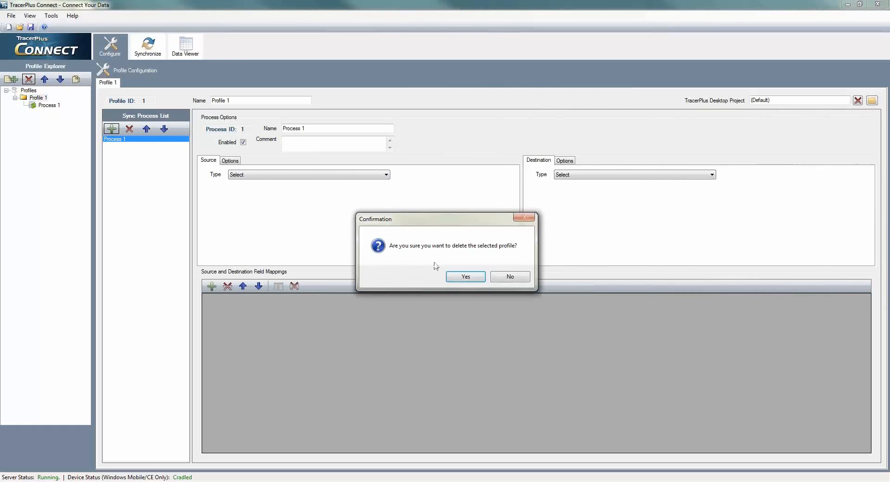
pyautogui.click(473, 278)
# Create a new Sync Profile linked to the TracerPlus Desktop project InventoryManageV6.tpp from the InventoryManageV6 folder.
pyautogui.click(16, 83)
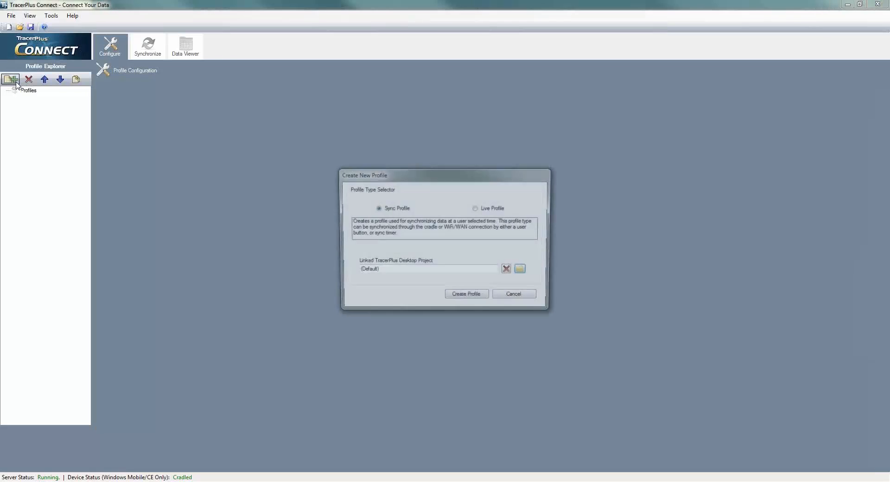
pyautogui.click(522, 272)
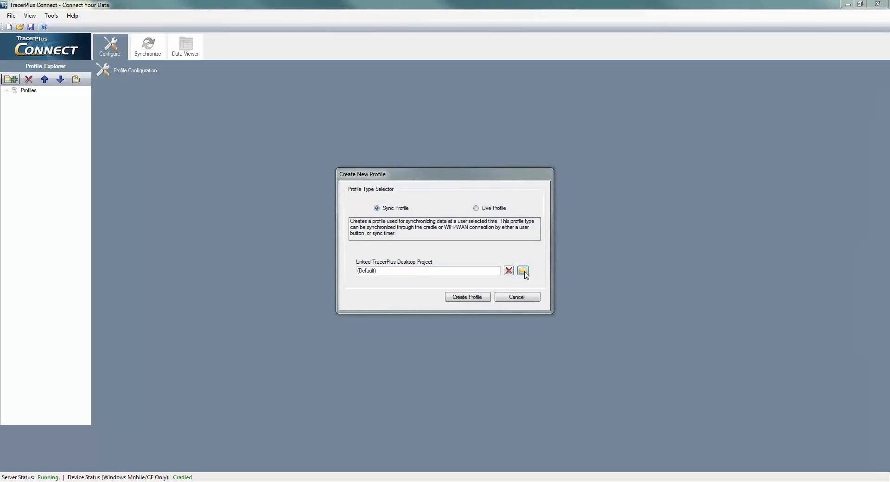
pyautogui.click(459, 284)
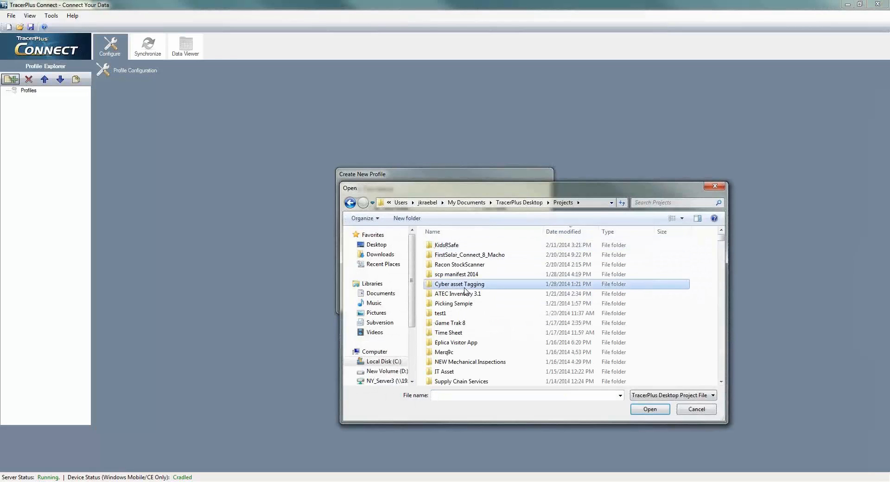
pyautogui.click(511, 233)
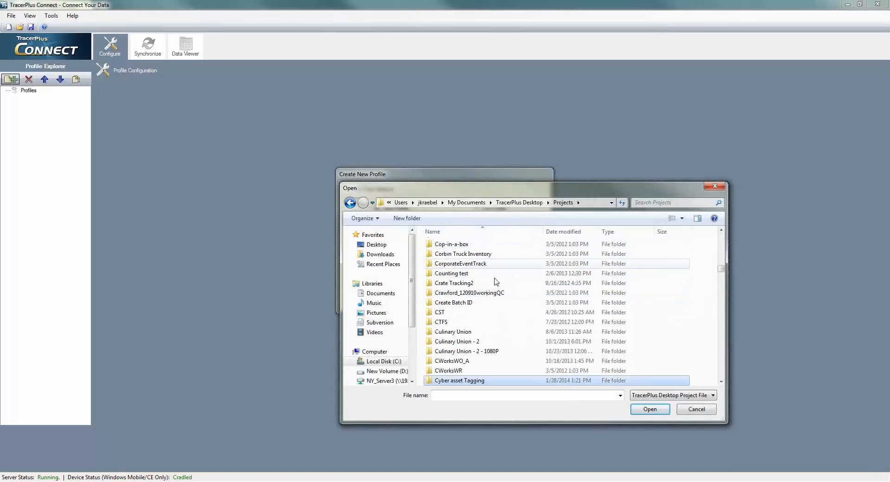
pyautogui.scroll(-10, 478, 306)
pyautogui.scroll(-5, 479, 306)
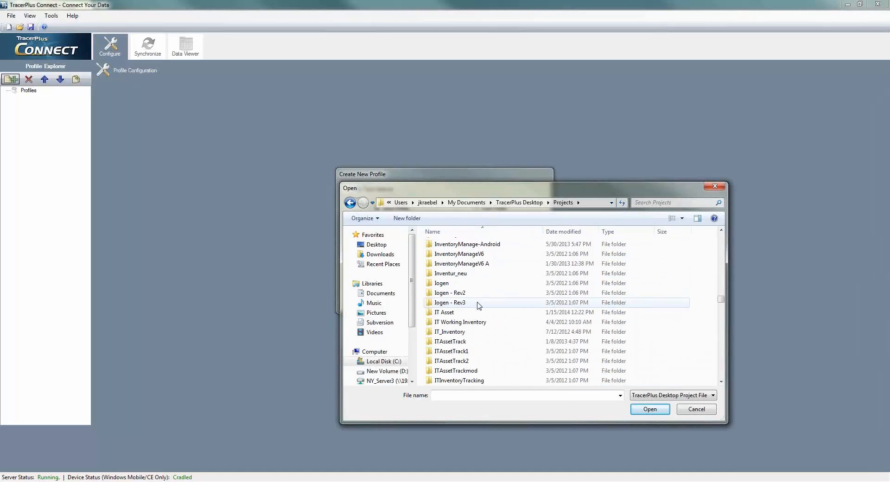
pyautogui.scroll(2, 477, 306)
pyautogui.scroll(-3, 471, 294)
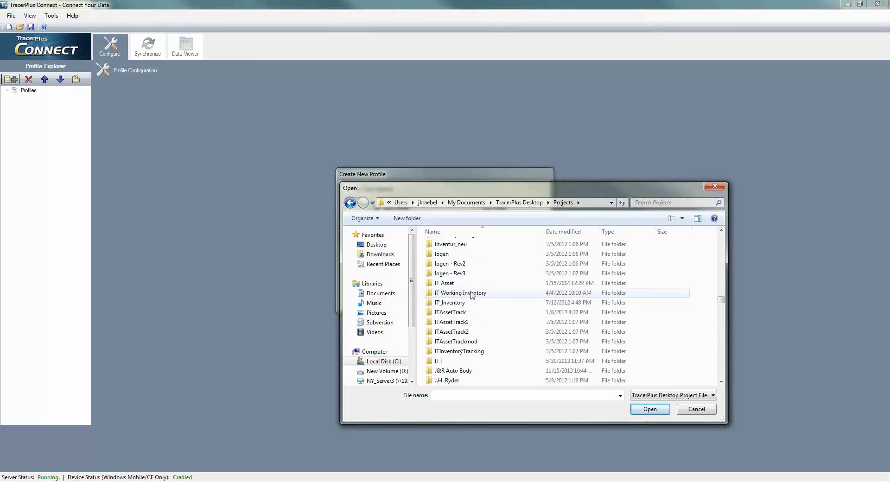
pyautogui.scroll(5, 472, 295)
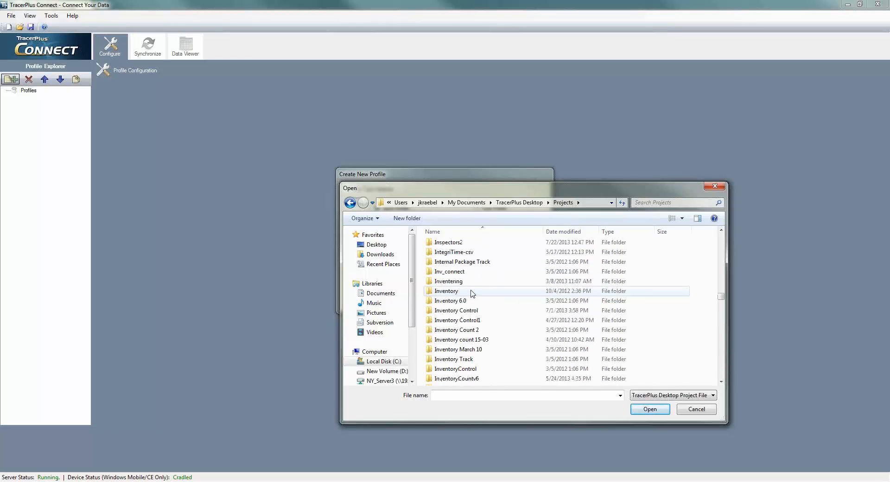
pyautogui.scroll(-2, 471, 293)
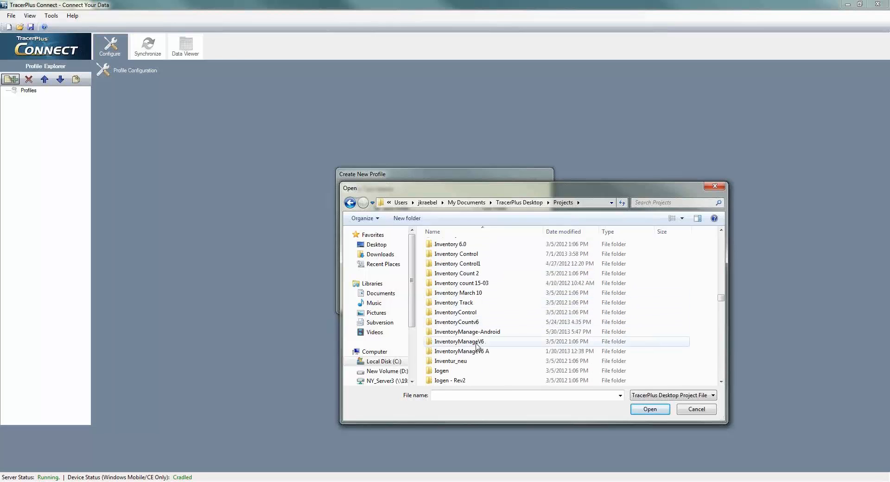
pyautogui.doubleClick(459, 341)
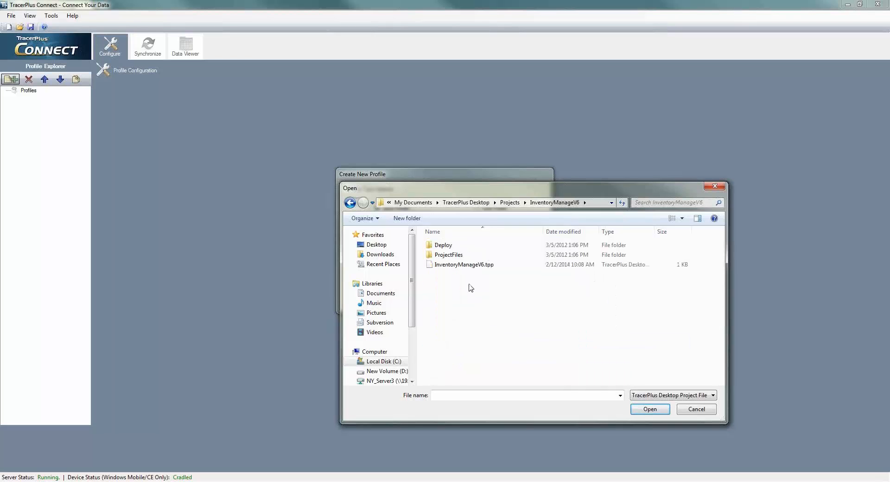
pyautogui.doubleClick(466, 265)
pyautogui.click(466, 297)
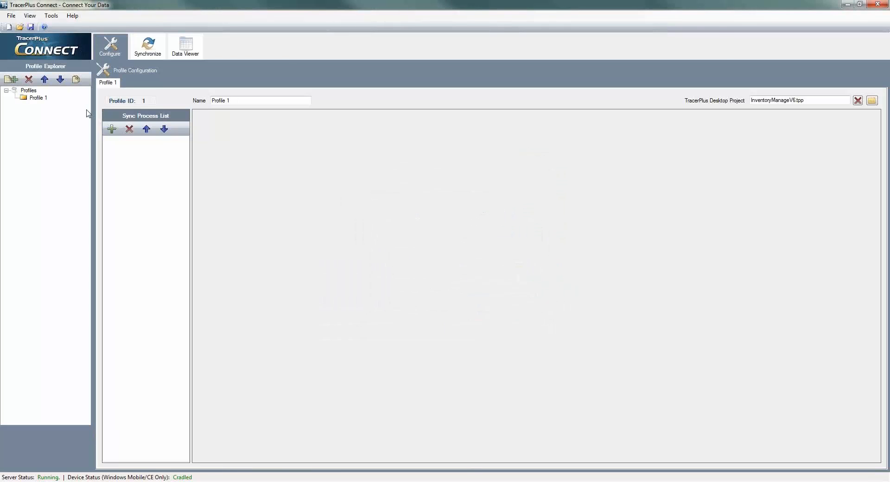
# Add a sync process to the profile with an ODBC source using the TracerPlus Connect Sample - System datasource and its Product List table.
pyautogui.click(111, 129)
pyautogui.click(287, 176)
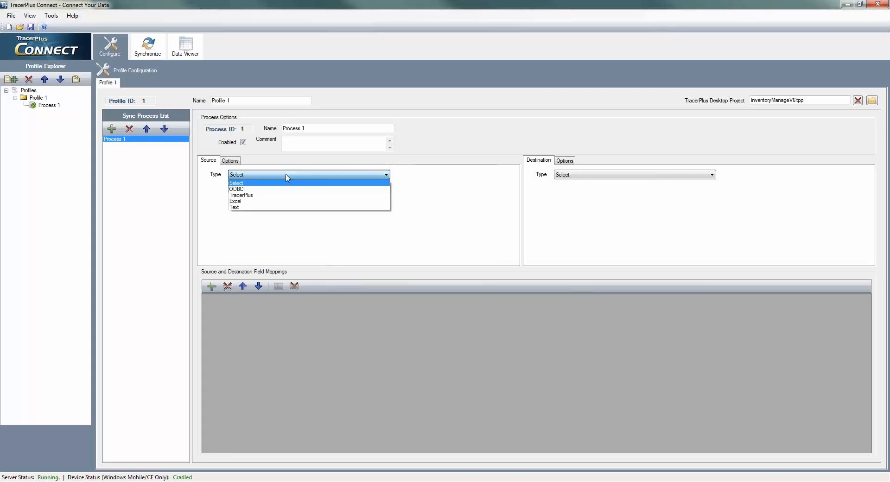
pyautogui.click(274, 189)
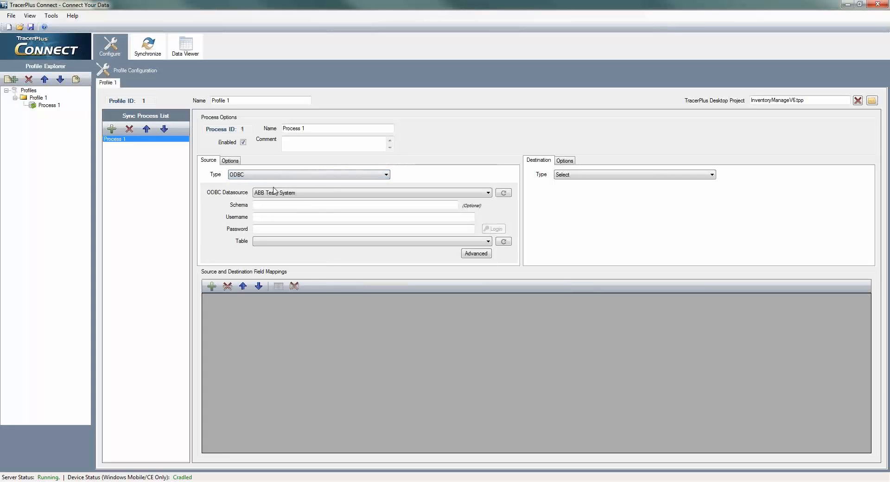
pyautogui.click(302, 193)
pyautogui.scroll(-3, 309, 253)
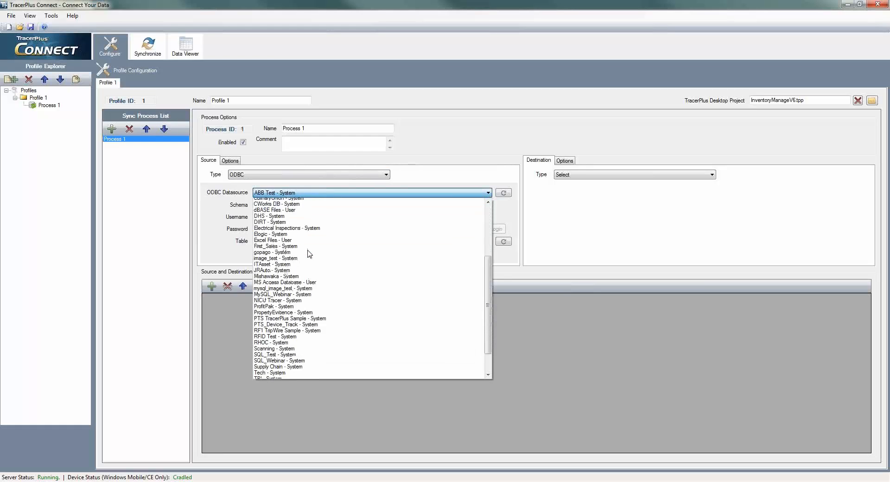
pyautogui.scroll(-2, 311, 253)
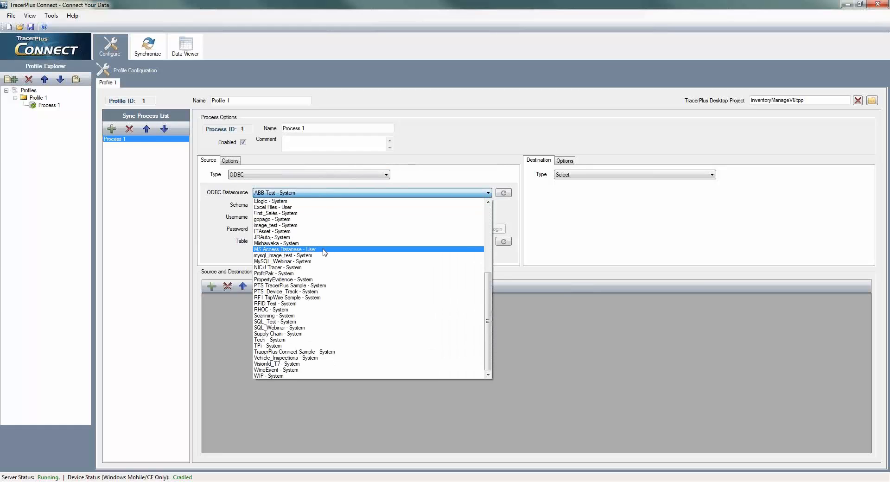
pyautogui.click(305, 352)
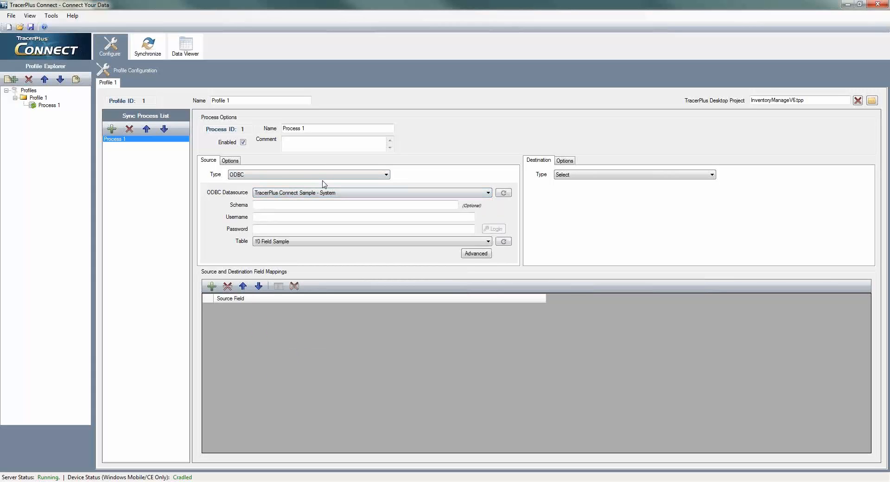
pyautogui.click(297, 242)
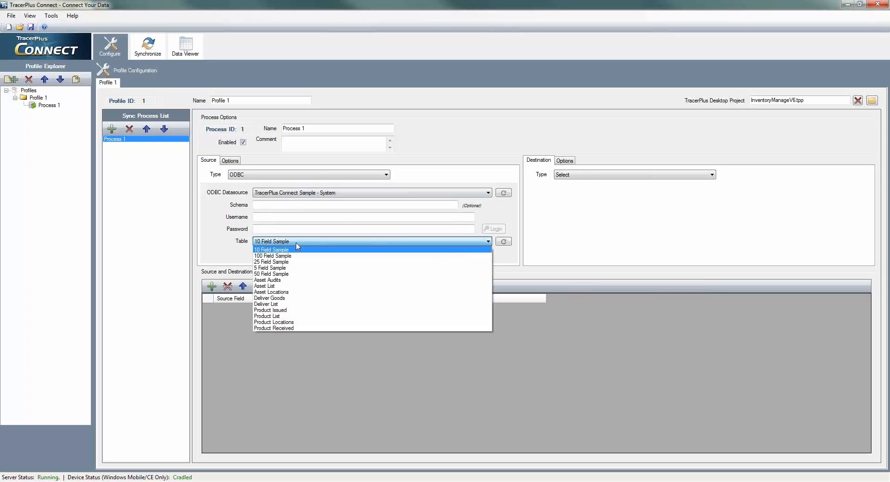
pyautogui.click(276, 316)
# Set the process destination to TracerPlus with the View Product List session, and remove the ID source field from the field mappings.
pyautogui.click(578, 176)
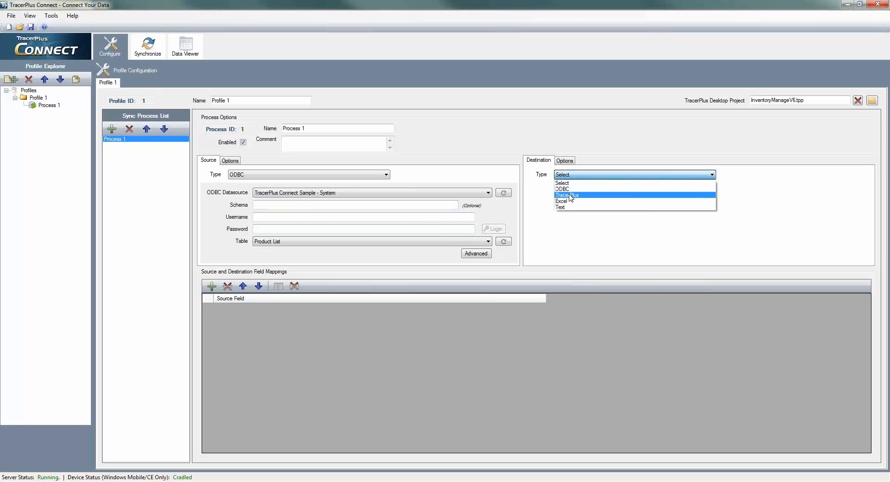
pyautogui.click(569, 196)
pyautogui.click(605, 194)
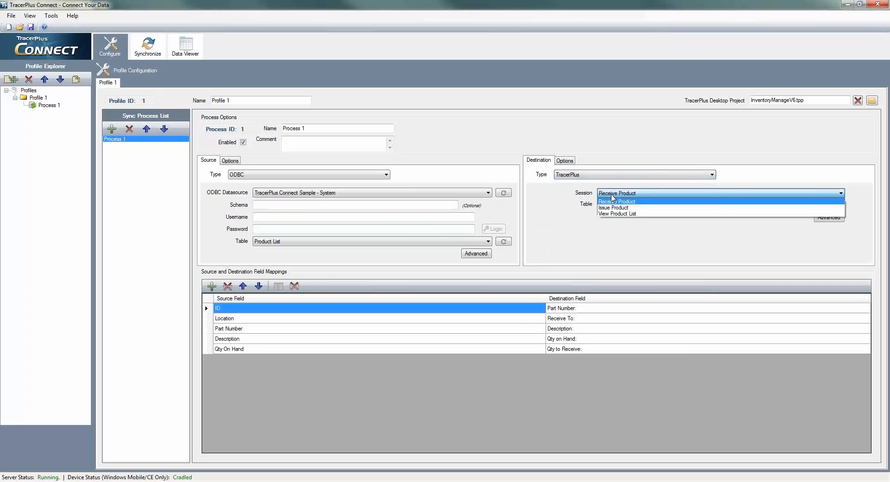
pyautogui.click(612, 214)
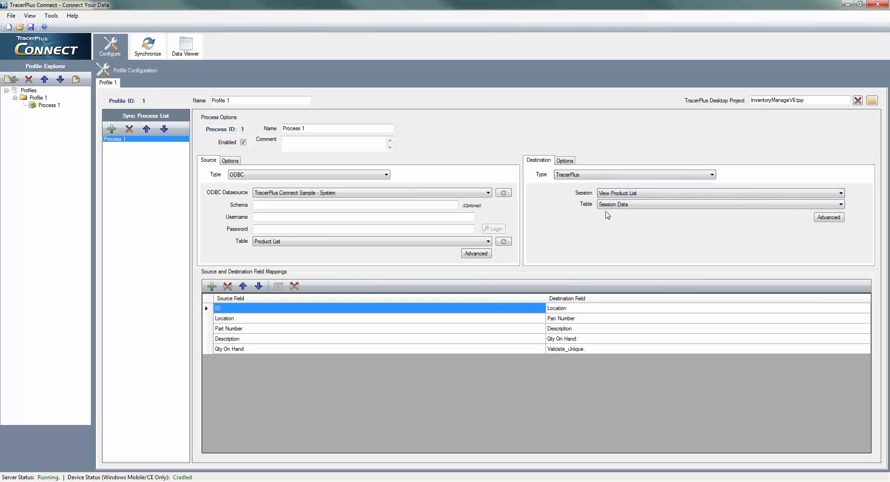
pyautogui.click(227, 286)
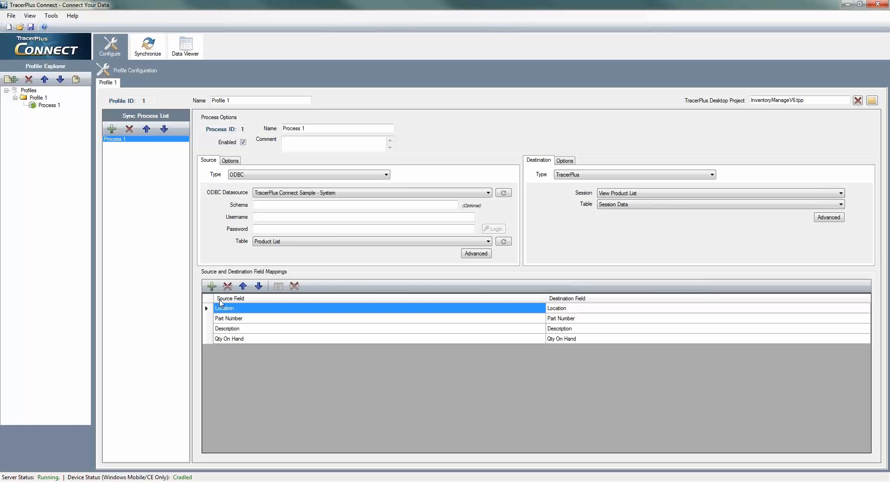
# Set the destination's post type to Overwrite and return to the destination settings.
pyautogui.click(564, 160)
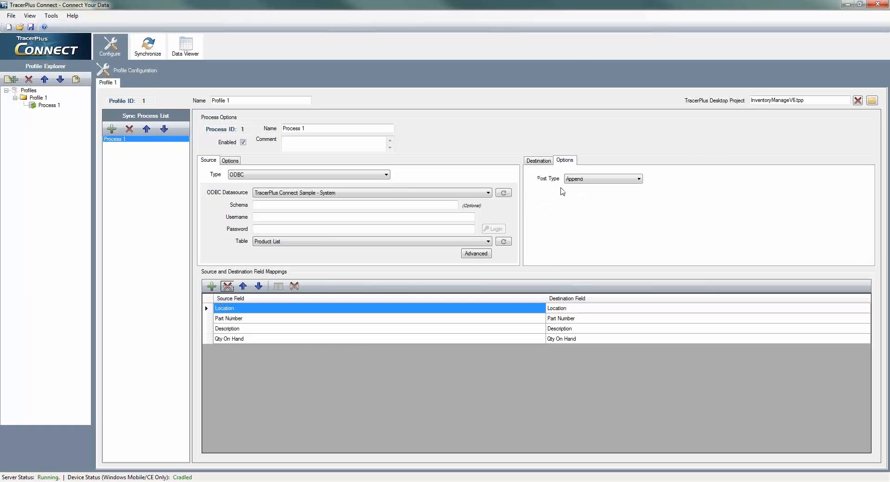
pyautogui.click(578, 181)
pyautogui.click(578, 200)
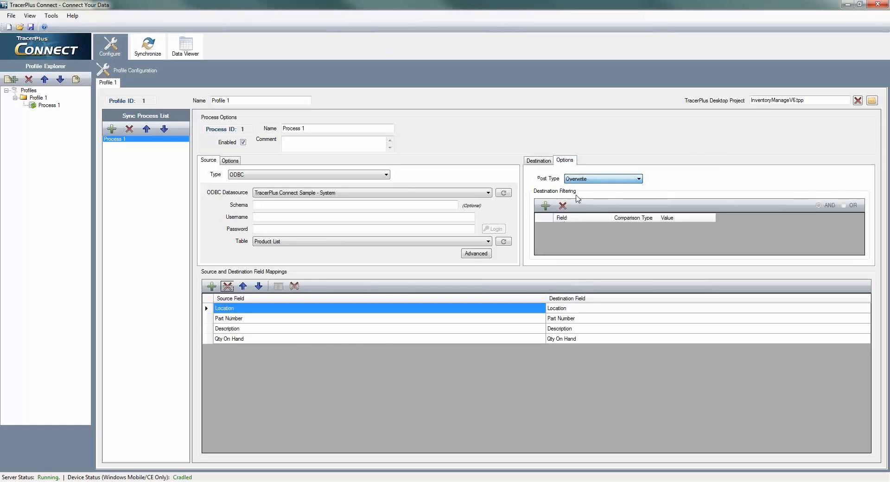
pyautogui.click(547, 161)
# Save the Connect project as Lookup Webinar and view the source data of the Product List table.
pyautogui.click(30, 27)
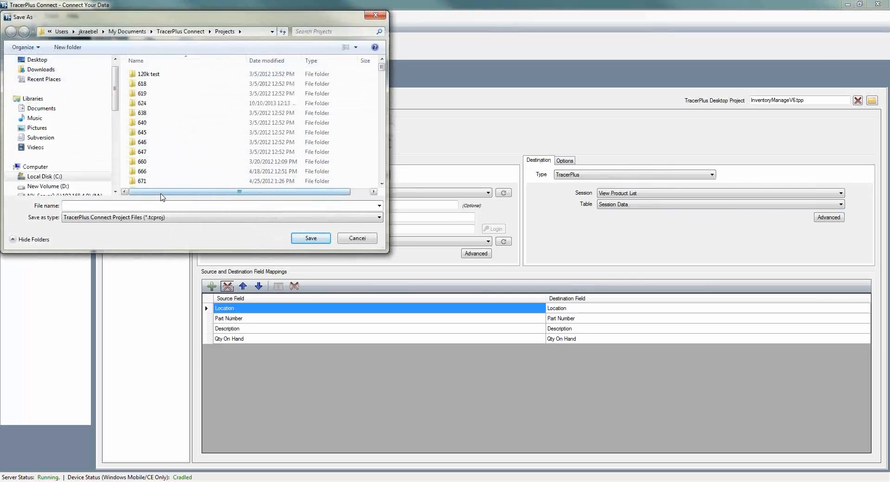
pyautogui.write('Lookup Webinar')
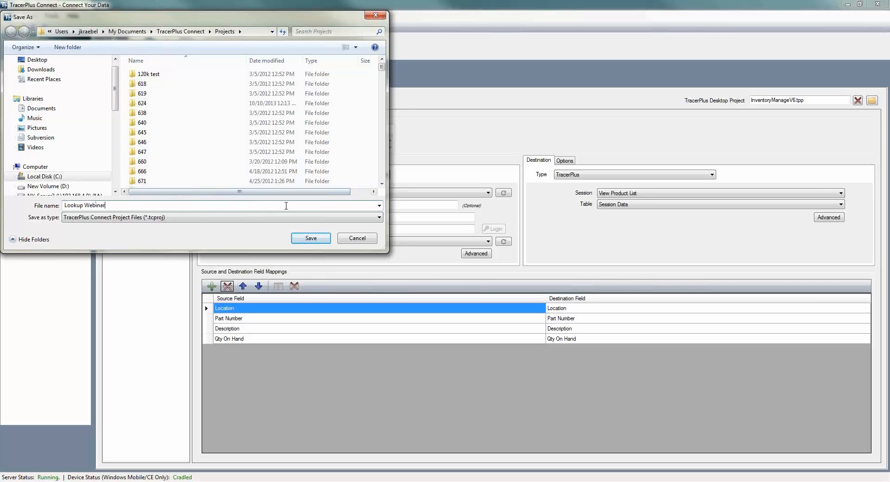
pyautogui.click(300, 239)
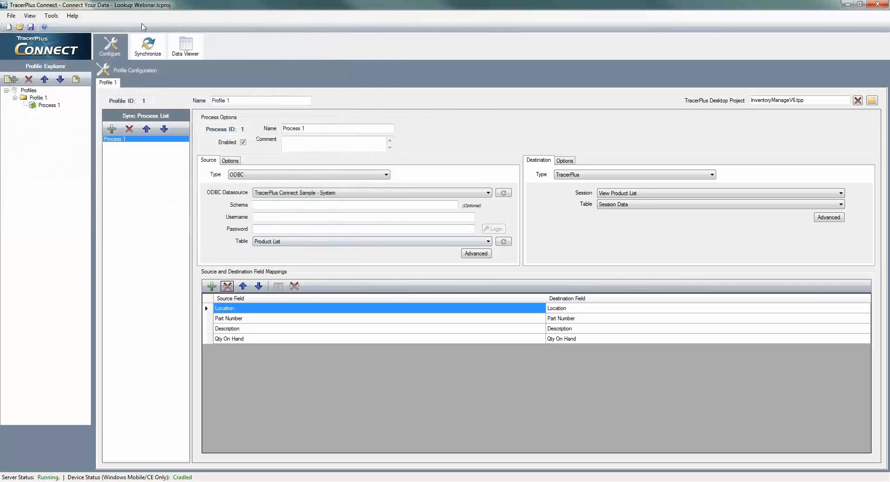
pyautogui.click(181, 47)
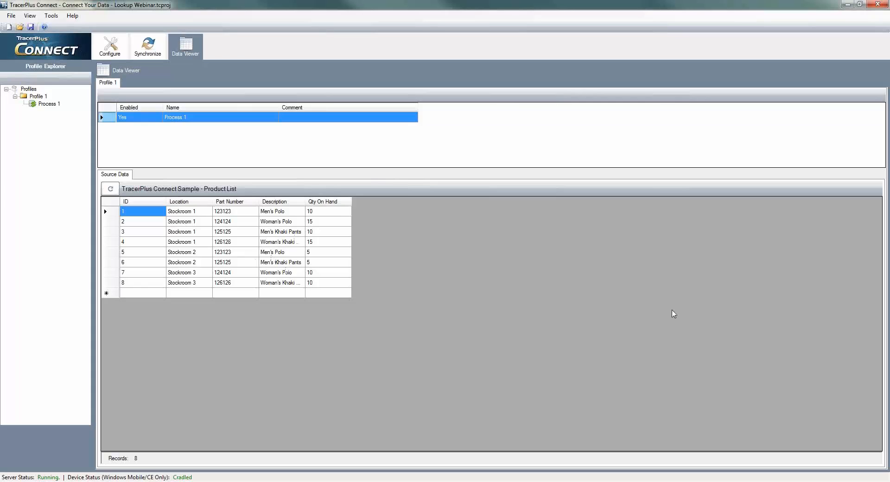
# Switch to TracerPlus Desktop and close the Build and Deploy Options dialog.
pyautogui.click(719, 481)
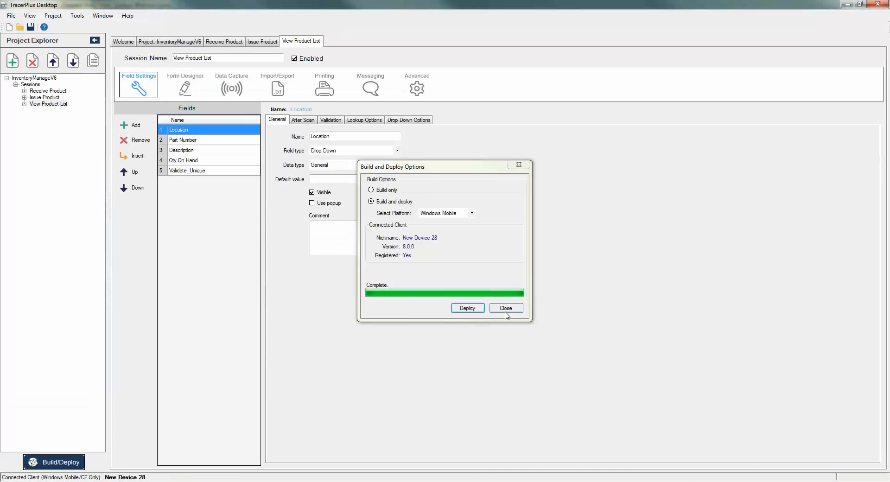
pyautogui.click(505, 308)
pyautogui.hotkey('alt', 'Tab')
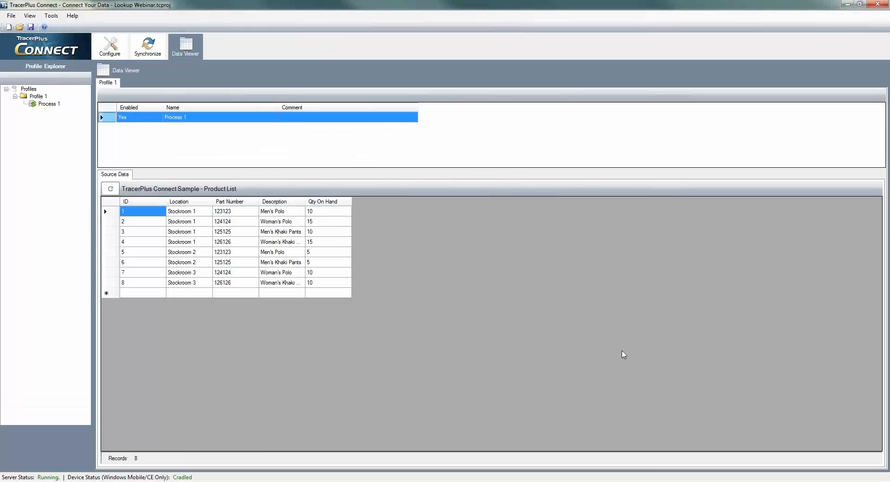
pyautogui.hotkey('alt', 'Tab')
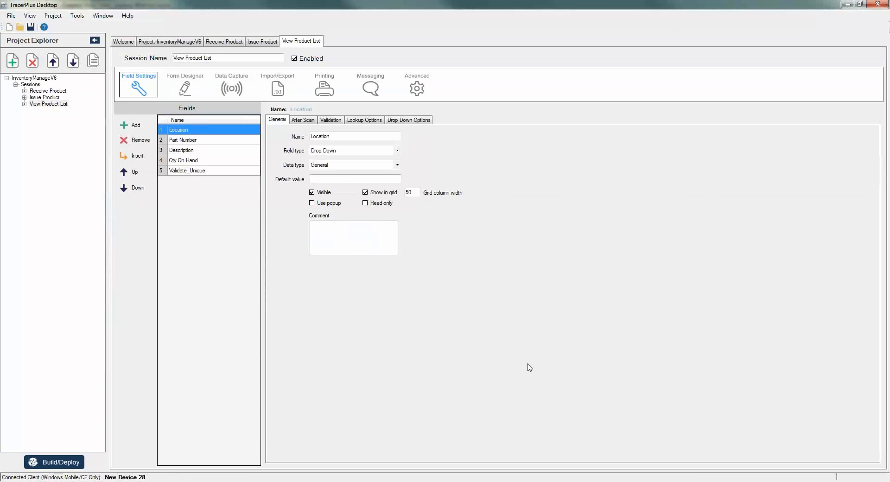
# Add a Connect host with IP address 192.168.4.12 to the InventoryManageV6 project settings.
pyautogui.click(159, 46)
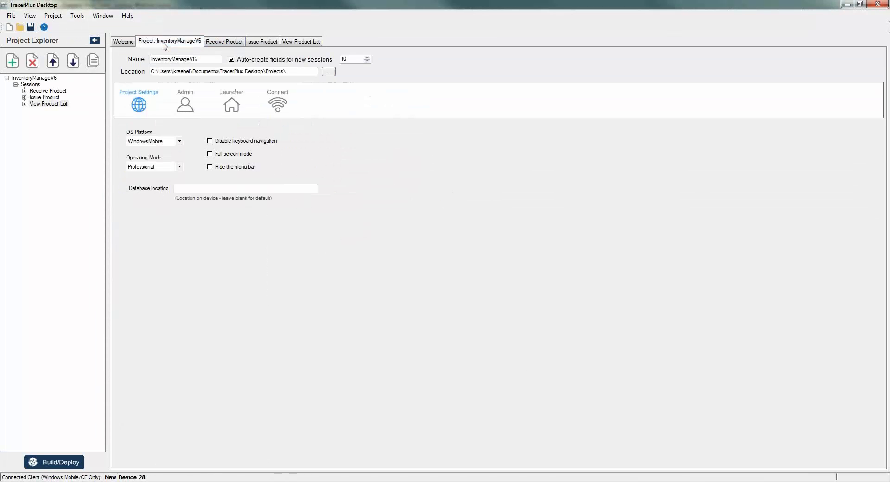
pyautogui.click(278, 103)
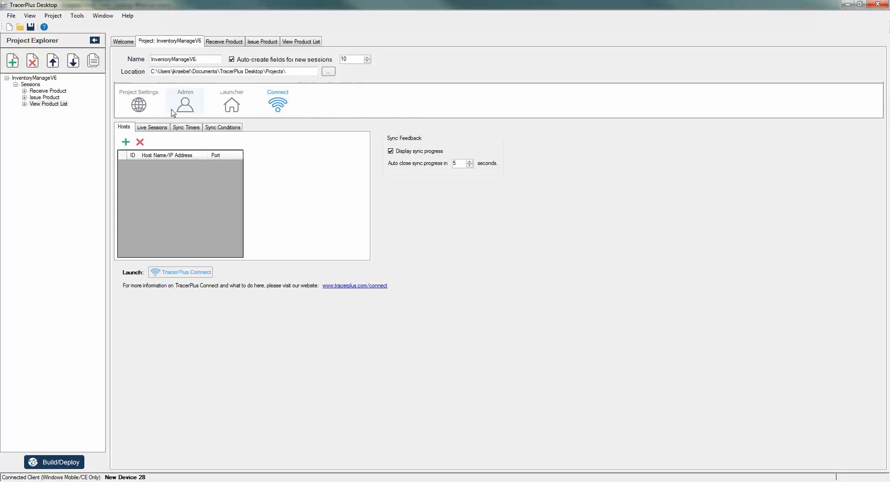
pyautogui.click(126, 142)
pyautogui.click(190, 166)
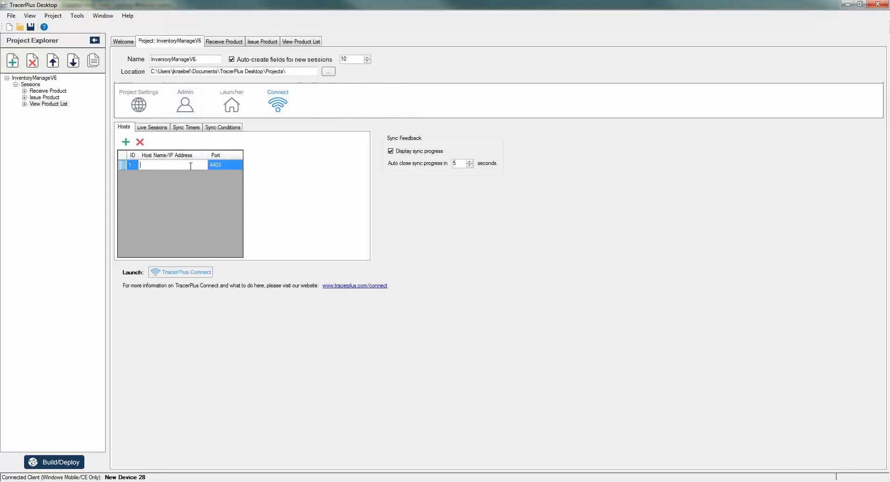
pyautogui.write('192.168.4.12')
pyautogui.press('Return')
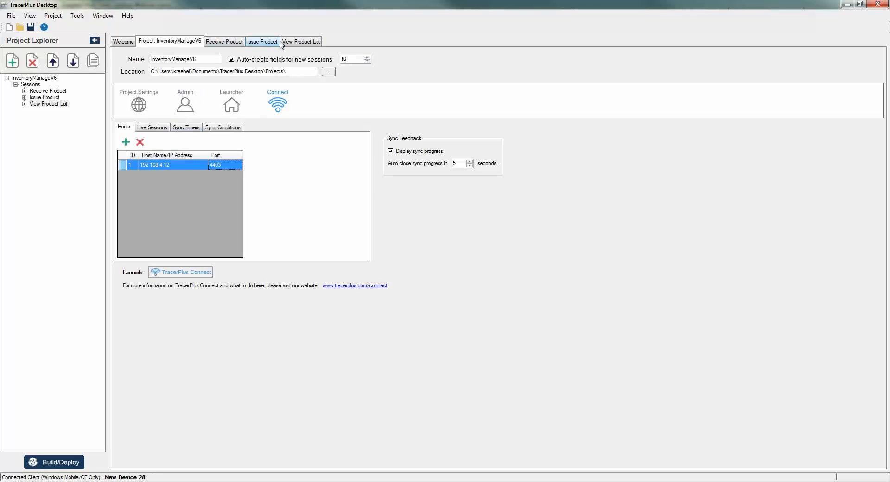
# Add a button beside the Qty On Hand field on the View Product List session's form.
pyautogui.click(299, 42)
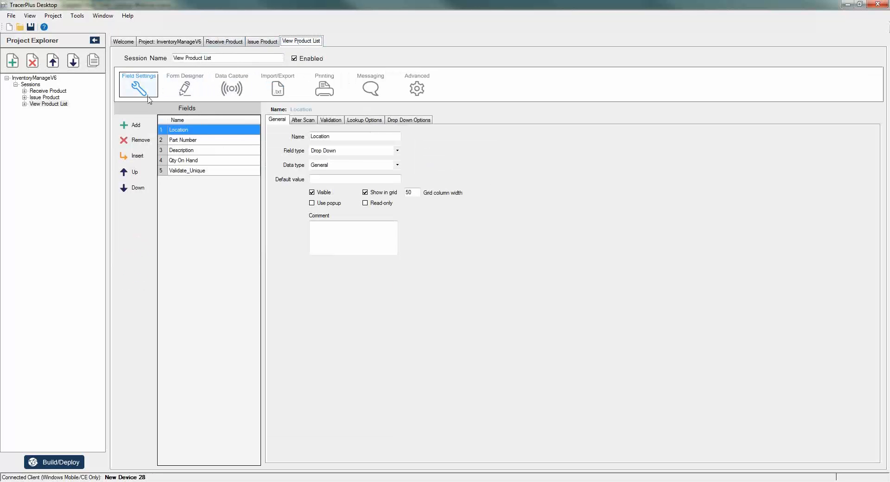
pyautogui.click(181, 90)
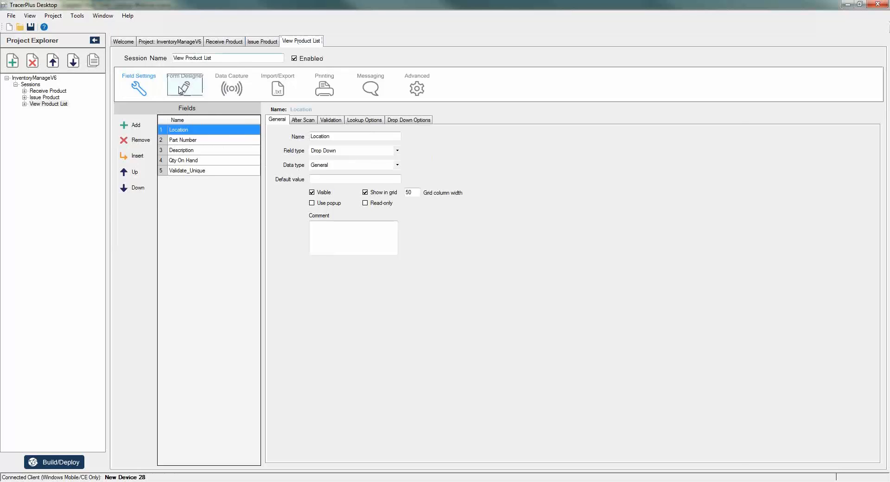
pyautogui.click(139, 167)
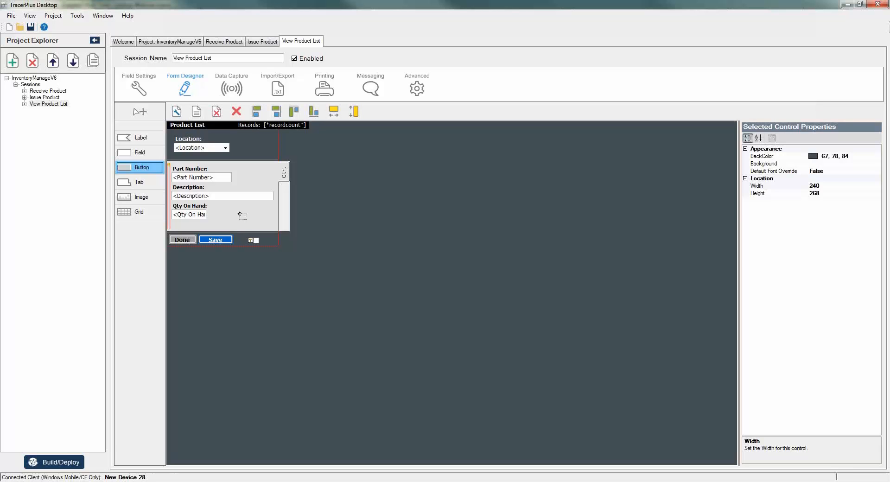
pyautogui.click(240, 214)
pyautogui.moveTo(253, 219); pyautogui.dragTo(240, 219)
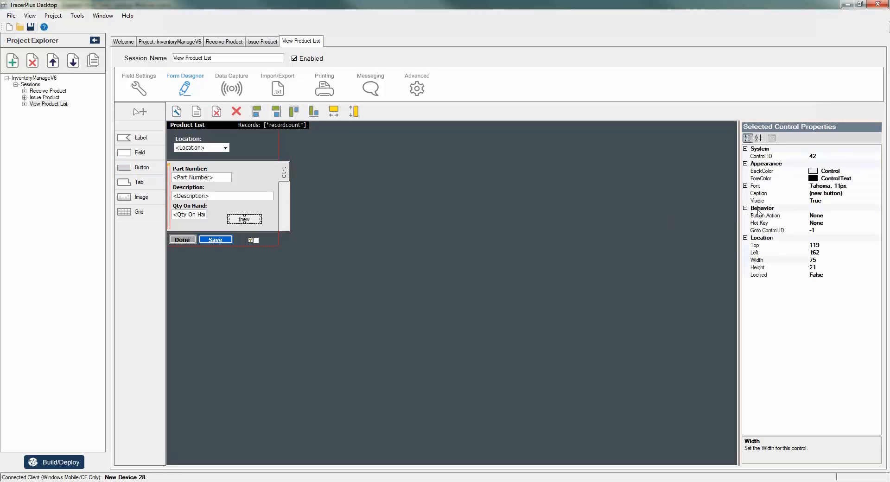
# Caption the new button Sync and set its button action to DoSync.
pyautogui.click(760, 193)
pyautogui.write('S')
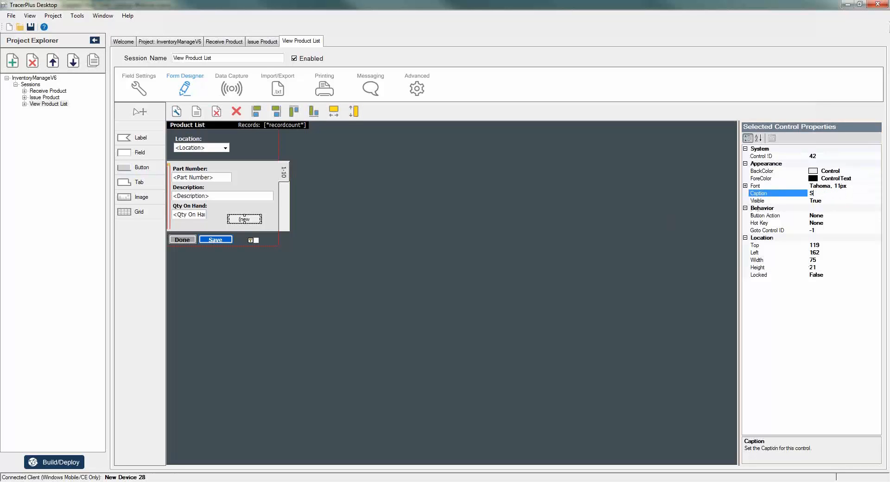
pyautogui.write('ync')
pyautogui.press('Return')
pyautogui.click(877, 216)
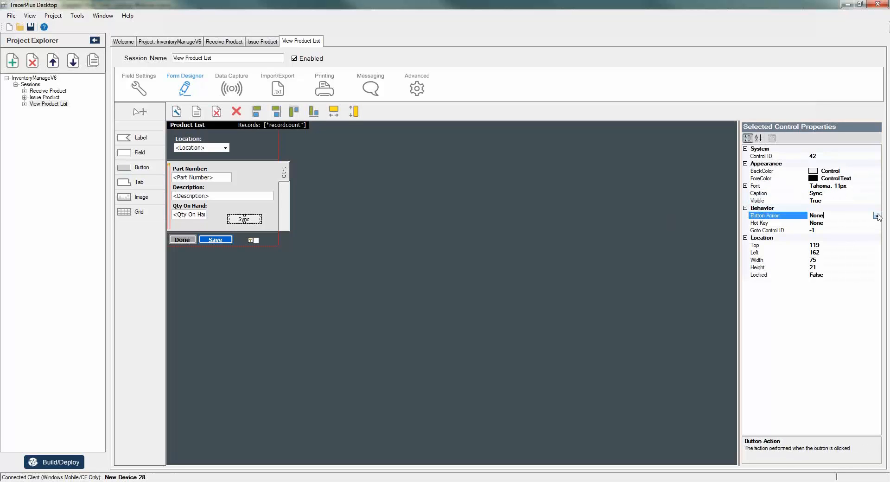
pyautogui.click(877, 215)
pyautogui.scroll(-5, 876, 224)
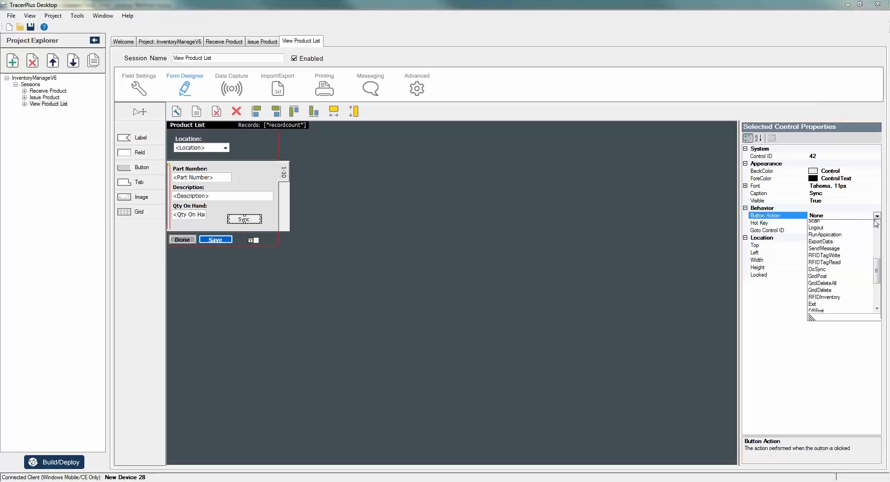
pyautogui.click(818, 248)
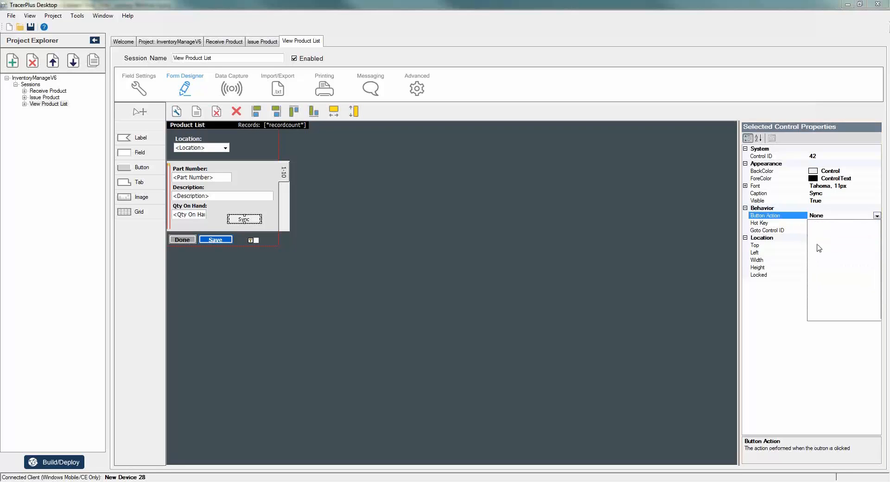
# Set the Sync button's SyncHostID to 1 and its SyncProfileID to 1.
pyautogui.click(839, 289)
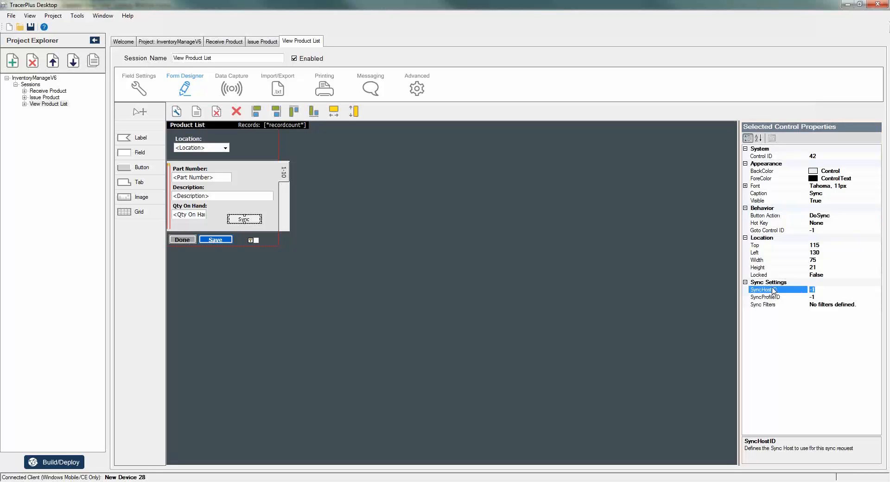
pyautogui.write('1')
pyautogui.press('Tab')
pyautogui.write('1')
pyautogui.press('Tab')
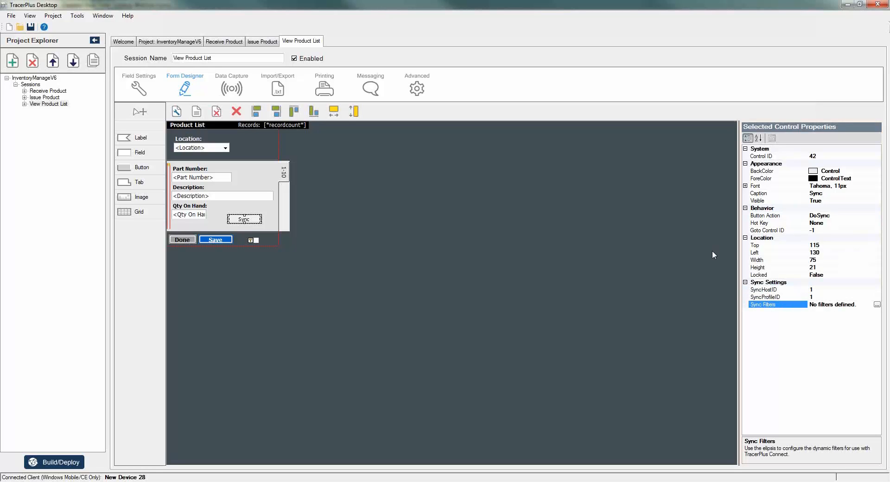
# Check the Sync button's IDs against the project's Connect host and the profile in TracerPlus Connect, returning to the form in TracerPlus Desktop.
pyautogui.click(175, 42)
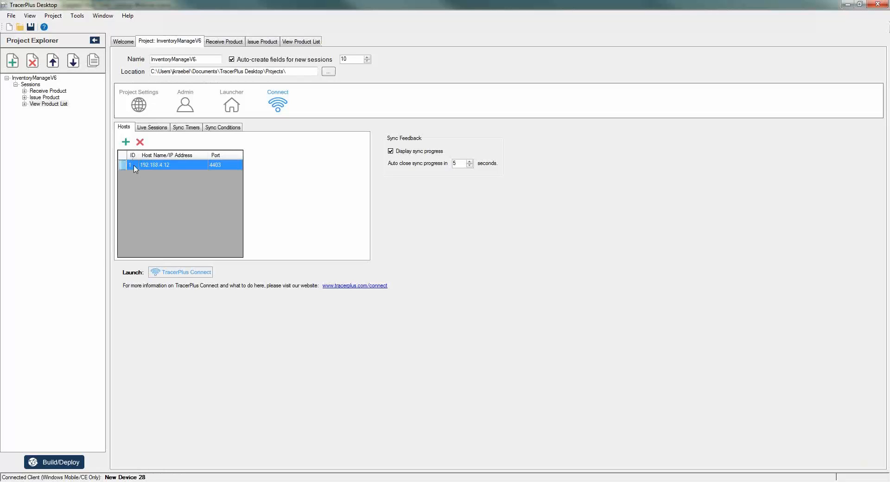
pyautogui.click(303, 41)
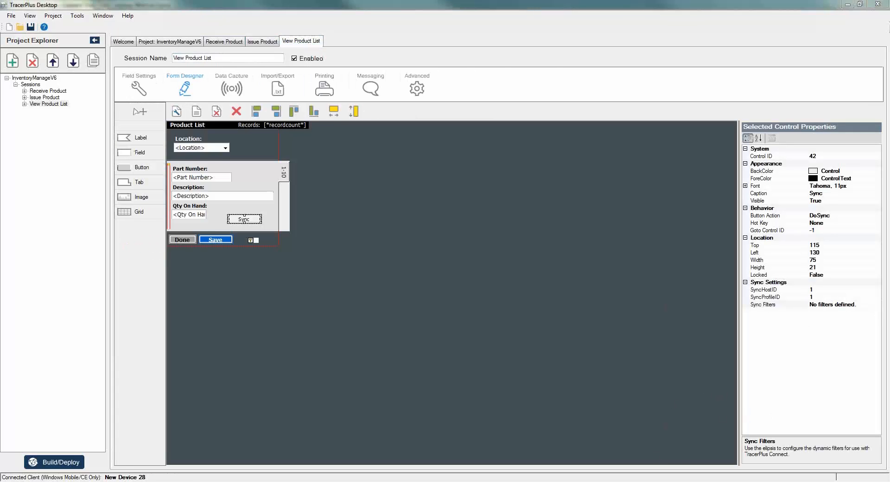
pyautogui.hotkey('alt', 'Tab')
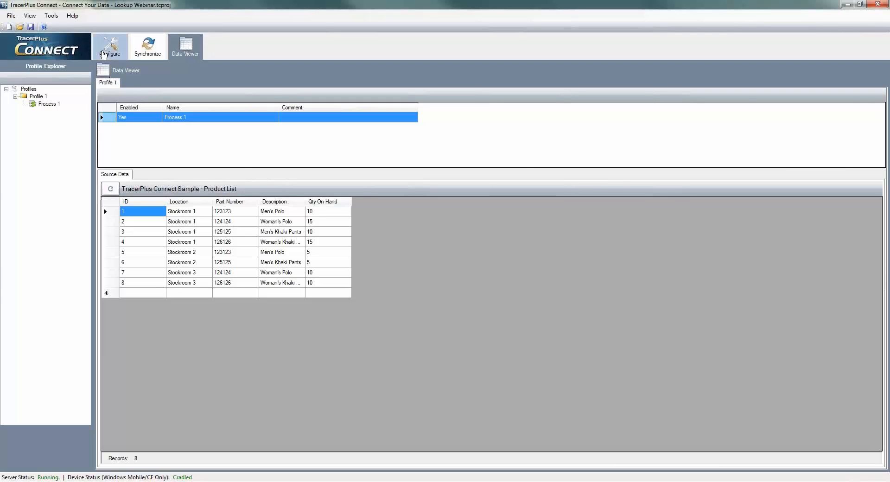
pyautogui.click(109, 45)
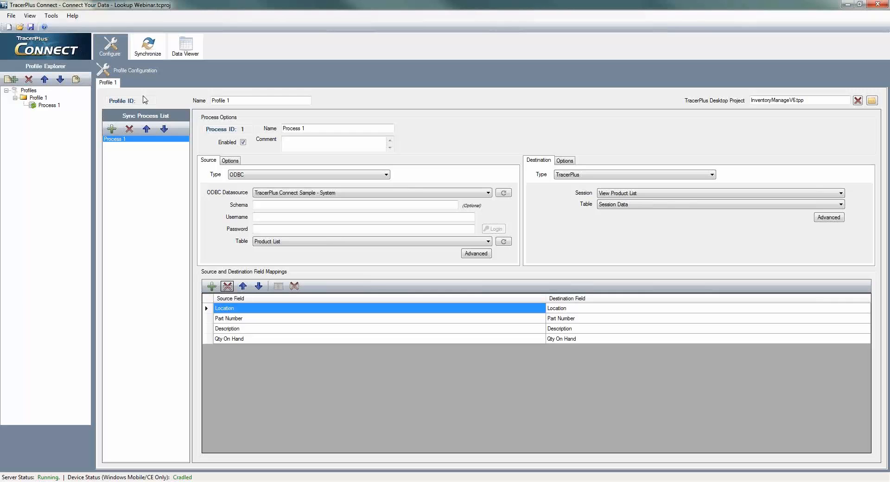
pyautogui.click(663, 481)
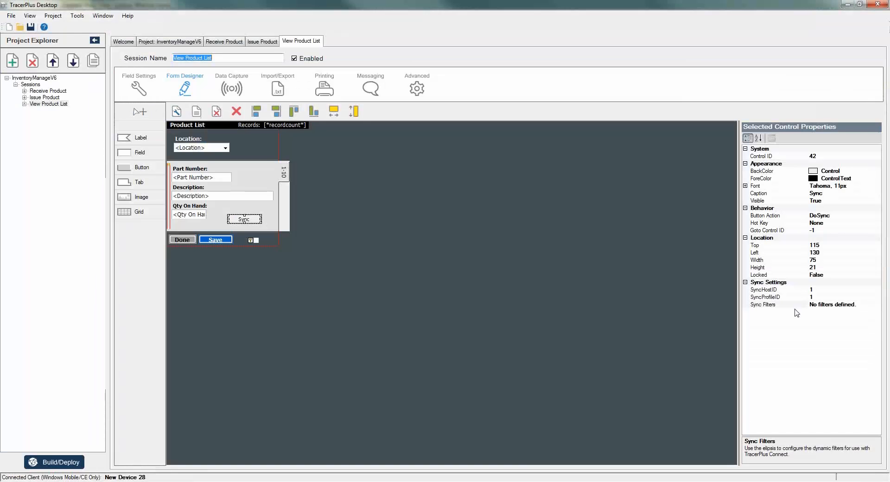
pyautogui.click(821, 297)
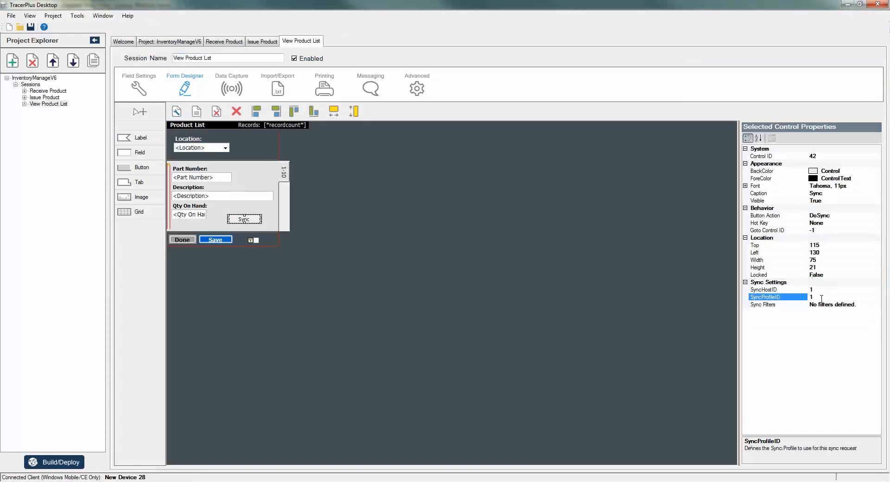
pyautogui.click(510, 282)
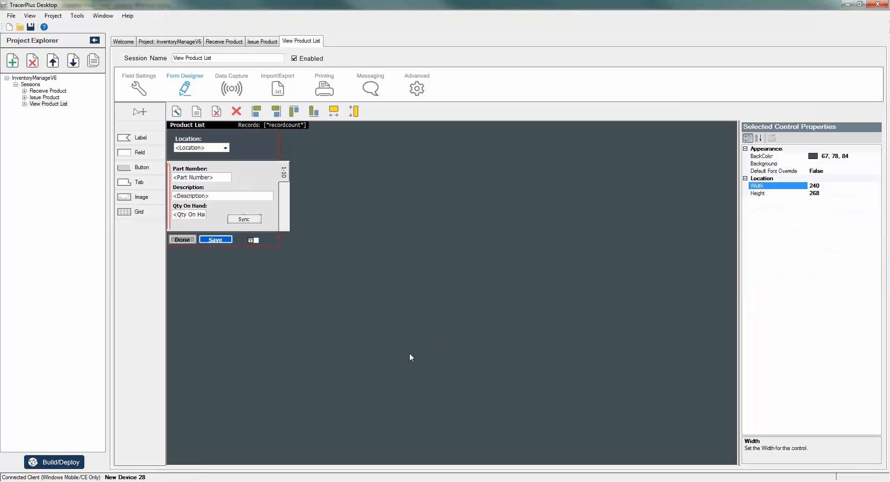
# Build and deploy the project to the connected Windows Mobile device, and close the deployment dialog.
pyautogui.click(55, 464)
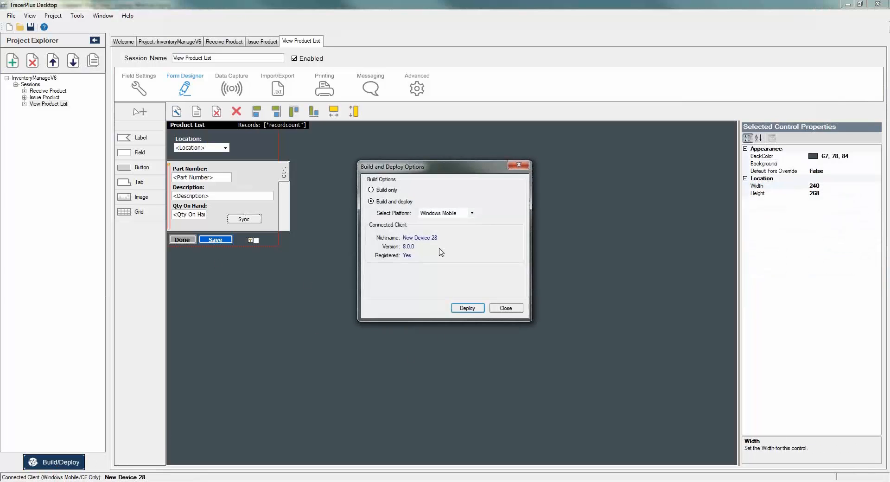
pyautogui.click(465, 306)
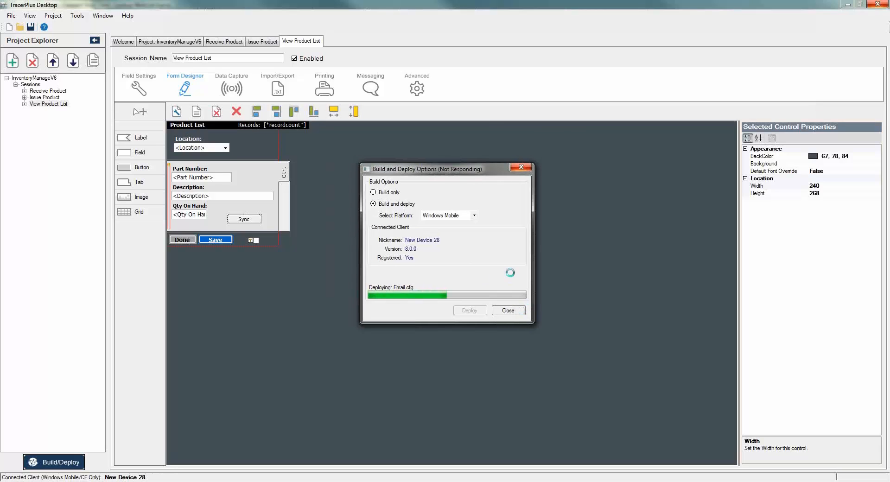
pyautogui.click(509, 310)
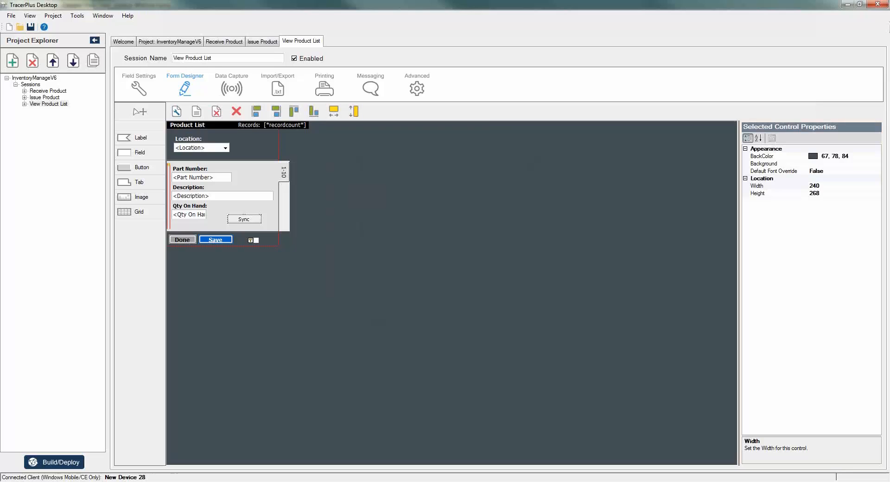
# Switch to MyMobiler and view the View Product List session's stored data on the device.
pyautogui.click(535, 481)
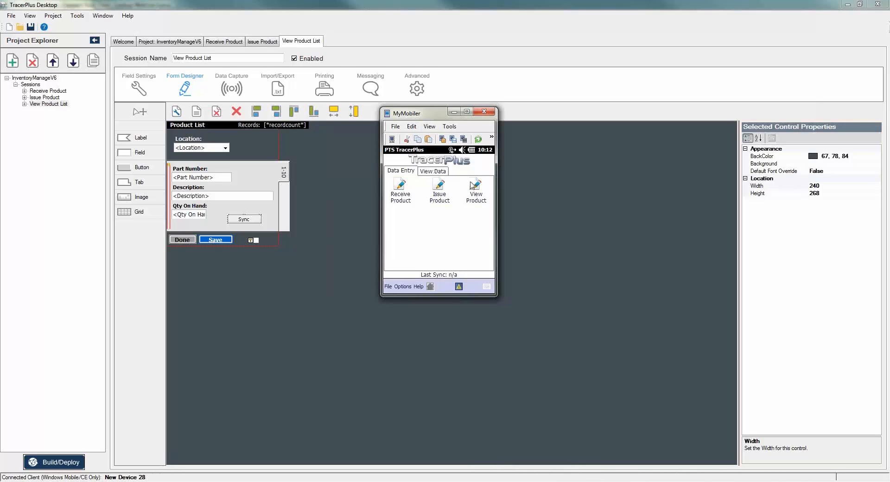
pyautogui.click(476, 187)
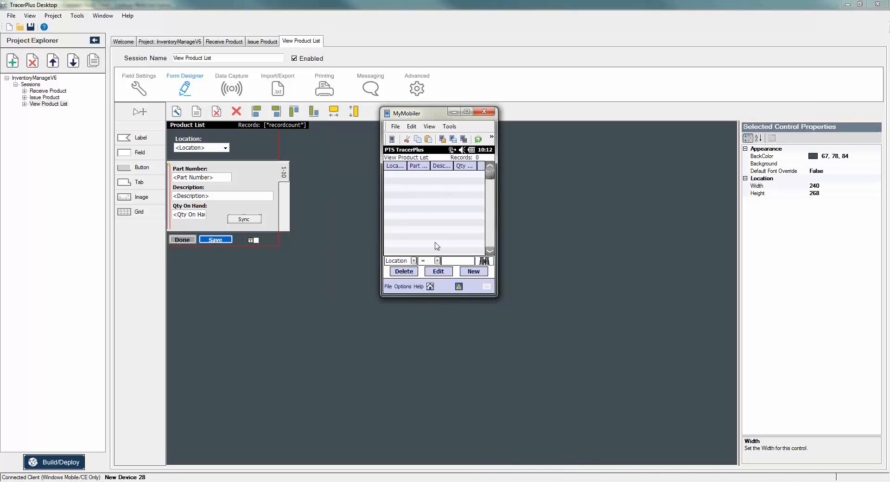
pyautogui.click(433, 287)
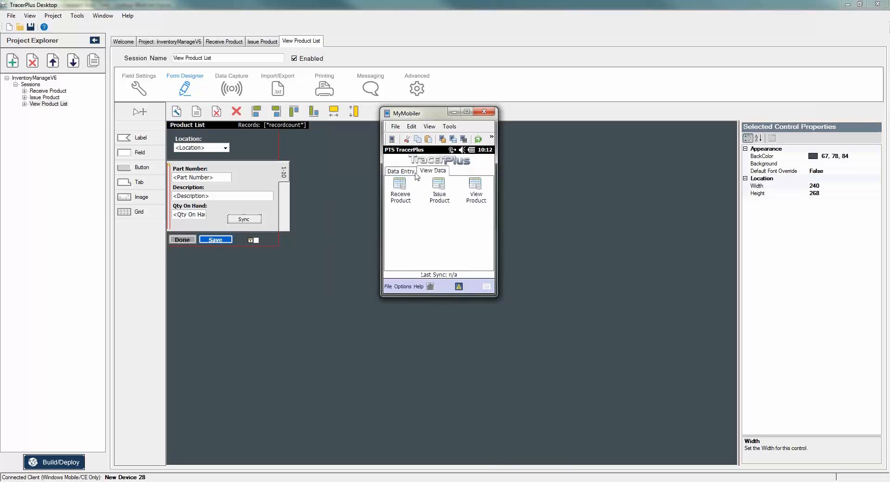
# Run the sync from the device's Product List form, bring up TracerPlus Connect behind it, and dismiss the sync progress.
pyautogui.click(476, 188)
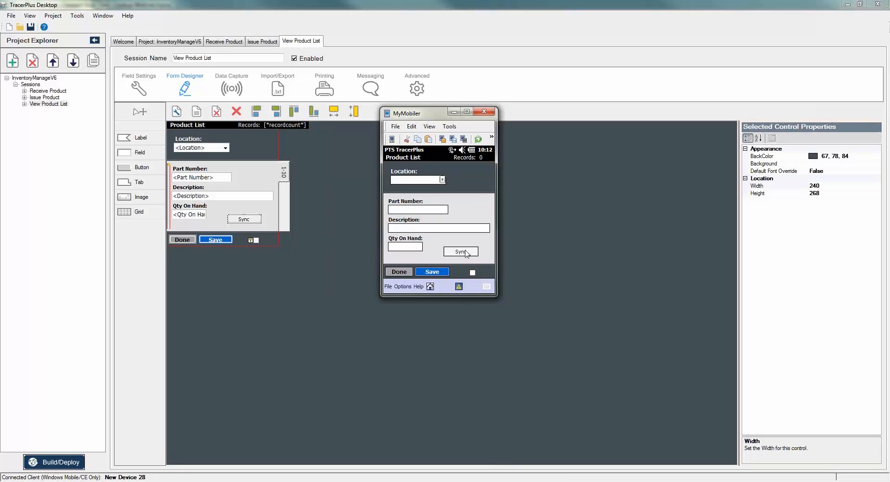
pyautogui.click(467, 253)
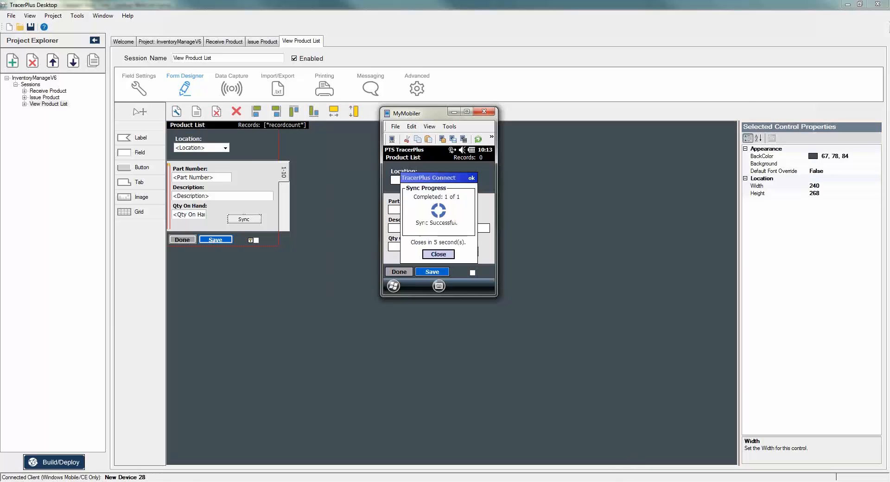
pyautogui.click(629, 481)
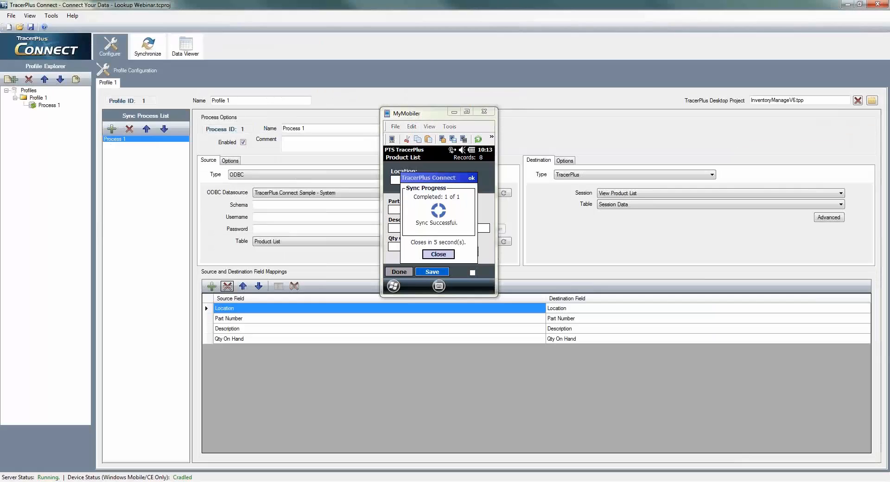
pyautogui.click(444, 255)
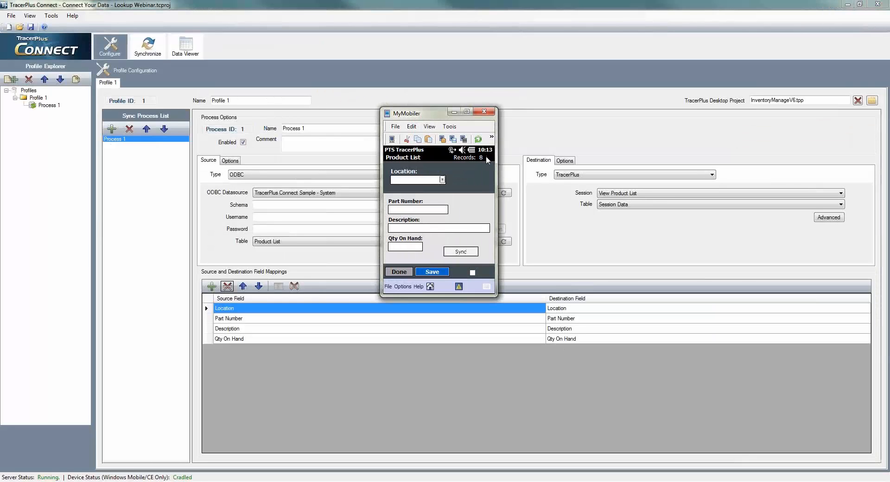
# View the synced Product List records on the device and compare them with the source data in TracerPlus Connect.
pyautogui.click(398, 272)
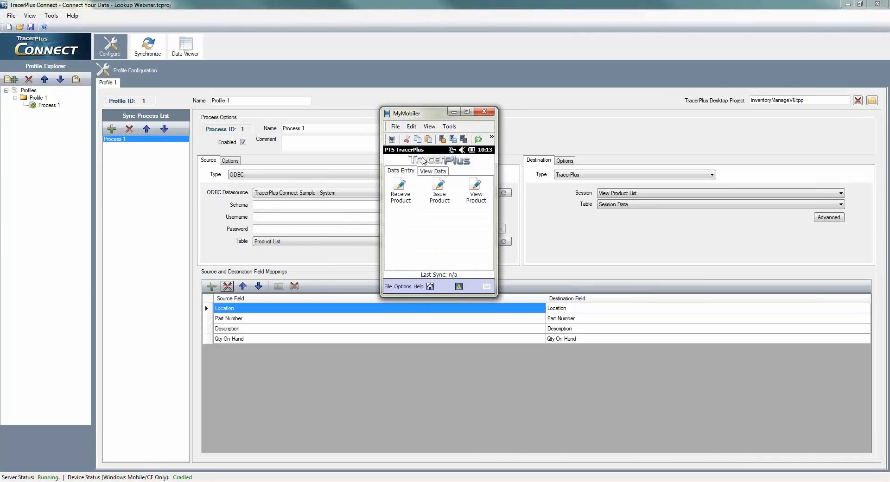
pyautogui.click(432, 170)
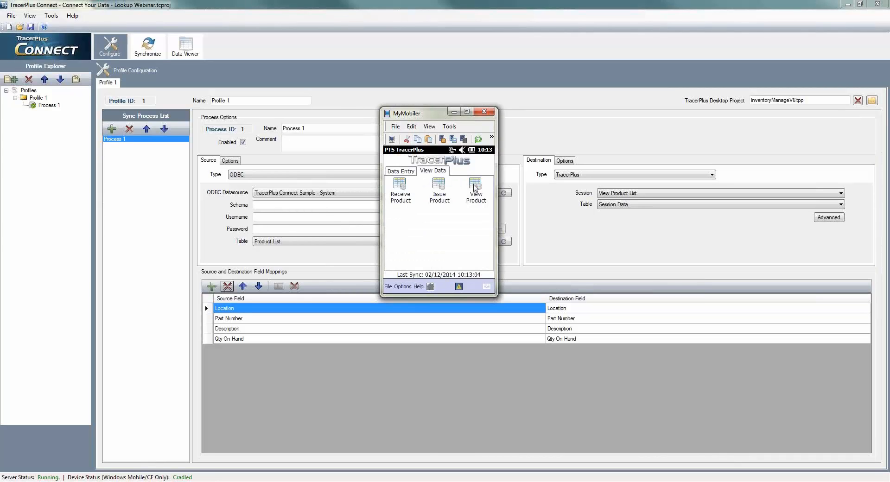
pyautogui.click(474, 186)
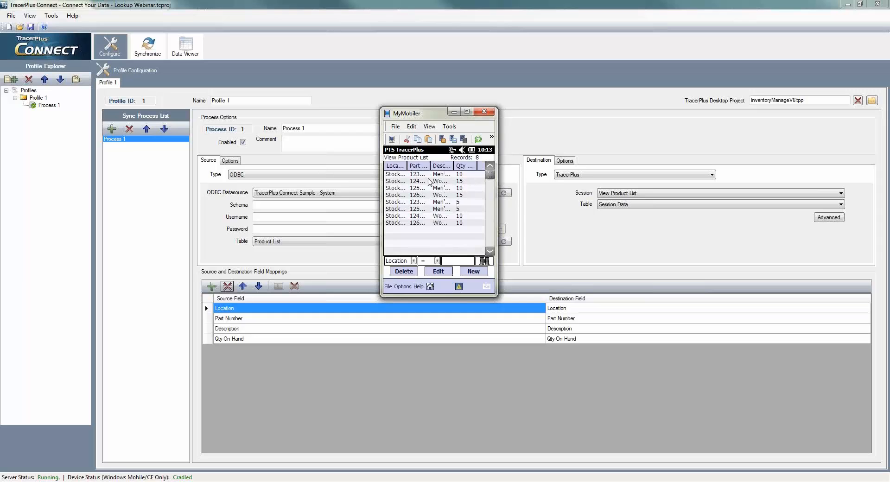
pyautogui.click(187, 54)
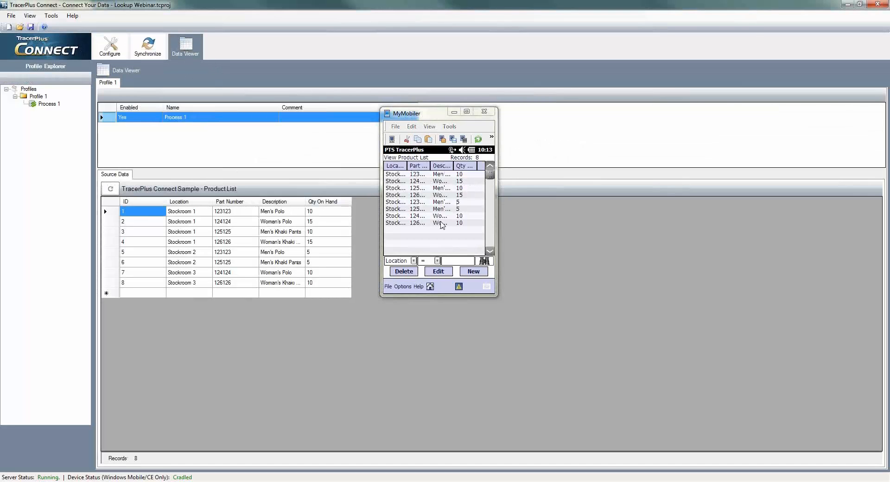
# Start a Receive Product entry on the device for part number 123123, receiving to Stockroom 1.
pyautogui.click(431, 287)
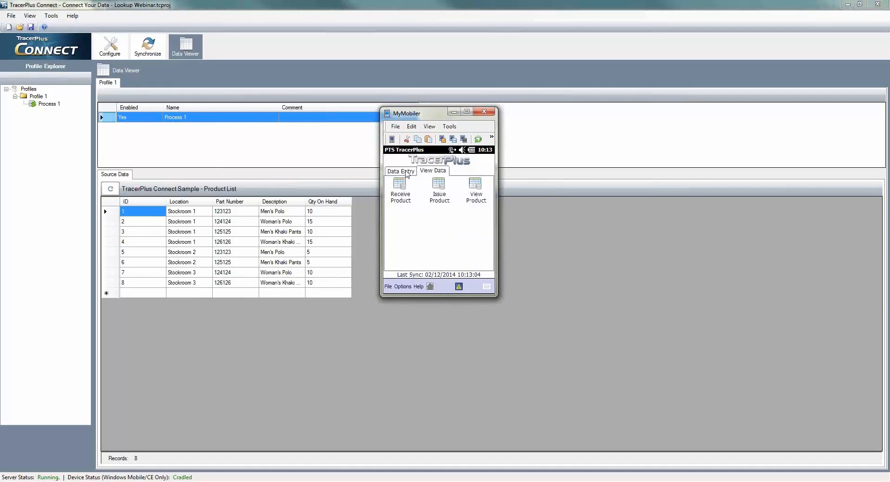
pyautogui.click(407, 172)
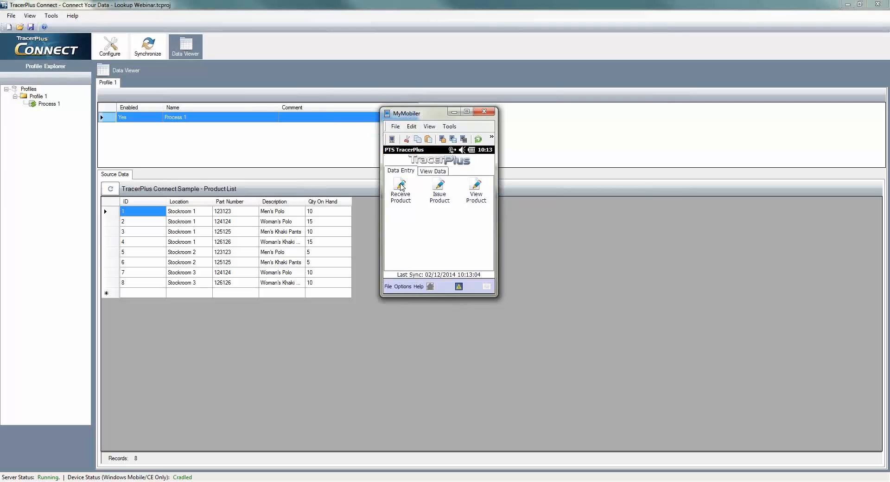
pyautogui.click(402, 186)
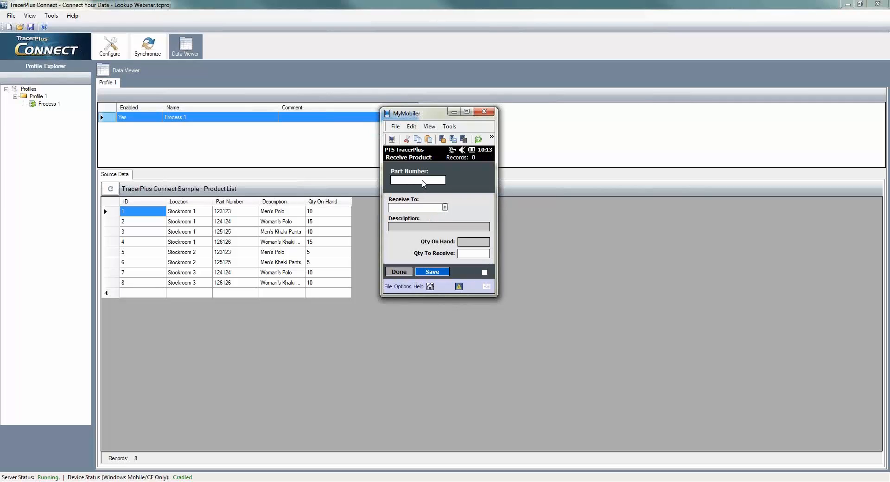
pyautogui.write('123123')
pyautogui.press('Tab')
pyautogui.click(444, 207)
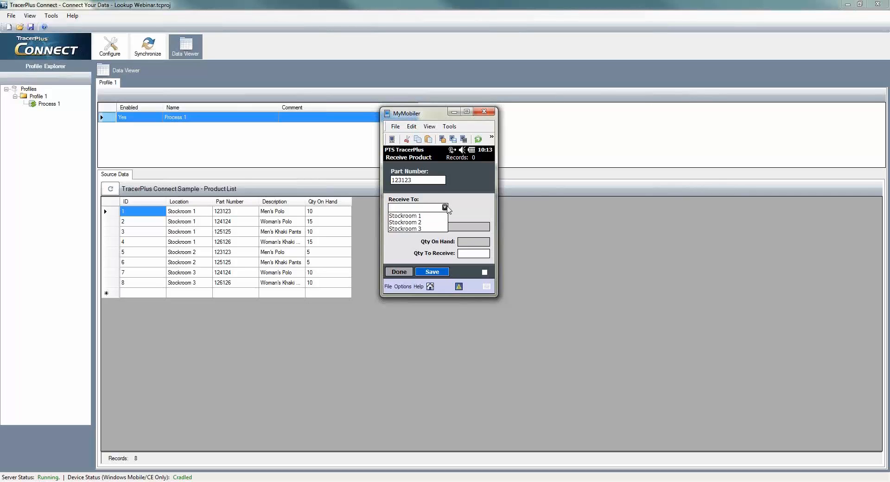
pyautogui.click(410, 217)
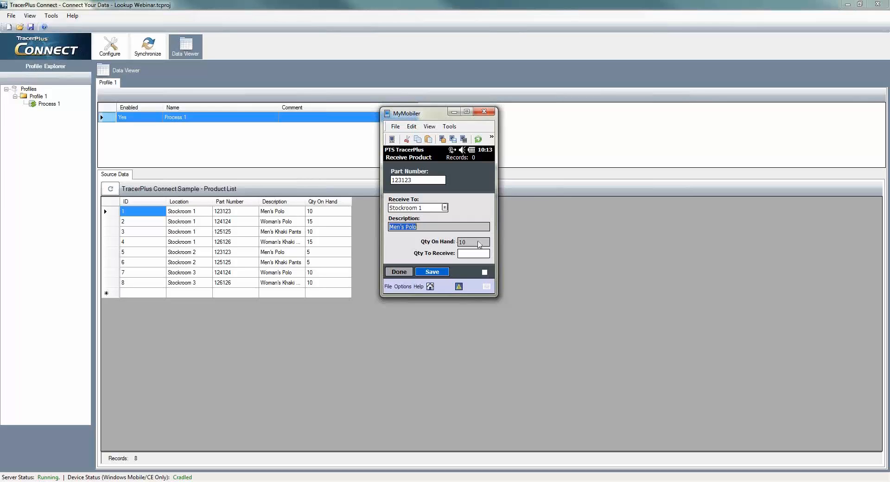
# Set the quantity to receive to 25 and save the Receive Product record.
pyautogui.click(468, 256)
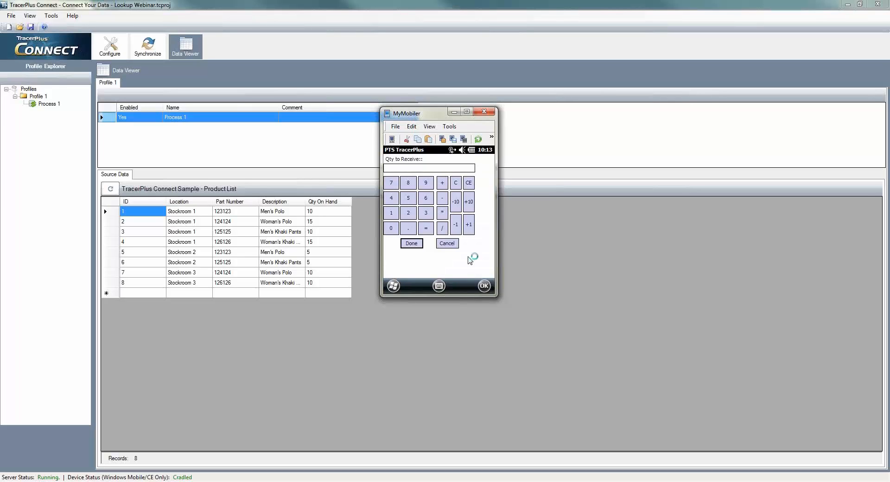
pyautogui.click(408, 213)
pyautogui.click(409, 198)
pyautogui.click(416, 246)
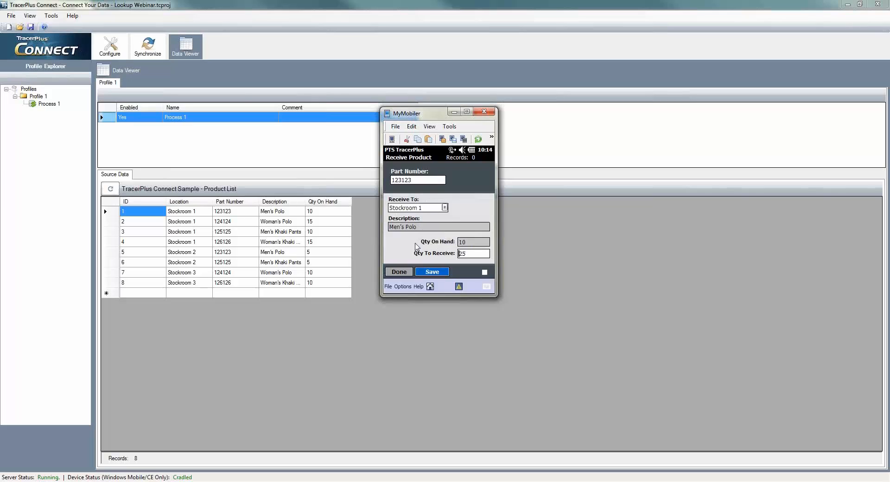
pyautogui.click(431, 272)
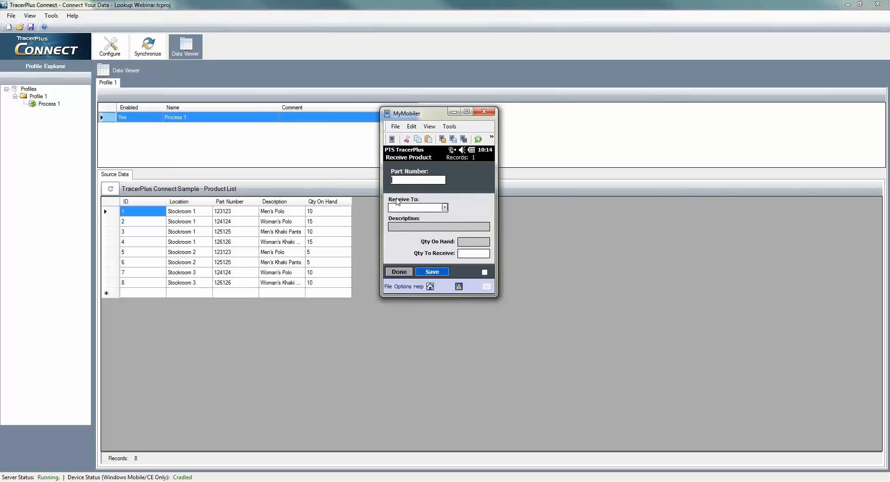
# Enter part number 123123 in a new Receive Product record and look up its on-hand quantity for Stockroom 1.
pyautogui.write('123123')
pyautogui.press('Return')
pyautogui.click(444, 207)
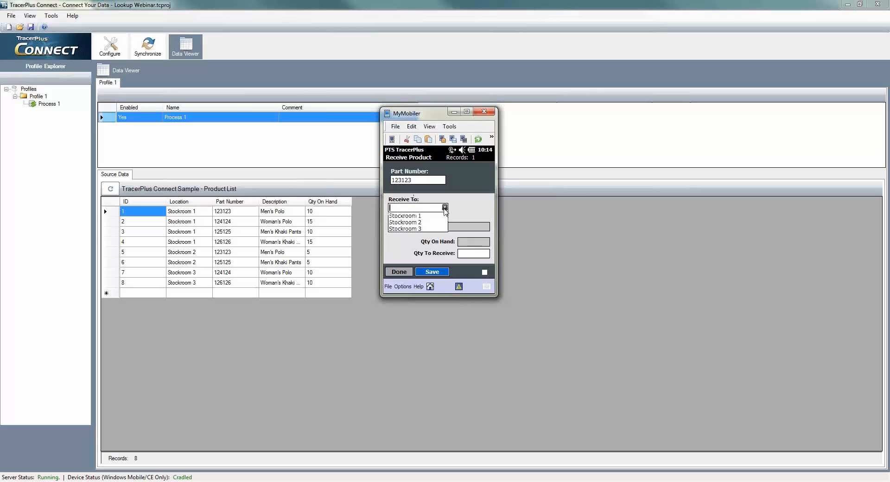
pyautogui.click(412, 219)
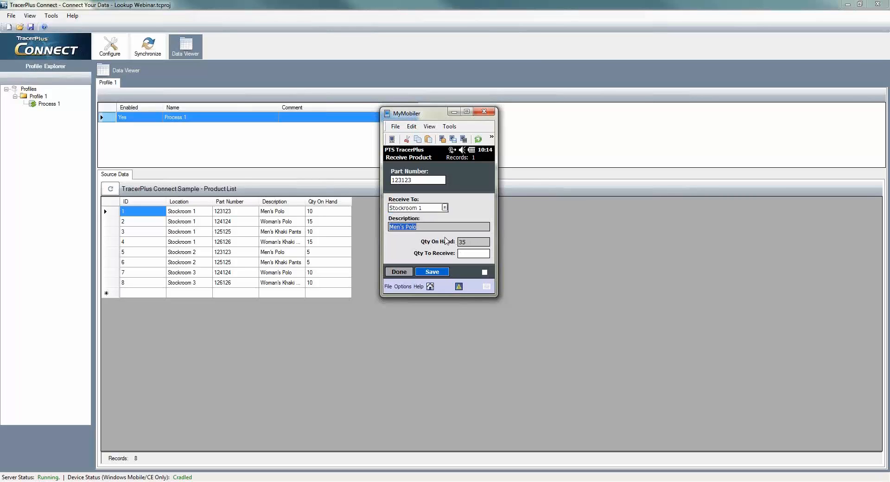
# Change the receiving location to Stockroom 2, receive a quantity of 15, save the record and close the Receive Product form.
pyautogui.click(444, 207)
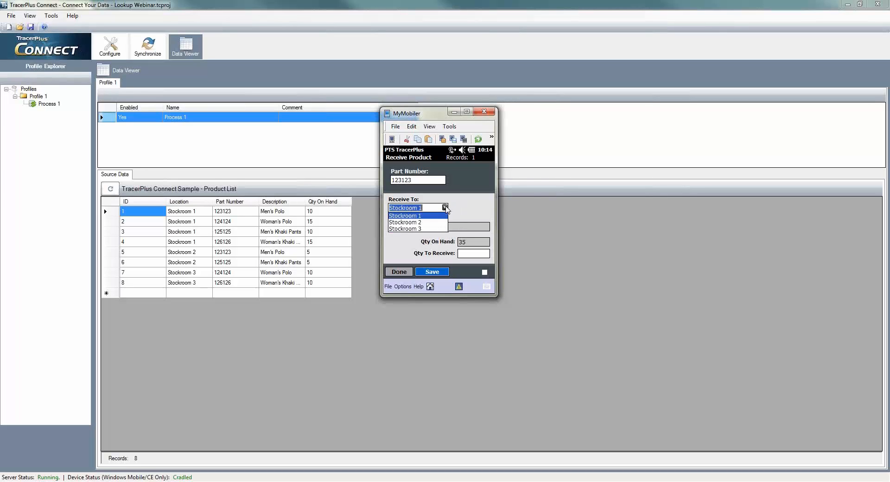
pyautogui.click(420, 223)
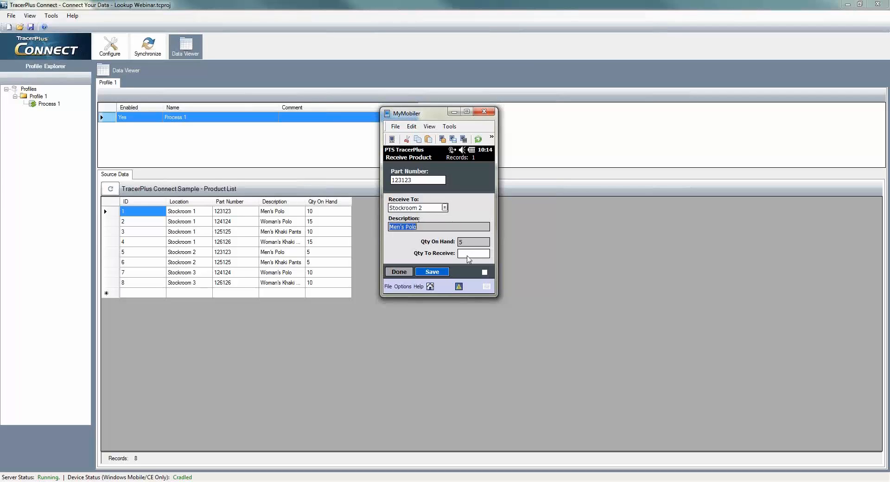
pyautogui.click(468, 254)
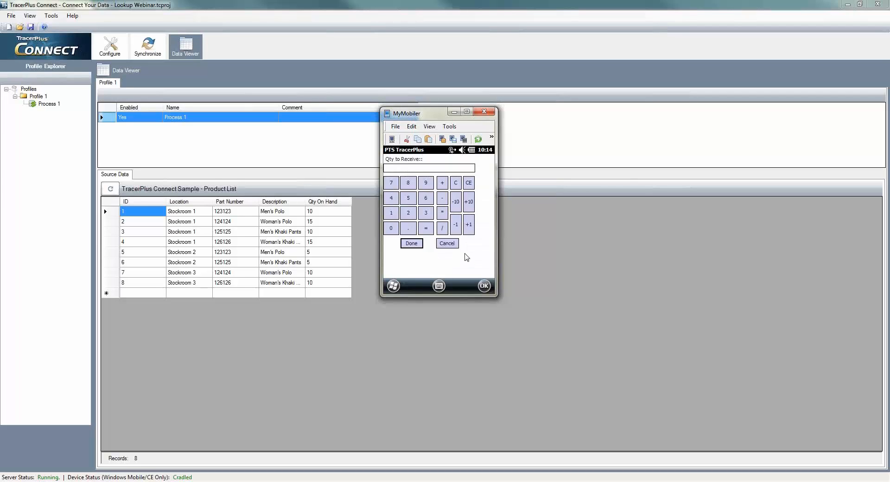
pyautogui.click(392, 213)
pyautogui.click(408, 200)
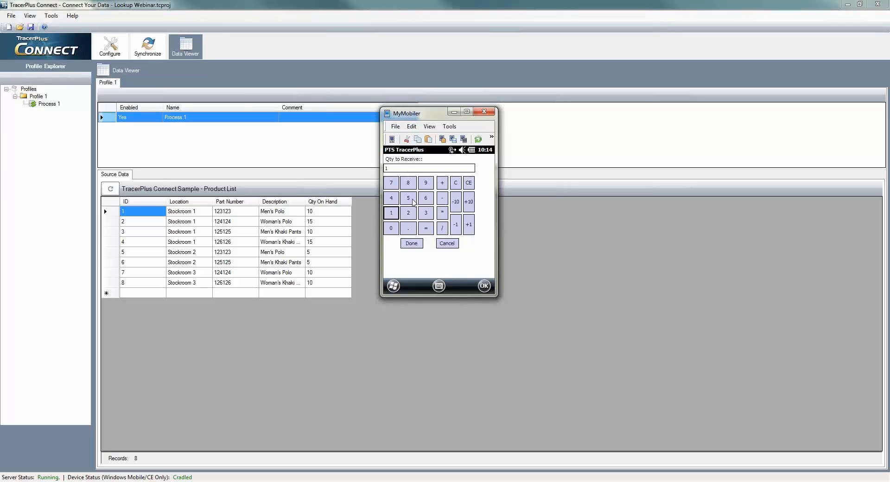
pyautogui.click(414, 245)
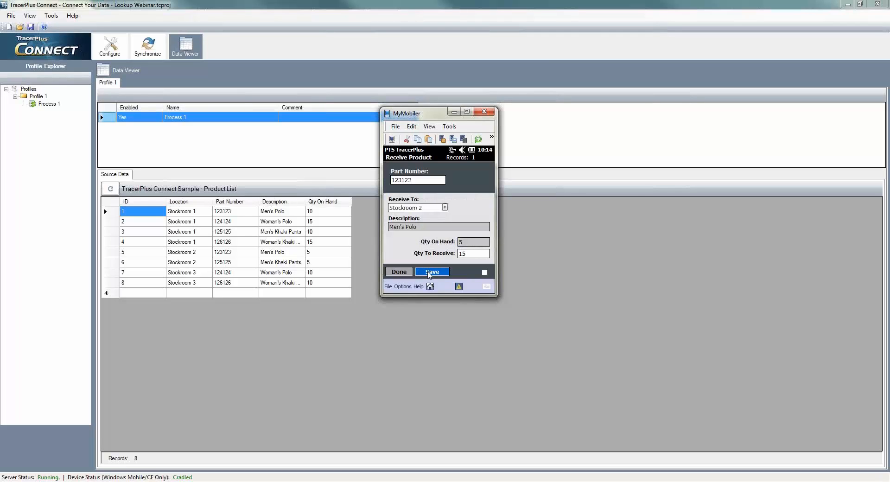
pyautogui.click(429, 273)
pyautogui.click(399, 272)
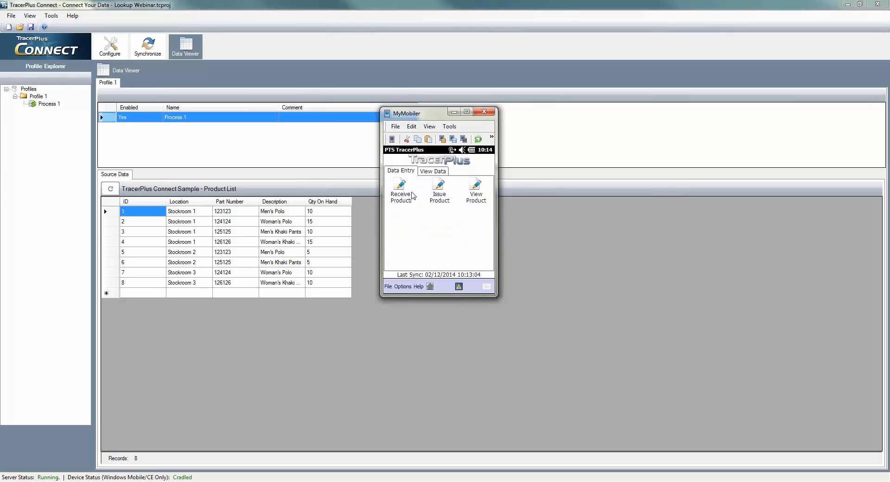
# View the product list data on the device, widening the Location column, and examine the part 123123 quantities for both stockrooms.
pyautogui.click(435, 172)
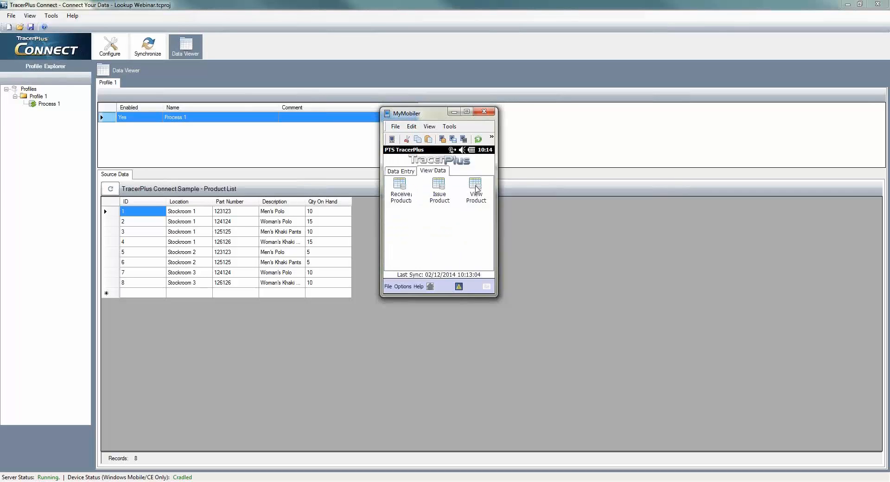
pyautogui.click(475, 187)
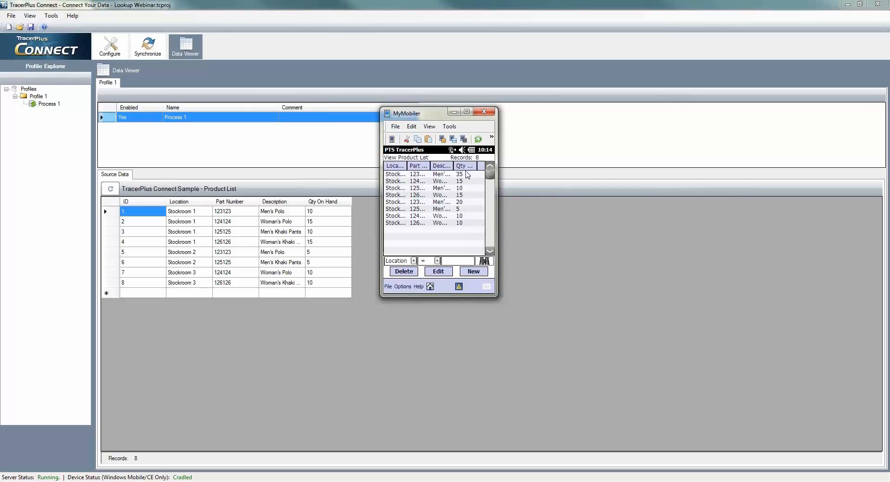
pyautogui.click(466, 176)
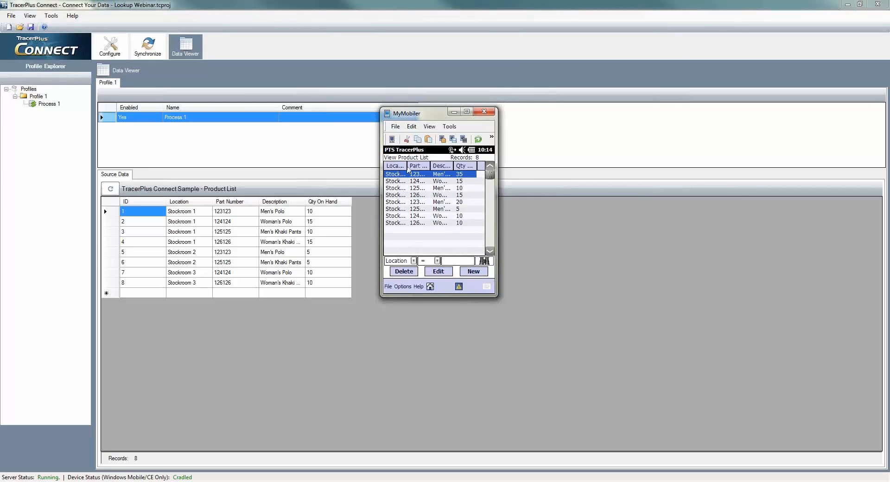
pyautogui.moveTo(408, 168); pyautogui.dragTo(458, 169)
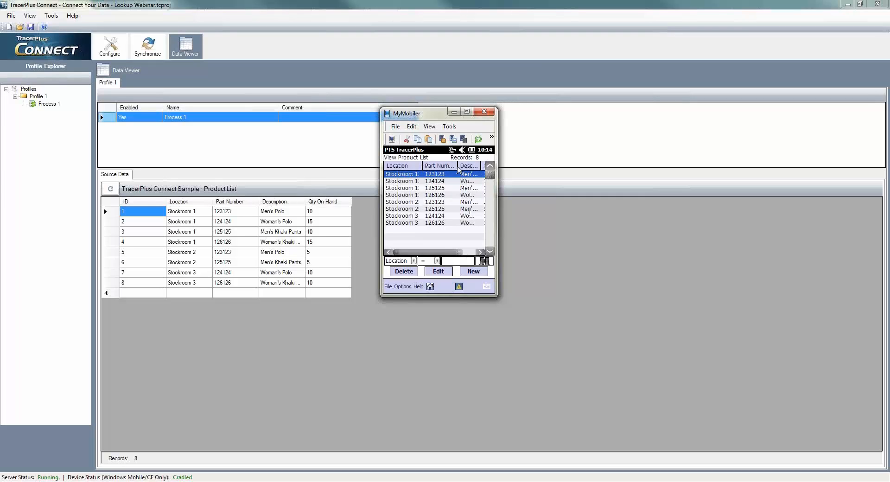
pyautogui.click(433, 202)
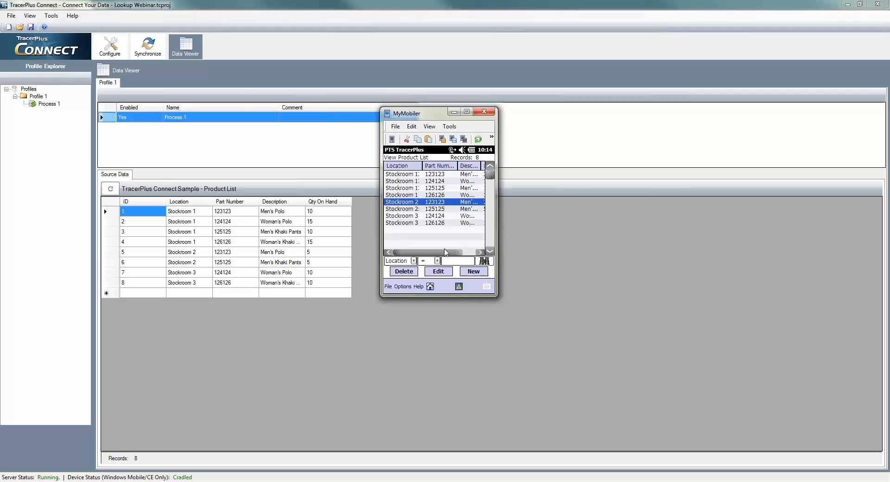
pyautogui.click(469, 252)
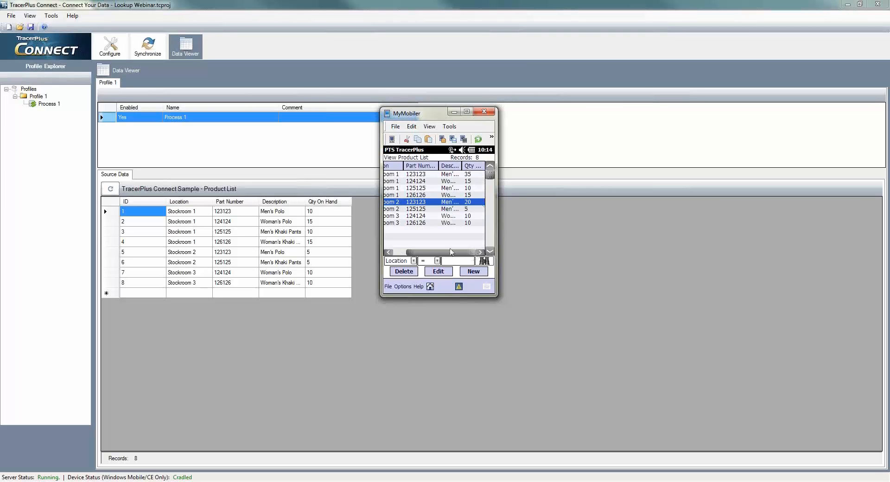
pyautogui.click(431, 287)
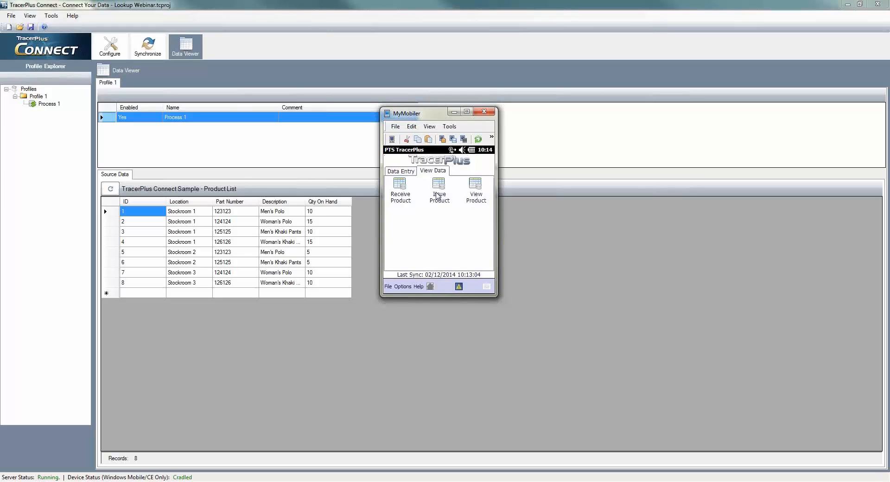
# Start an Issue Product entry for part number 123123, issuing from Stockroom 1.
pyautogui.click(400, 171)
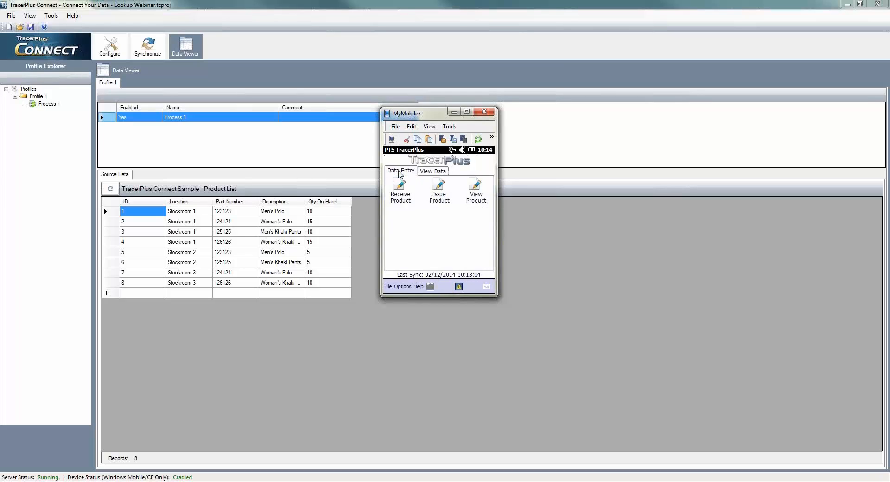
pyautogui.click(443, 190)
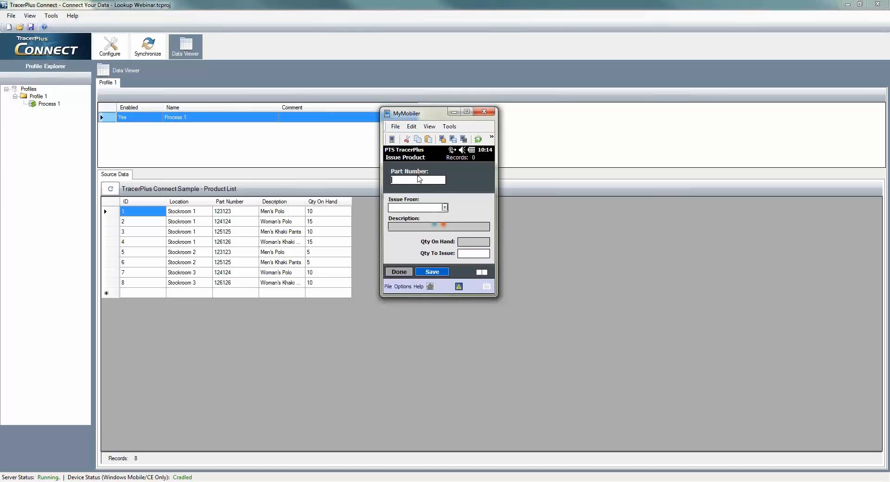
pyautogui.click(416, 180)
pyautogui.write('123123')
pyautogui.press('Tab')
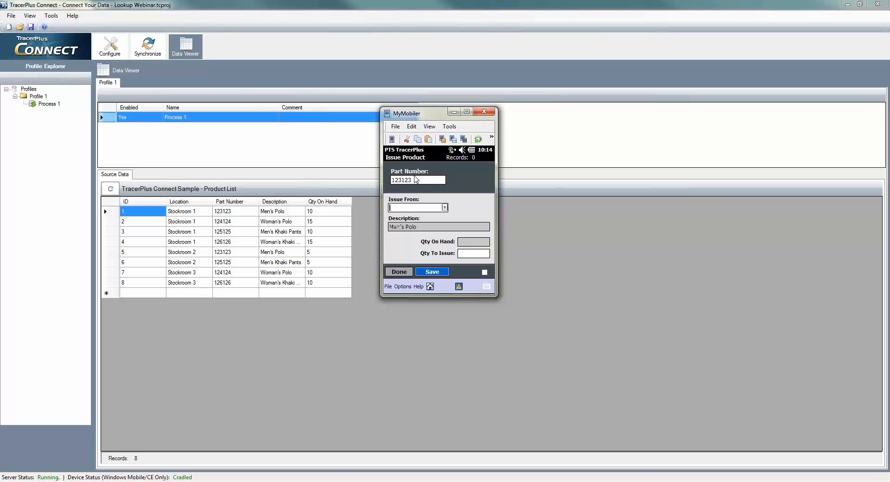
pyautogui.click(444, 208)
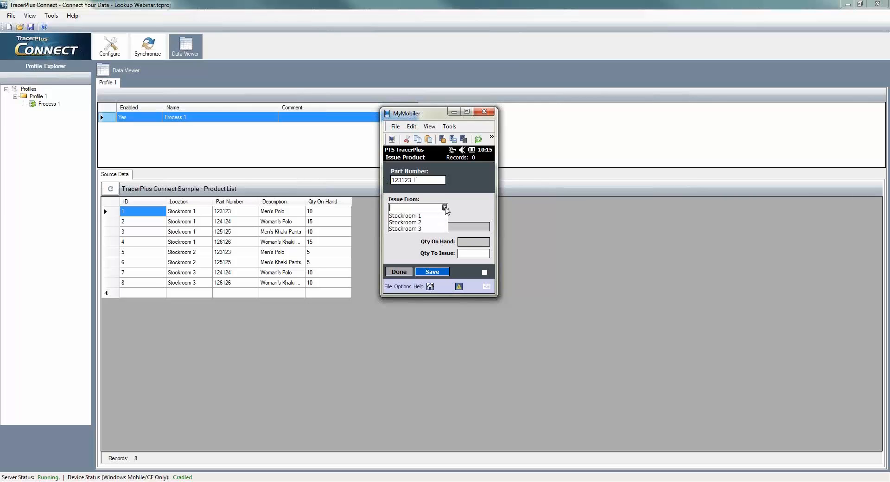
pyautogui.click(409, 216)
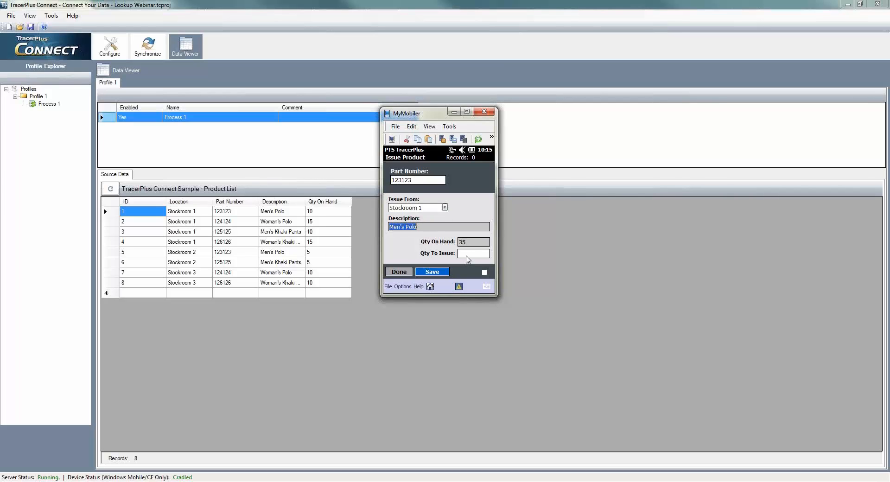
# Set the quantity to issue to 17 and save the Issue Product record.
pyautogui.click(466, 255)
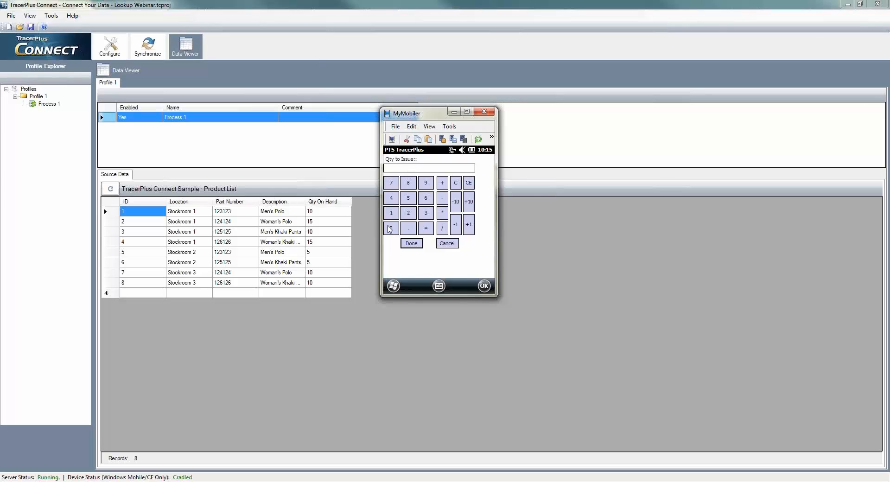
pyautogui.write('17')
pyautogui.click(411, 243)
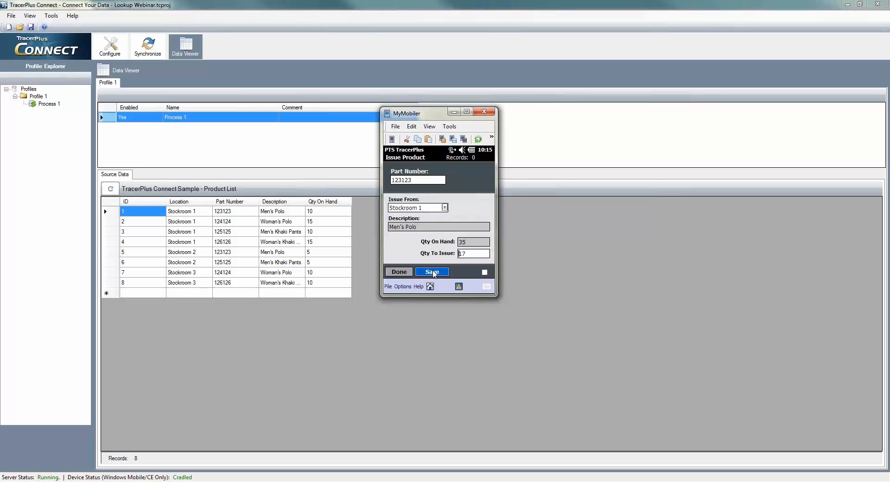
pyautogui.click(433, 272)
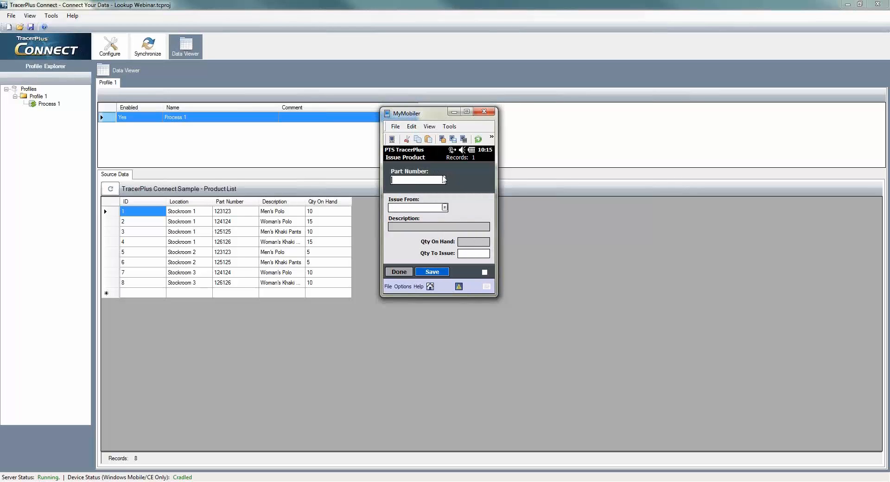
# Issue a quantity of 8 of part number 123123 from Stockroom 2 and save the record.
pyautogui.write('123123')
pyautogui.press('Tab')
pyautogui.click(445, 208)
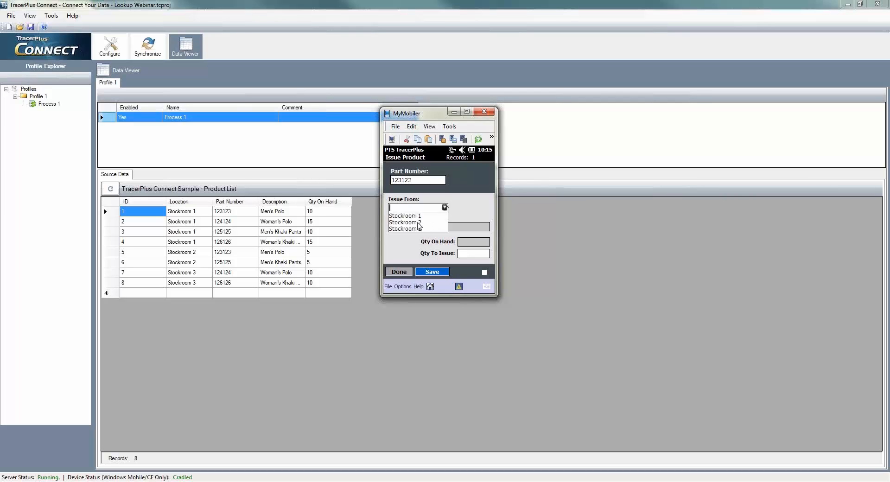
pyautogui.click(418, 222)
pyautogui.click(469, 254)
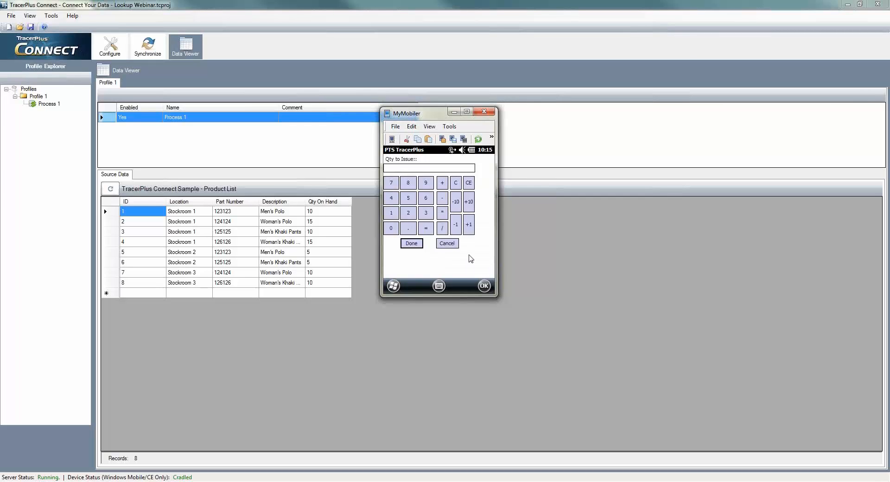
pyautogui.click(408, 182)
pyautogui.click(411, 244)
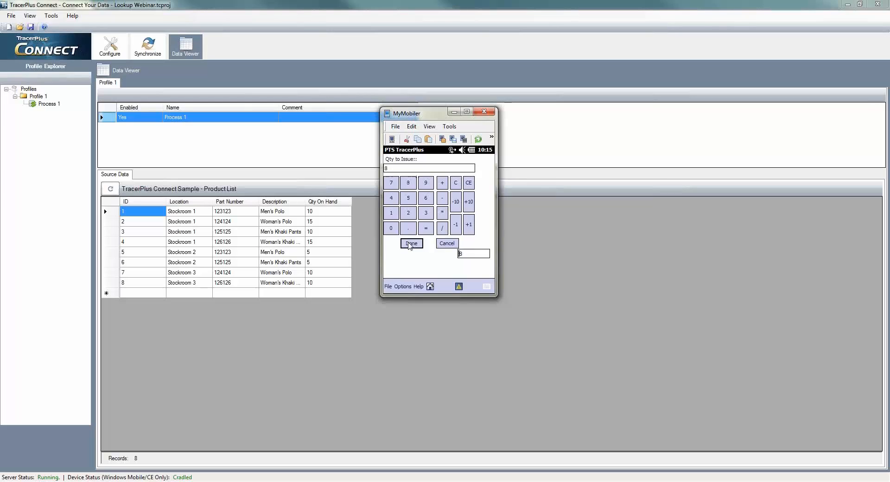
pyautogui.click(431, 272)
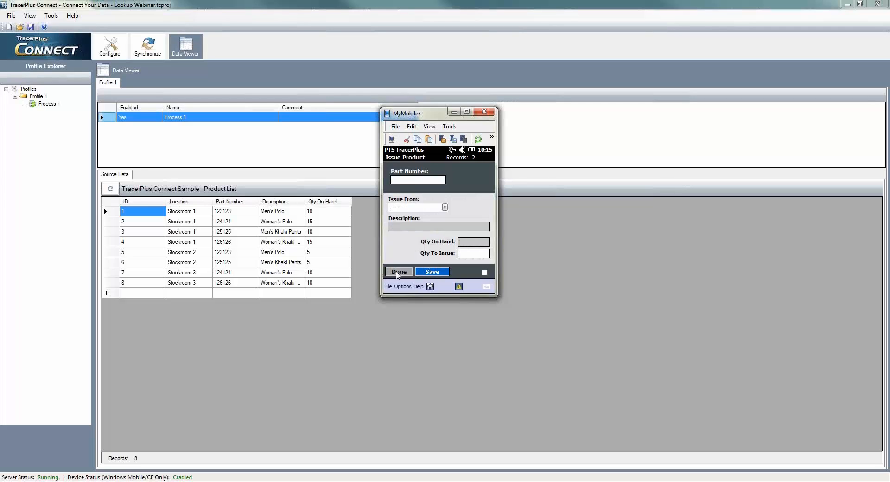
# Examine the on-hand quantities of part 123123 for both stockrooms in the device's product list, and return to the data entry sessions.
pyautogui.click(398, 273)
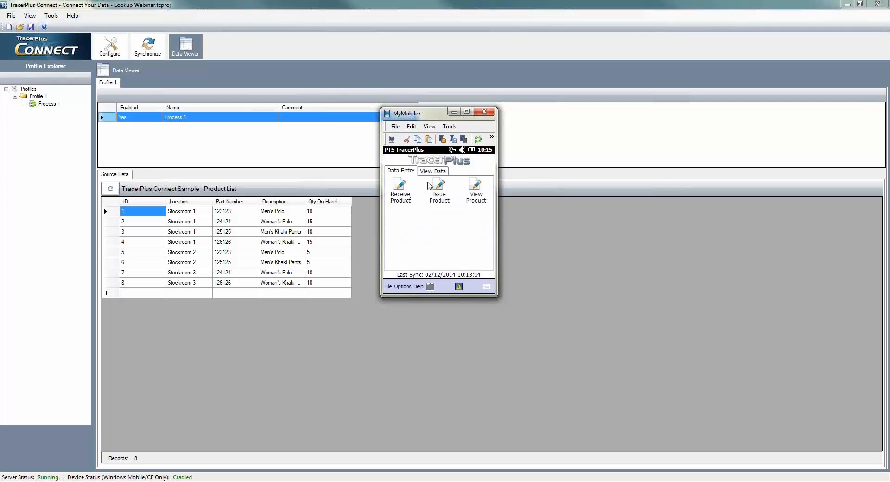
pyautogui.click(438, 172)
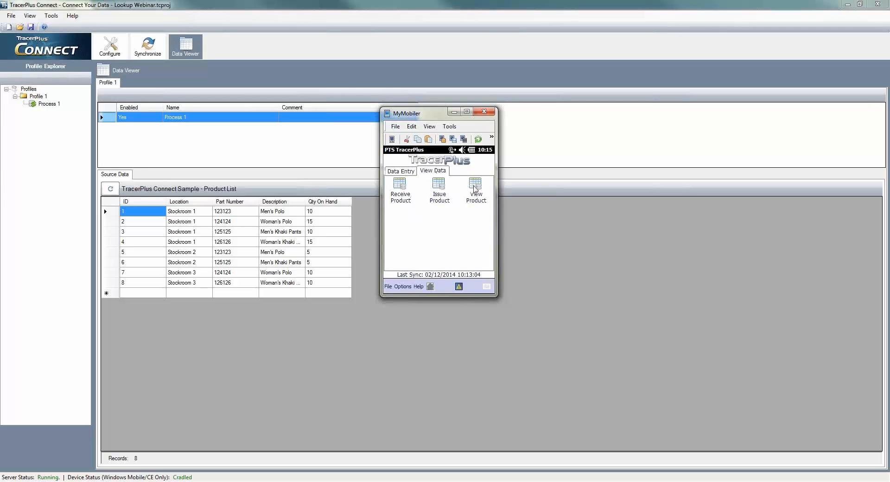
pyautogui.click(474, 187)
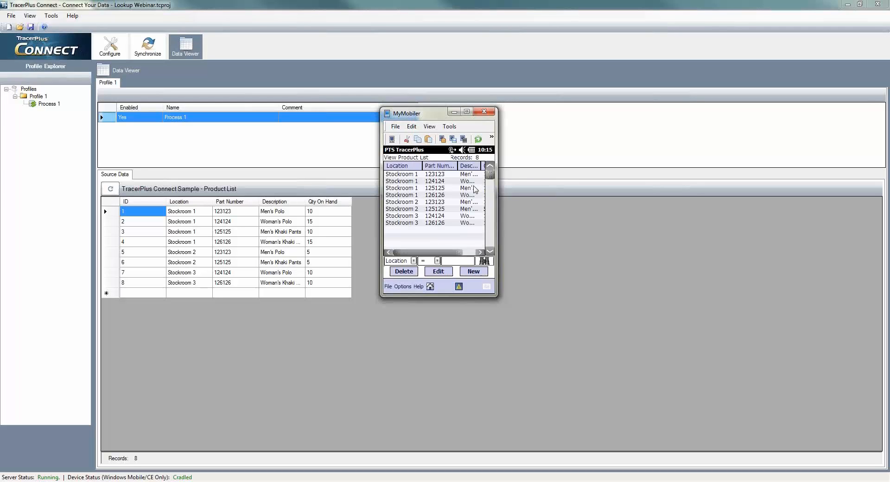
pyautogui.click(467, 253)
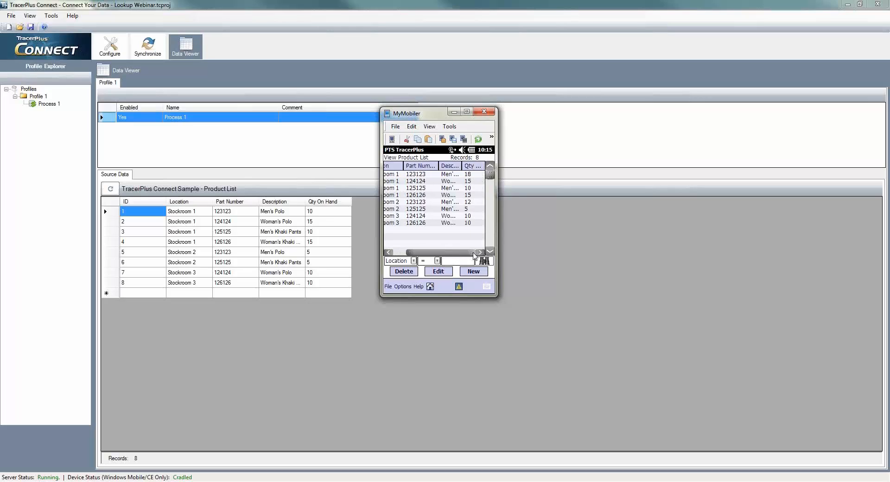
pyautogui.click(416, 175)
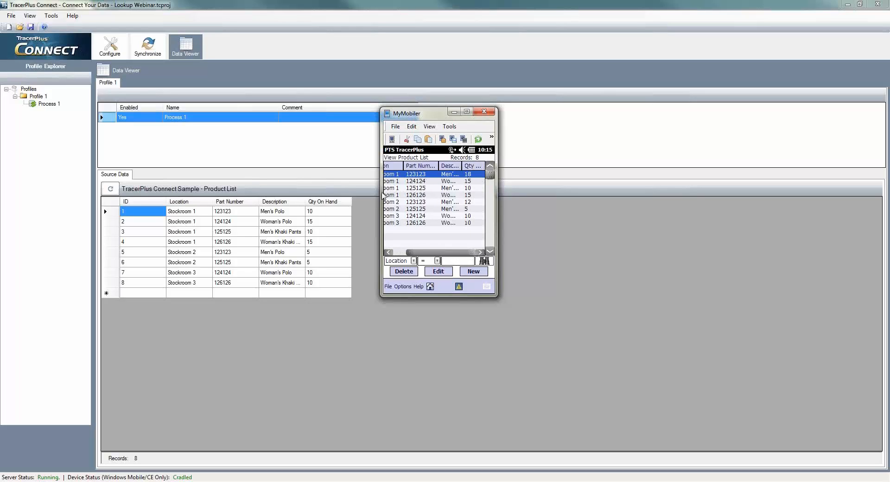
pyautogui.click(391, 203)
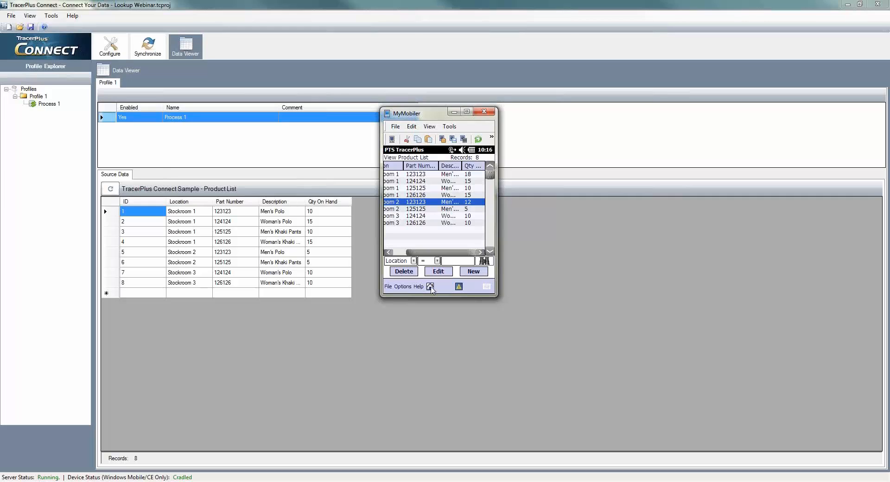
pyautogui.click(430, 287)
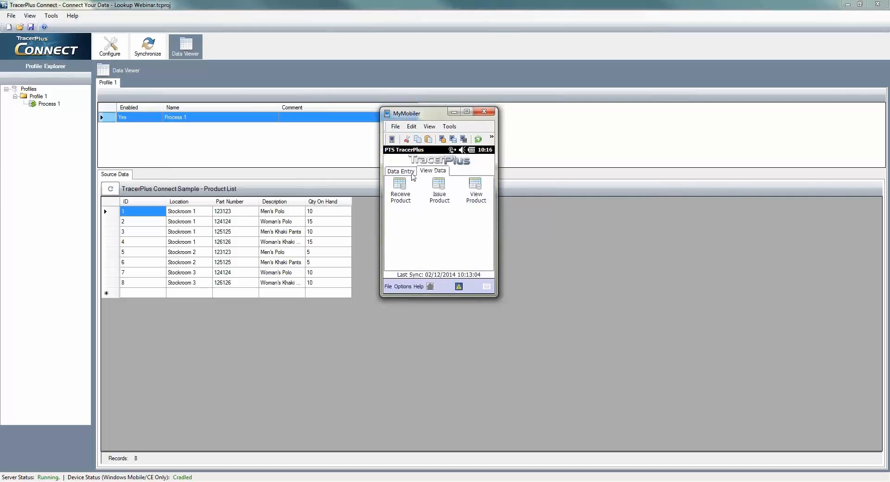
pyautogui.click(411, 172)
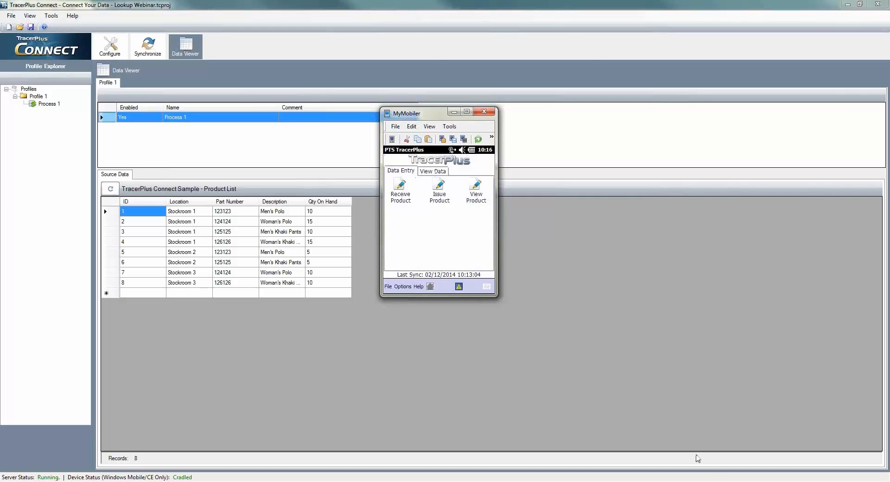
# Switch to TracerPlus Desktop and close the MyMobiler device window.
pyautogui.hotkey('alt', 'Tab')
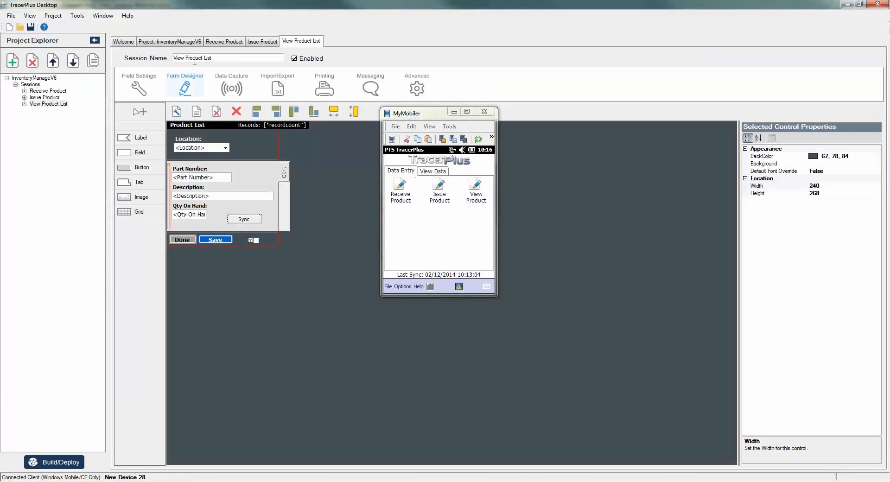
pyautogui.moveTo(425, 113); pyautogui.dragTo(489, 117)
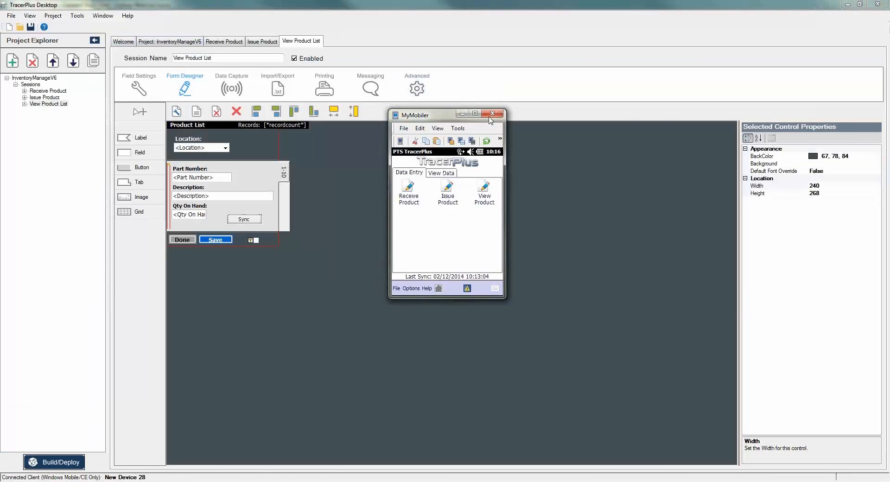
pyautogui.click(492, 113)
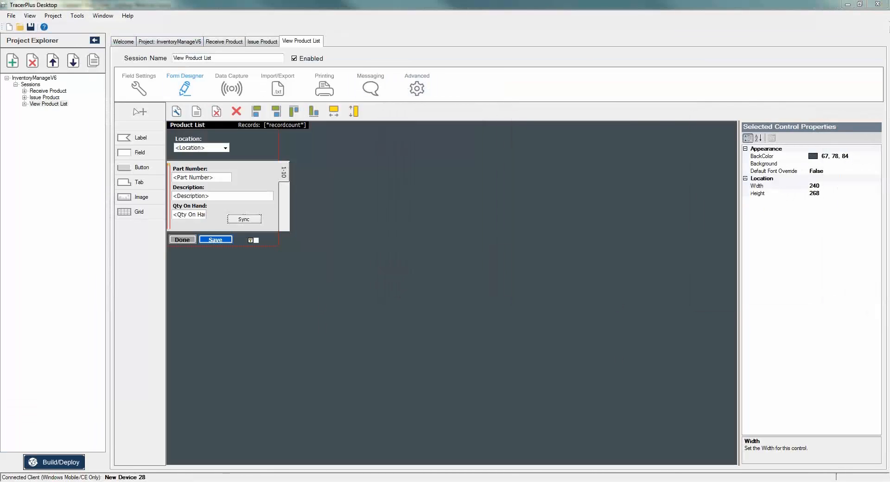
# Create a new project and name it Lookups Demo.
pyautogui.click(123, 41)
pyautogui.click(154, 121)
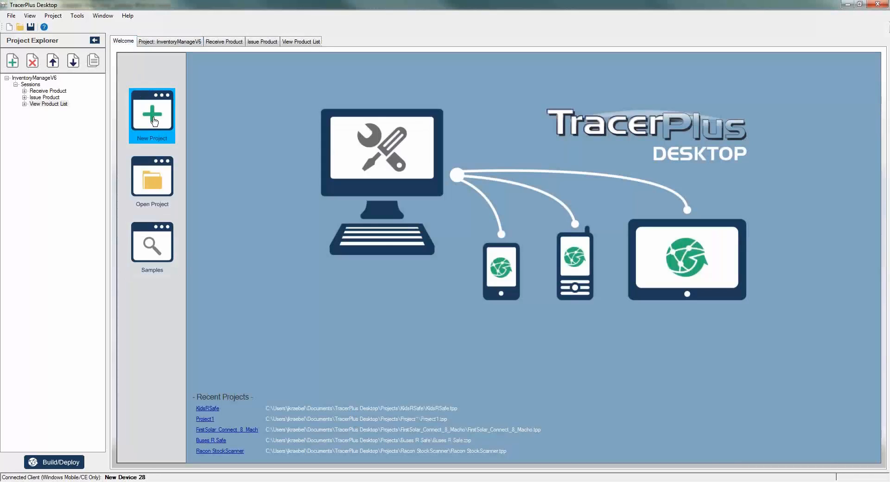
pyautogui.click(464, 278)
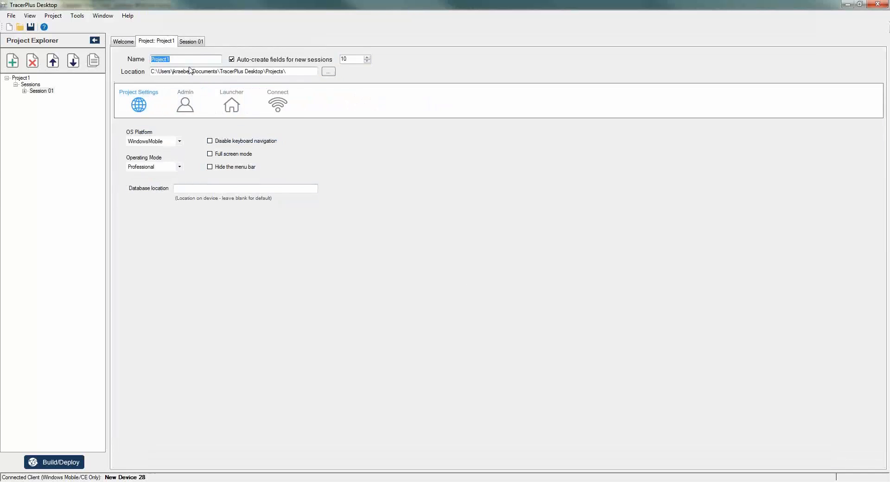
pyautogui.click(184, 60)
pyautogui.doubleClick(193, 60)
pyautogui.write('Lo')
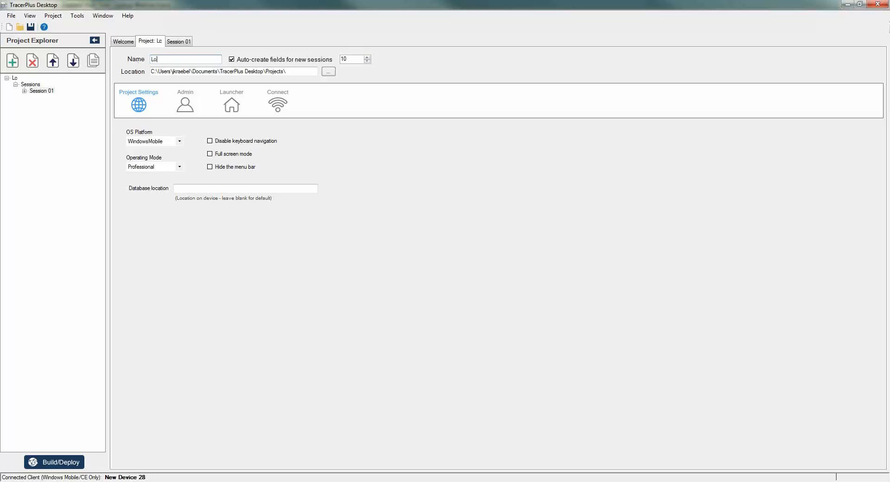
pyautogui.write('okups Demo')
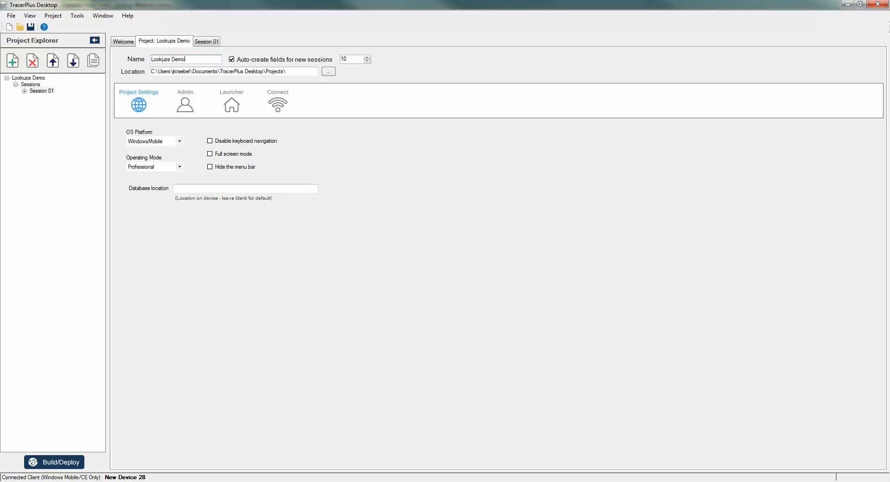
pyautogui.press('Tab')
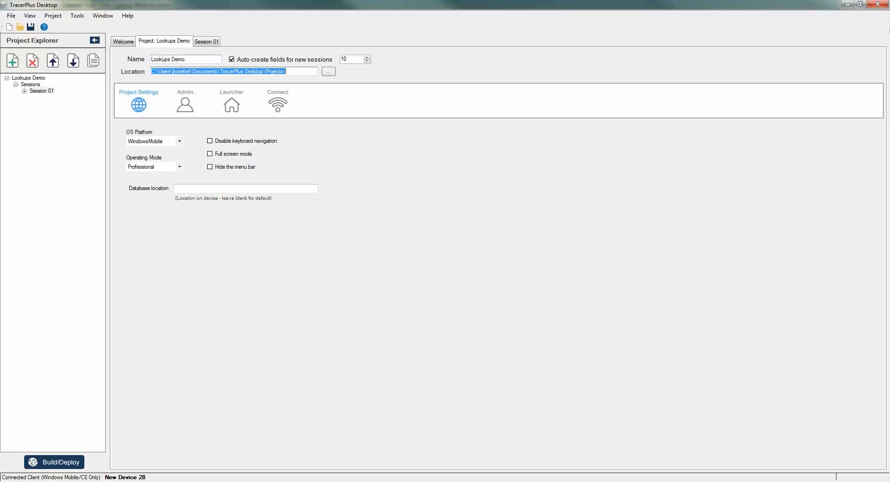
# Check the project's available Operating Mode and OS Platform options, keeping Professional and WindowsMobile.
pyautogui.click(180, 168)
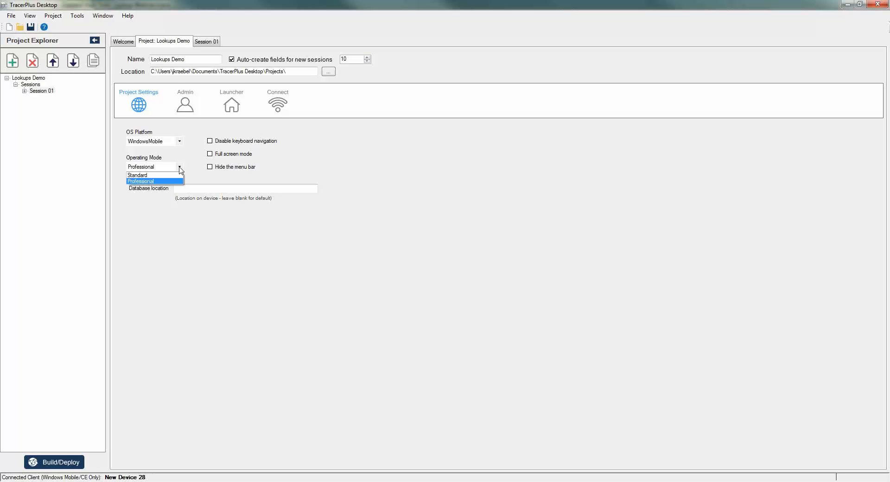
pyautogui.click(180, 170)
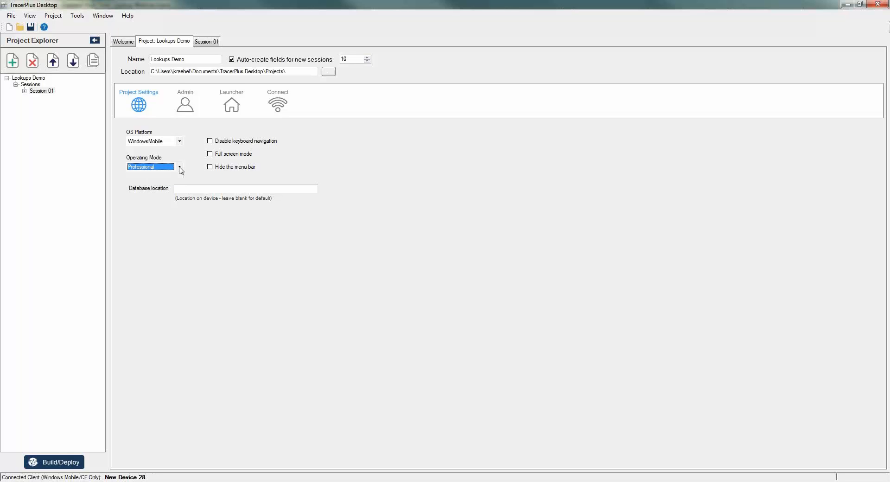
pyautogui.click(179, 141)
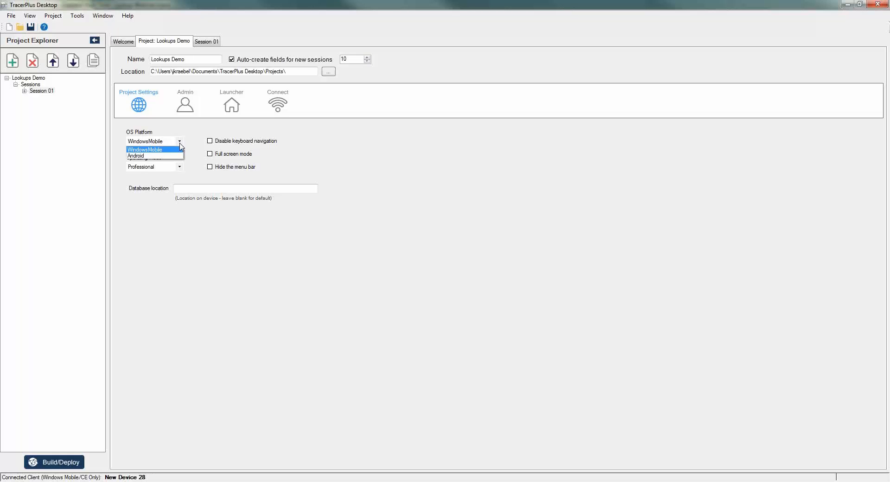
pyautogui.click(180, 143)
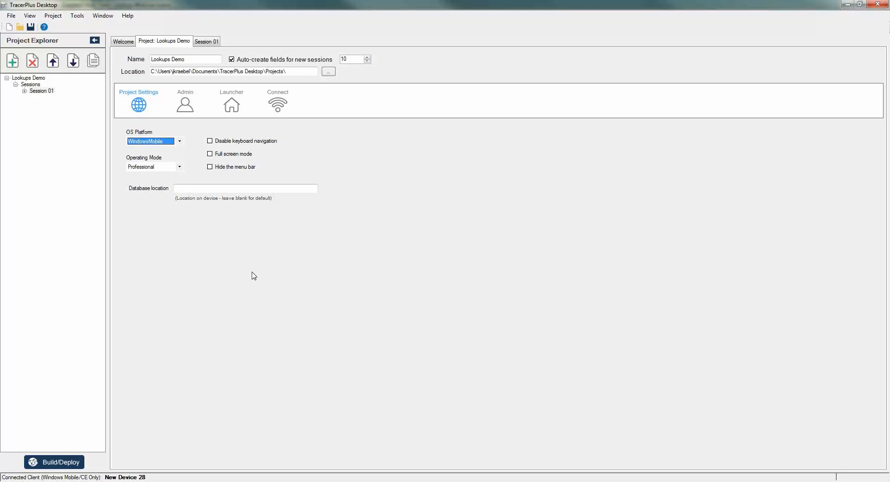
# Add two more sessions to the Lookups Demo project and look at both new sessions.
pyautogui.click(44, 91)
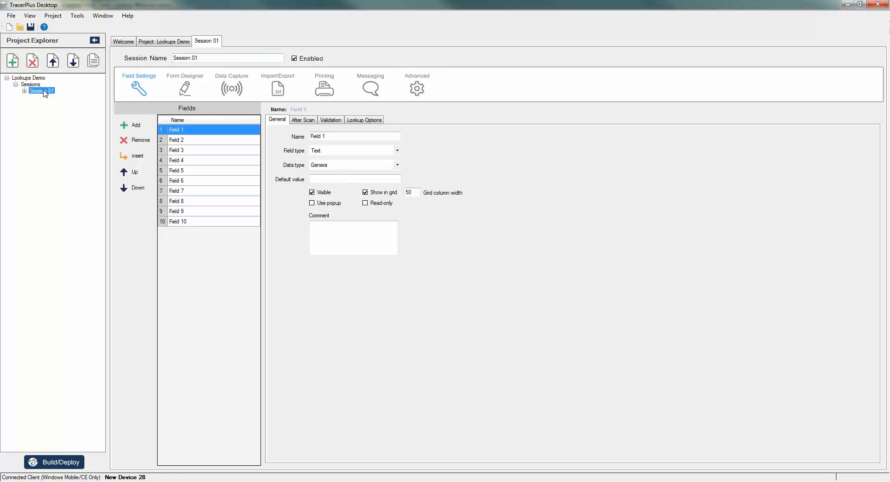
pyautogui.click(16, 62)
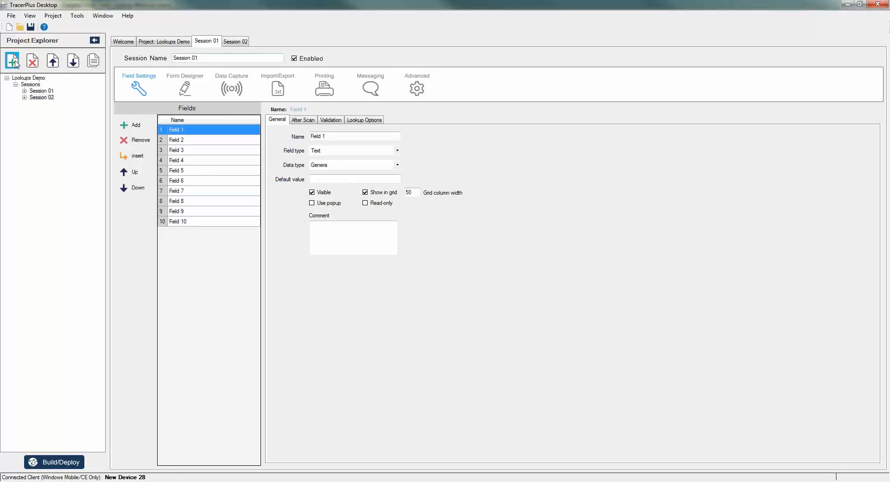
pyautogui.click(16, 61)
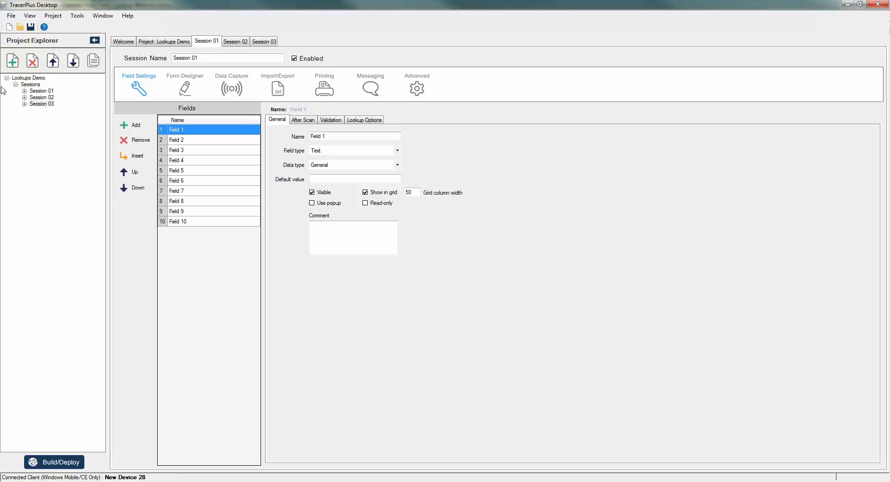
pyautogui.click(40, 98)
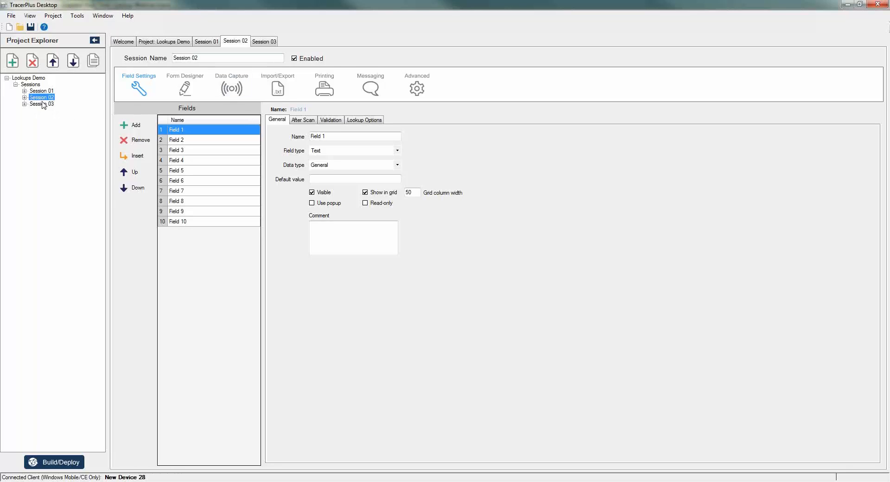
pyautogui.click(41, 104)
pyautogui.click(294, 59)
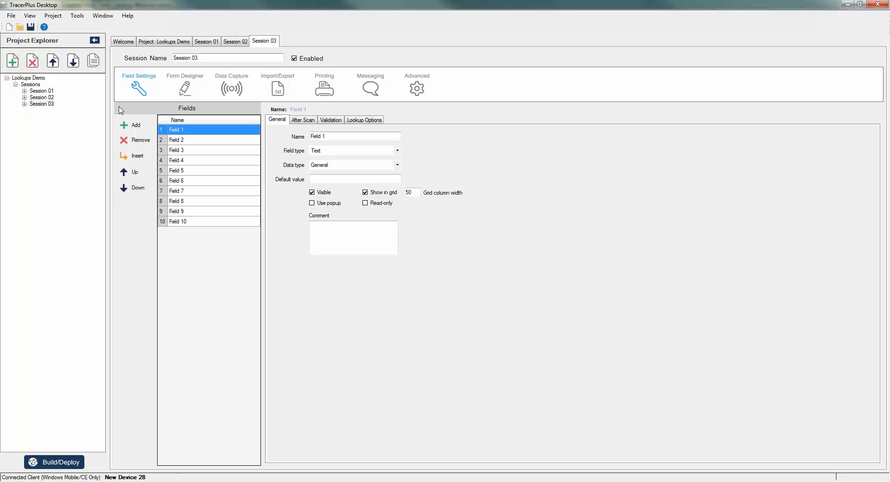
# Rename Session 01 as Receive and Session 02 as Issue.
pyautogui.click(41, 91)
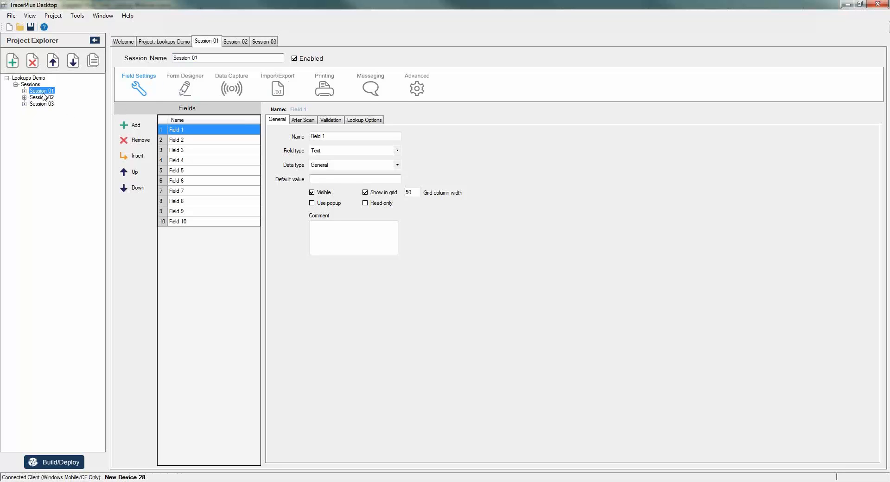
pyautogui.click(201, 56)
pyautogui.moveTo(201, 56); pyautogui.dragTo(148, 59)
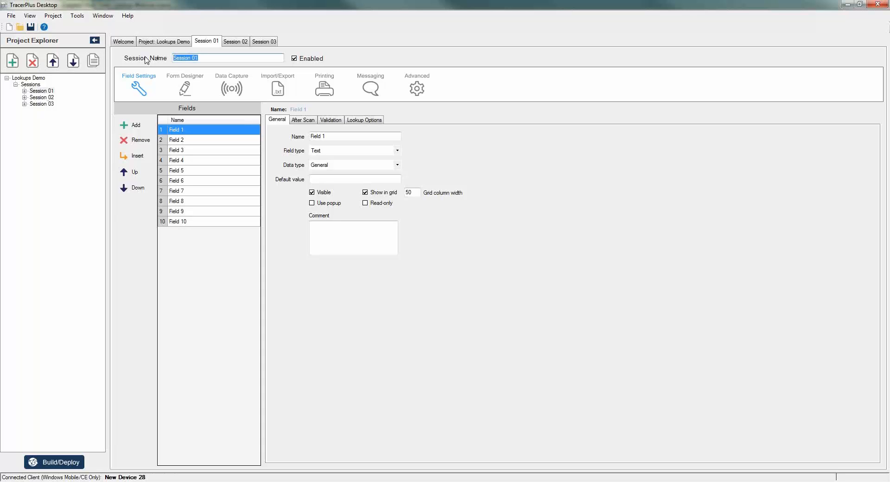
pyautogui.write('Receive')
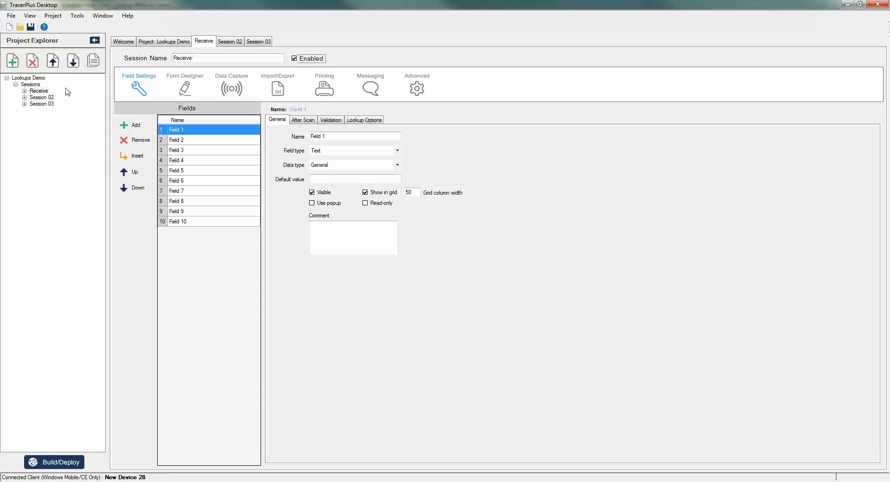
pyautogui.click(41, 97)
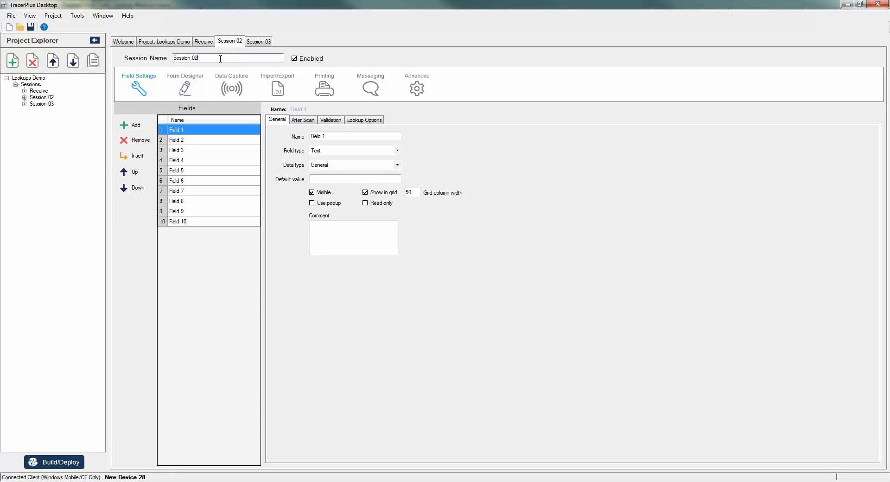
pyautogui.moveTo(221, 58); pyautogui.dragTo(147, 62)
pyautogui.write('Issue')
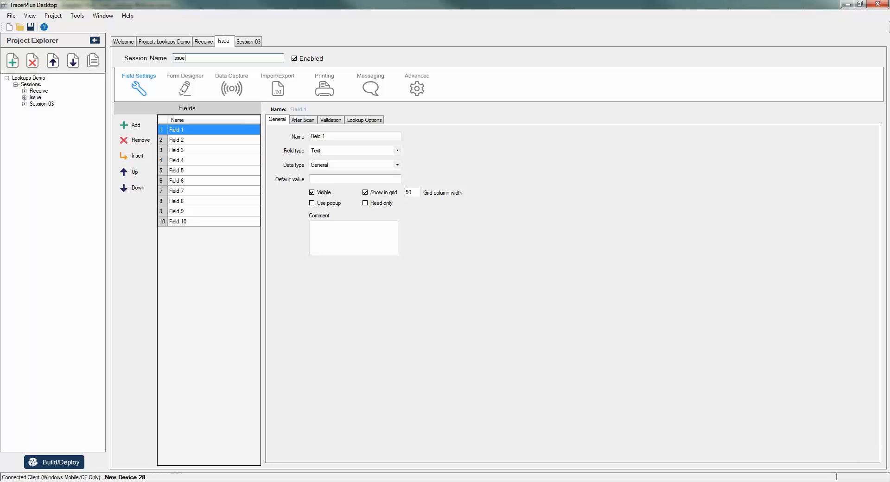
# Rename Session 03 as Inventory.
pyautogui.click(48, 104)
pyautogui.moveTo(208, 58); pyautogui.dragTo(117, 64)
pyautogui.write('I')
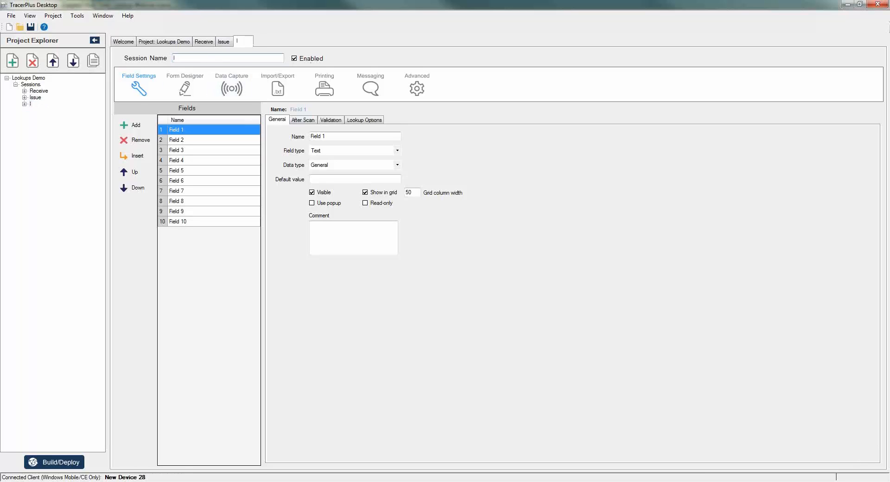
pyautogui.write('nventory')
pyautogui.press('Tab')
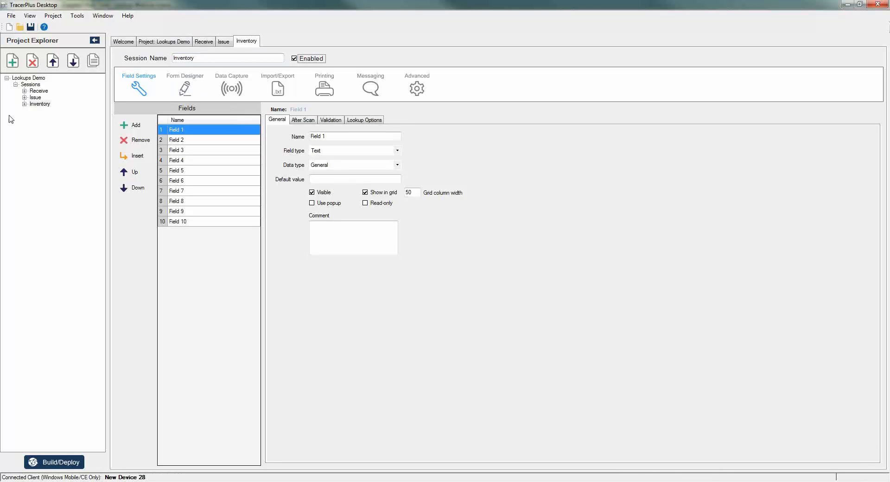
# Rename the Inventory session's Field 1 as Item Number and Field 2 as Location.
pyautogui.click(36, 104)
pyautogui.click(195, 132)
pyautogui.click(195, 131)
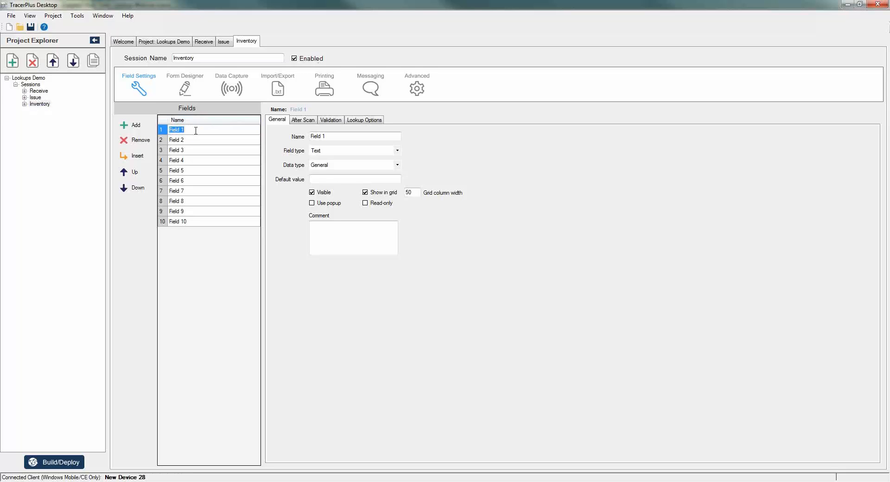
pyautogui.write('Item Number')
pyautogui.press('Return')
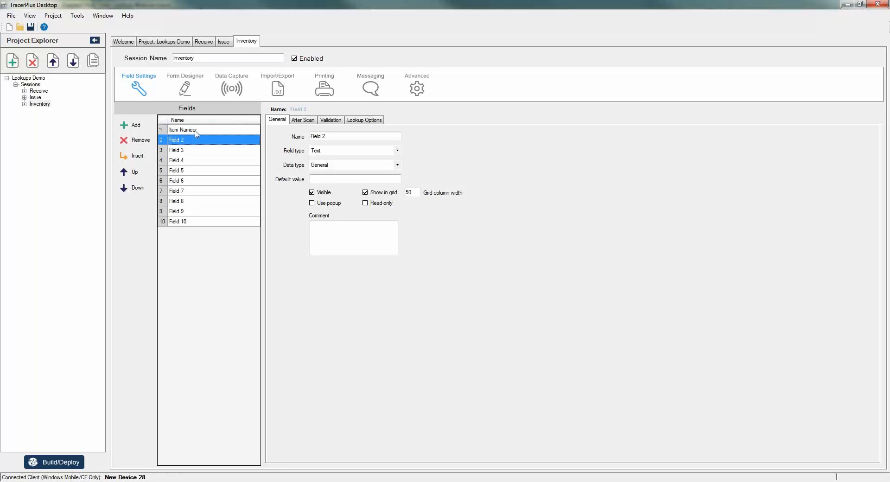
pyautogui.write('Location')
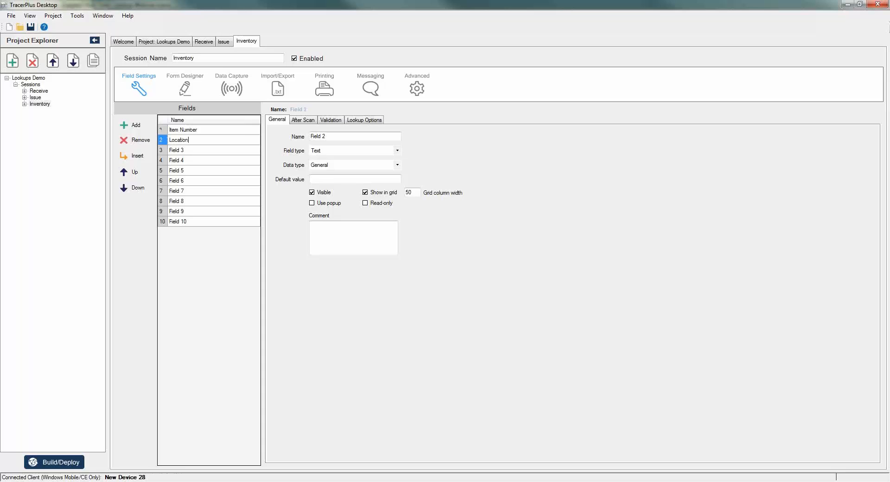
pyautogui.press('Return')
# Rename the Inventory session's Field 3 as Description and Field 4 as Qty On Hand.
pyautogui.write('Description')
pyautogui.press('Return')
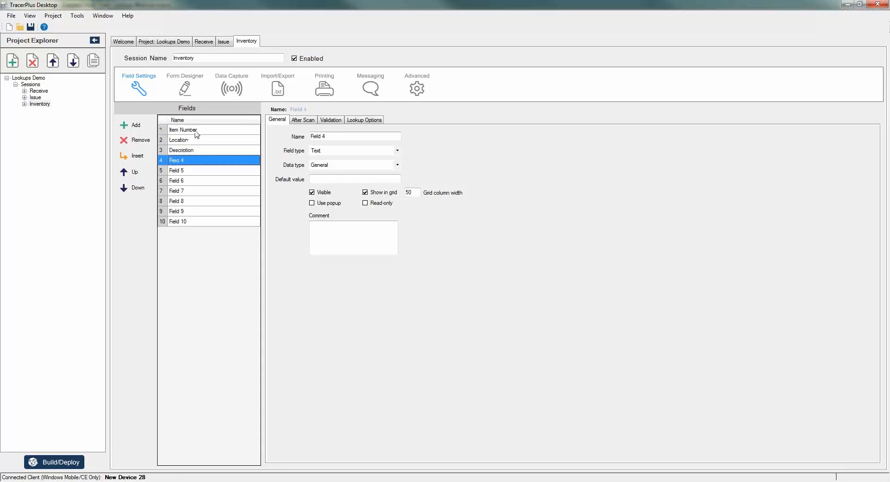
pyautogui.write('Qty')
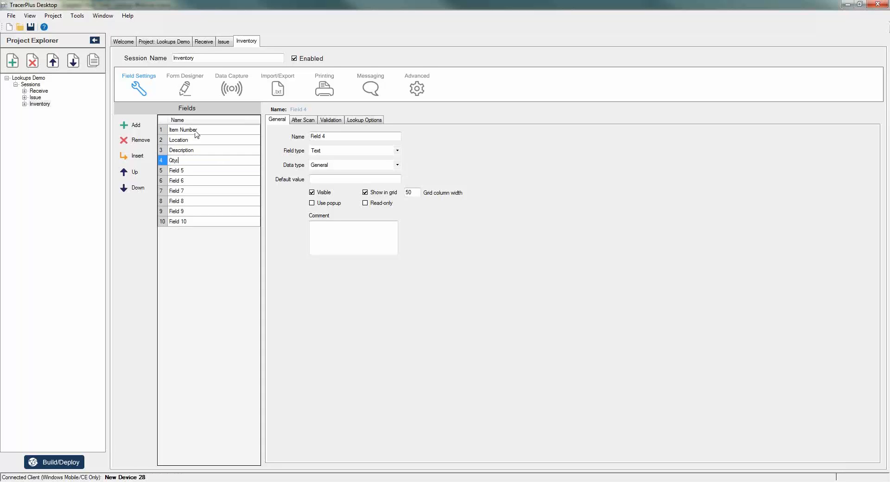
pyautogui.write(' On Hand')
pyautogui.press('Return')
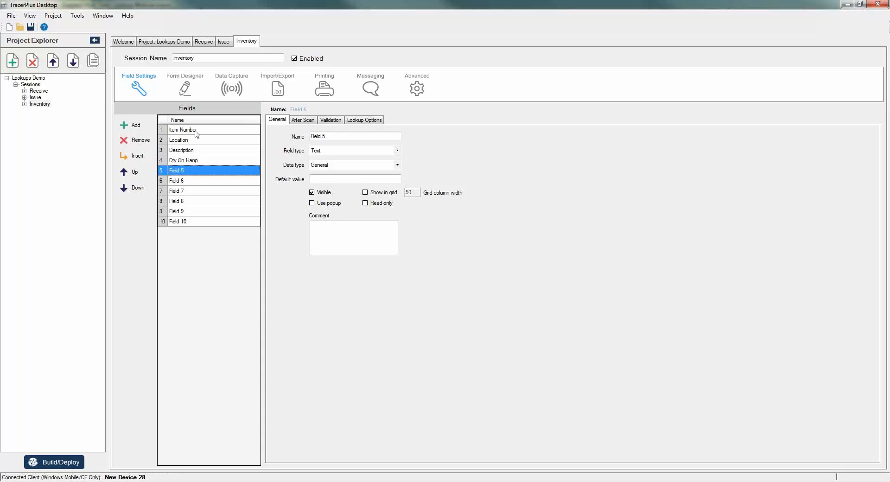
# Remove the unused Field 5 through Field 10 from the Inventory session.
pyautogui.click(137, 140)
pyautogui.click(138, 141)
pyautogui.click(137, 140)
pyautogui.click(137, 141)
pyautogui.click(138, 140)
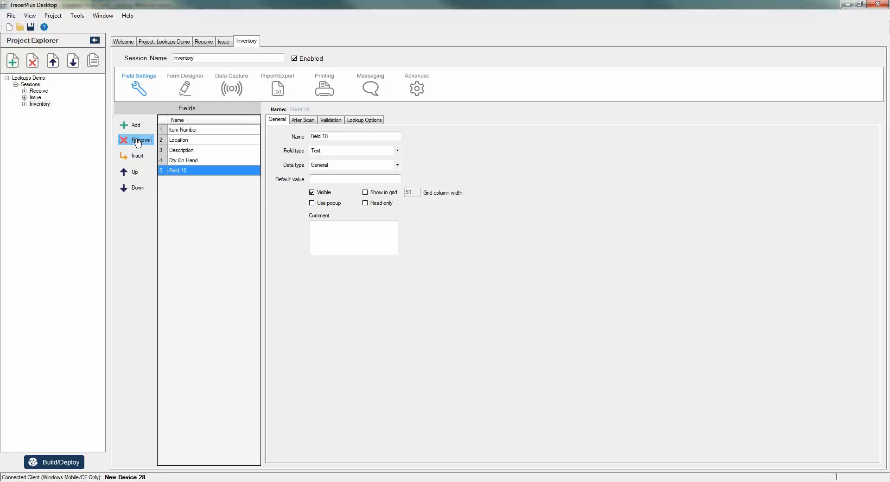
pyautogui.click(137, 140)
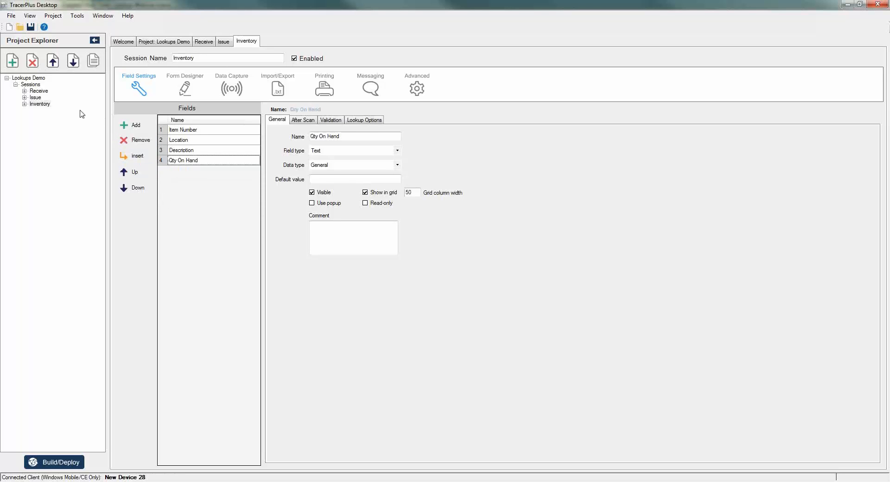
# Open the Receive session and rename Field 1 as Item Number and Field 2 as Receive To.
pyautogui.click(39, 92)
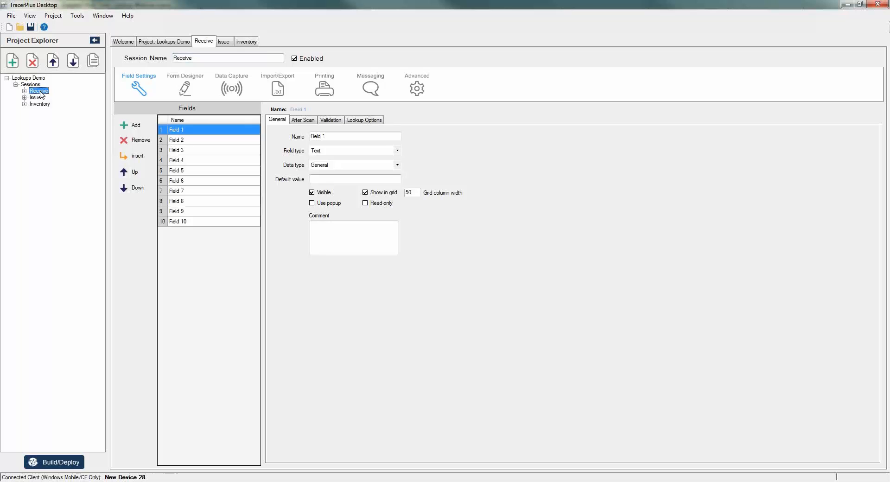
pyautogui.click(192, 131)
pyautogui.click(191, 130)
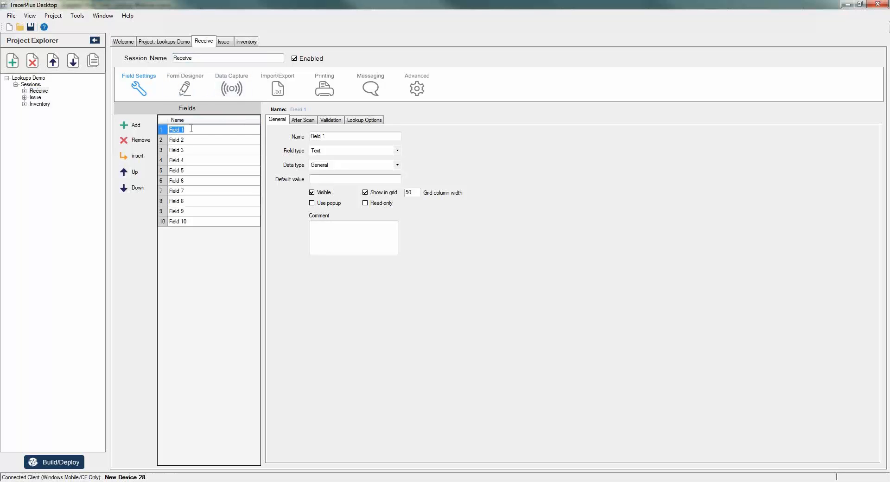
pyautogui.write('Item Number')
pyautogui.press('Return')
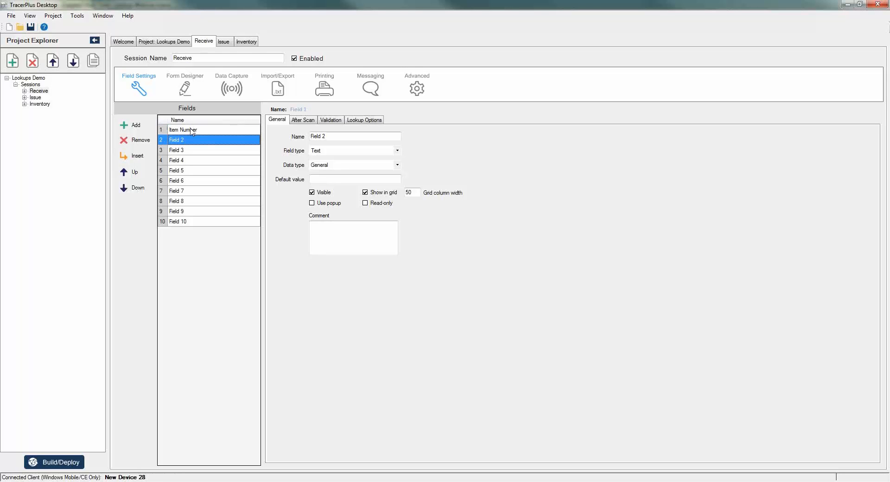
pyautogui.write('Receive To')
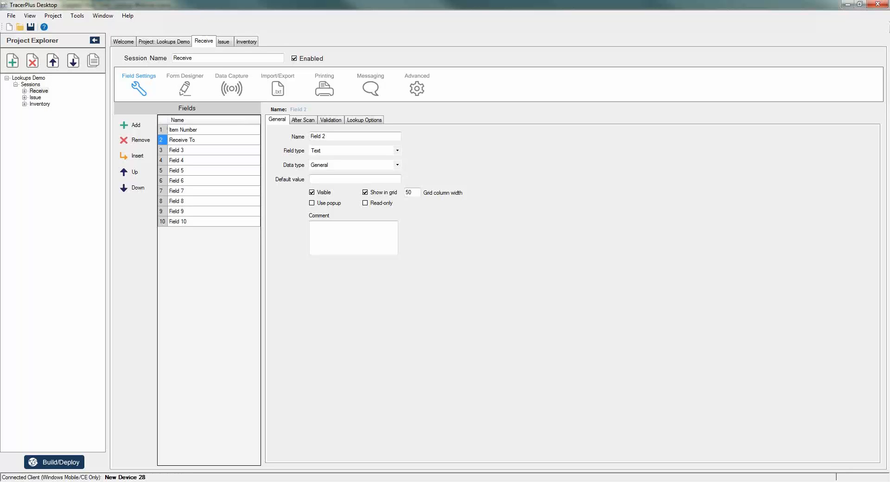
pyautogui.press('Return')
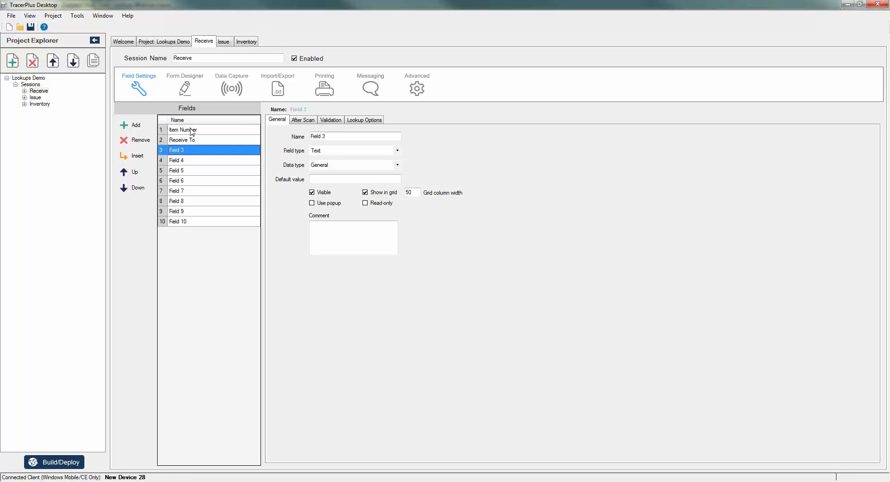
# Rename the Receive session's Field 3 as Description and Field 4 as Qty On Hand.
pyautogui.write('Desc')
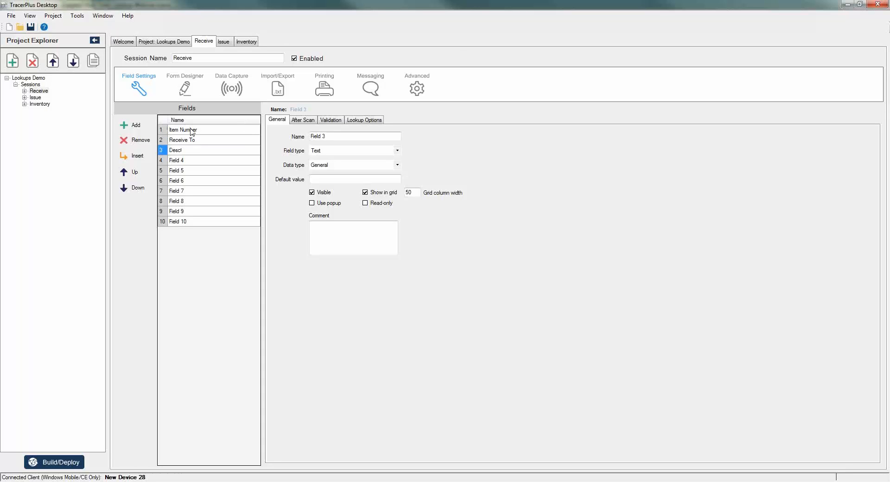
pyautogui.write('ription')
pyautogui.press('Return')
pyautogui.write('Qty On Hand')
pyautogui.press('Return')
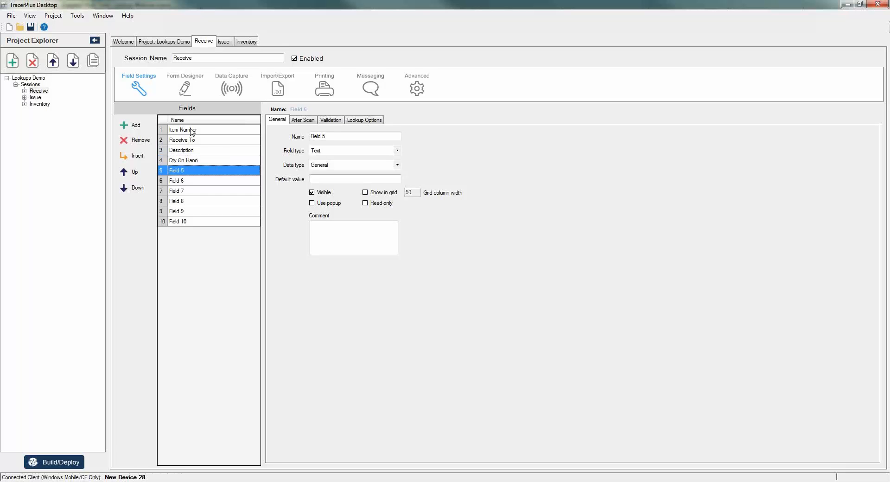
# Rename the Receive session's Fields 5, 6 and 7 as Receive Qty, Date and Update_Qty.
pyautogui.write('Receiv')
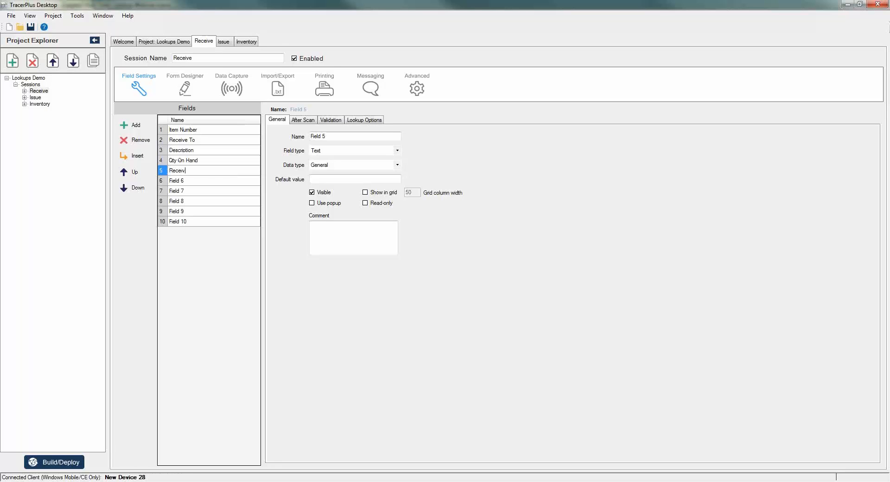
pyautogui.write('e Qty')
pyautogui.press('Return')
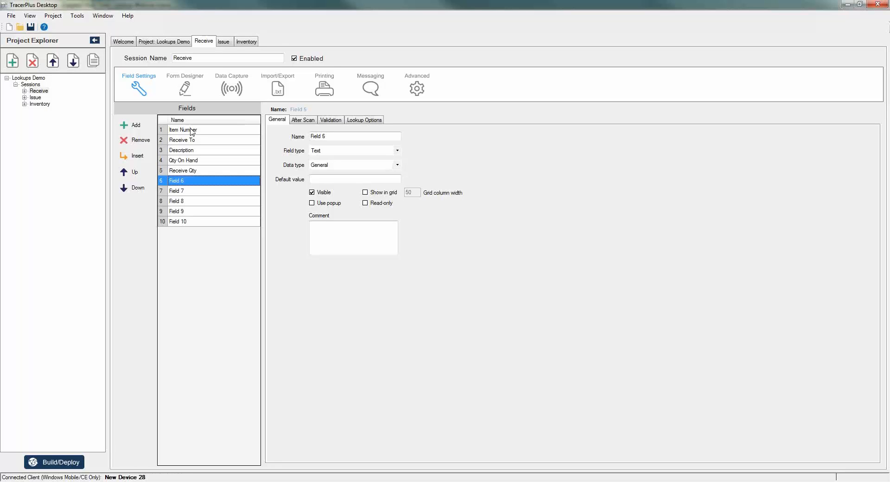
pyautogui.write('Date')
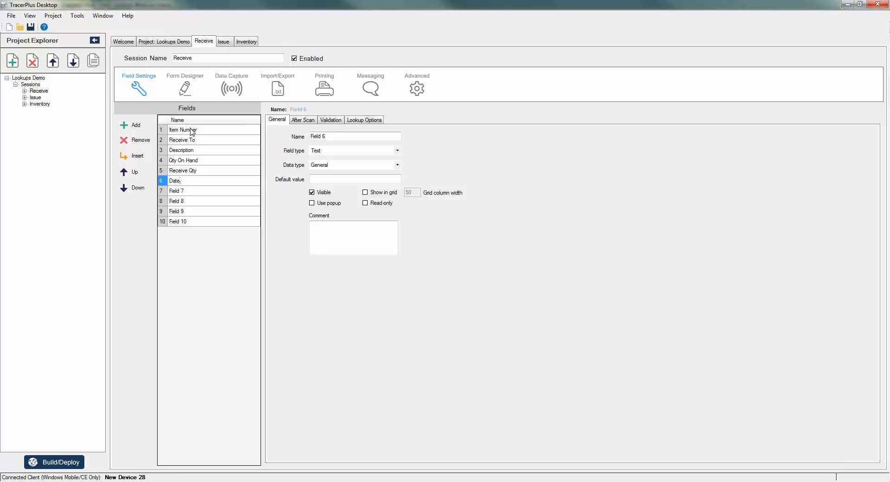
pyautogui.press('Return')
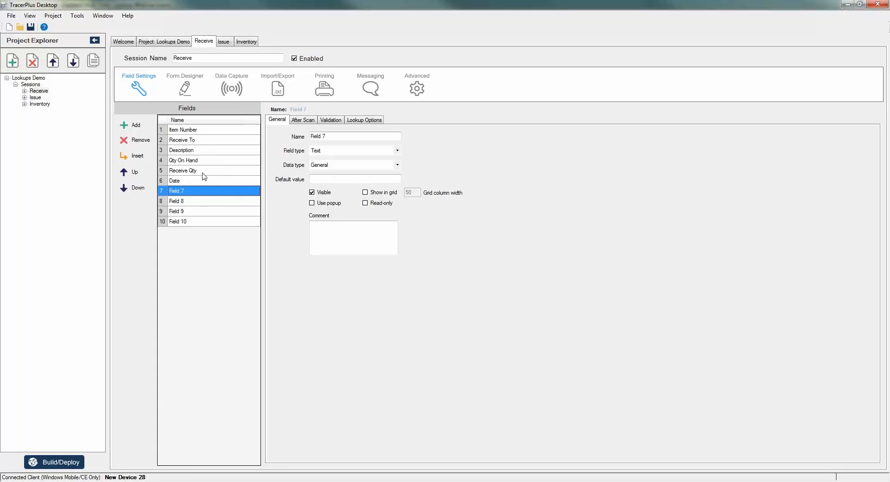
pyautogui.click(188, 193)
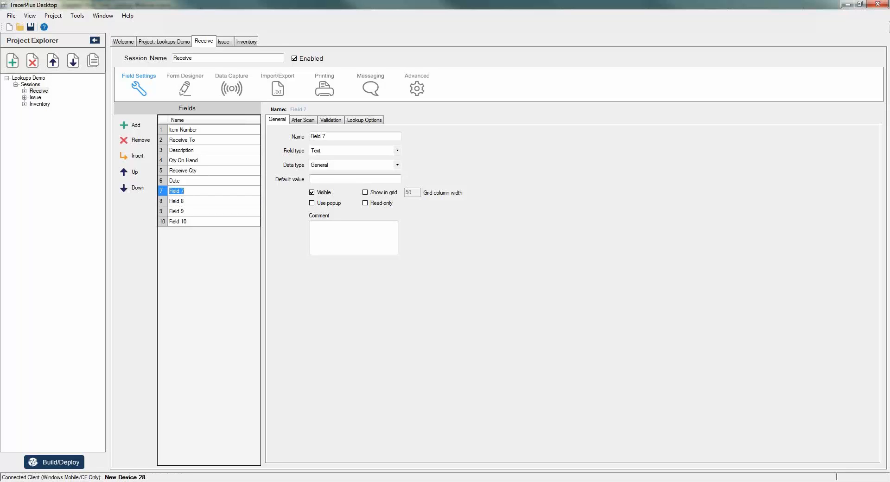
pyautogui.write('Update_Qty')
pyautogui.press('Return')
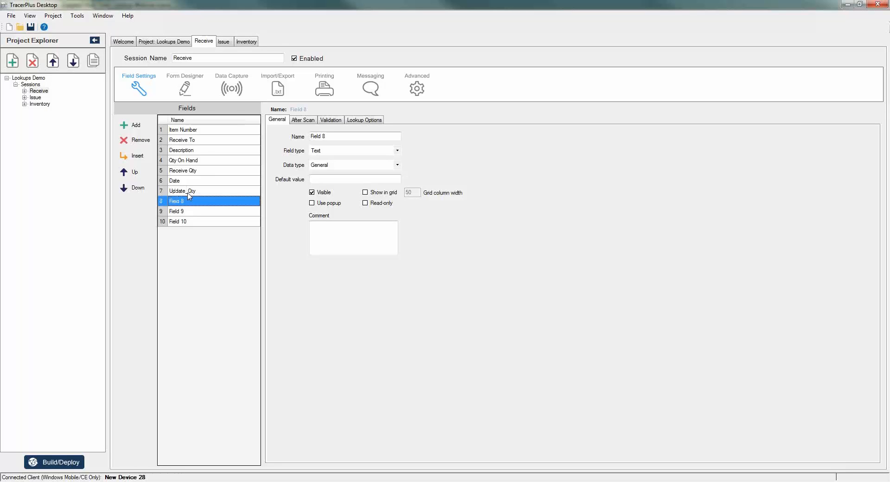
# Remove the unused Field 8, Field 9 and Field 10 from the Receive session.
pyautogui.click(149, 144)
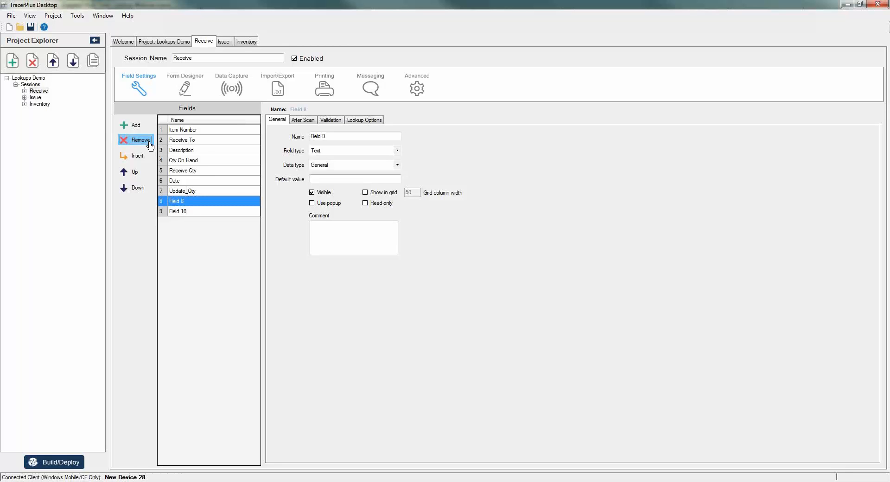
pyautogui.click(149, 143)
pyautogui.click(149, 144)
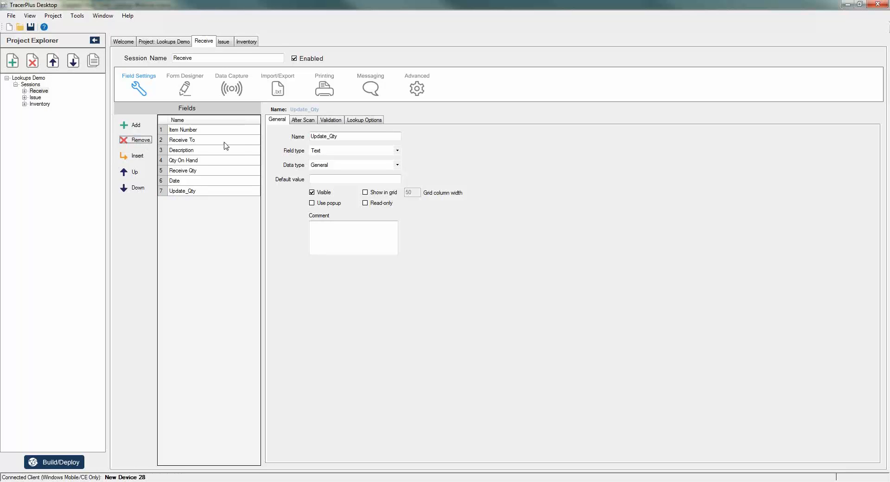
# Set the Receive session's Receive To field to the Drop Down field type.
pyautogui.click(203, 130)
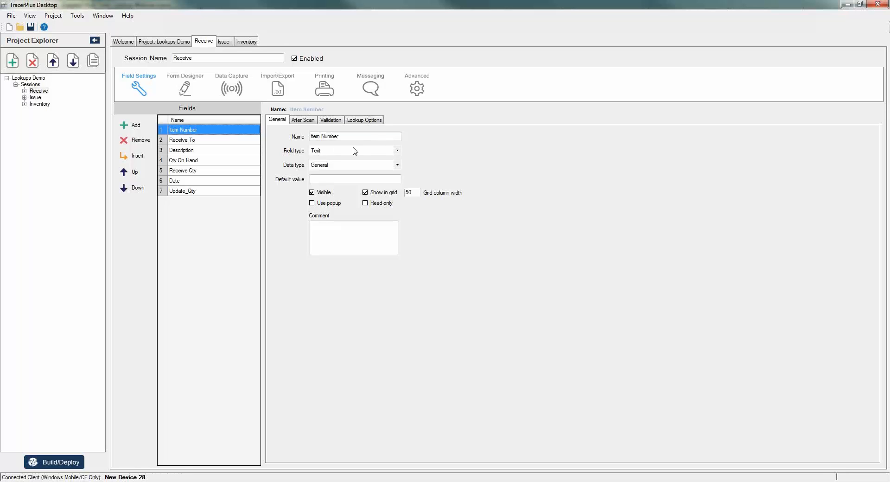
pyautogui.click(183, 141)
pyautogui.click(332, 151)
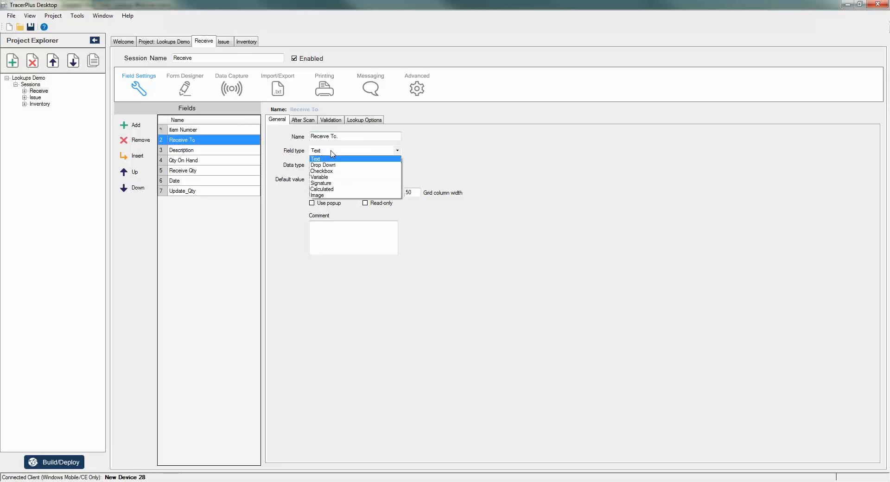
pyautogui.click(332, 165)
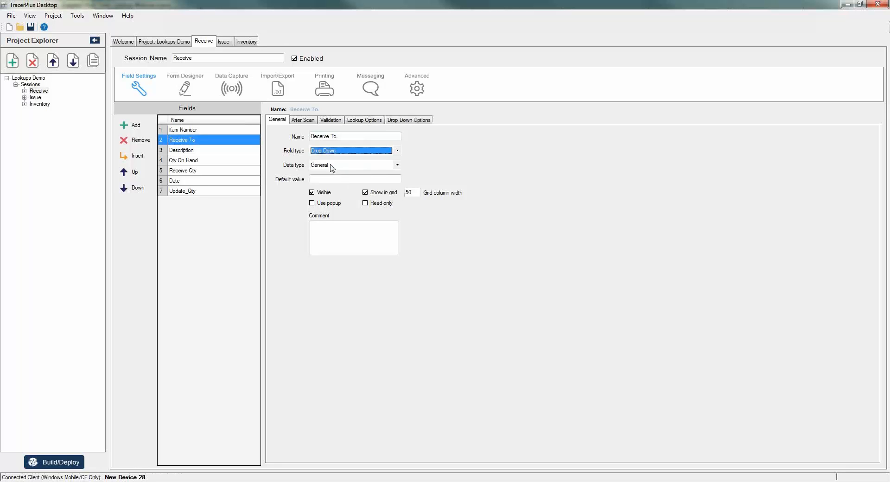
# Add Stockroom 1, Stockroom 2 and Stockroom 3 as display values in the Receive To field's drop-down items.
pyautogui.click(397, 120)
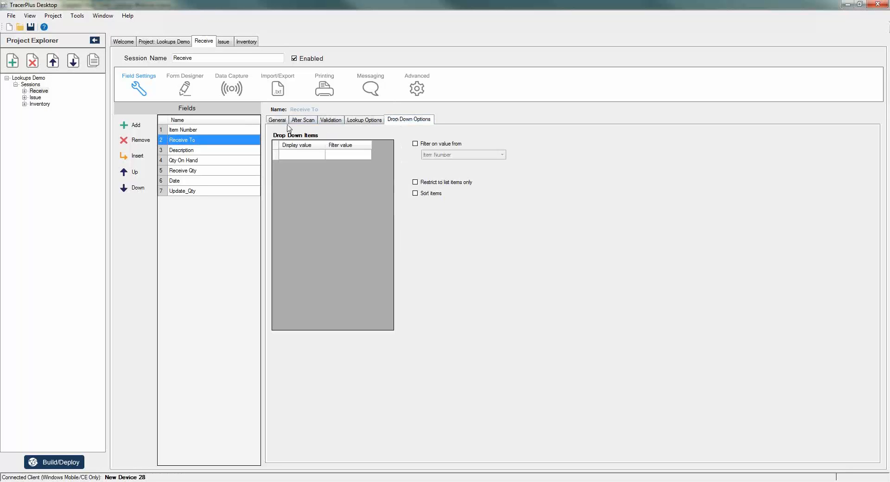
pyautogui.click(299, 155)
pyautogui.click(298, 156)
pyautogui.write('St')
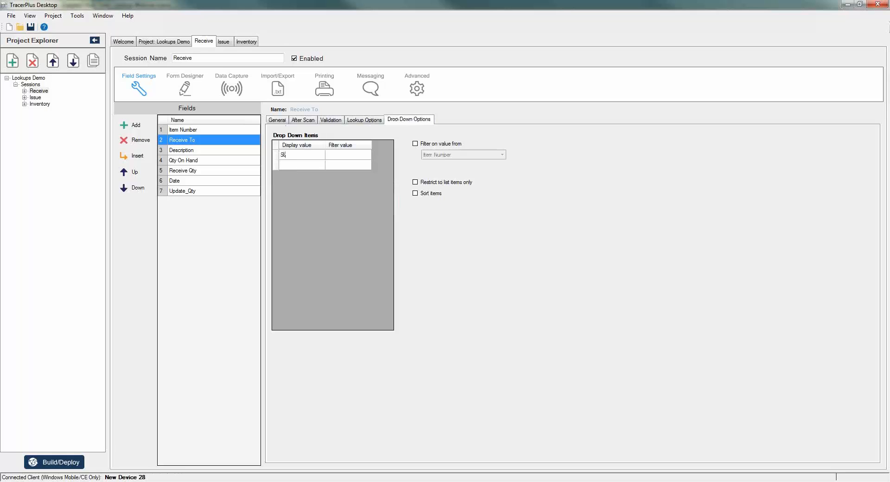
pyautogui.write('ockro')
pyautogui.write('om ,')
pyautogui.press('Return')
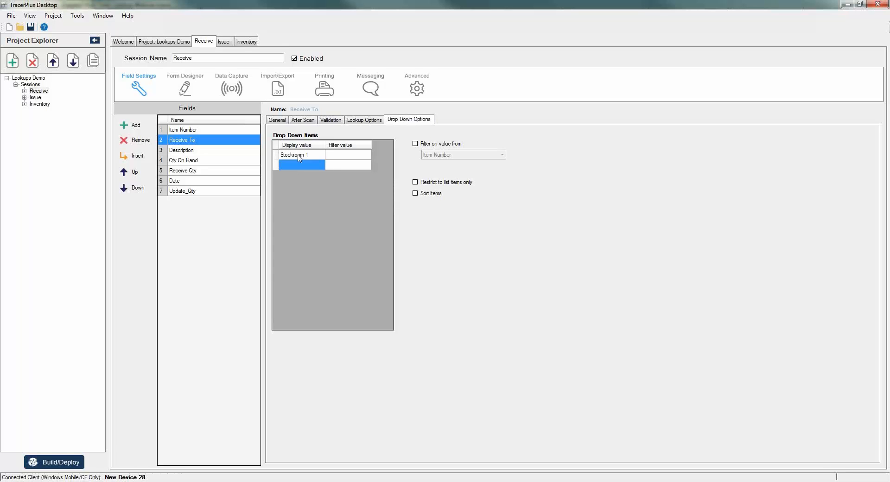
pyautogui.write('Stockroo')
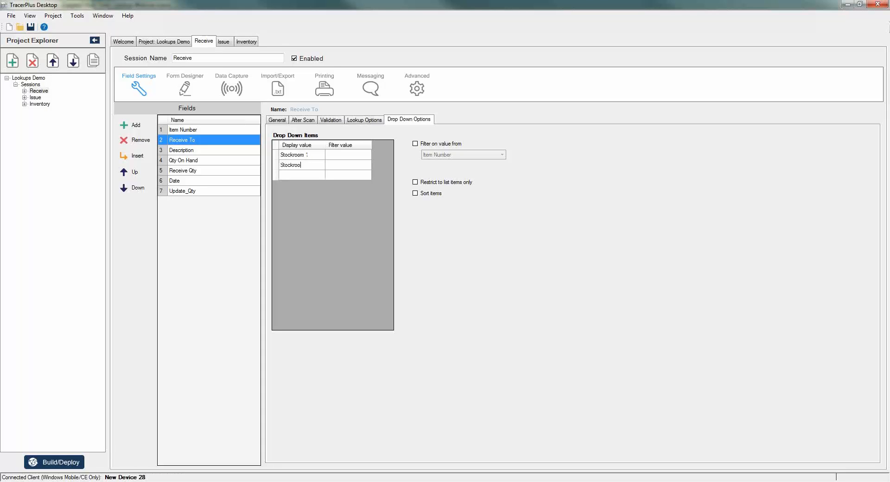
pyautogui.write('m 2')
pyautogui.press('Return')
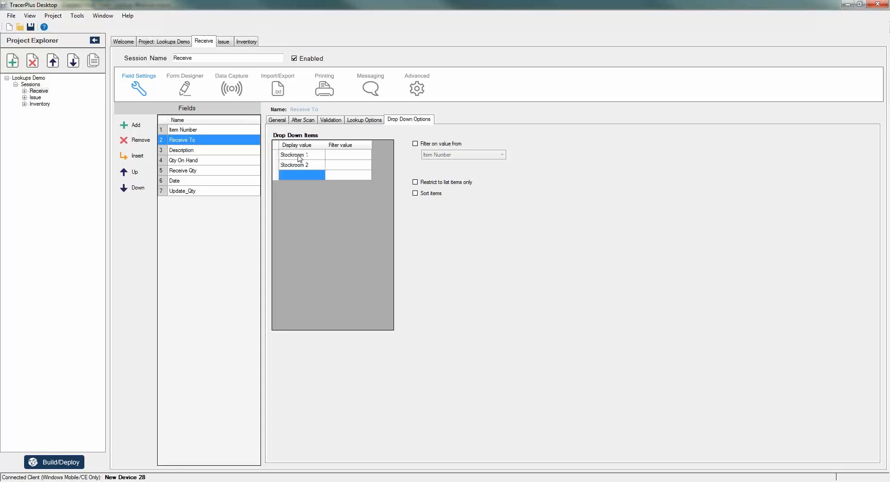
pyautogui.write('Stockroom ')
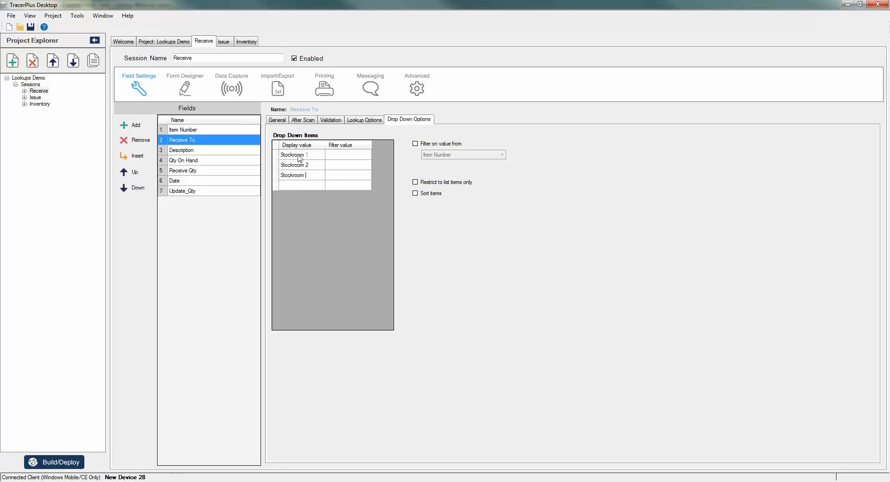
pyautogui.write('3')
pyautogui.press('Return')
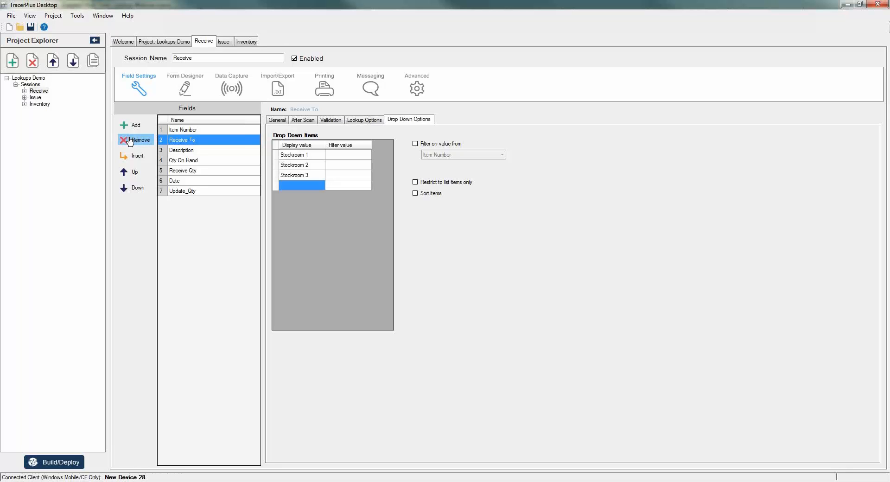
# Enable lookups for the Receive session's Description field with Inventory as the source session.
pyautogui.click(183, 153)
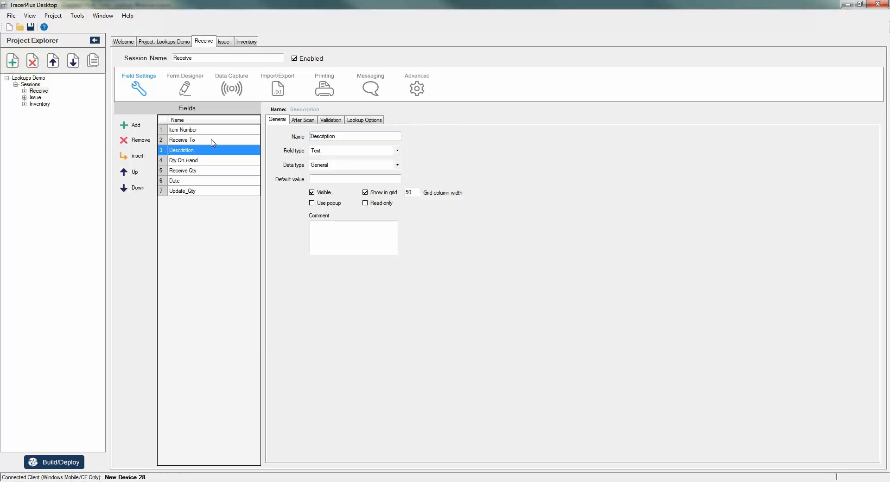
pyautogui.click(360, 121)
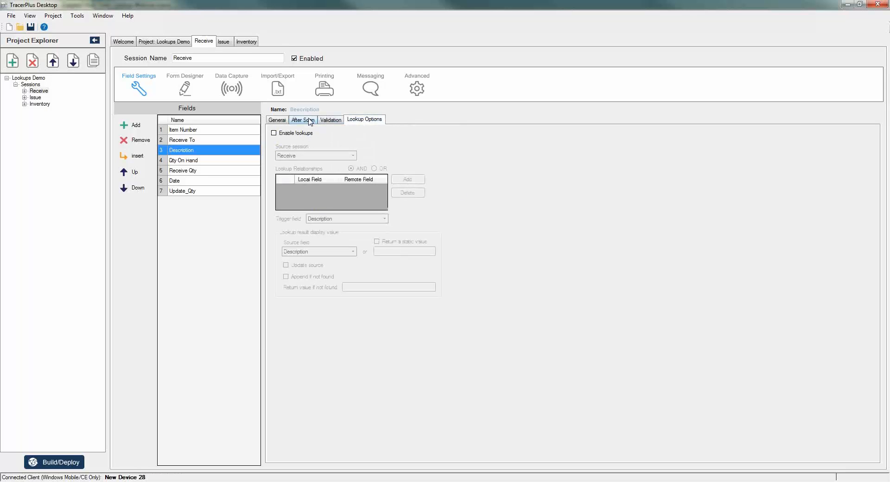
pyautogui.click(274, 133)
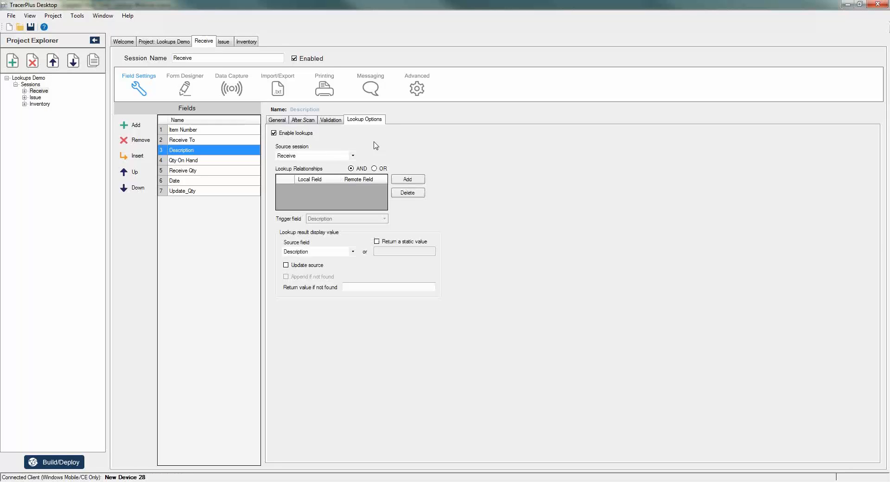
pyautogui.click(353, 155)
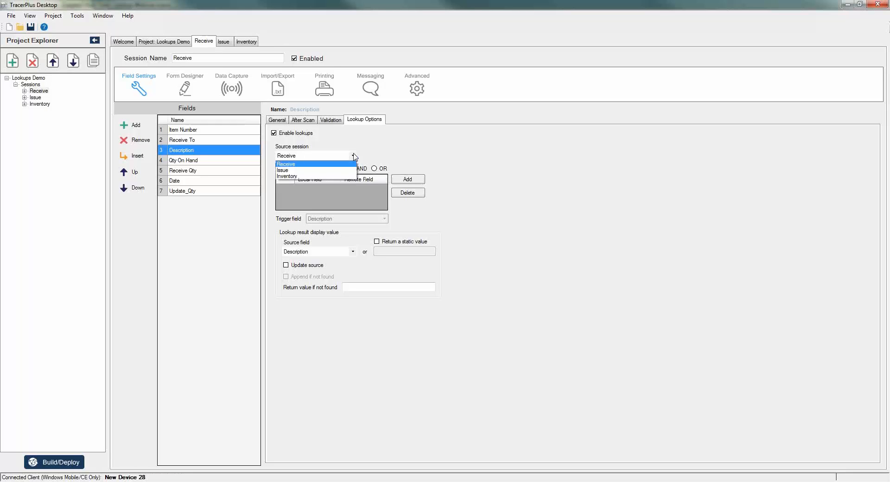
pyautogui.click(294, 177)
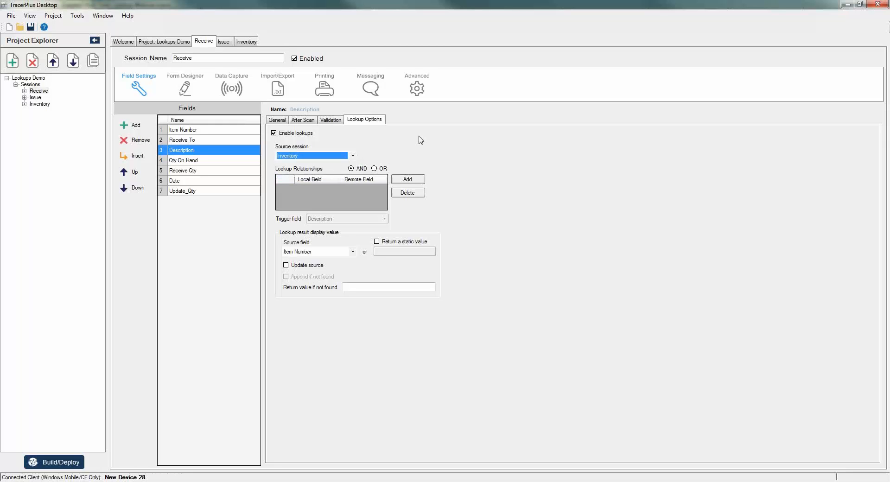
# Add a lookup relationship for the Description field linking local Item Number to remote Item Number.
pyautogui.click(408, 183)
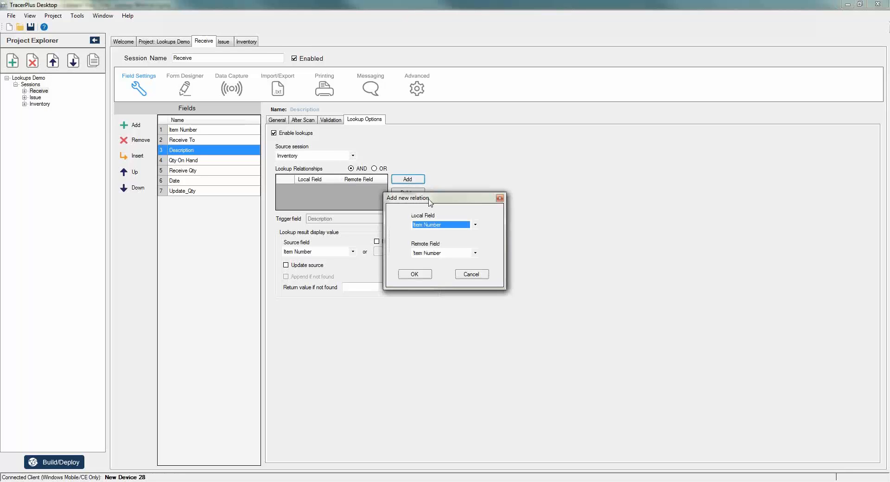
pyautogui.click(475, 224)
pyautogui.click(475, 226)
pyautogui.click(476, 253)
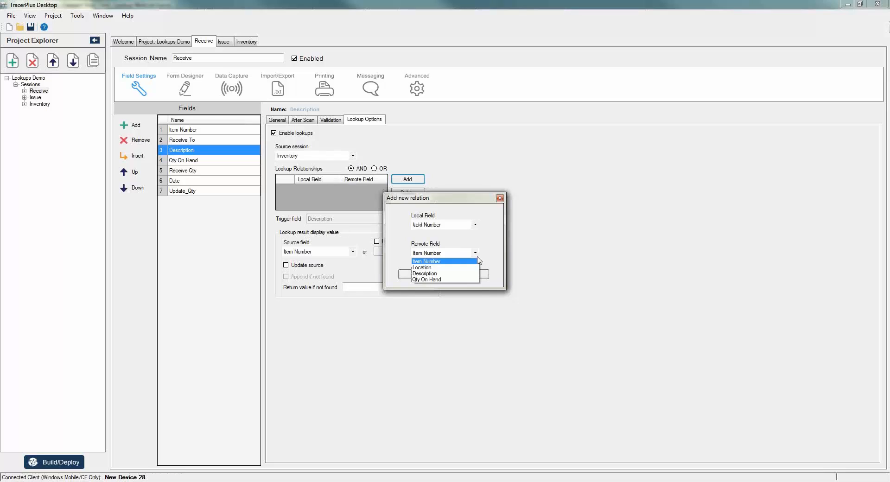
pyautogui.click(477, 261)
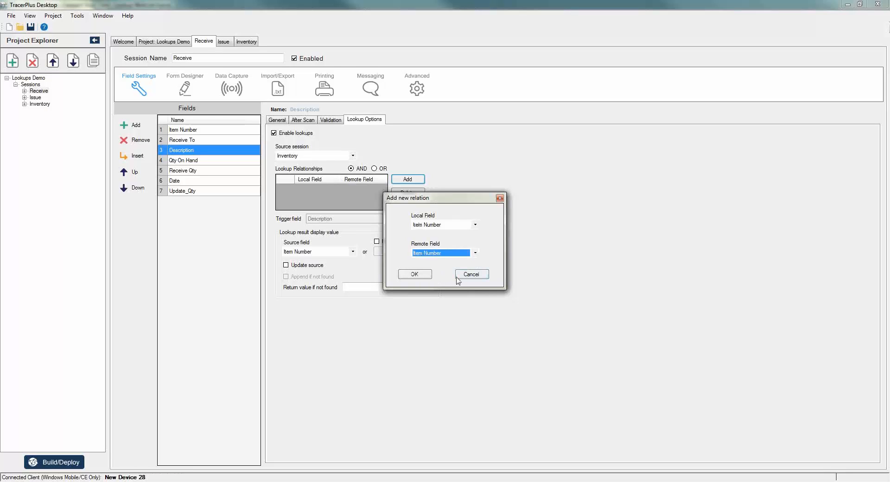
pyautogui.click(417, 274)
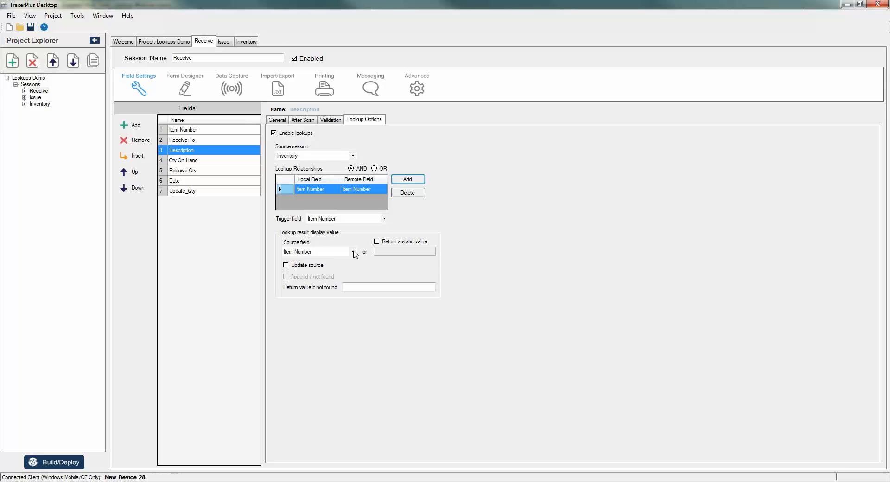
# Set the Description lookup's source field to Description and its value if not found to "Item Not Found!".
pyautogui.click(354, 252)
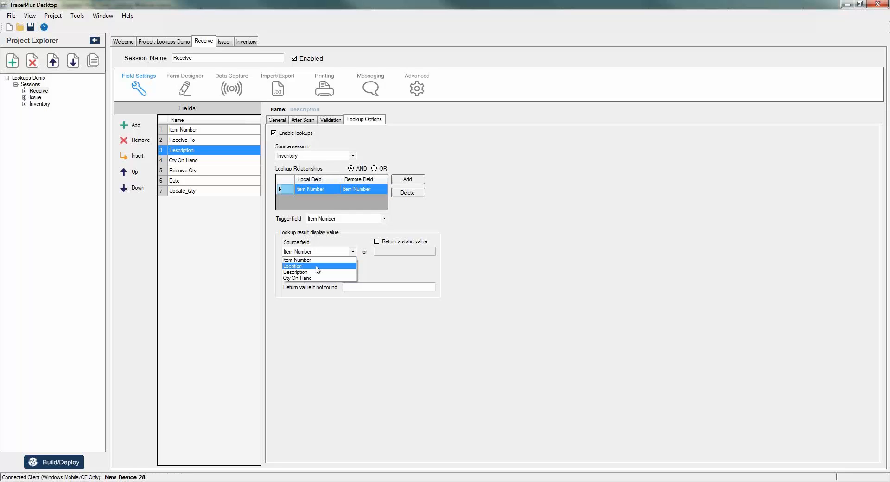
pyautogui.click(303, 272)
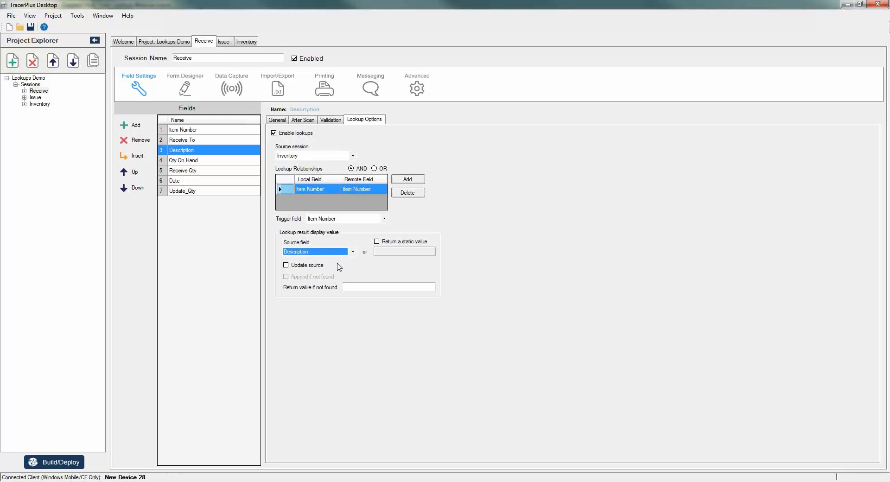
pyautogui.click(358, 288)
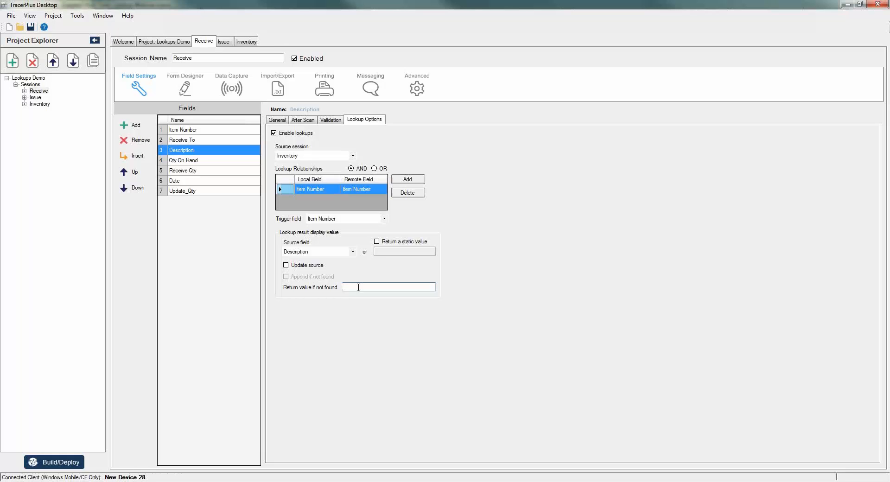
pyautogui.click(358, 288)
pyautogui.write('Item Not Found!')
pyautogui.click(789, 163)
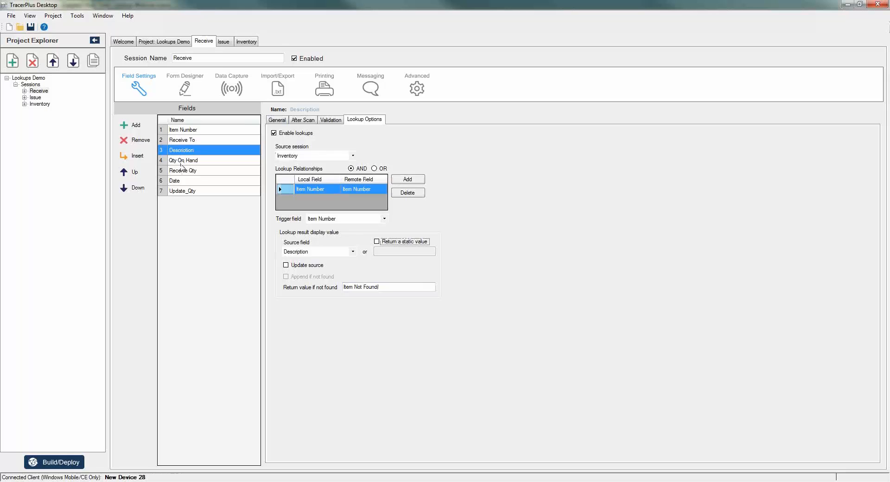
# Enable lookups for the Receive session's Qty On Hand field with Inventory as the source session.
pyautogui.click(182, 162)
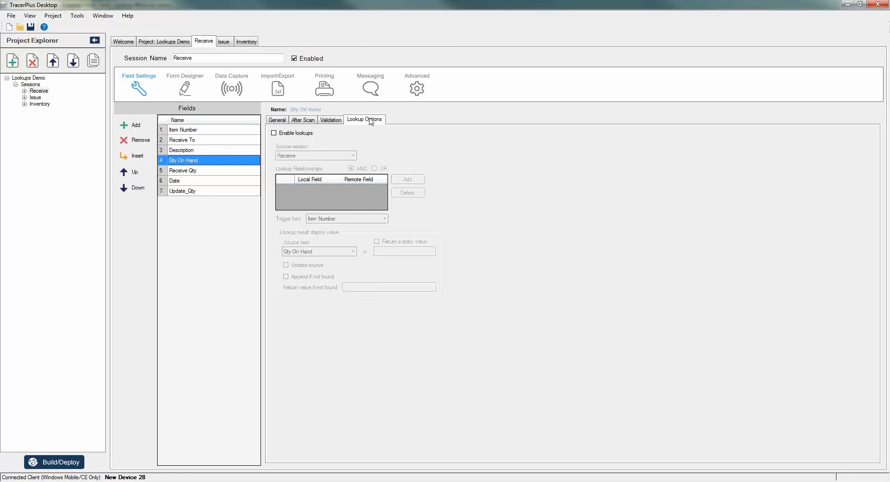
pyautogui.click(274, 133)
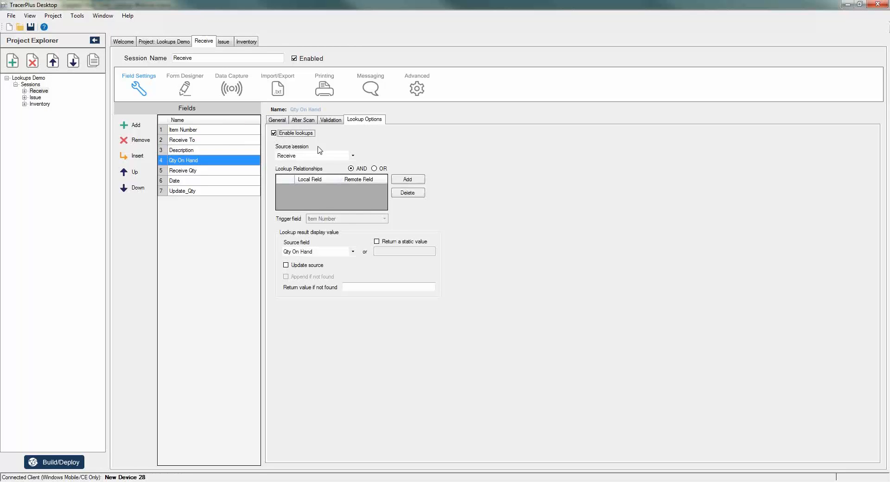
pyautogui.click(353, 156)
pyautogui.click(300, 176)
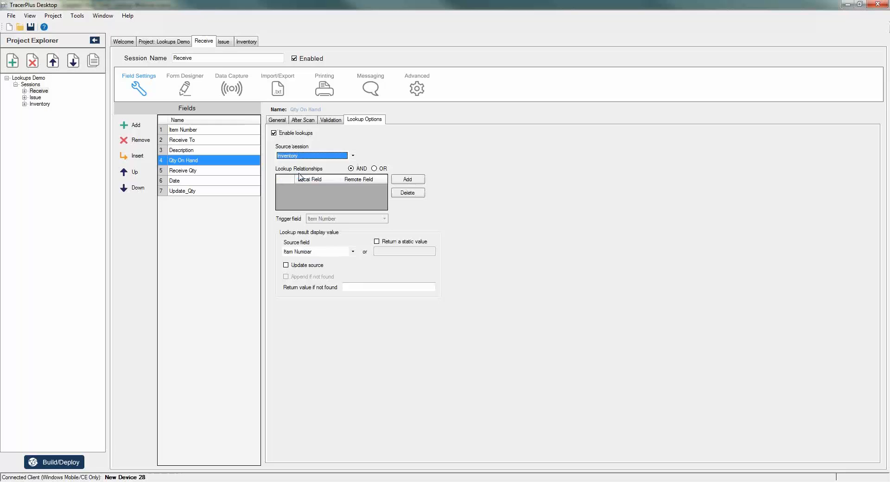
# Add two lookup relationships for Qty On Hand: Item Number to Item Number, and Receive To to Location.
pyautogui.click(420, 180)
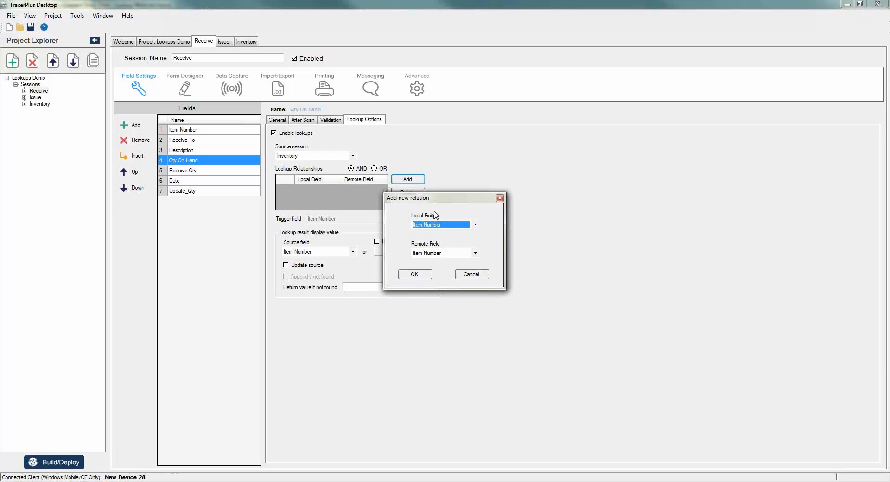
pyautogui.click(420, 274)
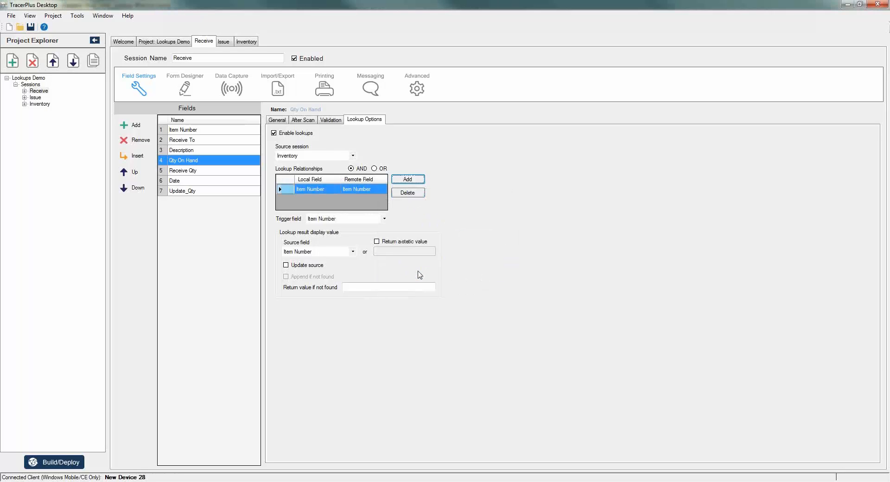
pyautogui.click(411, 184)
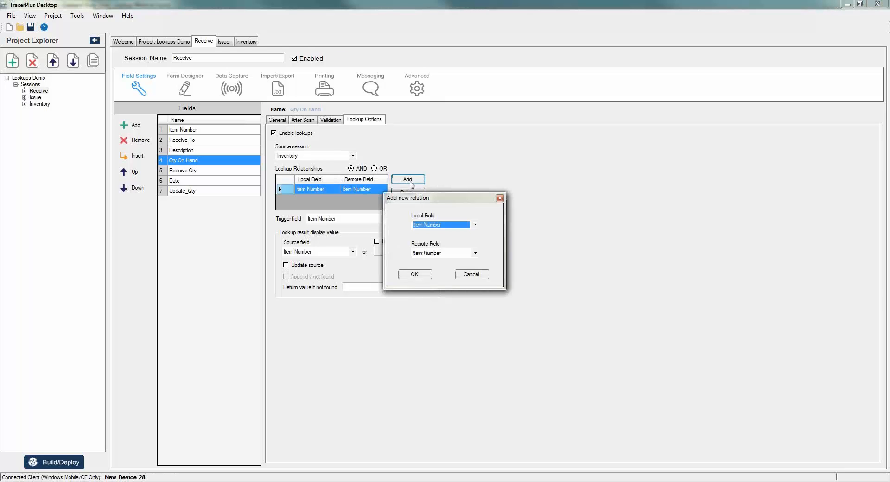
pyautogui.click(475, 225)
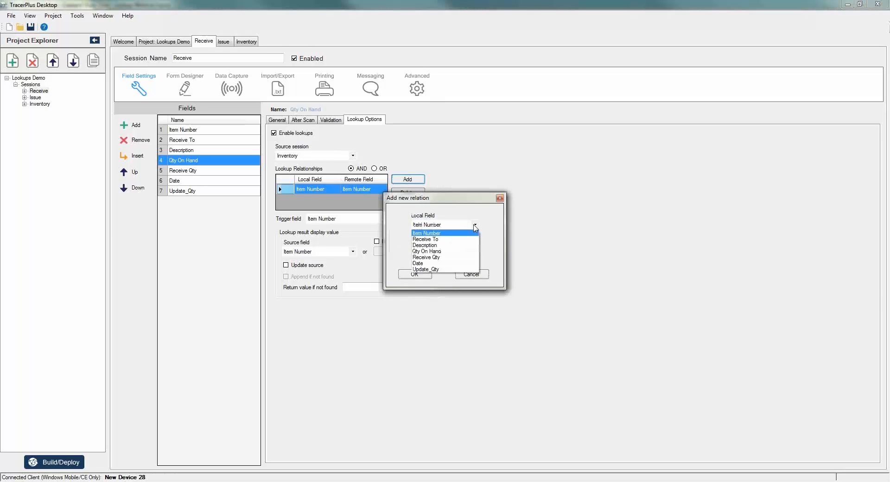
pyautogui.click(432, 239)
pyautogui.click(475, 253)
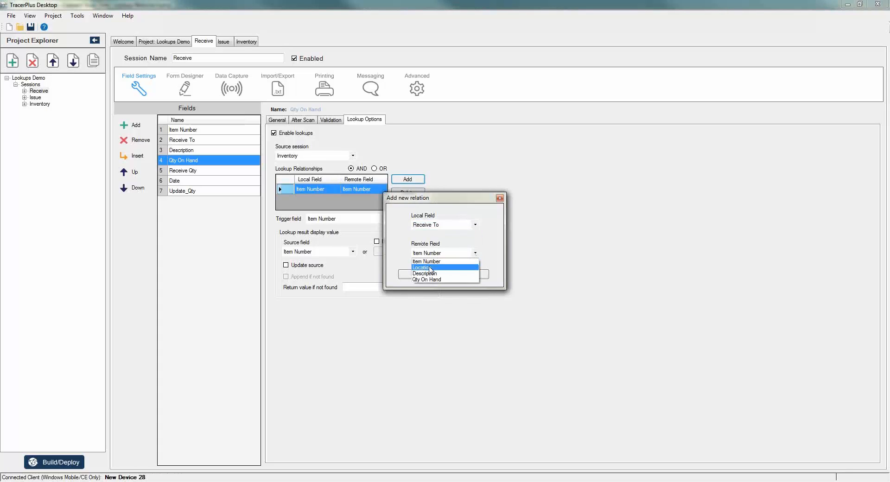
pyautogui.click(431, 267)
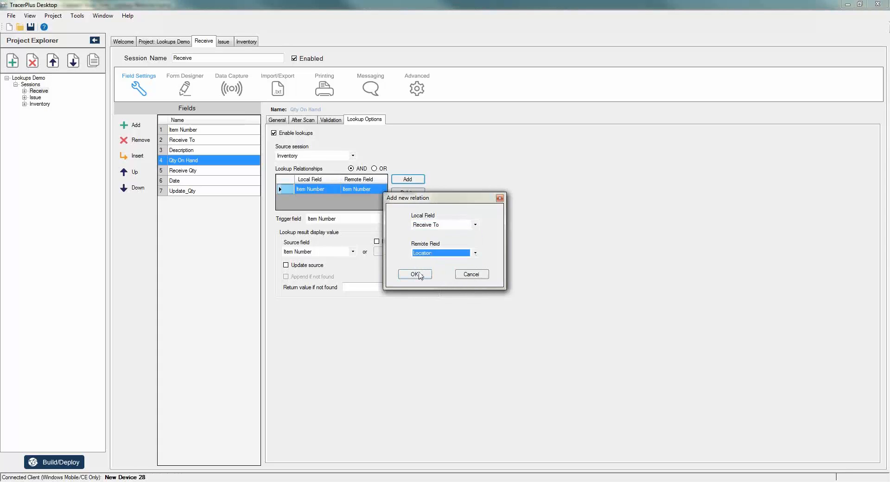
pyautogui.click(416, 275)
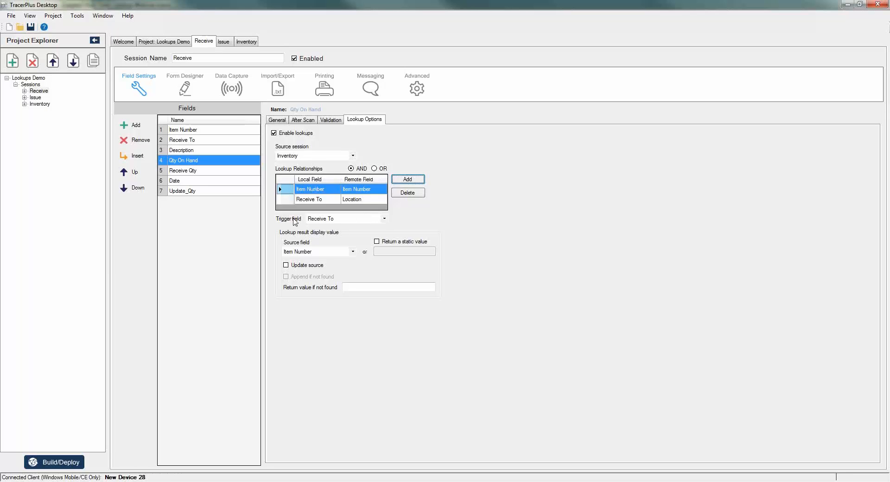
# Keep Receive To as the Qty On Hand lookup's trigger field and set its source field to Qty On Hand.
pyautogui.click(385, 220)
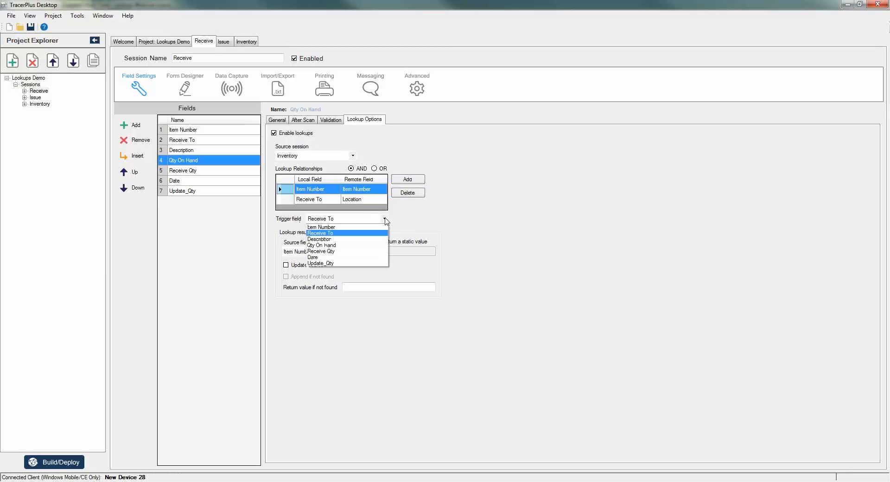
pyautogui.click(385, 220)
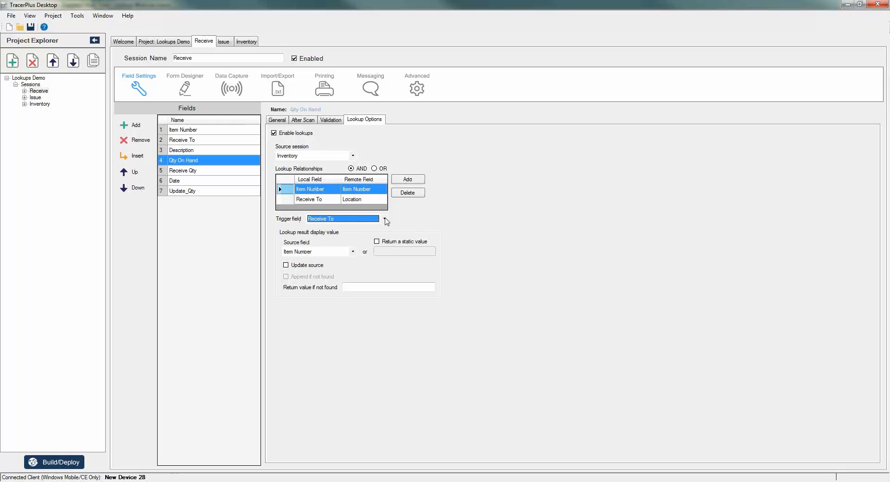
pyautogui.click(351, 253)
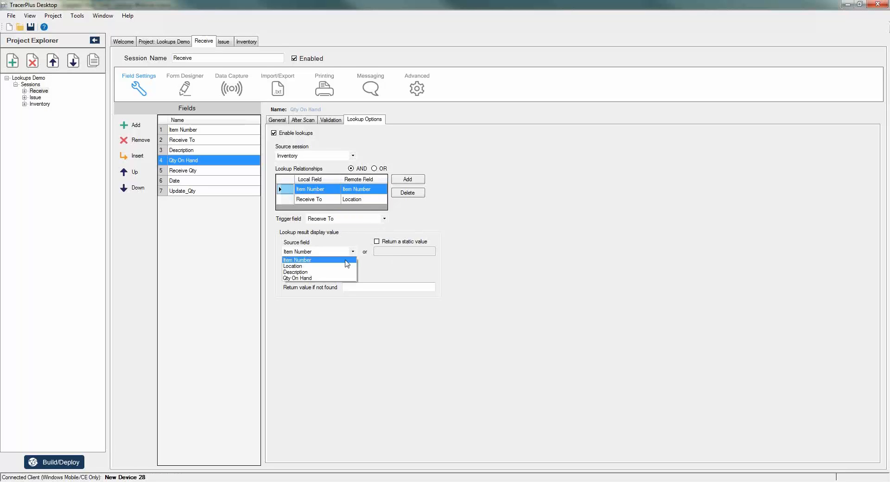
pyautogui.click(307, 278)
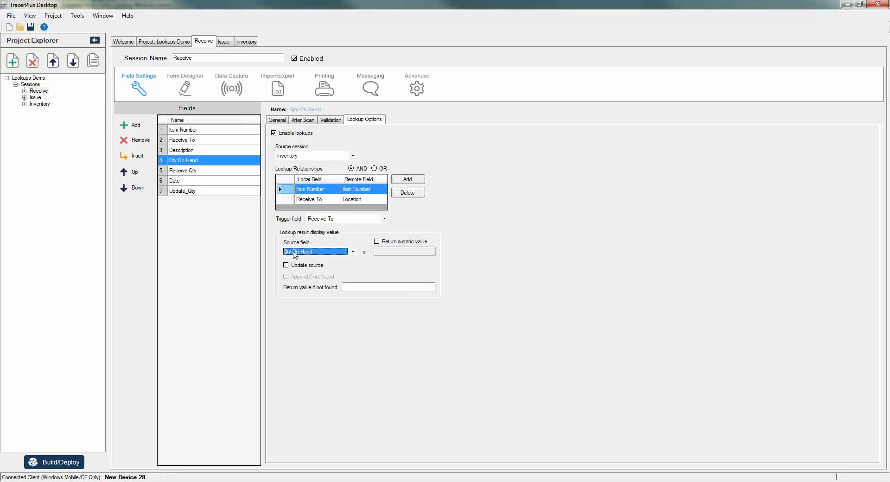
# Set the Receive Qty field's data type to Number and enable its Use popup option.
pyautogui.click(191, 170)
pyautogui.click(277, 120)
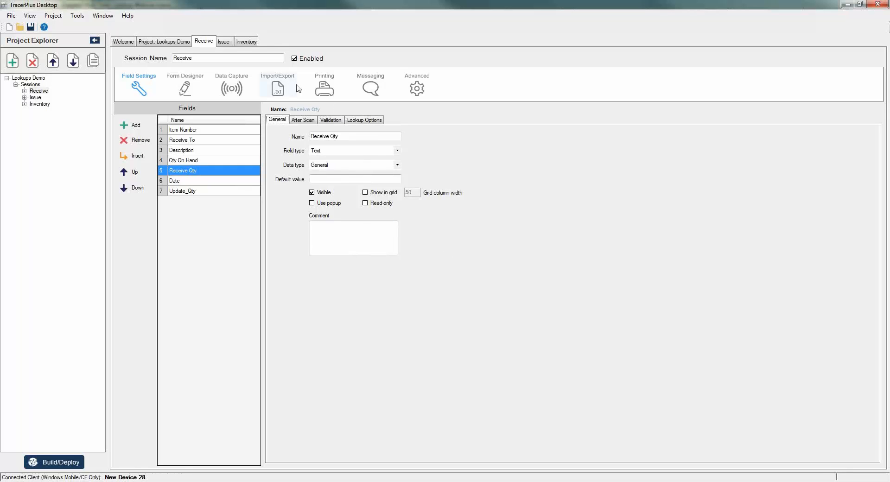
pyautogui.click(397, 165)
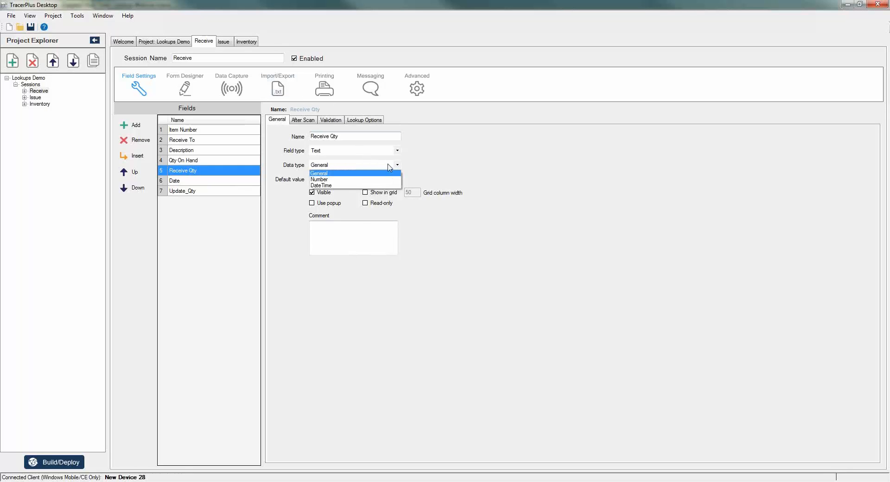
pyautogui.click(325, 179)
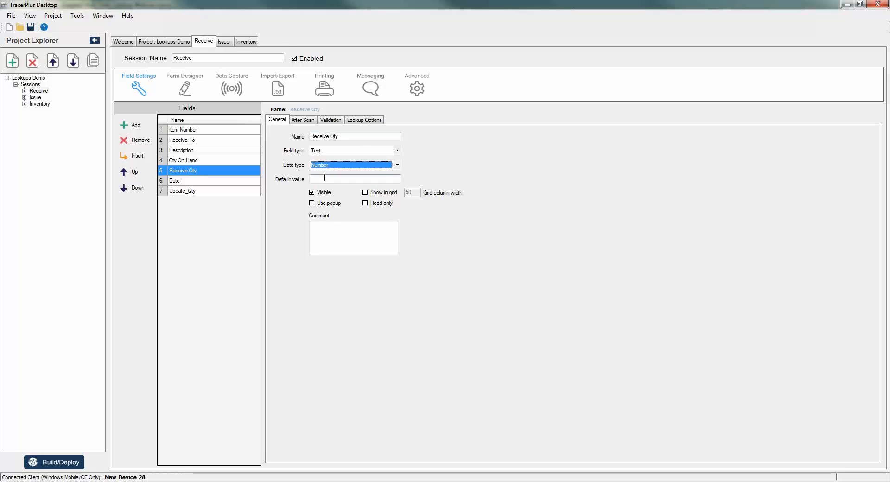
pyautogui.click(312, 203)
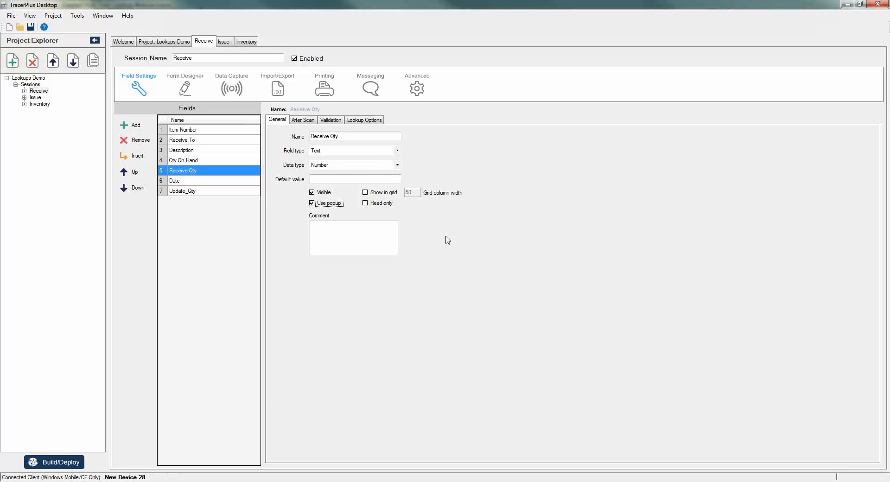
# Set the Receive session's Date field to the DateTime data type with date format M/dd/yyyy, and make it read-only.
pyautogui.click(180, 185)
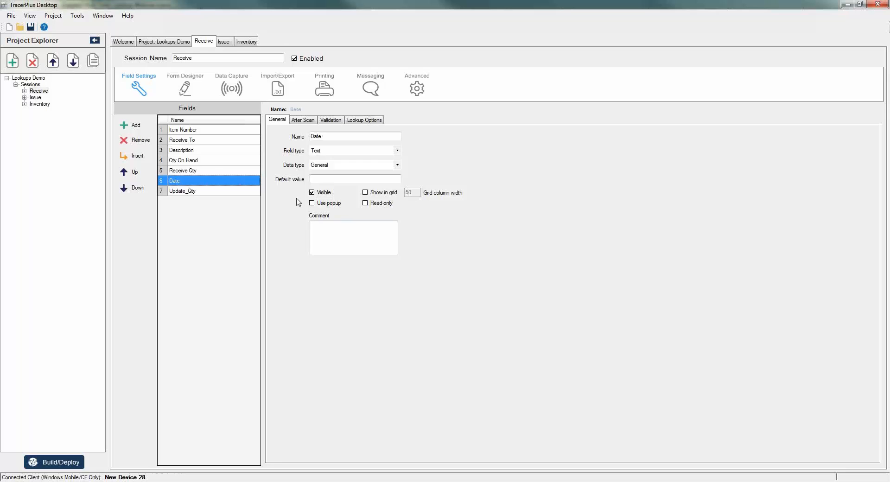
pyautogui.click(397, 165)
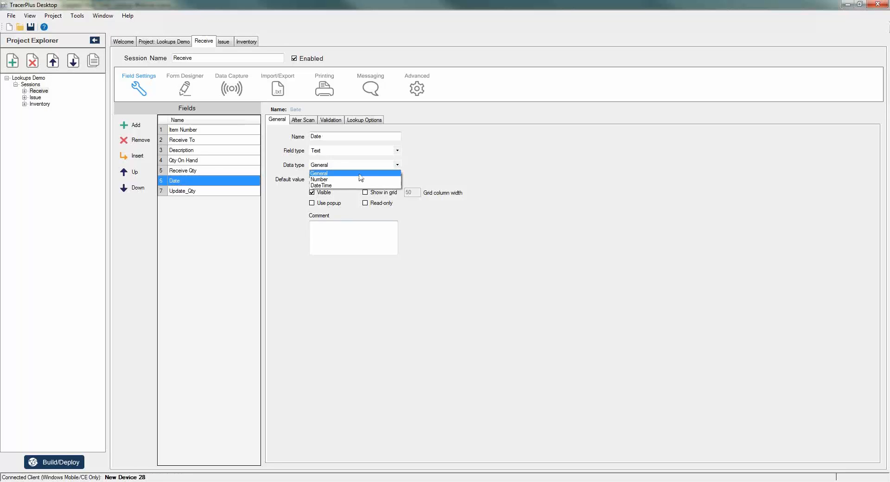
pyautogui.click(323, 185)
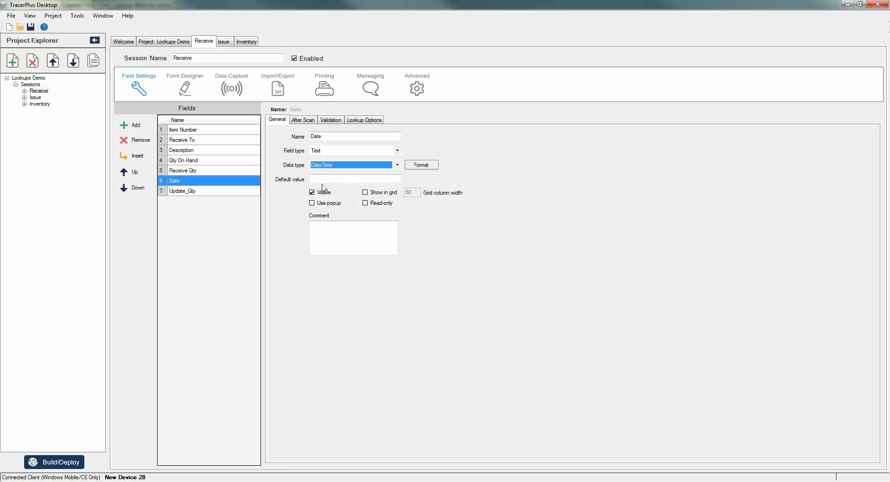
pyautogui.click(421, 165)
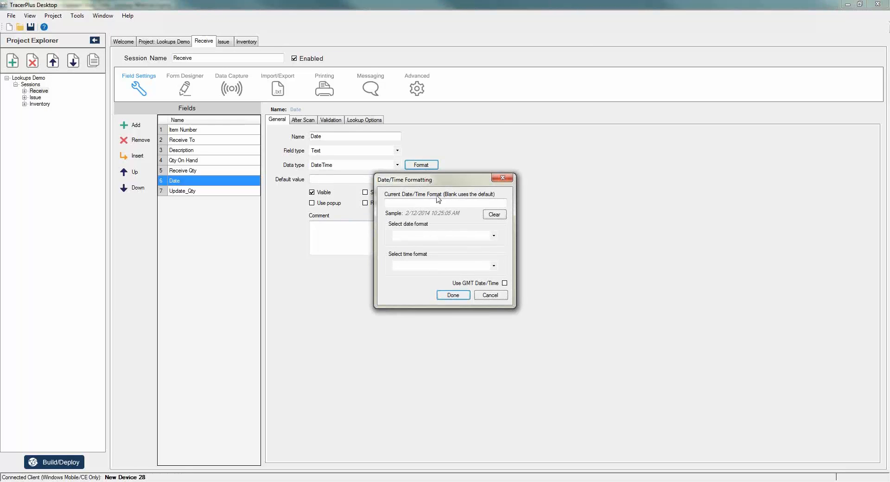
pyautogui.click(493, 236)
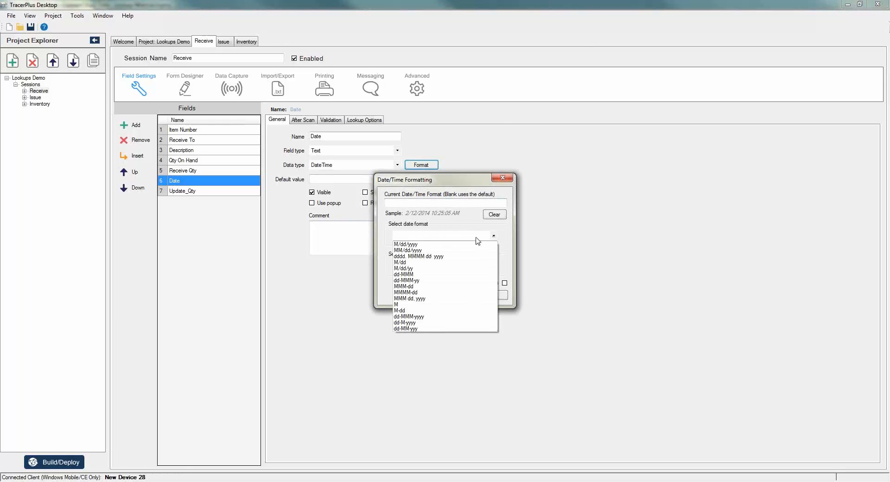
pyautogui.click(409, 244)
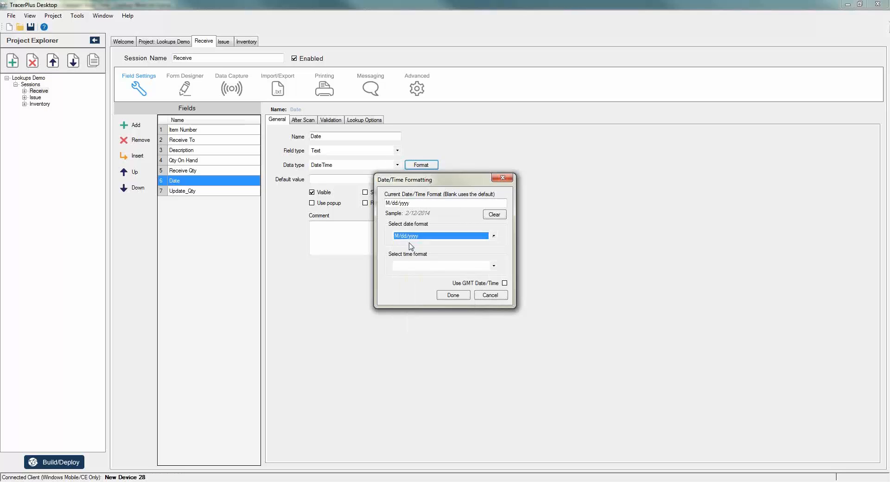
pyautogui.click(454, 296)
pyautogui.click(365, 203)
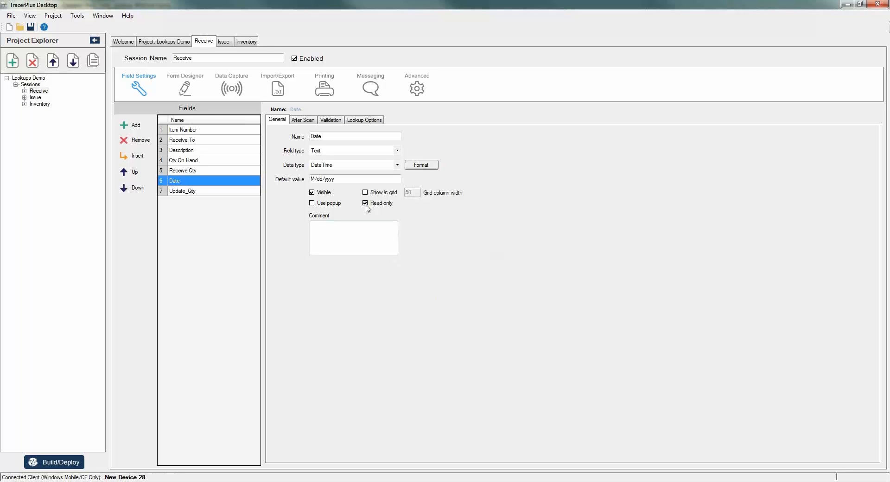
# Make the Update_Qty field a Calculated field with data type Number and hide it by disabling Visible.
pyautogui.click(213, 194)
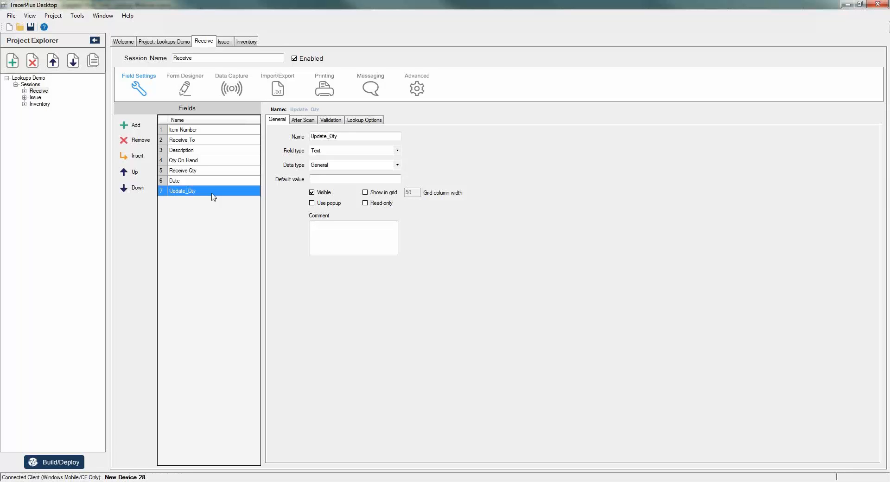
pyautogui.click(398, 150)
pyautogui.click(341, 190)
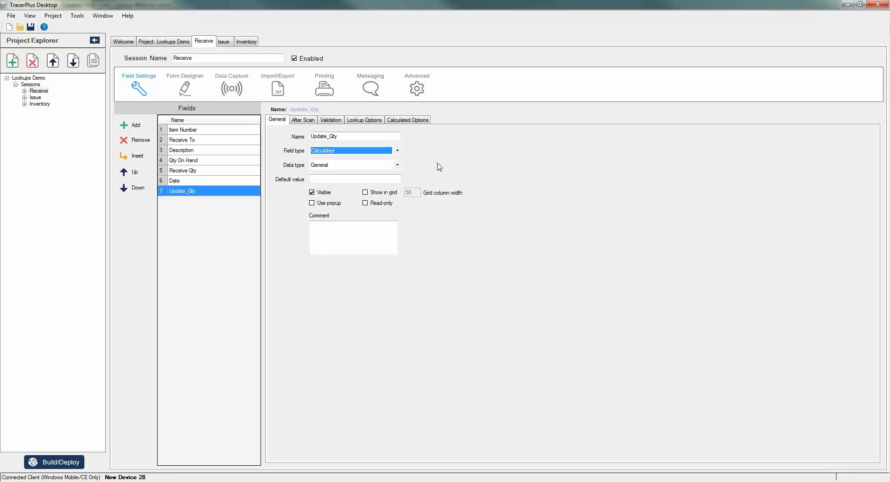
pyautogui.click(397, 165)
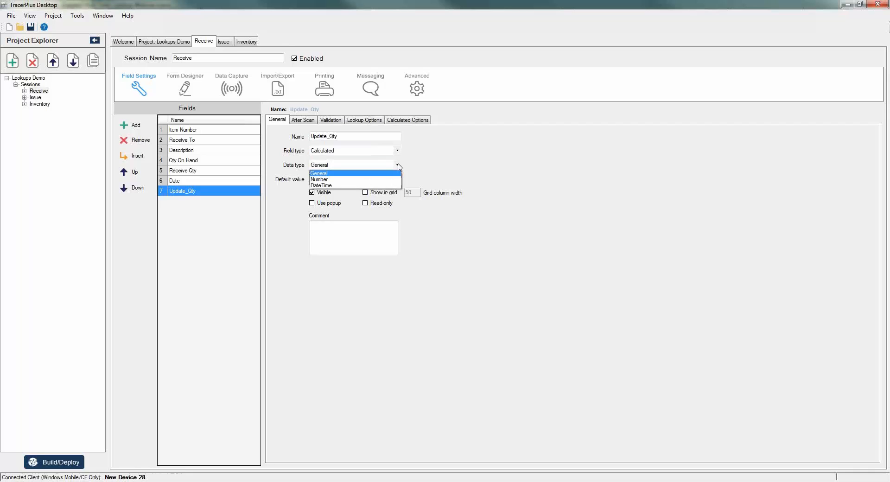
pyautogui.click(330, 179)
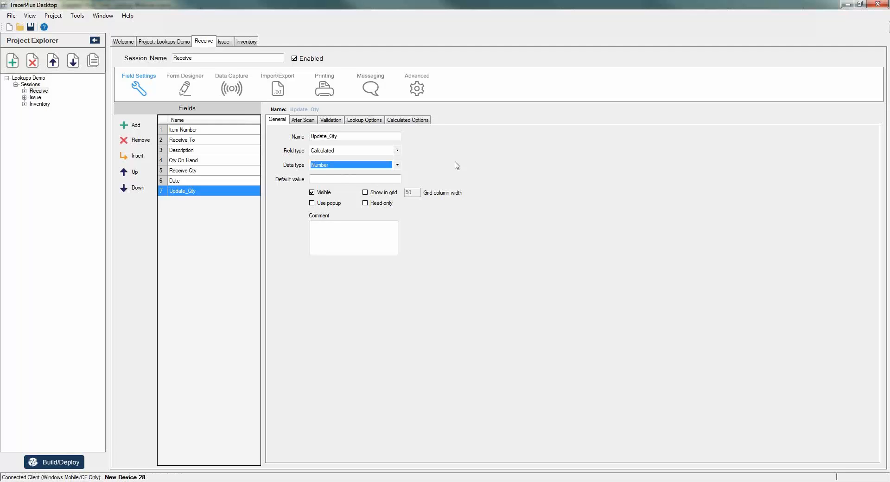
pyautogui.click(312, 192)
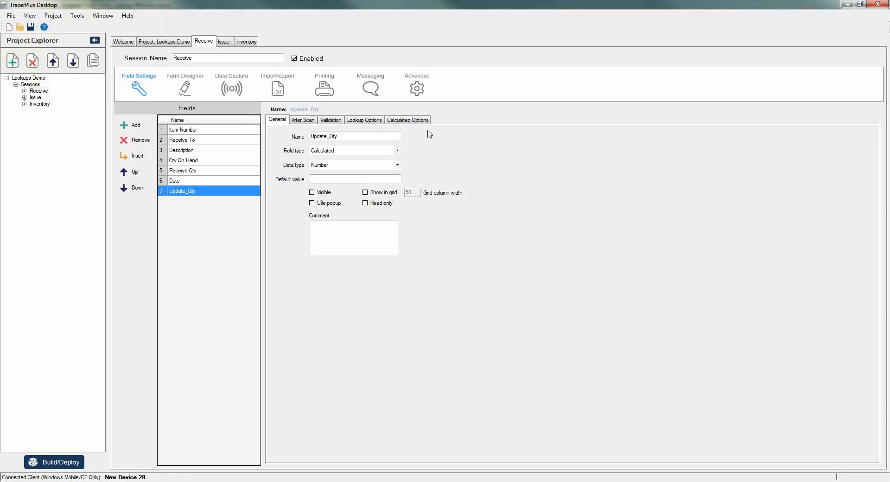
# Enable lookups for the Update_Qty field with Inventory as the source session.
pyautogui.click(367, 121)
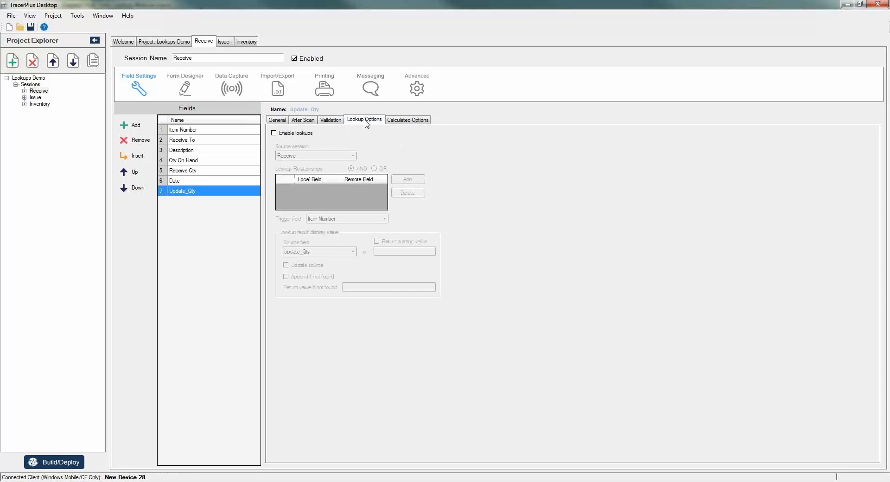
pyautogui.click(274, 133)
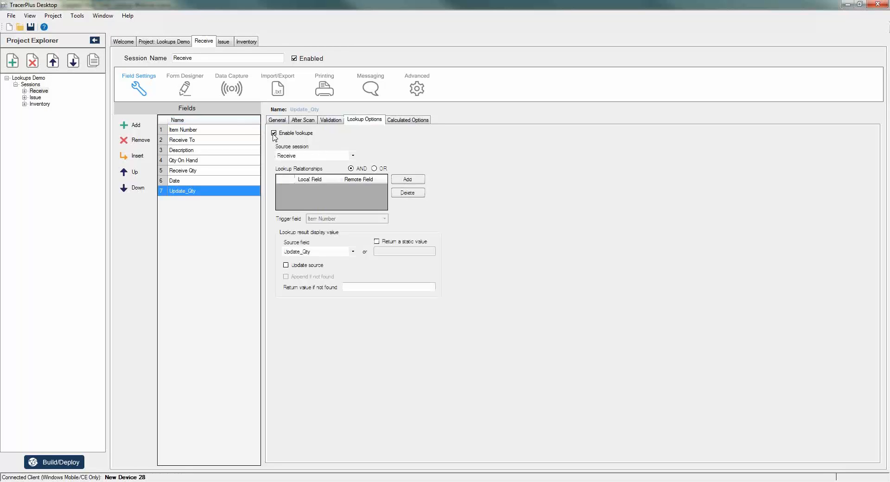
pyautogui.click(354, 156)
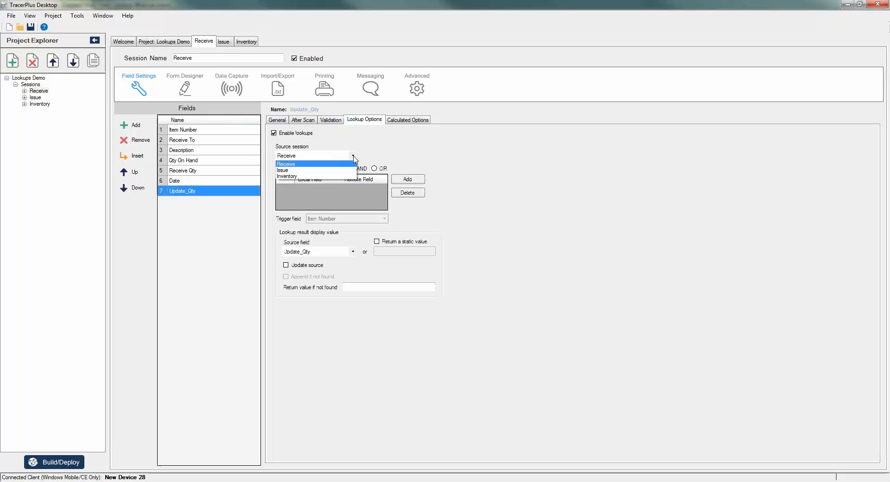
pyautogui.click(286, 177)
# Add two lookup relationships for Update_Qty: Item Number to Item Number, and Receive To to Location.
pyautogui.click(408, 179)
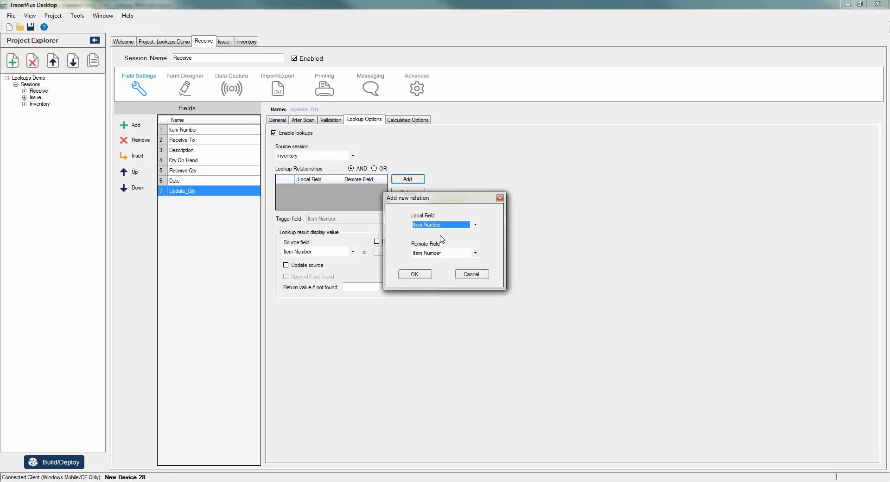
pyautogui.click(415, 274)
pyautogui.click(408, 179)
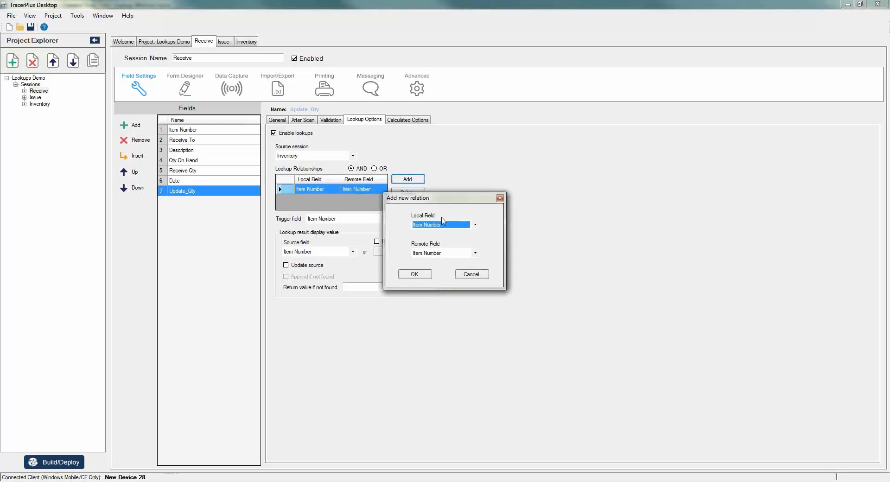
pyautogui.click(448, 225)
pyautogui.click(438, 237)
pyautogui.click(432, 255)
pyautogui.click(429, 265)
pyautogui.click(415, 274)
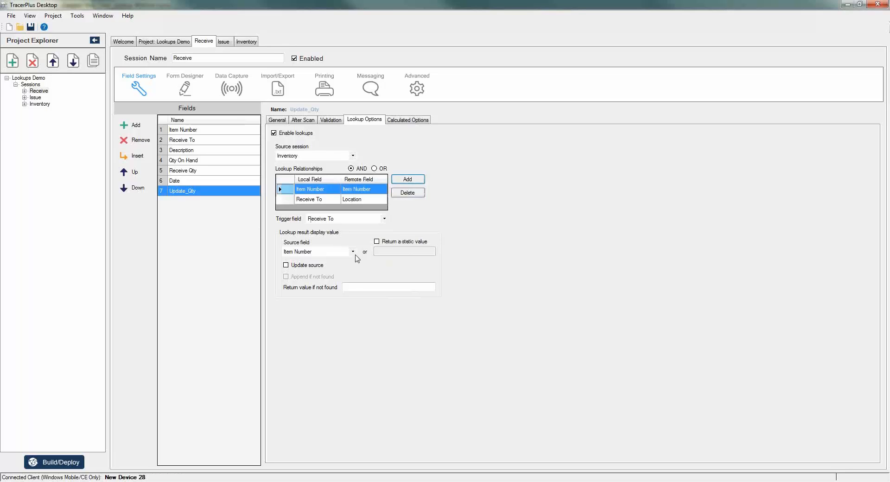
# Set Update_Qty's lookup source field to Qty On Hand and enable the Update source option.
pyautogui.click(354, 253)
pyautogui.click(317, 281)
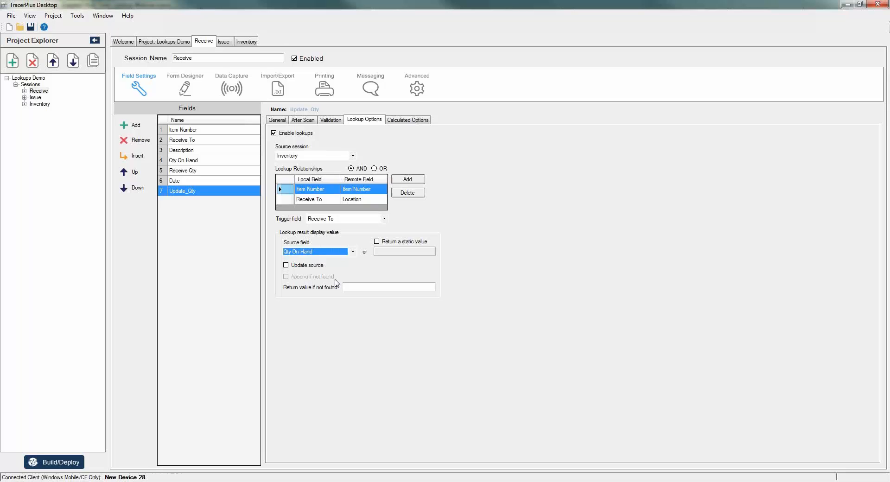
pyautogui.click(286, 266)
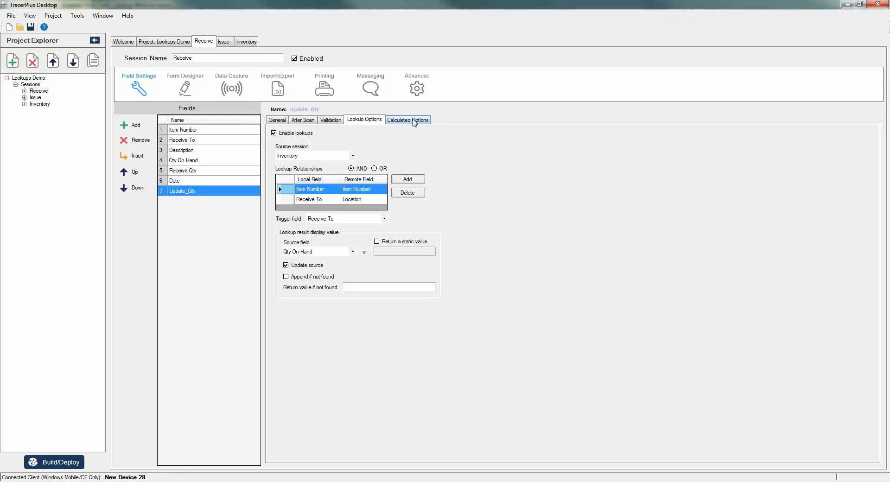
# Define Update_Qty's calculation with the Add function as Qty On Hand plus Receive Qty.
pyautogui.click(414, 121)
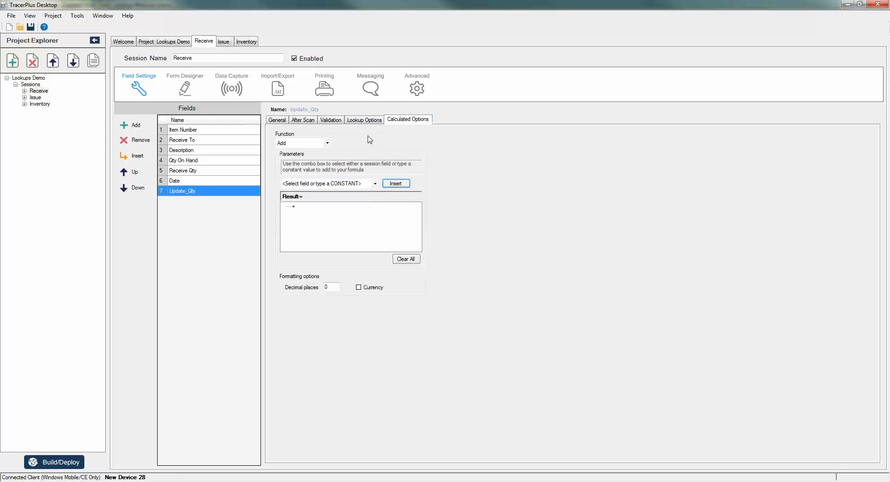
pyautogui.click(327, 144)
pyautogui.click(326, 145)
pyautogui.click(375, 183)
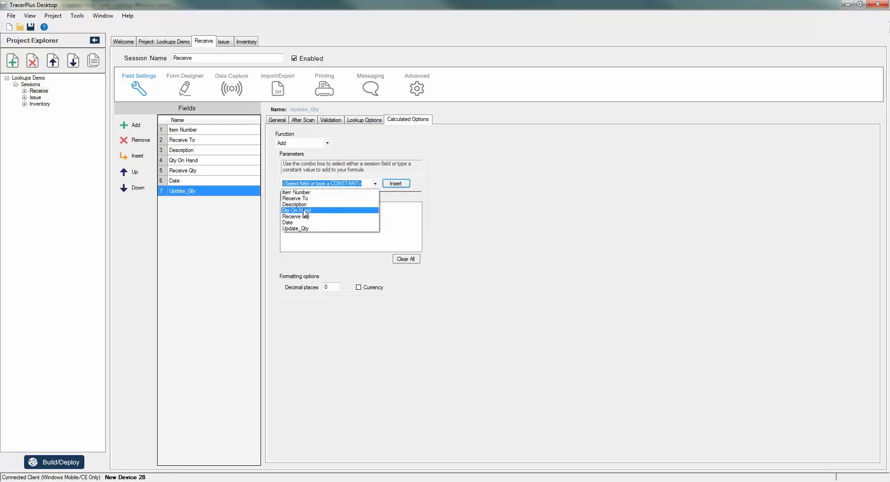
pyautogui.click(305, 211)
pyautogui.click(396, 183)
pyautogui.click(375, 185)
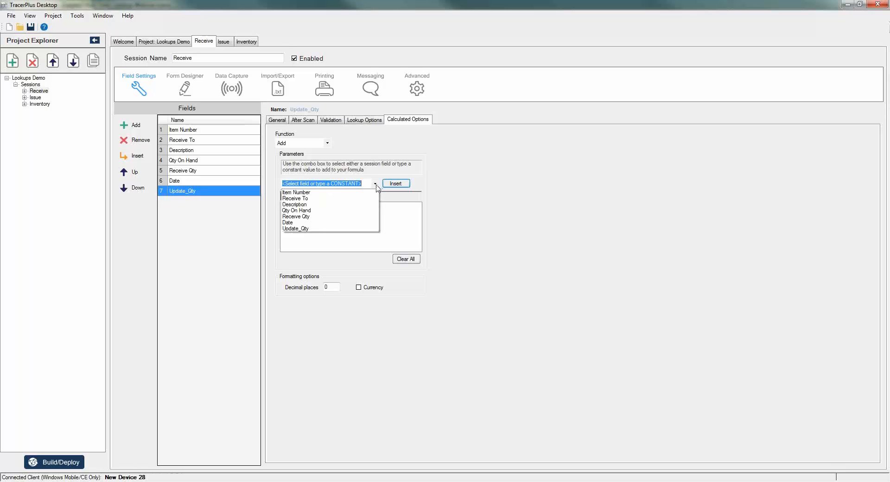
pyautogui.click(308, 216)
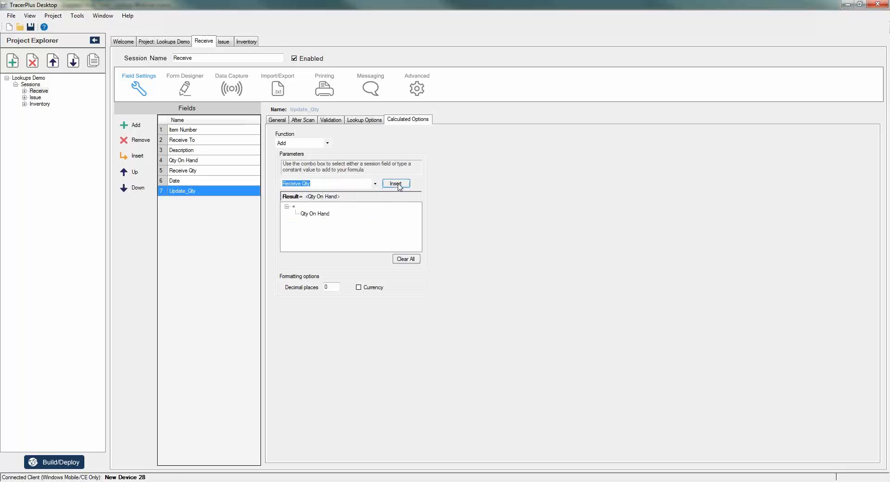
pyautogui.click(397, 185)
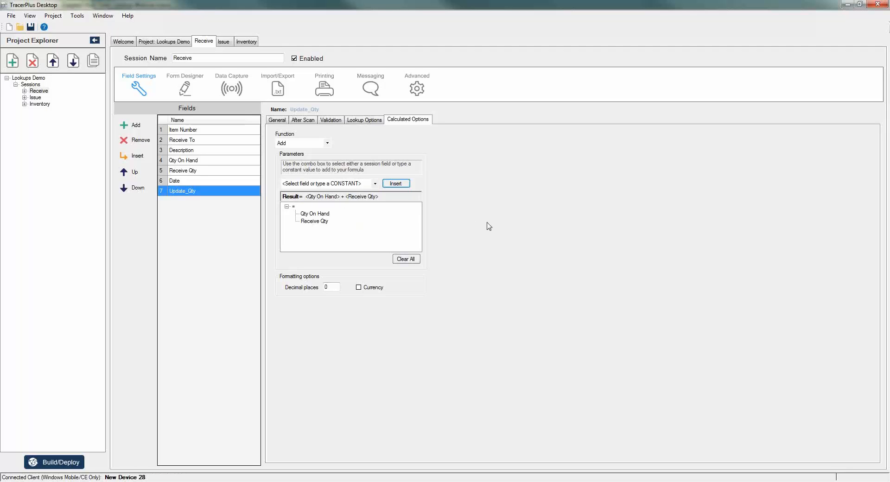
# Review the after-scan settings of Item Number and Receive To, and make the Description field go to Receive Qty after a scan.
pyautogui.click(277, 120)
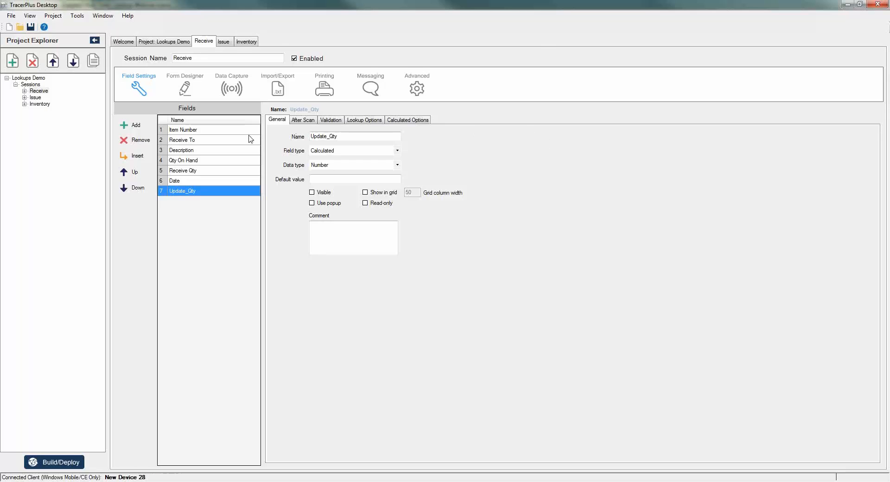
pyautogui.click(194, 132)
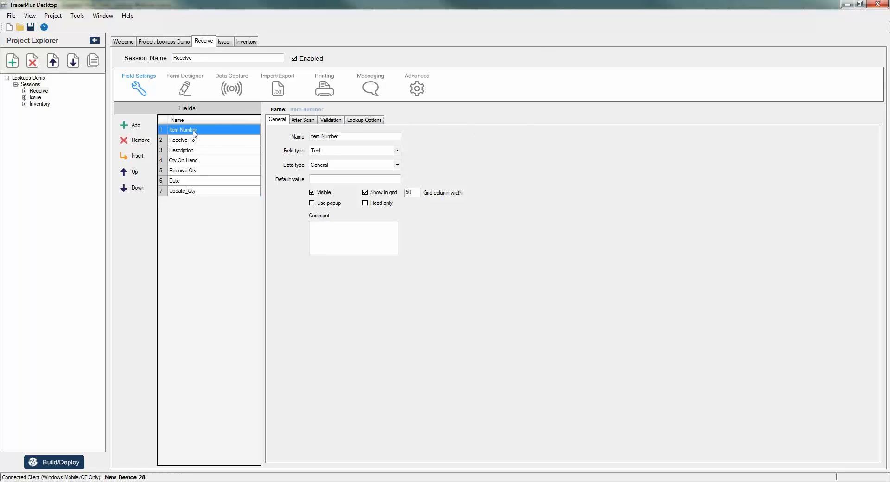
pyautogui.click(302, 122)
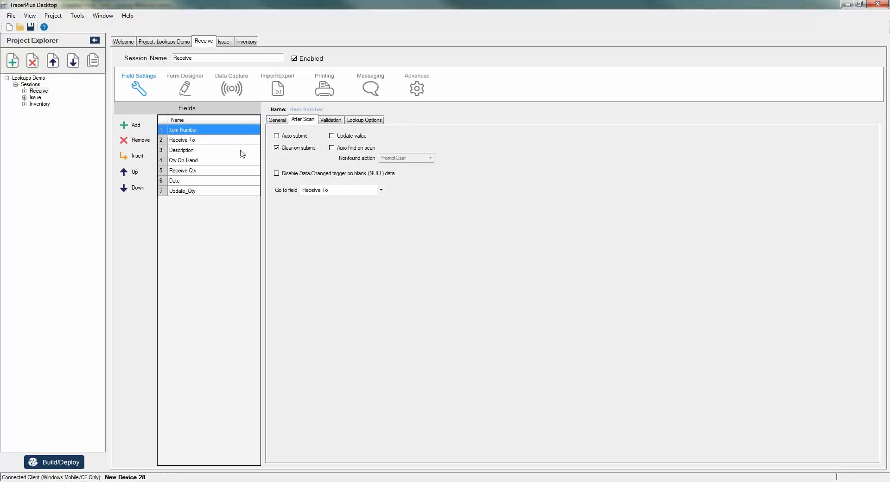
pyautogui.click(192, 144)
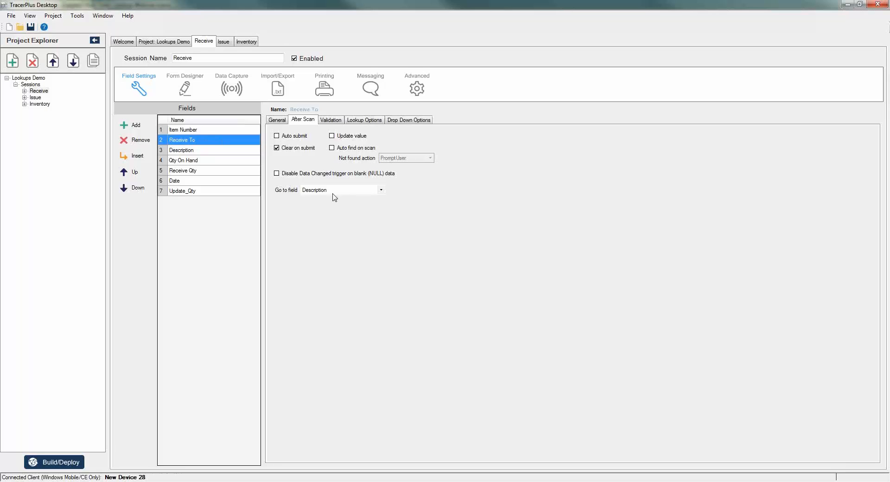
pyautogui.click(184, 152)
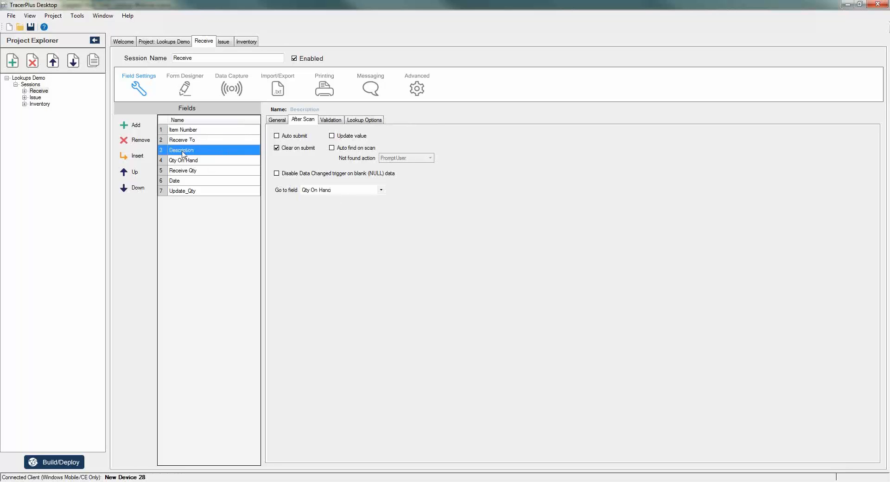
pyautogui.click(381, 190)
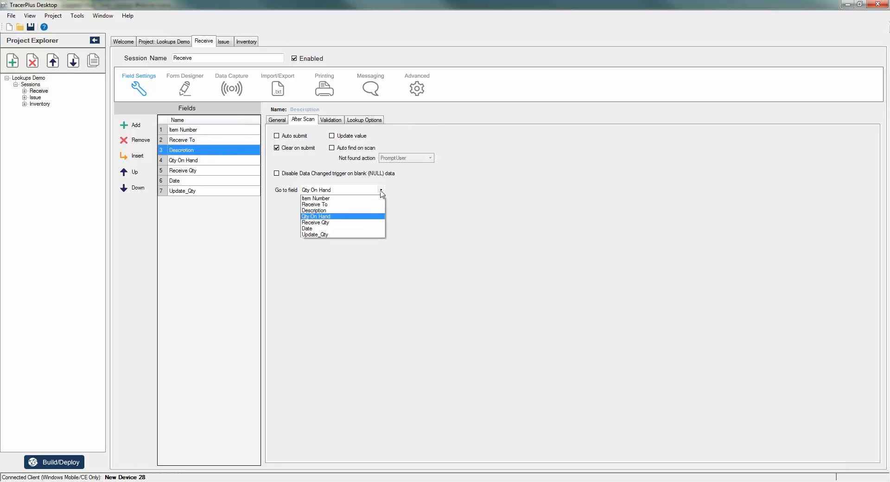
pyautogui.click(315, 223)
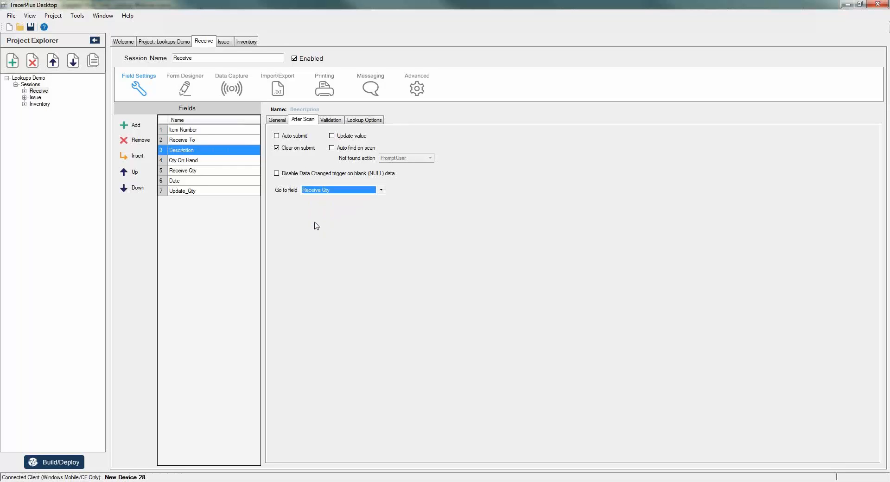
# Set the Receive Qty field to auto submit after a scan and go to the Item Number field.
pyautogui.click(173, 171)
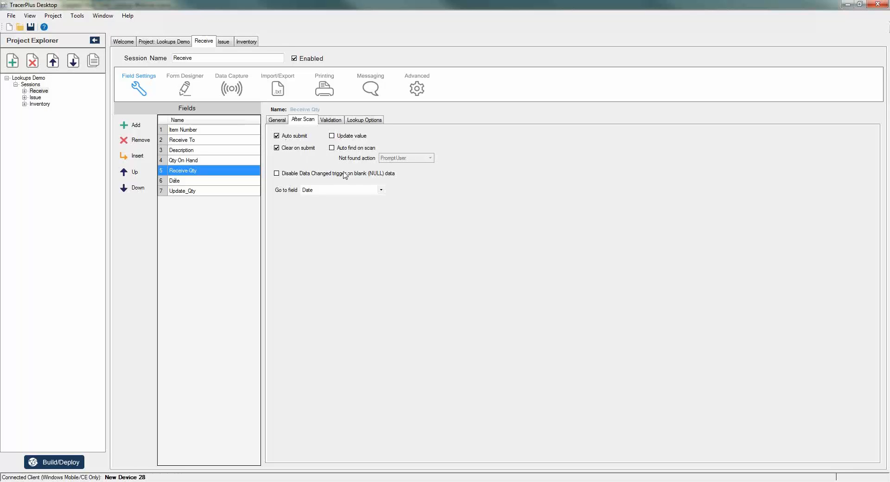
pyautogui.click(380, 190)
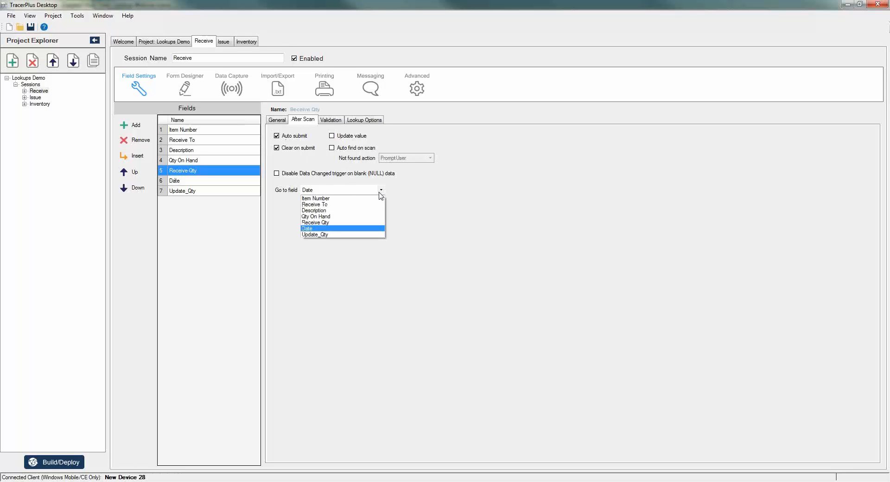
pyautogui.click(319, 198)
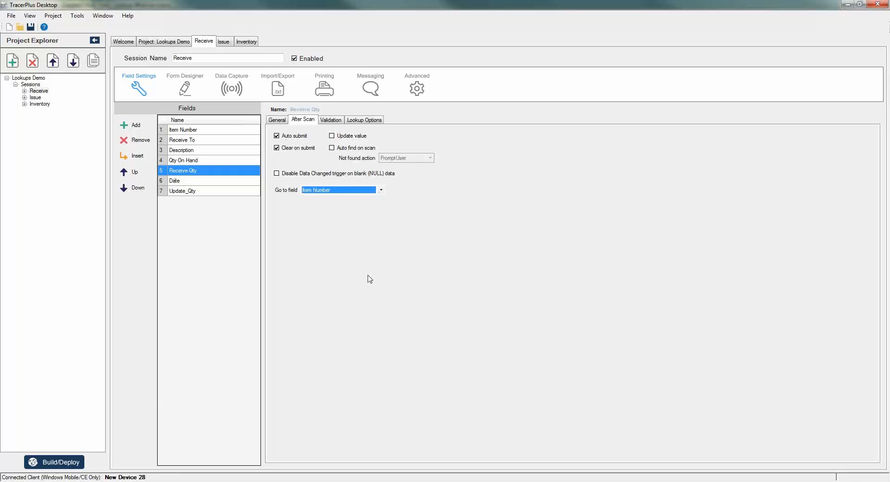
# Create the default form for the Receive session and widen its 1-10 tab control slightly past the form's right edge.
pyautogui.click(275, 121)
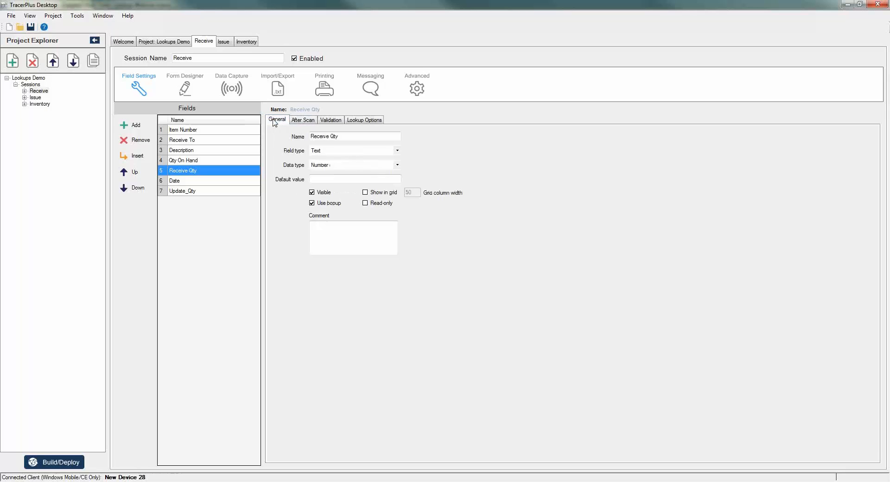
pyautogui.click(181, 89)
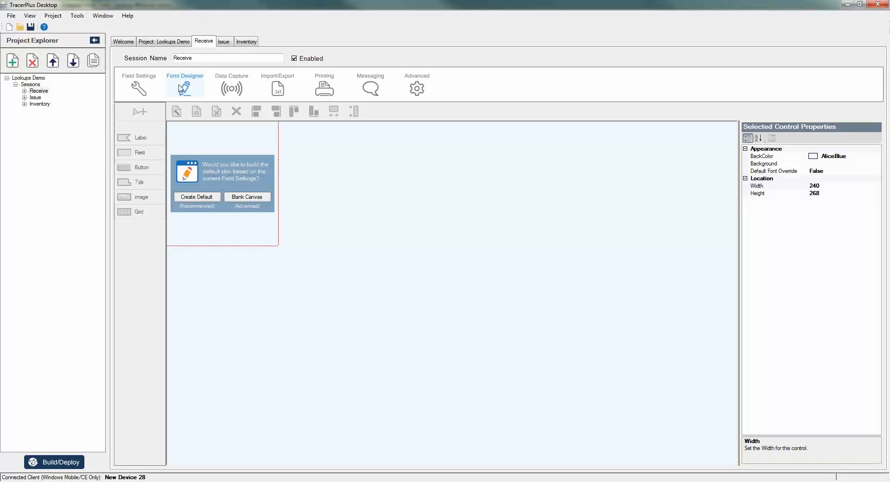
pyautogui.click(195, 199)
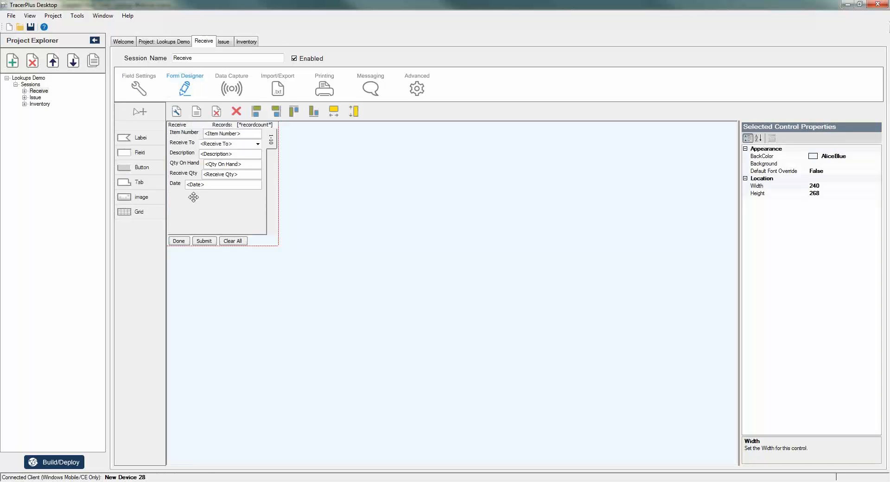
pyautogui.click(269, 141)
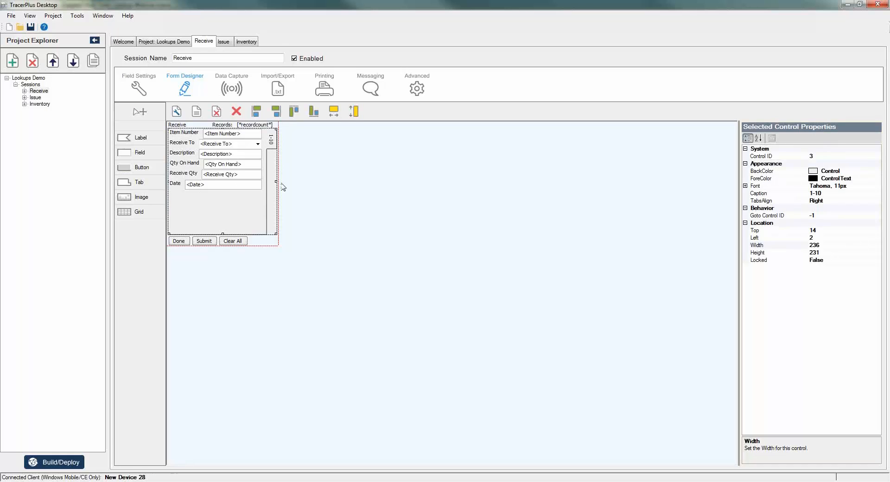
pyautogui.moveTo(275, 182); pyautogui.dragTo(288, 181)
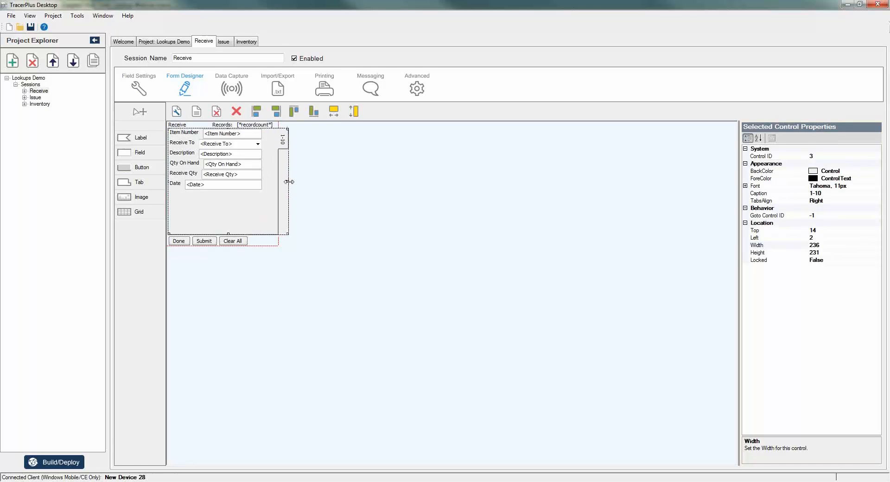
# Left-align the five input boxes from Item Number through Receive Qty and widen them together to one equal width.
pyautogui.click(230, 135)
pyautogui.keyDown('ctrl'); pyautogui.click(230, 144); pyautogui.keyUp('ctrl')
pyautogui.keyDown('ctrl'); pyautogui.click(225, 154); pyautogui.keyUp('ctrl')
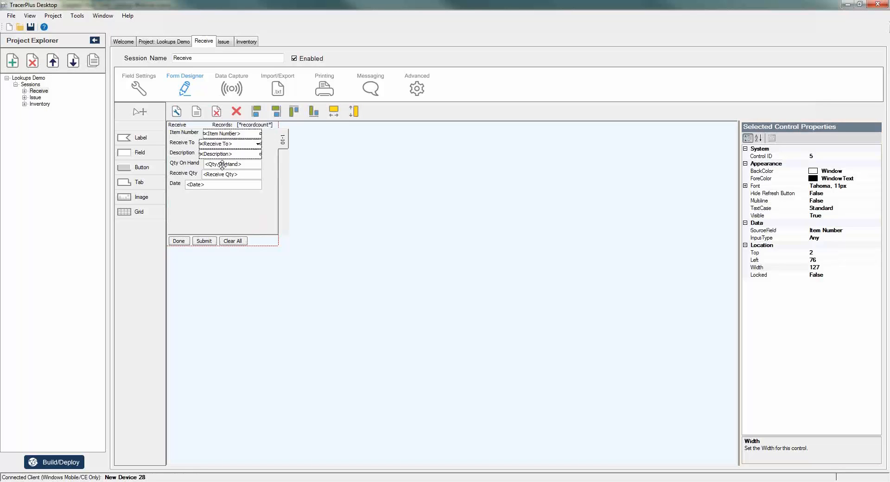
pyautogui.keyDown('ctrl'); pyautogui.click(222, 164); pyautogui.keyUp('ctrl')
pyautogui.keyDown('ctrl'); pyautogui.click(220, 174); pyautogui.keyUp('ctrl')
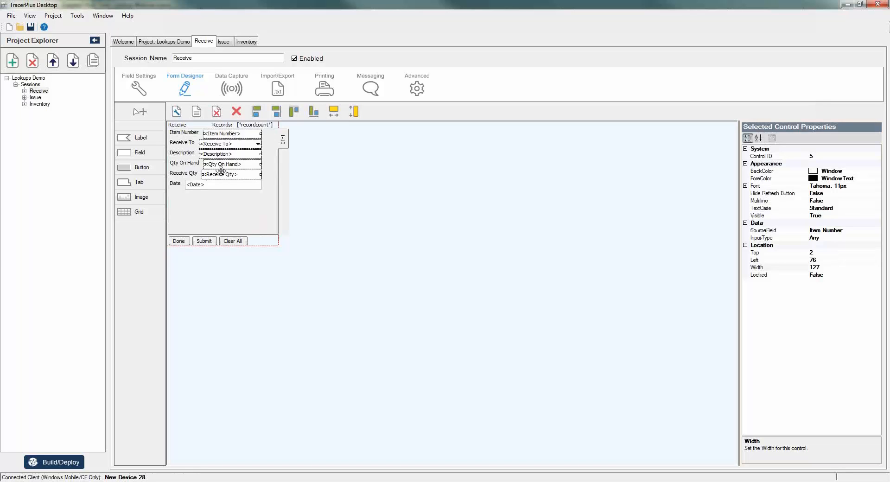
pyautogui.click(257, 111)
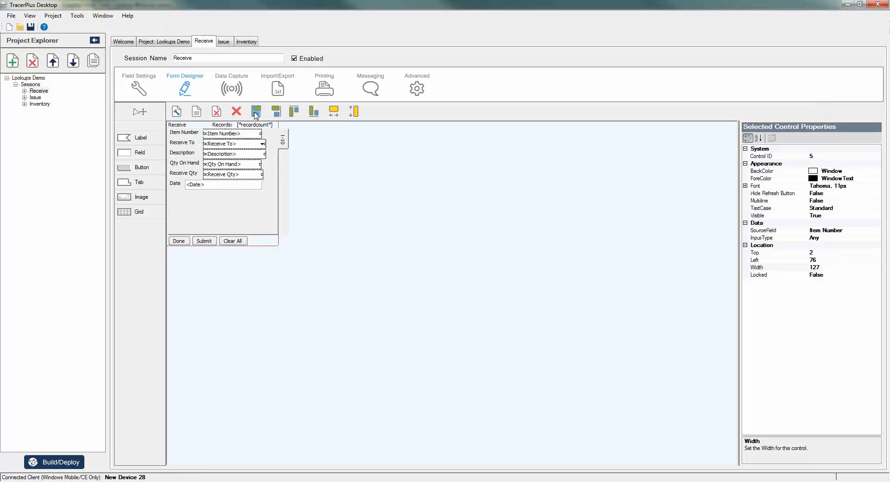
pyautogui.click(334, 111)
pyautogui.moveTo(261, 143); pyautogui.dragTo(273, 144)
# Move the Date box and its label lower on the form, leaving a gap below the Receive Qty row.
pyautogui.moveTo(238, 182); pyautogui.dragTo(248, 205)
pyautogui.moveTo(178, 183); pyautogui.dragTo(185, 205)
pyautogui.click(376, 249)
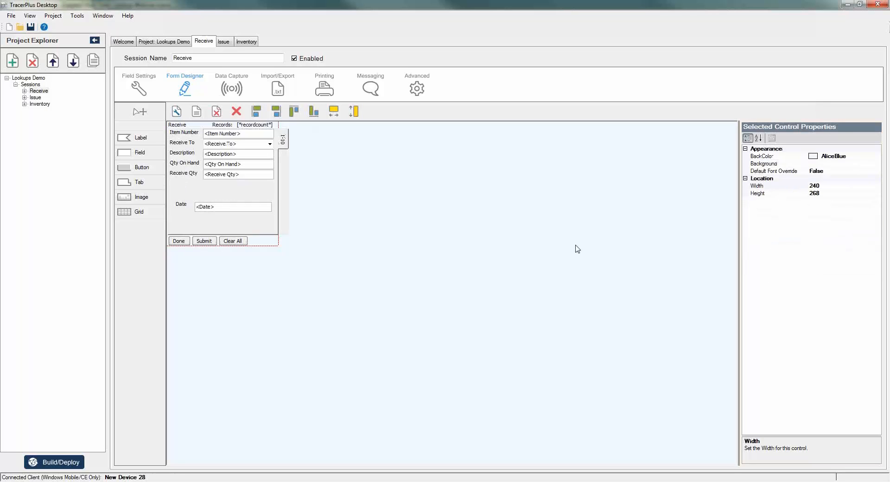
# Open the color choices for the Receive form's BackColor property.
pyautogui.click(877, 157)
pyautogui.click(878, 157)
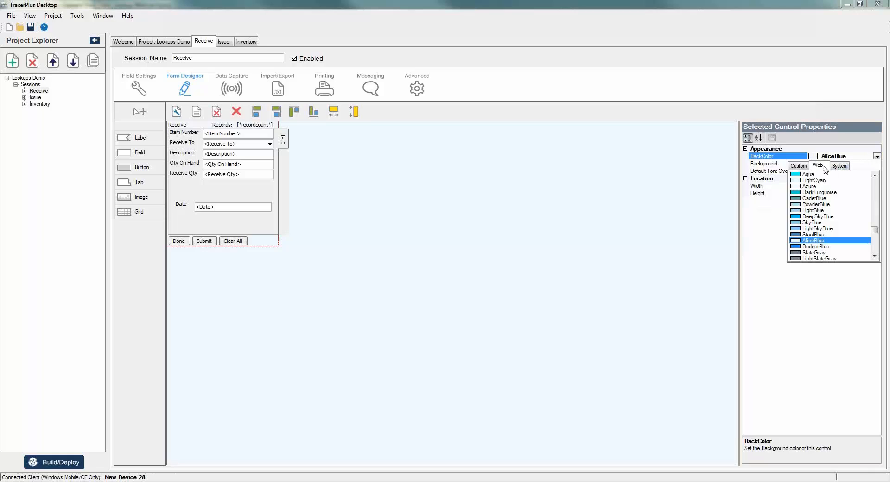
# Set the BackColor of the Receive form and its Receive, Records and record count header labels to SlateGray.
pyautogui.scroll(-4, 810, 228)
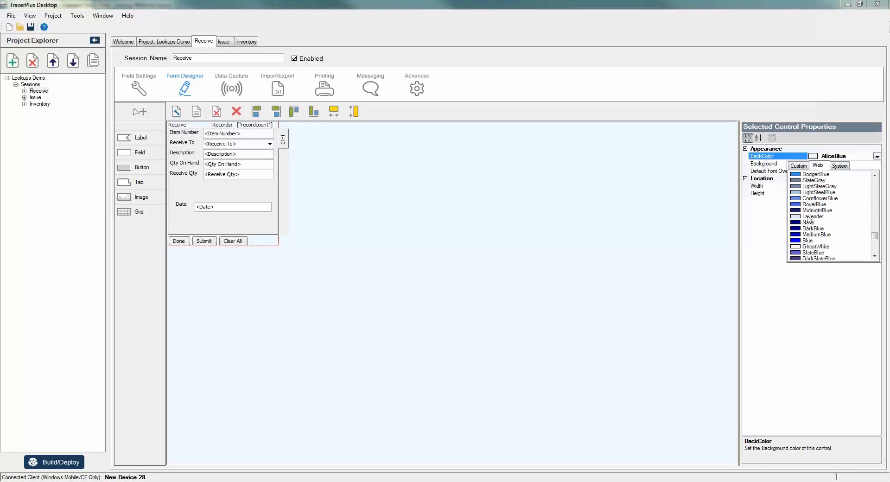
pyautogui.click(813, 180)
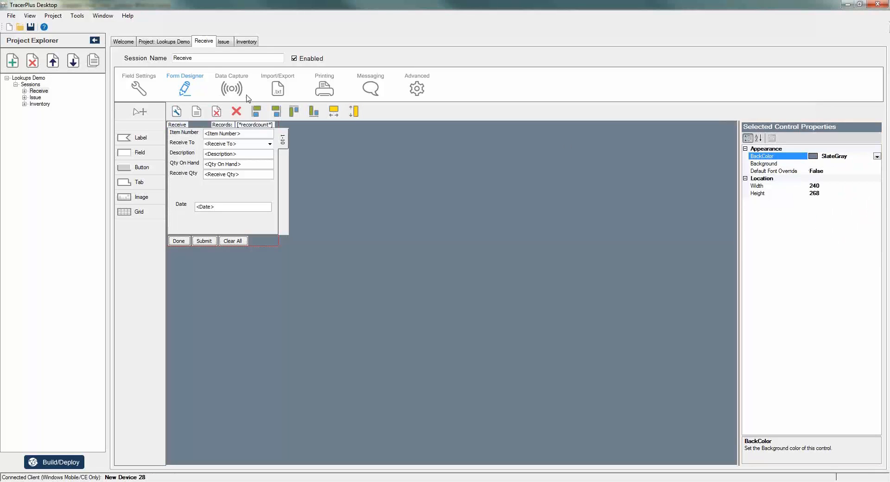
pyautogui.click(176, 125)
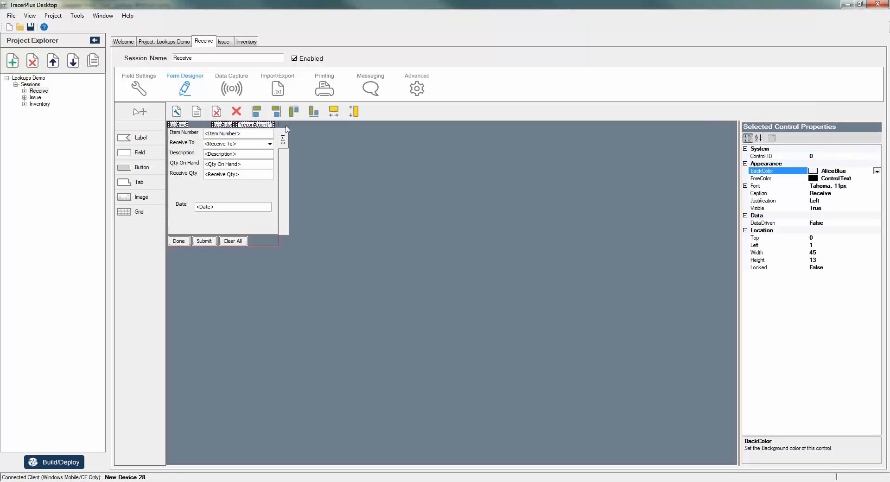
pyautogui.click(876, 172)
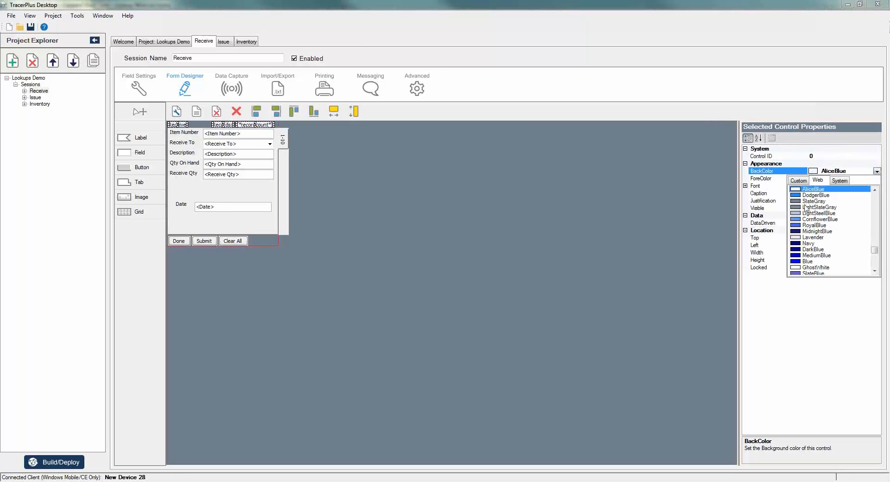
pyautogui.scroll(2, 798, 209)
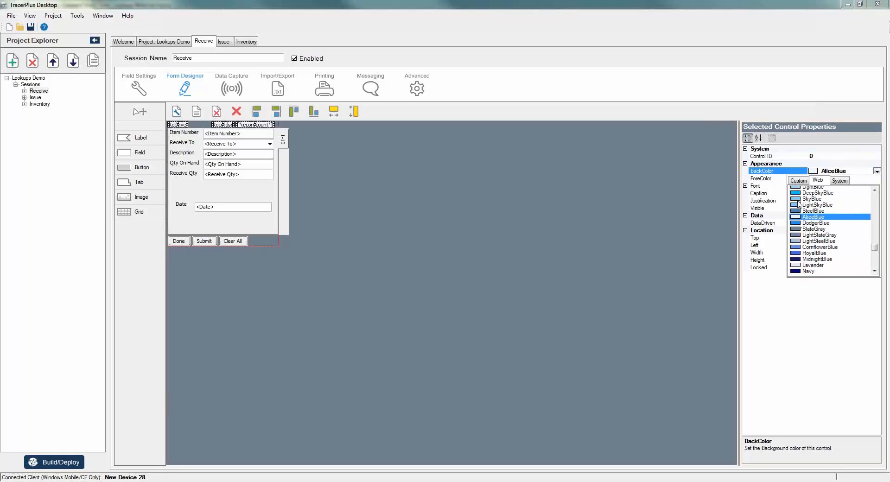
pyautogui.click(795, 237)
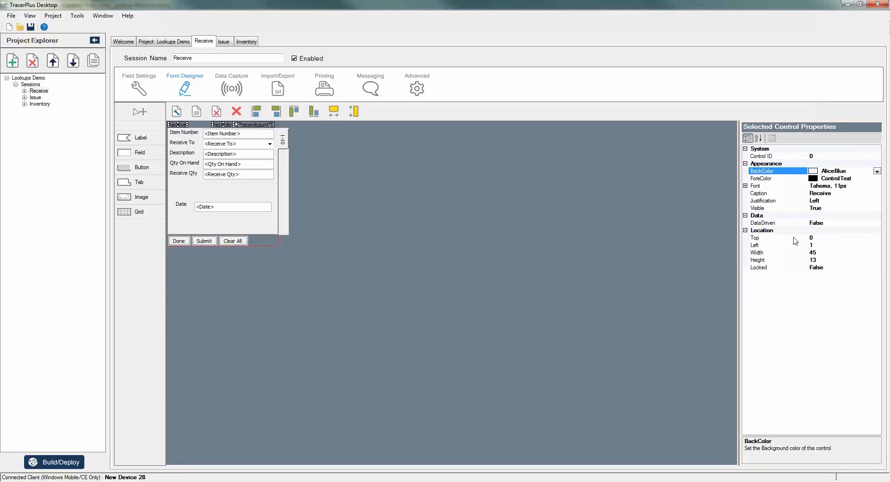
pyautogui.click(561, 227)
# Change the ForeColor of the Receive form's header labels to white.
pyautogui.click(181, 125)
pyautogui.click(876, 179)
pyautogui.click(877, 178)
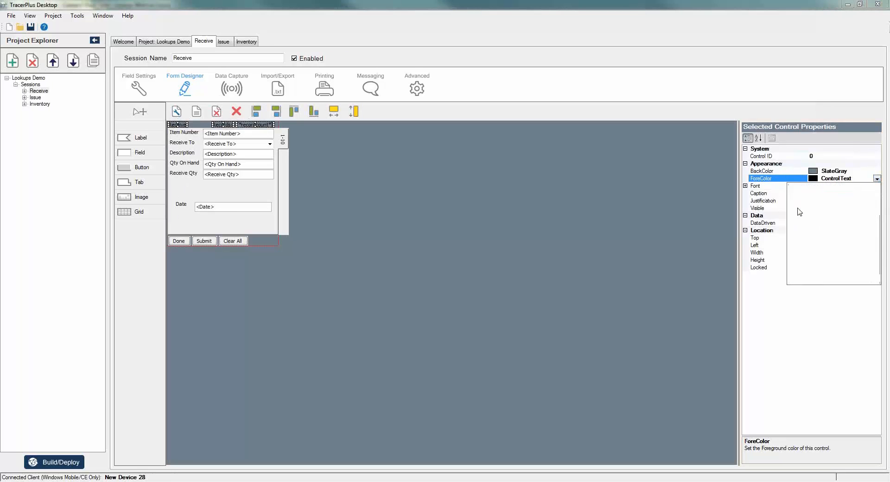
pyautogui.click(799, 211)
pyautogui.click(469, 244)
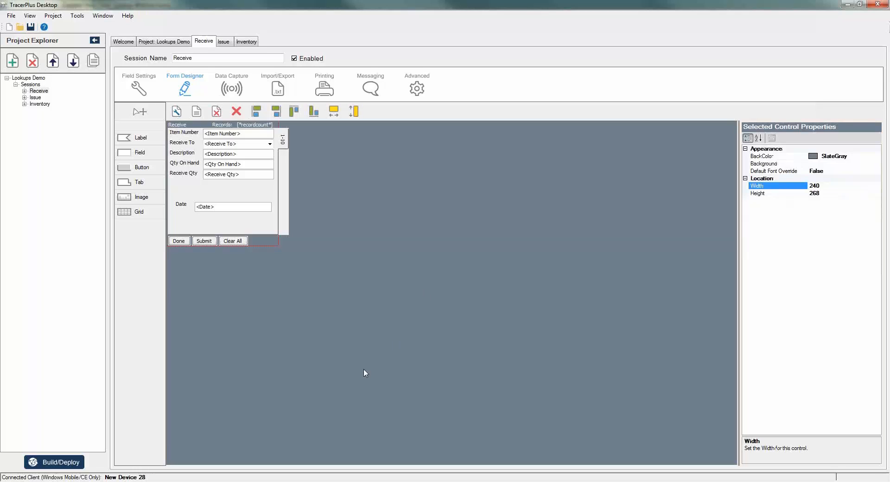
# Set the BackColor of the Done, Submit and Clear All buttons to the web color SteelBlue.
pyautogui.click(178, 241)
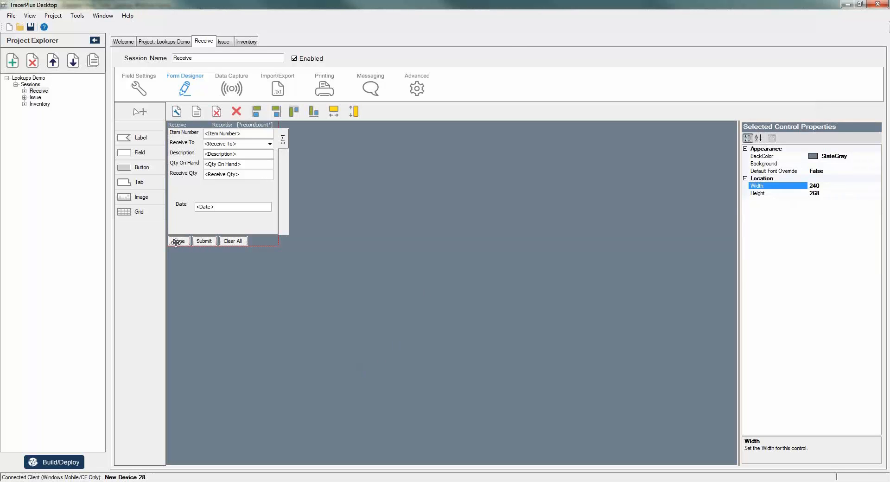
pyautogui.keyDown('ctrl'); pyautogui.click(204, 241); pyautogui.keyUp('ctrl')
pyautogui.keyDown('ctrl'); pyautogui.click(234, 241); pyautogui.keyUp('ctrl')
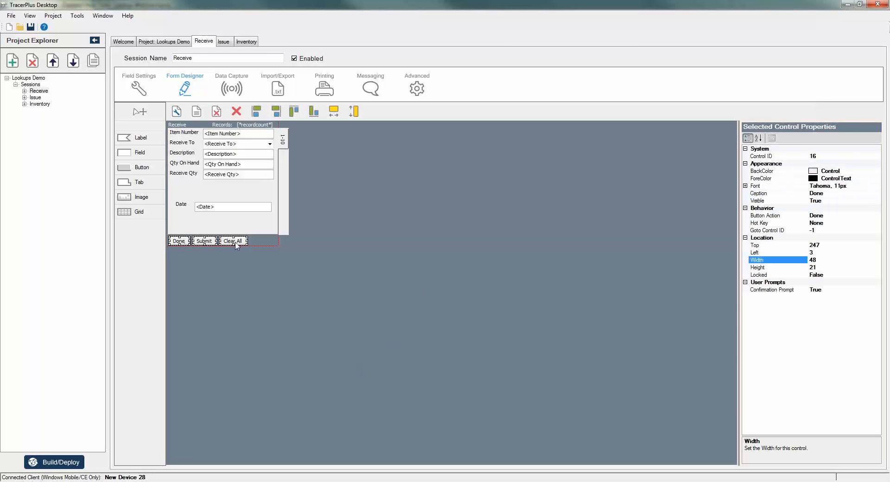
pyautogui.click(877, 171)
pyautogui.click(877, 171)
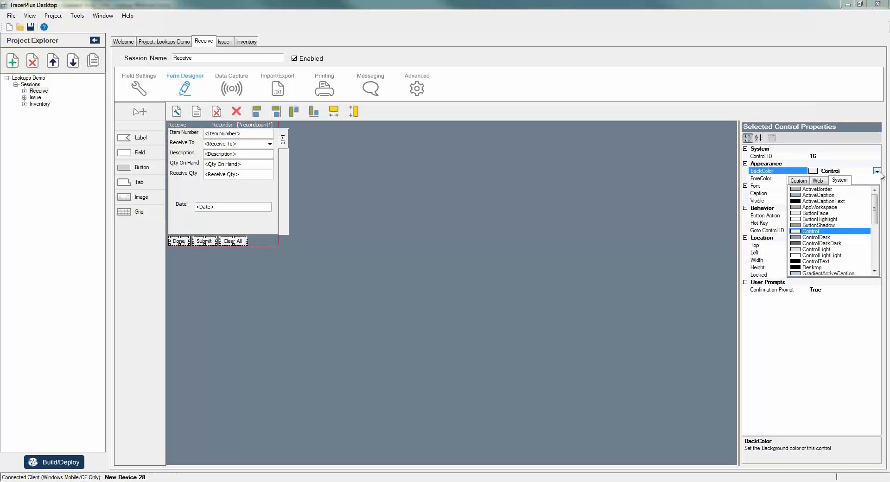
pyautogui.click(821, 181)
pyautogui.click(798, 219)
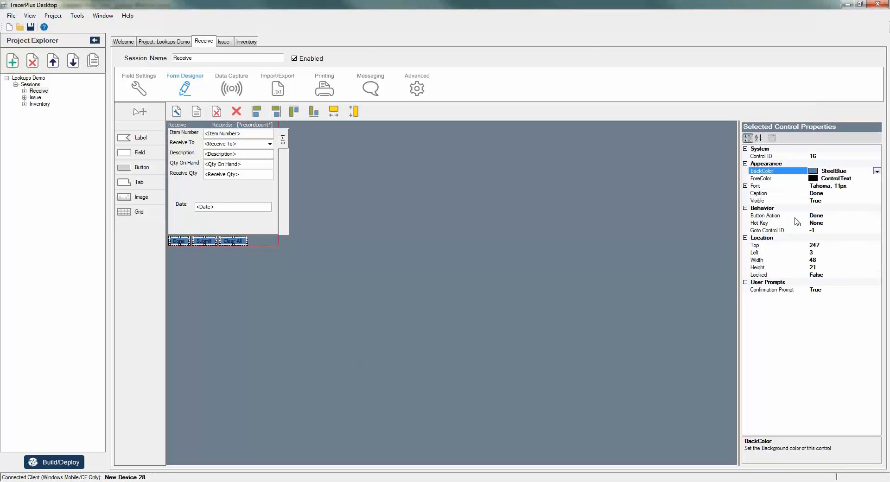
# Change the ForeColor of the Done, Submit and Clear All buttons to white.
pyautogui.click(877, 179)
pyautogui.click(877, 178)
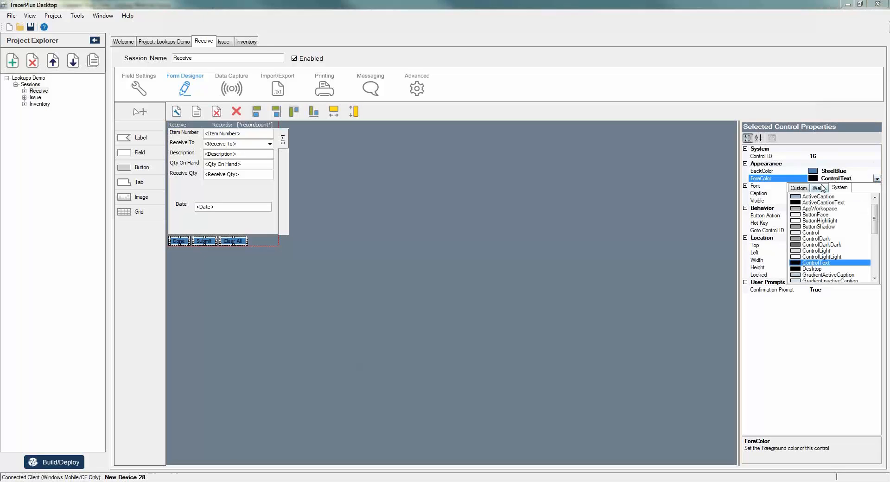
pyautogui.click(821, 187)
pyautogui.click(797, 209)
pyautogui.click(480, 288)
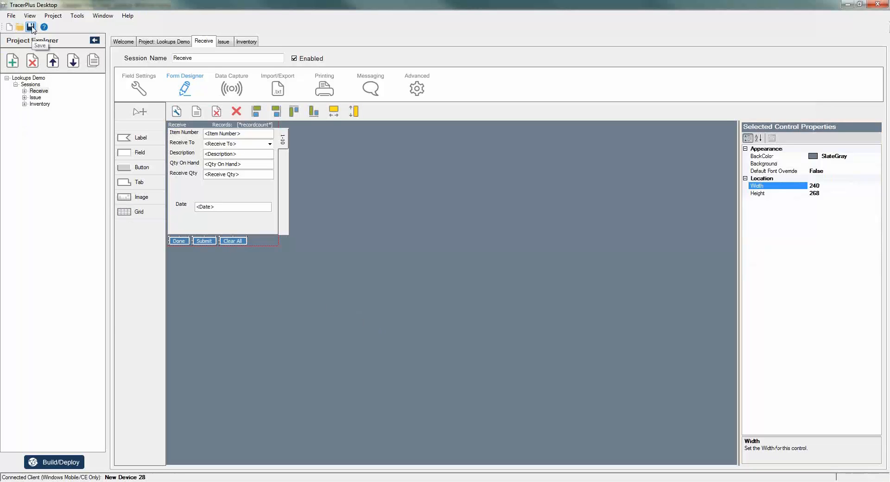
# Build and deploy the project to the connected Windows Mobile client and open the restyled Receive form on the device.
pyautogui.click(58, 461)
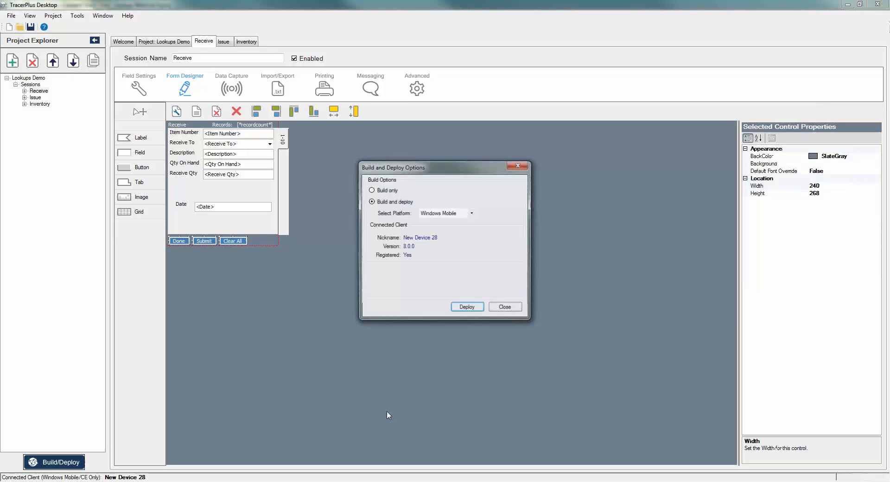
pyautogui.click(469, 312)
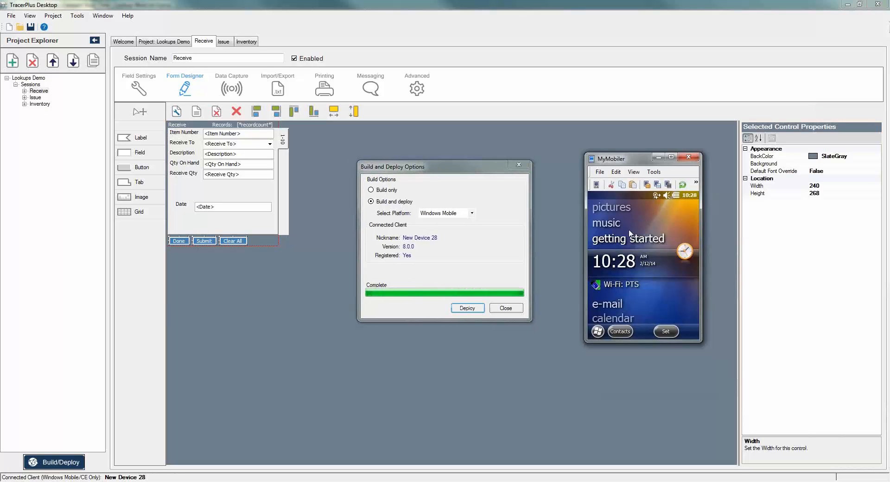
pyautogui.click(505, 308)
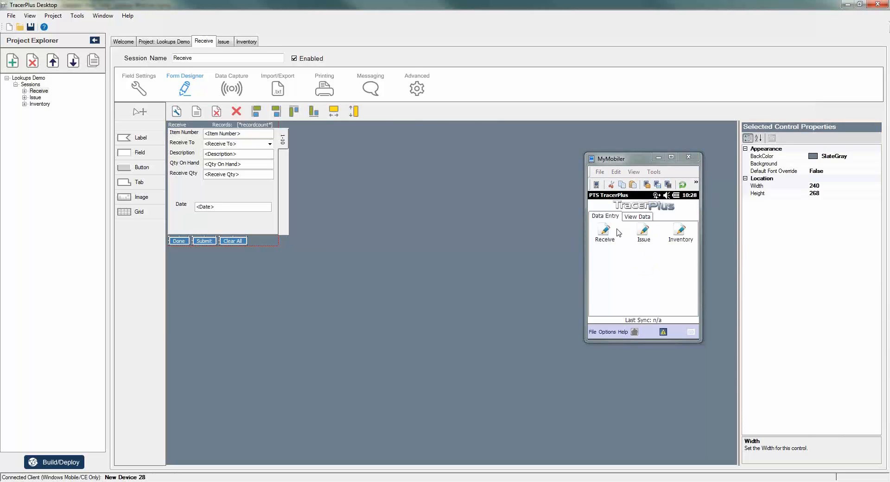
pyautogui.click(606, 233)
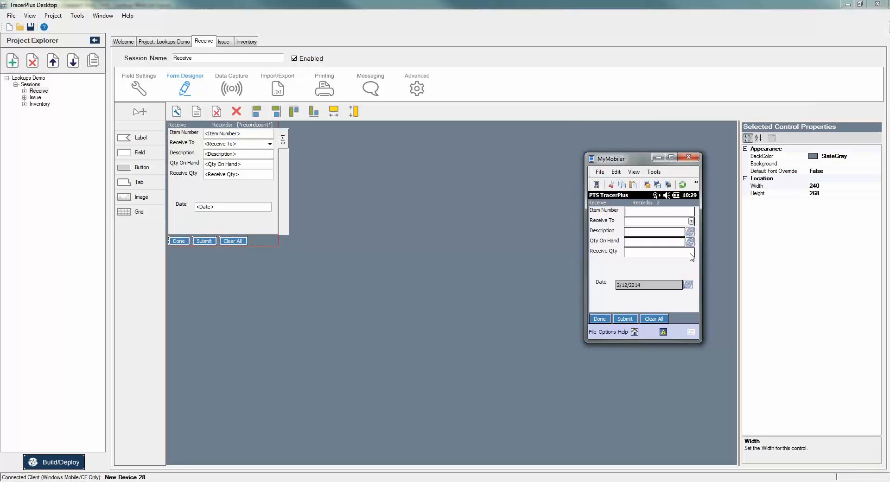
# Set Hide Refresh Button to True for the Description field on the Receive form.
pyautogui.click(242, 154)
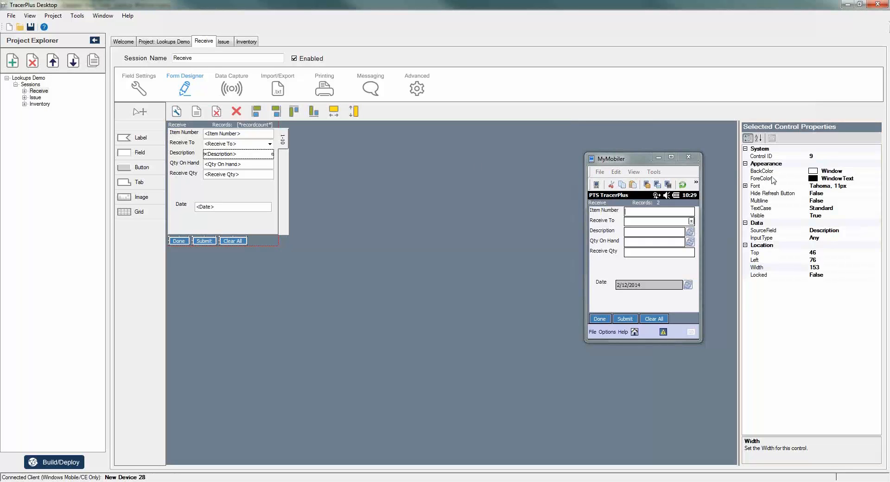
pyautogui.click(860, 194)
pyautogui.click(877, 194)
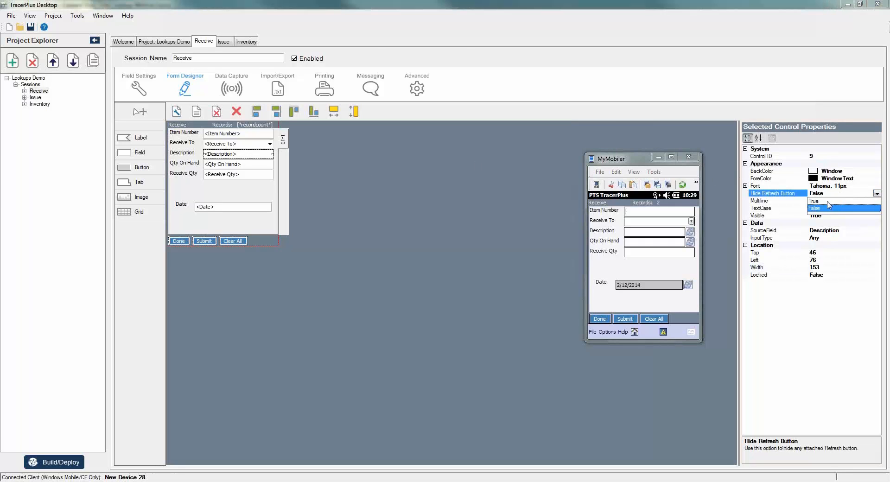
pyautogui.click(829, 208)
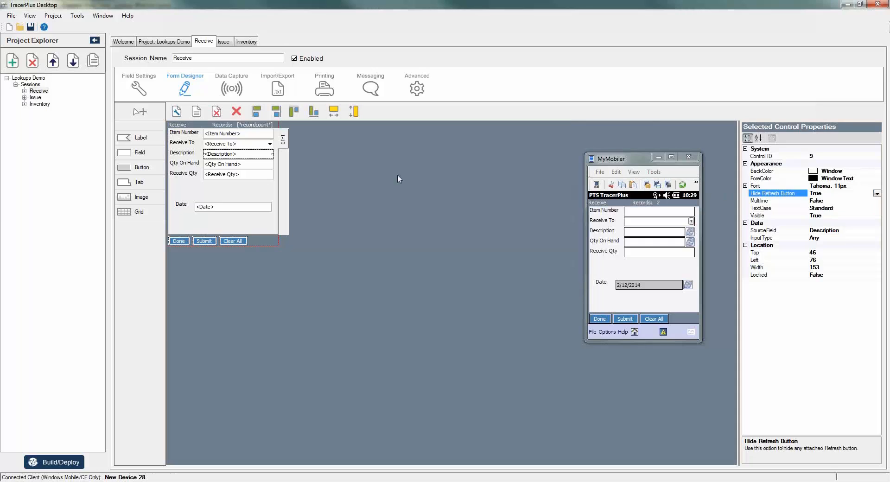
# Set Hide Refresh Button to True for the Qty On Hand field on the Receive form.
pyautogui.click(250, 166)
pyautogui.click(876, 194)
pyautogui.click(877, 193)
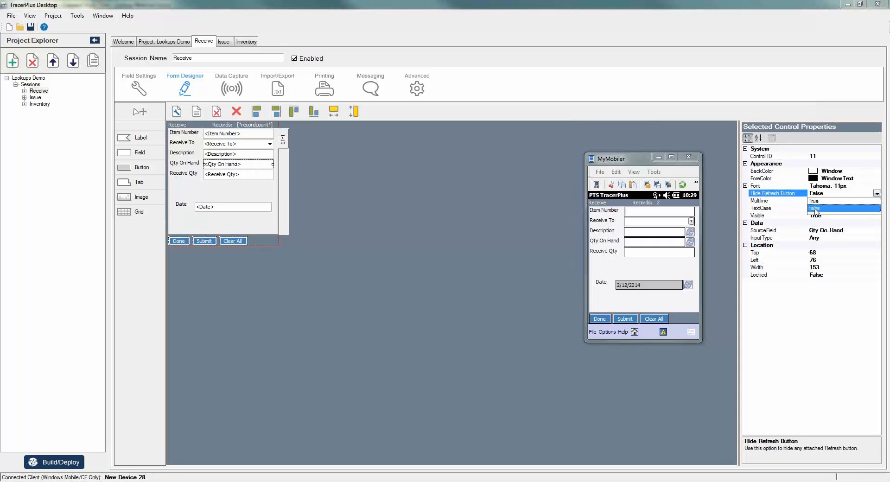
pyautogui.click(815, 201)
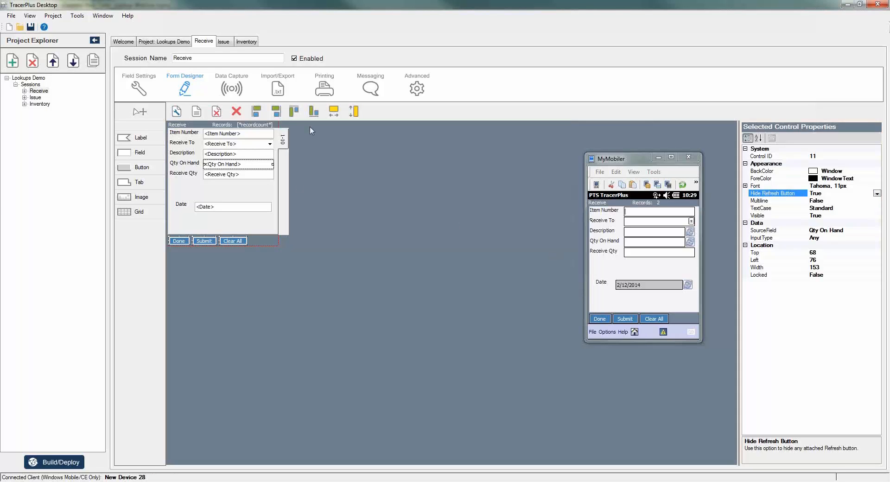
# Make the Receive session's Description and Qty On Hand fields read-only, and show the lookup options of Qty On Hand.
pyautogui.click(135, 85)
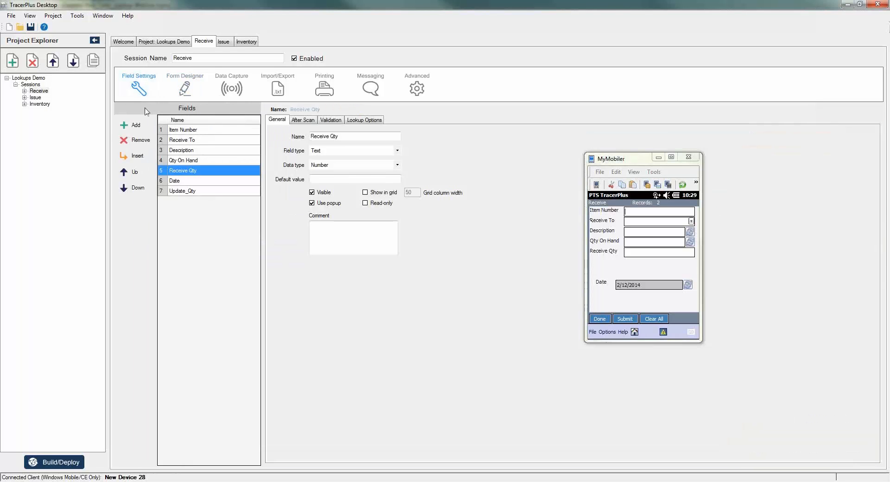
pyautogui.click(202, 151)
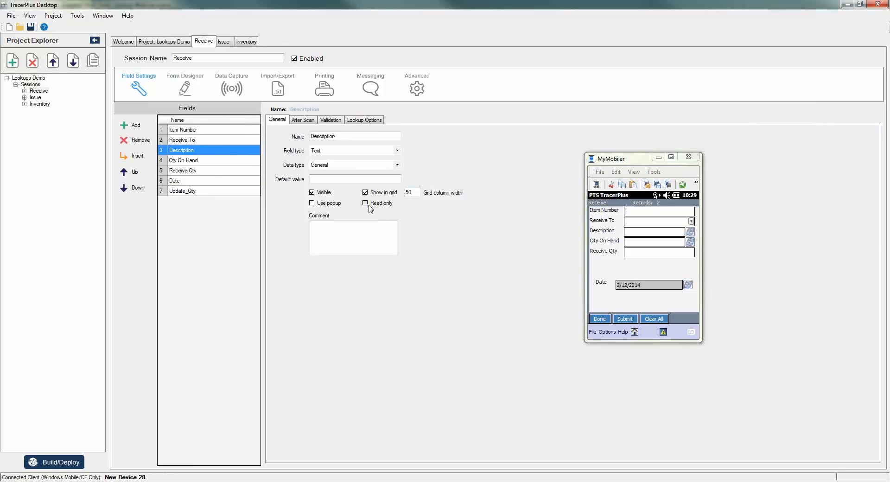
pyautogui.click(207, 161)
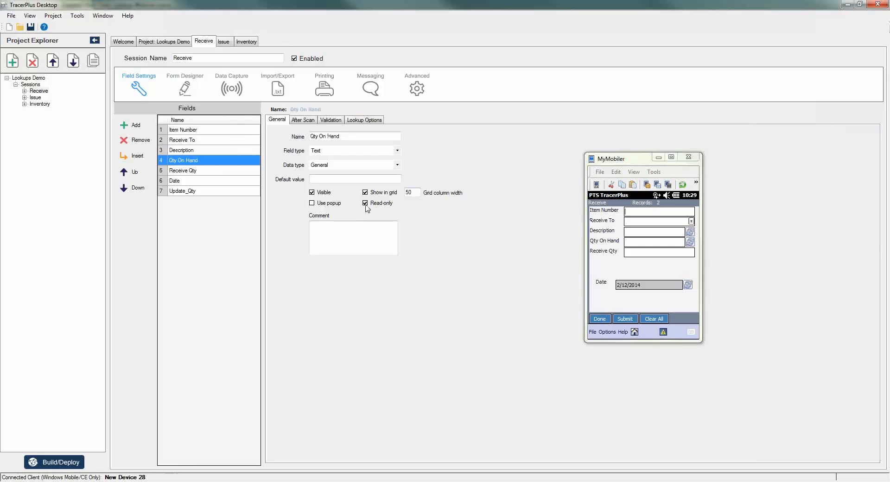
pyautogui.click(365, 121)
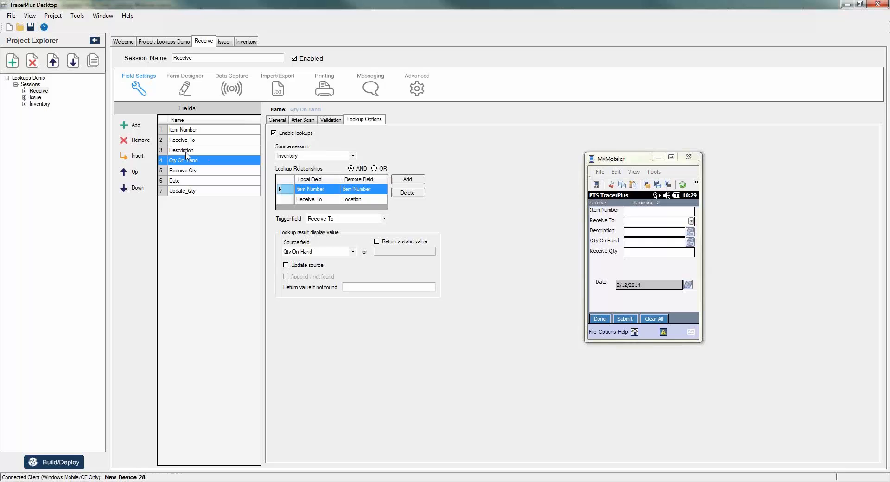
# Redeploy the project to the Windows Mobile client and open Receive data entry on the device to check the read-only fields.
pyautogui.click(63, 462)
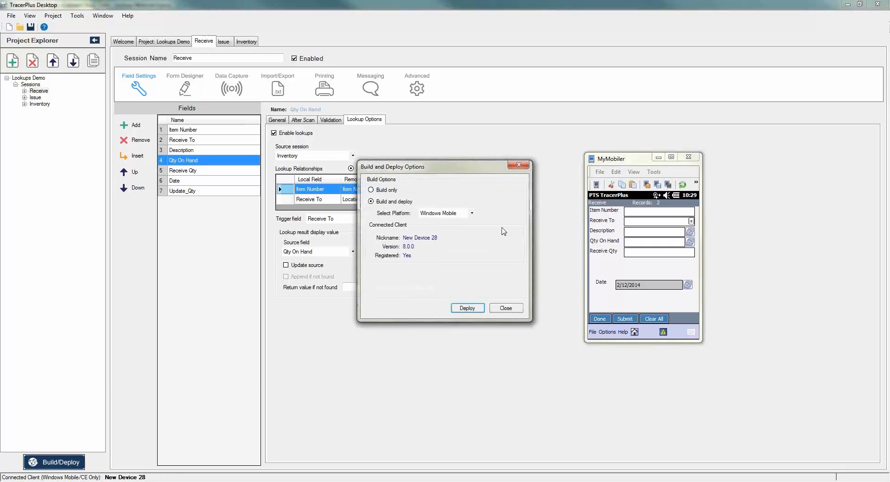
pyautogui.click(475, 308)
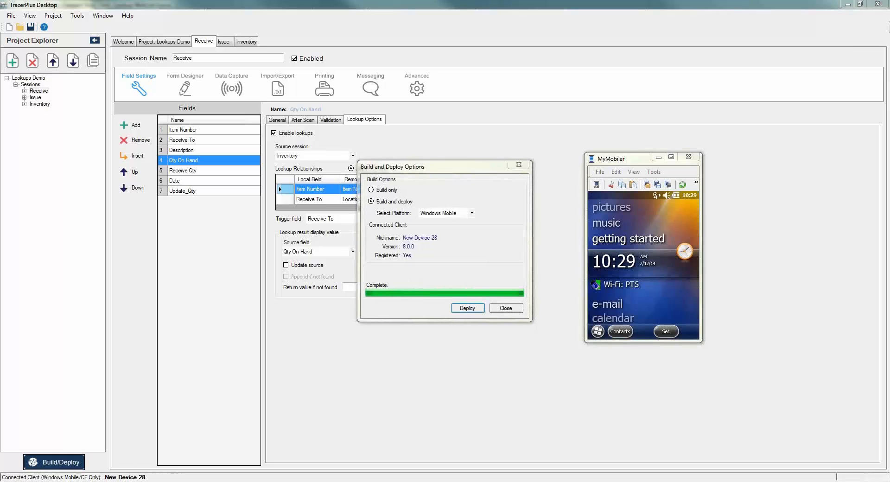
pyautogui.click(505, 308)
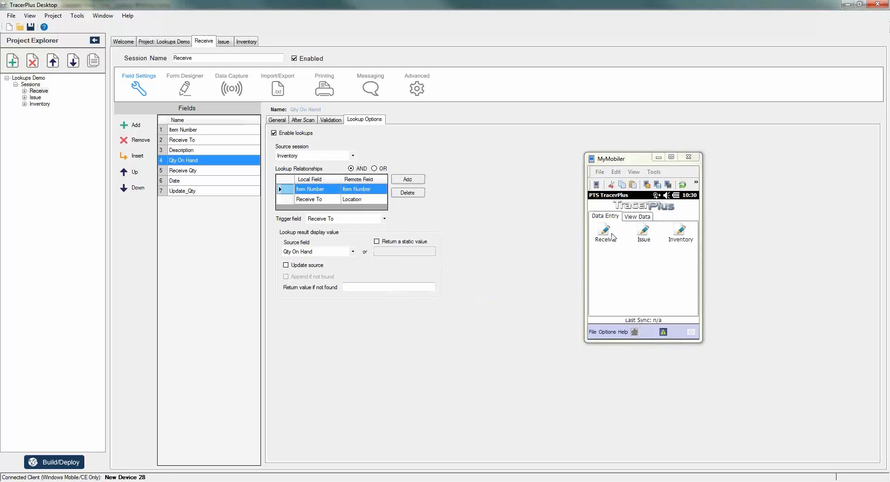
pyautogui.click(608, 233)
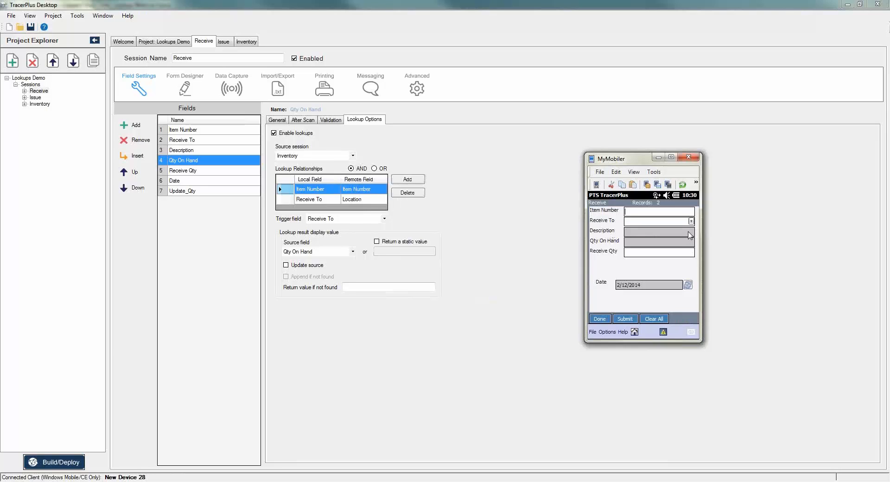
# Leave the Receive form on the device, view the Inventory session's records, and return to the home screen.
pyautogui.click(606, 319)
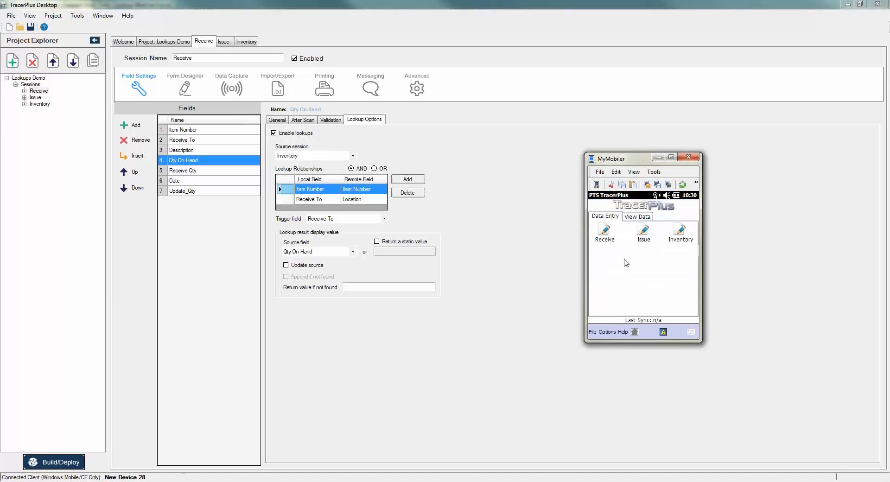
pyautogui.click(636, 217)
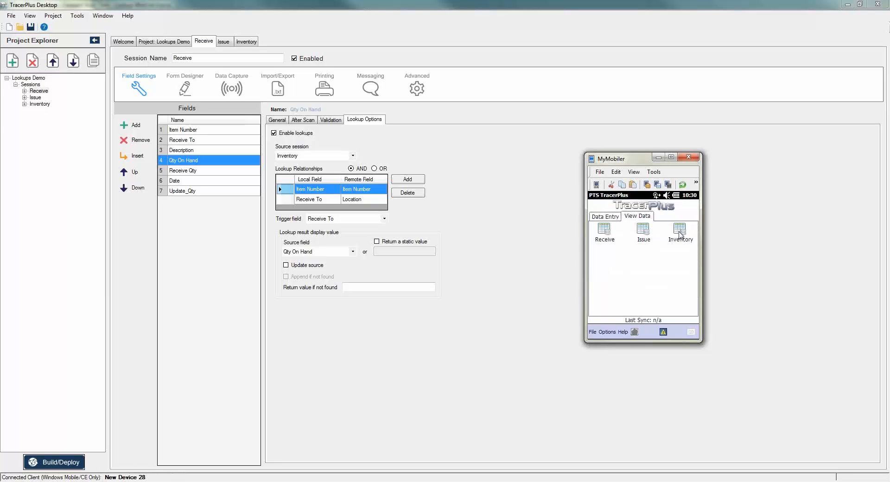
pyautogui.click(680, 234)
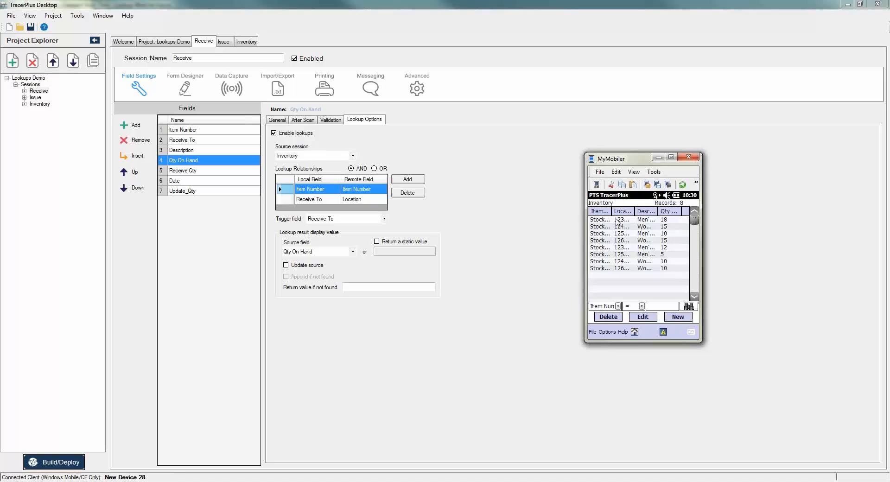
pyautogui.click(634, 331)
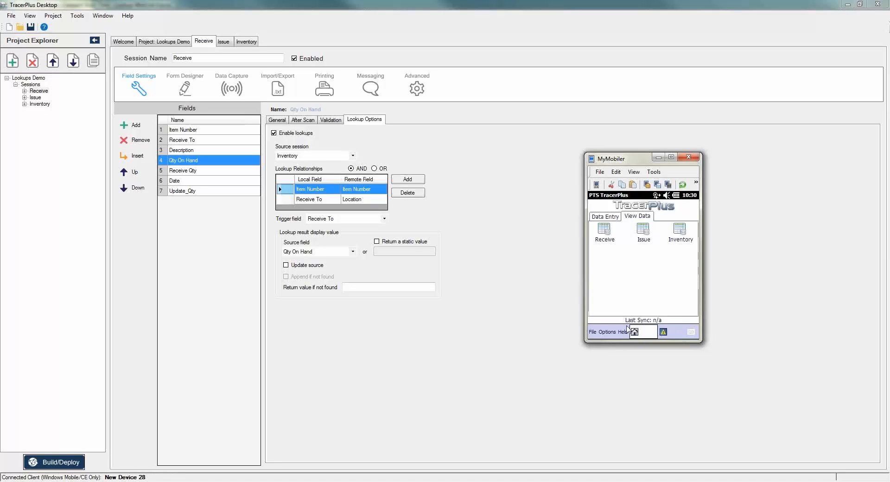
# Try item number 124124 in Receive data entry on the device and leave the form without saving the record.
pyautogui.click(603, 218)
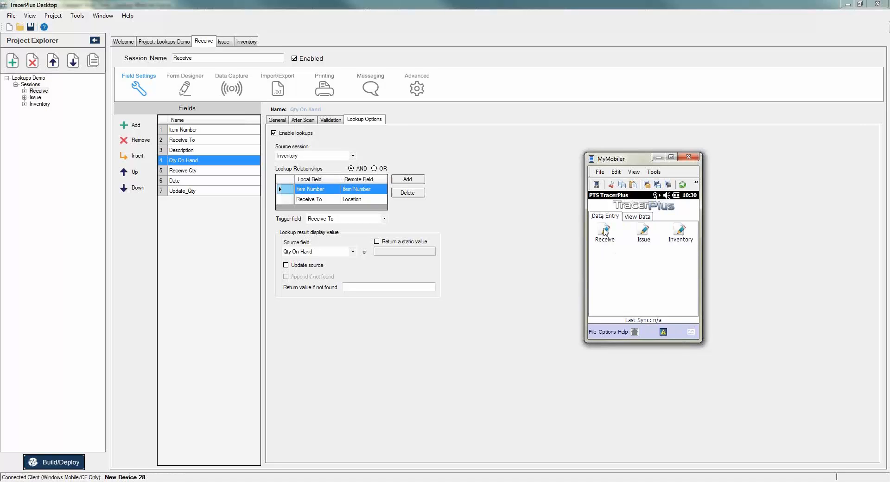
pyautogui.click(604, 229)
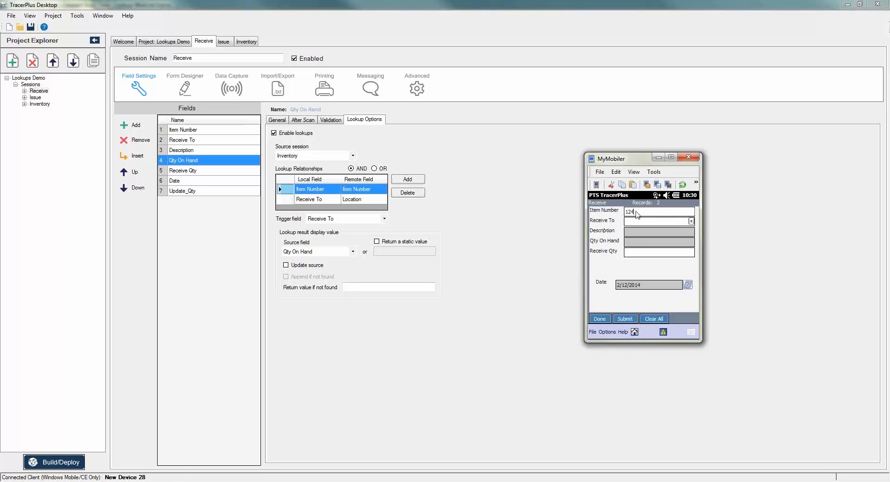
pyautogui.press('Tab')
pyautogui.click(602, 319)
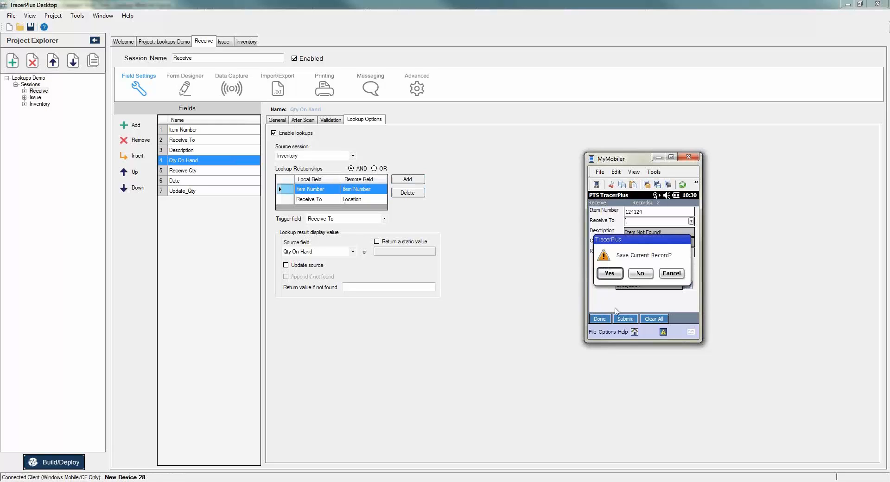
pyautogui.click(638, 273)
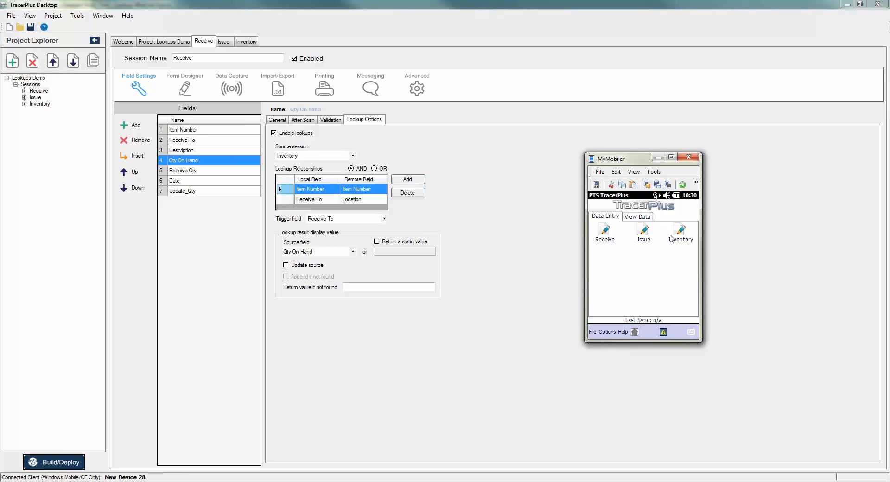
# View the Inventory records on the device, and move the Location field above Item Number in the project's Inventory session.
pyautogui.click(679, 230)
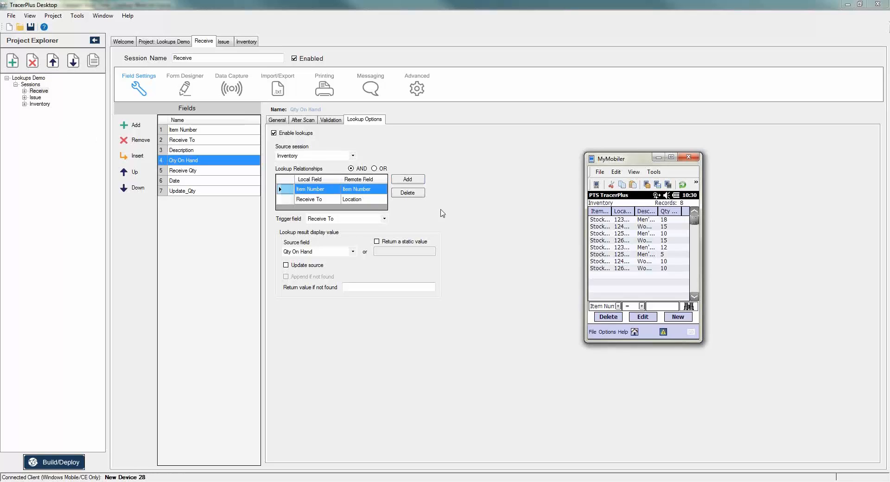
pyautogui.doubleClick(36, 104)
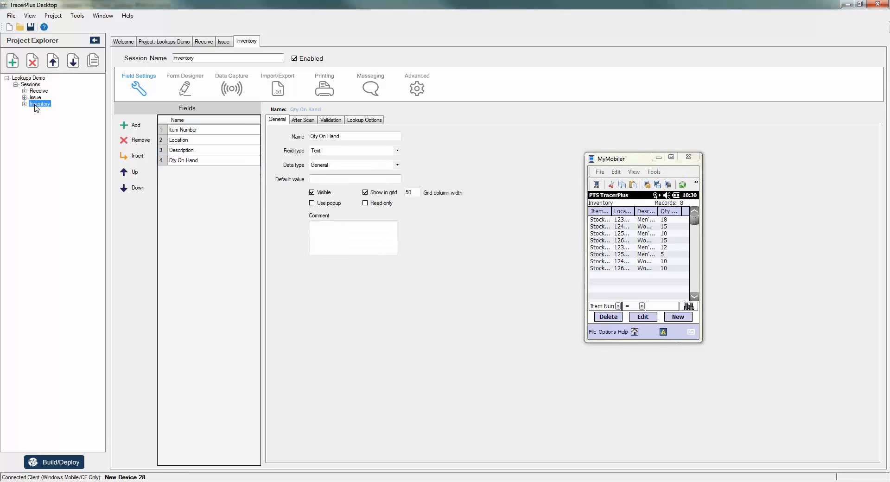
pyautogui.click(174, 141)
pyautogui.click(128, 173)
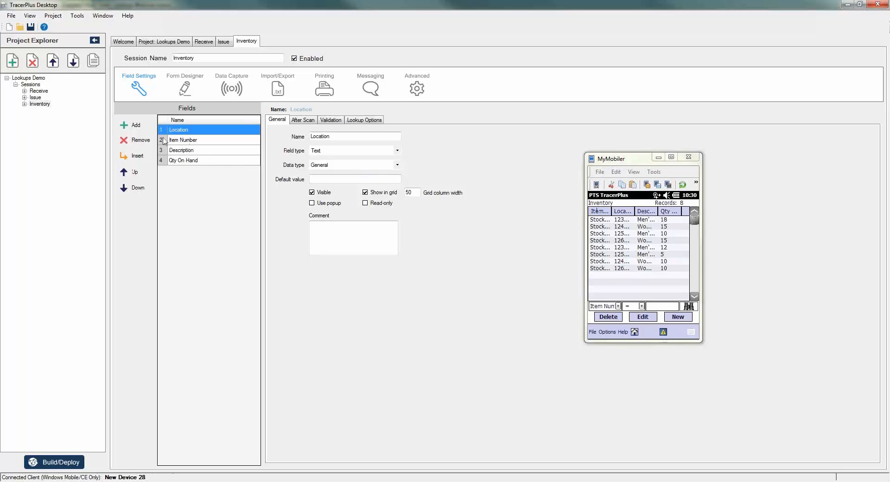
# Redeploy the project to the Windows Mobile client, view the Inventory records on the device, and return to the home screen.
pyautogui.click(51, 462)
pyautogui.click(466, 308)
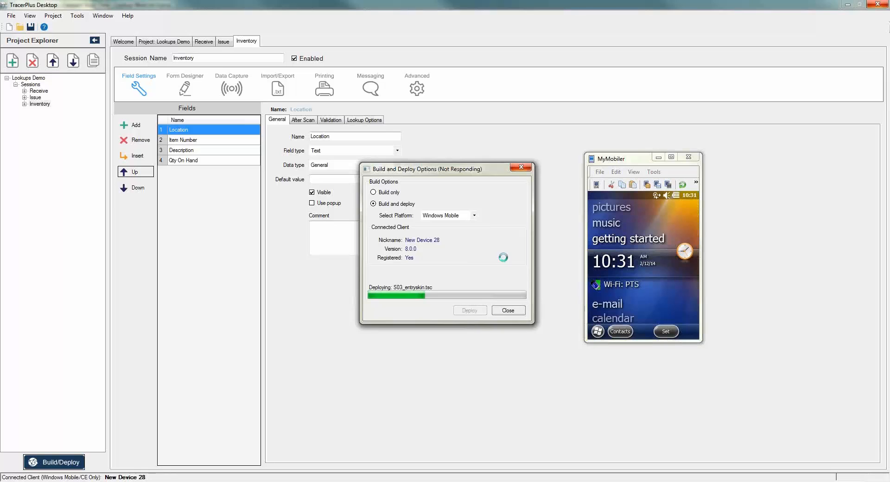
pyautogui.click(508, 308)
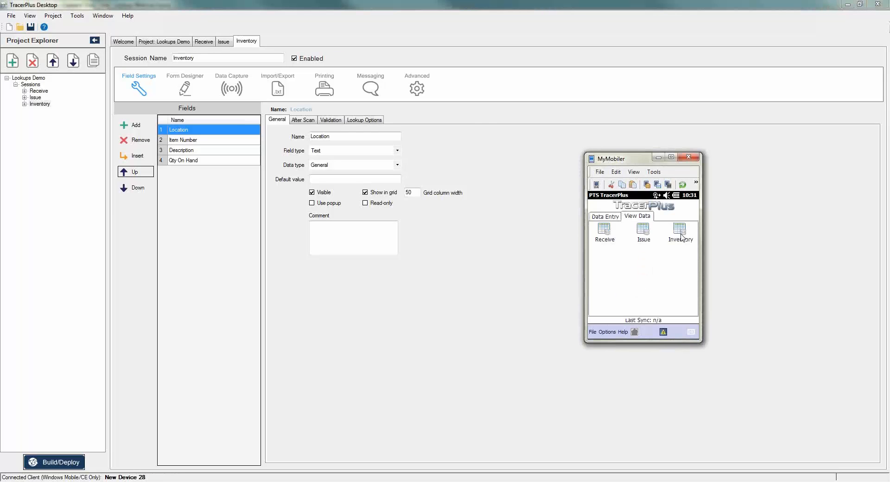
pyautogui.click(680, 232)
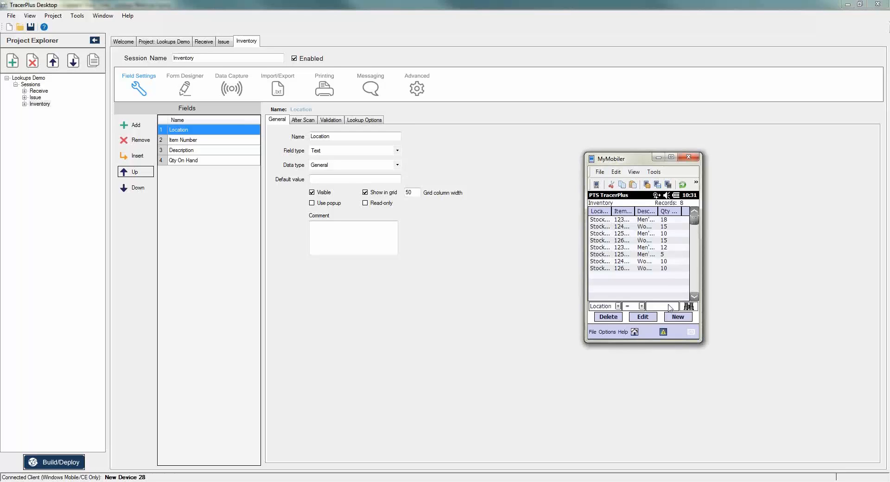
pyautogui.click(635, 332)
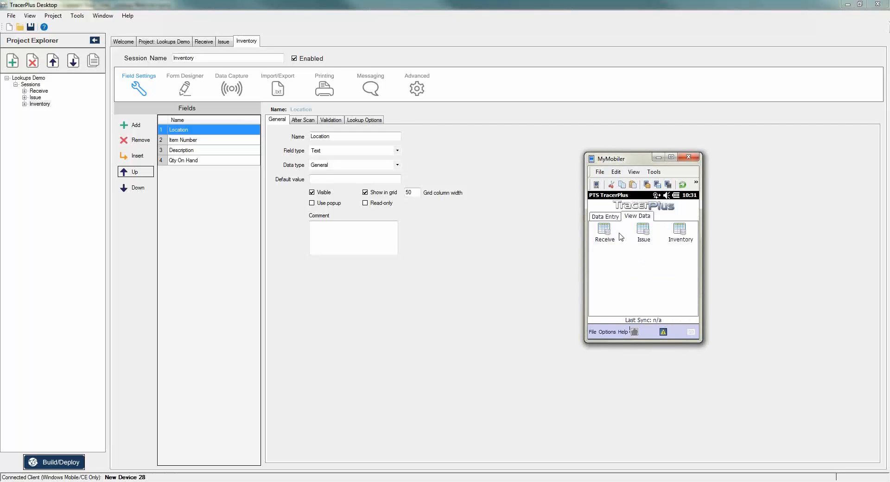
# Start a Receive record on the device for item number 124124 with Stockroom 1 as the Receive To location.
pyautogui.click(609, 217)
pyautogui.click(605, 231)
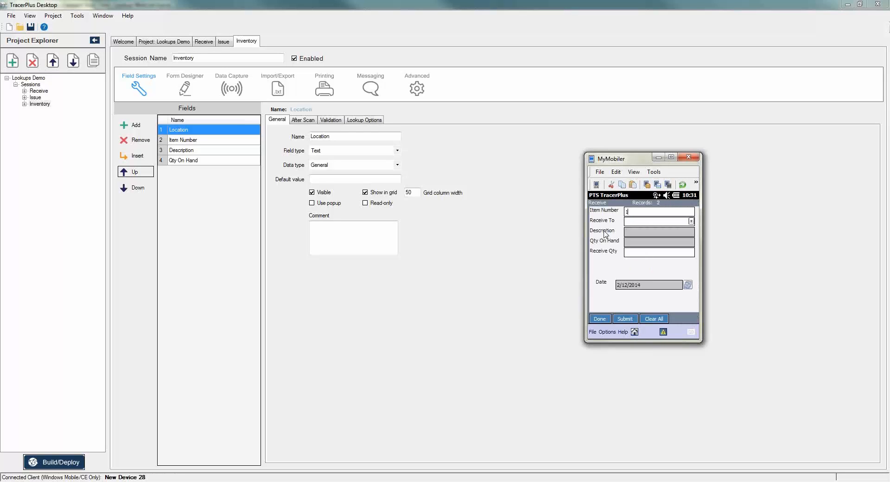
pyautogui.write('124124')
pyautogui.press('Return')
pyautogui.click(691, 222)
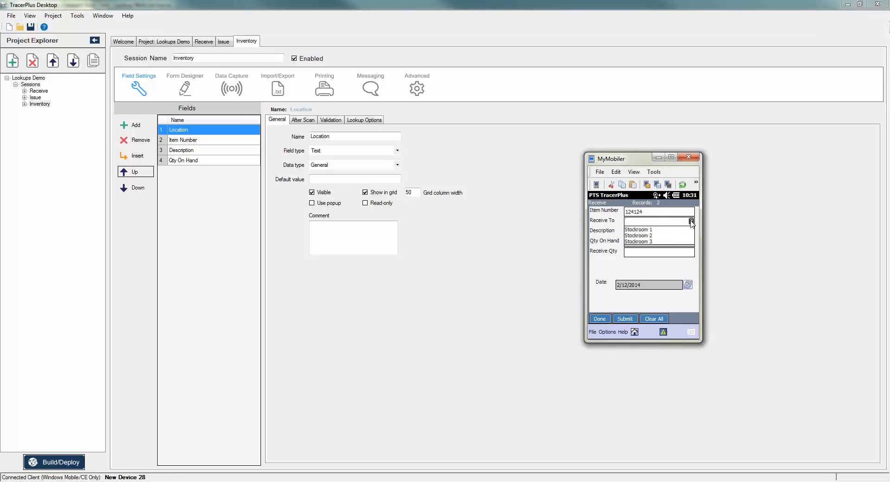
pyautogui.click(649, 230)
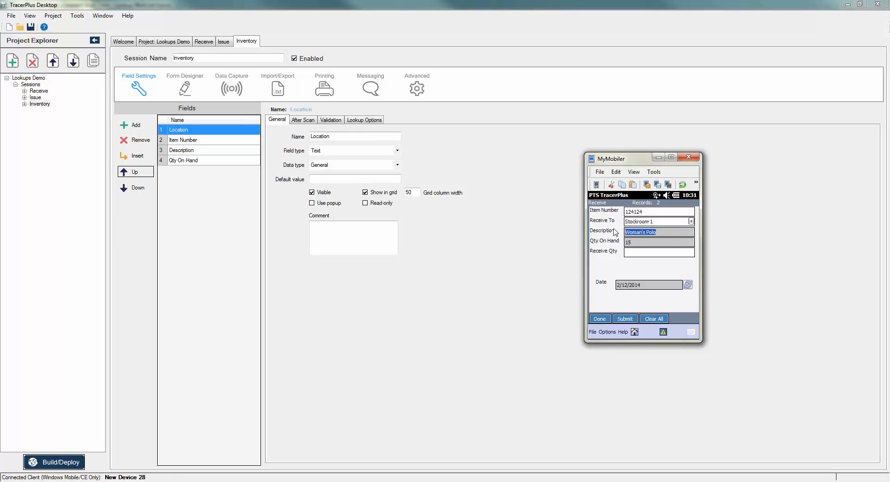
# Enter a Receive Qty of 100 for the Stockroom 1 record and submit it.
pyautogui.click(630, 254)
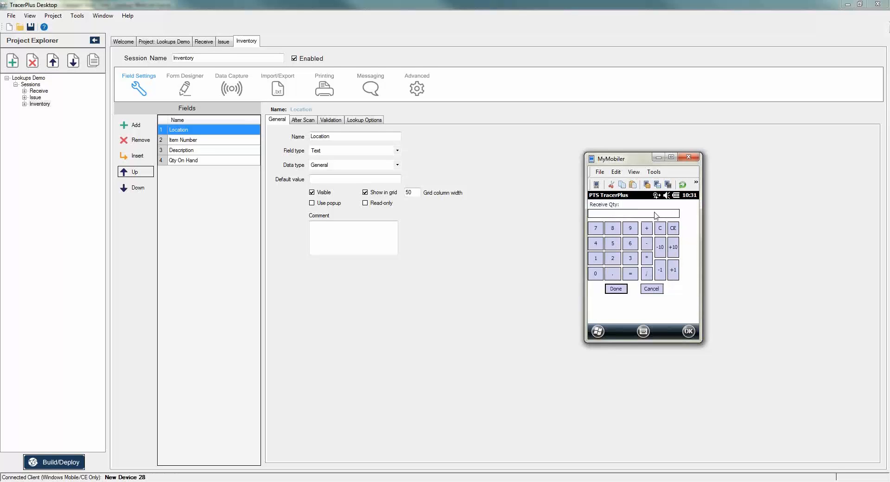
pyautogui.click(600, 259)
pyautogui.click(598, 275)
pyautogui.click(598, 275)
pyautogui.click(615, 289)
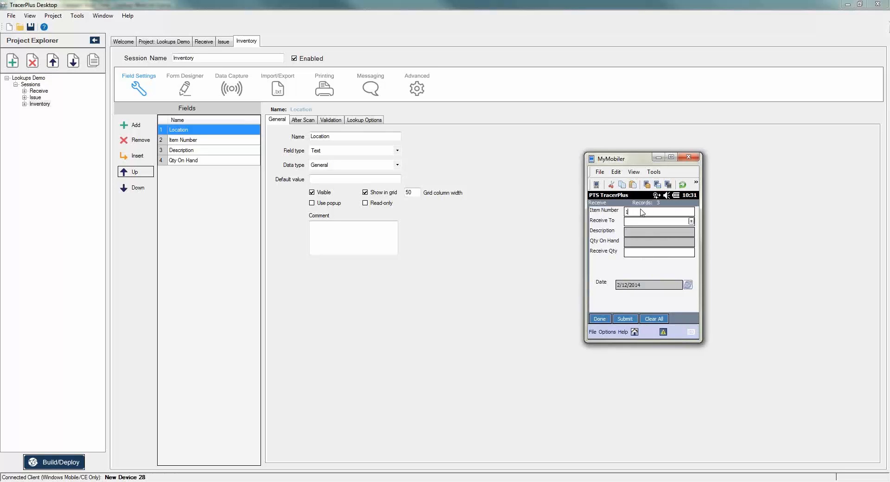
# Start another Receive record for item number 124124 with Stockroom 3 as the Receive To location.
pyautogui.write('124124')
pyautogui.press('Tab')
pyautogui.click(691, 222)
pyautogui.click(690, 234)
pyautogui.click(691, 222)
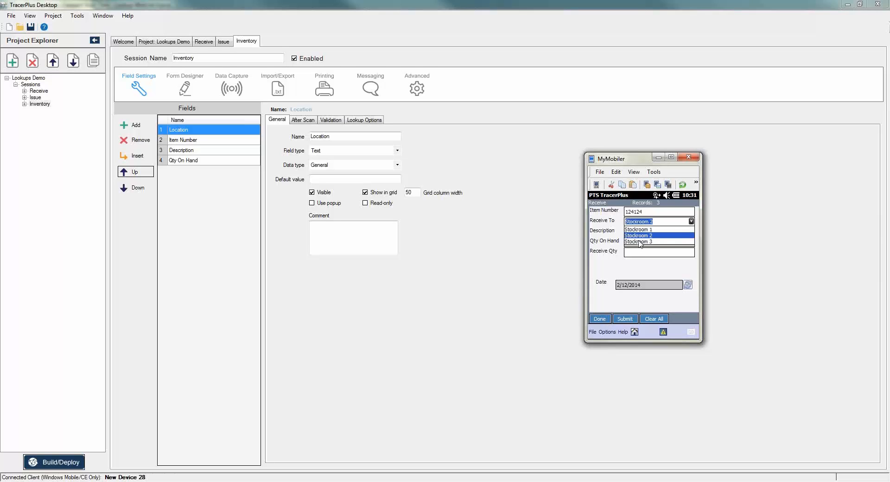
pyautogui.click(640, 242)
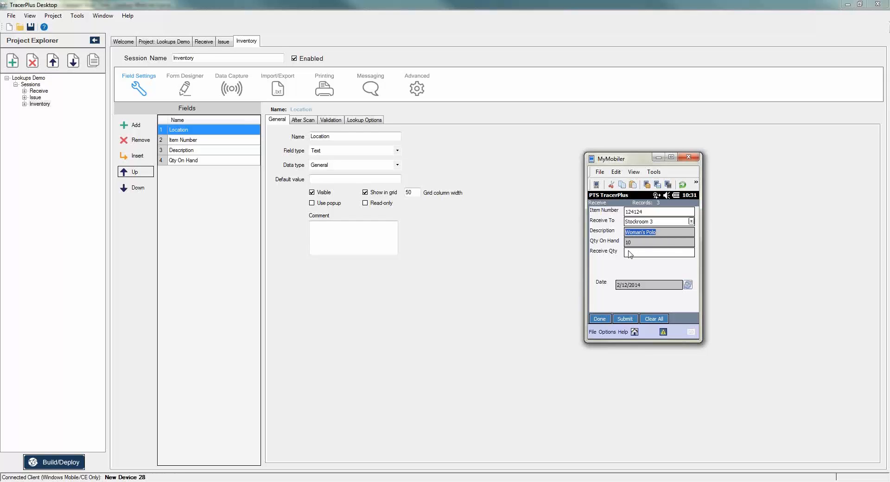
# Enter a Receive Qty of 50 for the Stockroom 3 record and submit it.
pyautogui.click(630, 253)
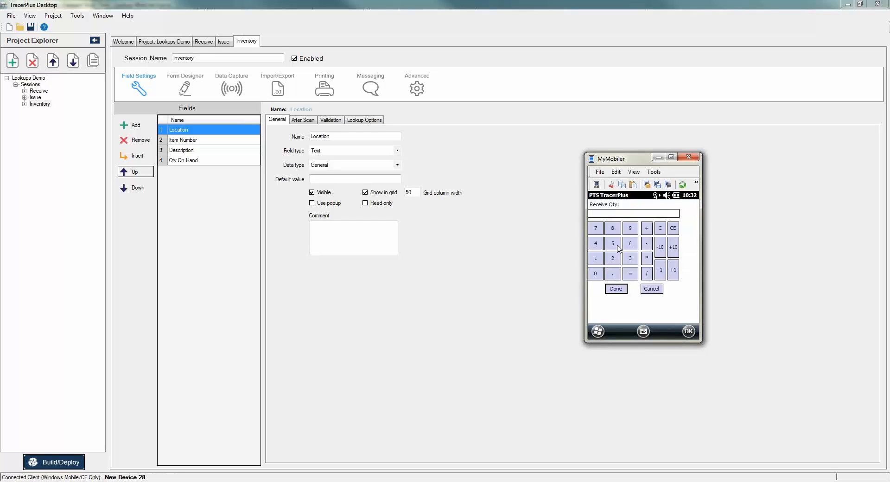
pyautogui.click(613, 243)
pyautogui.click(595, 274)
pyautogui.click(616, 288)
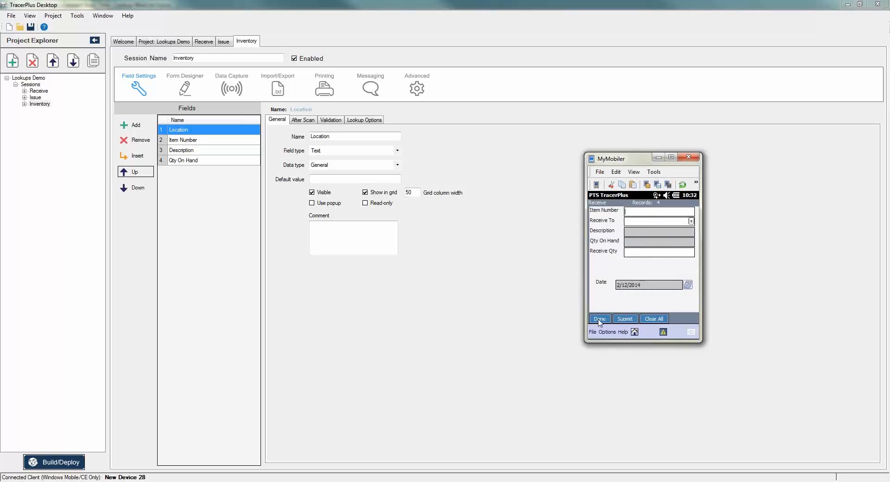
# Leave Receive data entry, view the Inventory records with a wider Location column, and check the quantities of the two received items.
pyautogui.click(599, 320)
pyautogui.click(643, 218)
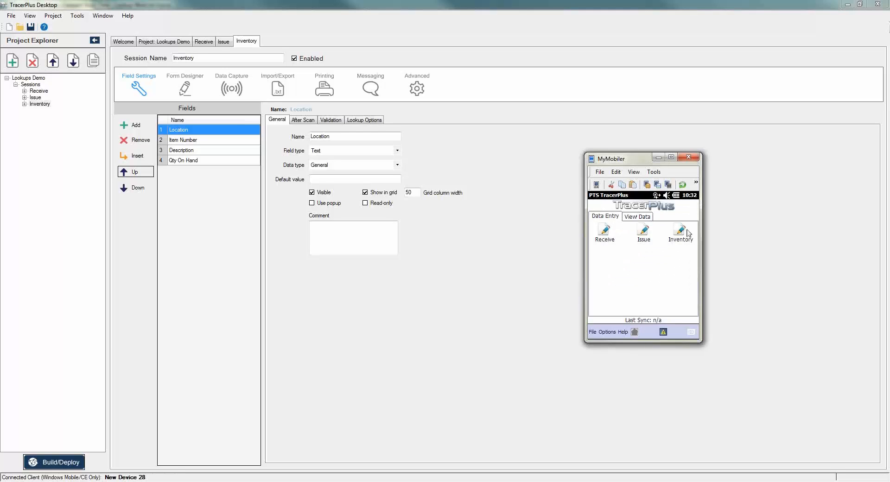
pyautogui.click(679, 230)
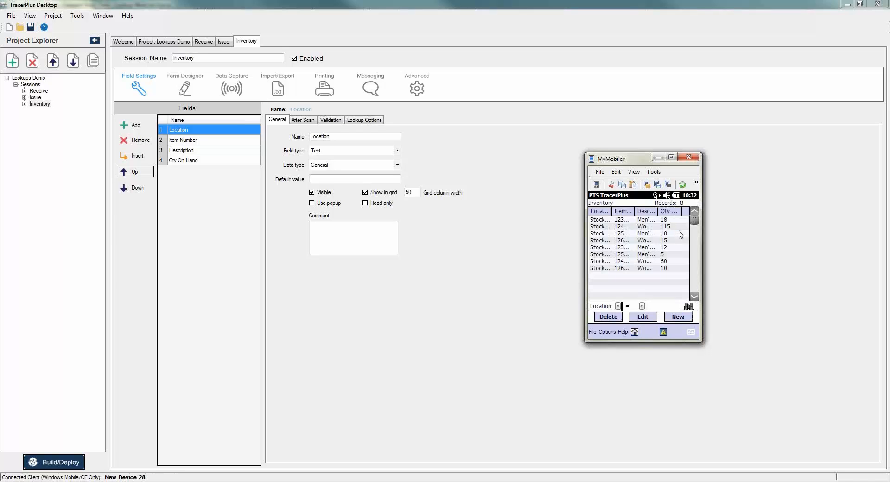
pyautogui.click(604, 227)
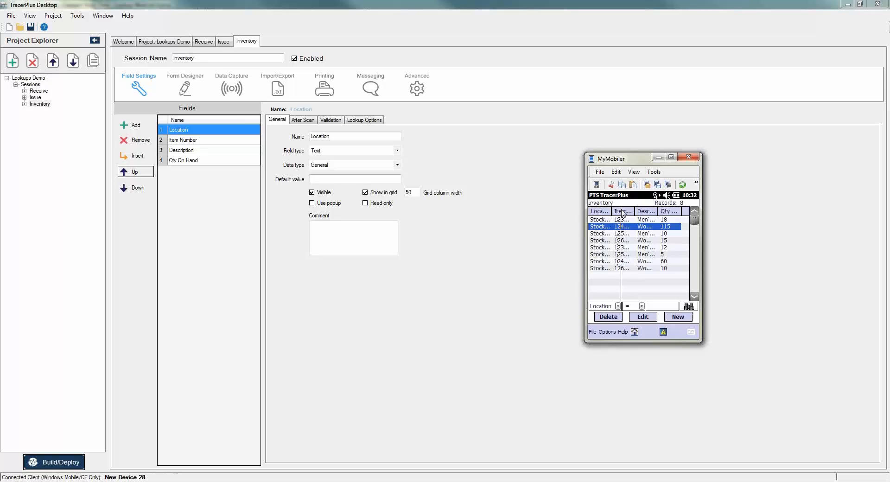
pyautogui.moveTo(612, 210); pyautogui.dragTo(625, 211)
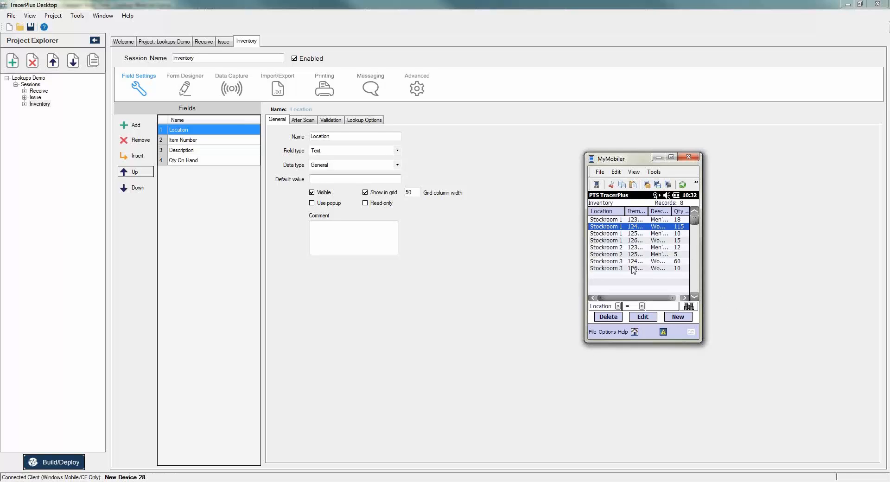
pyautogui.click(676, 263)
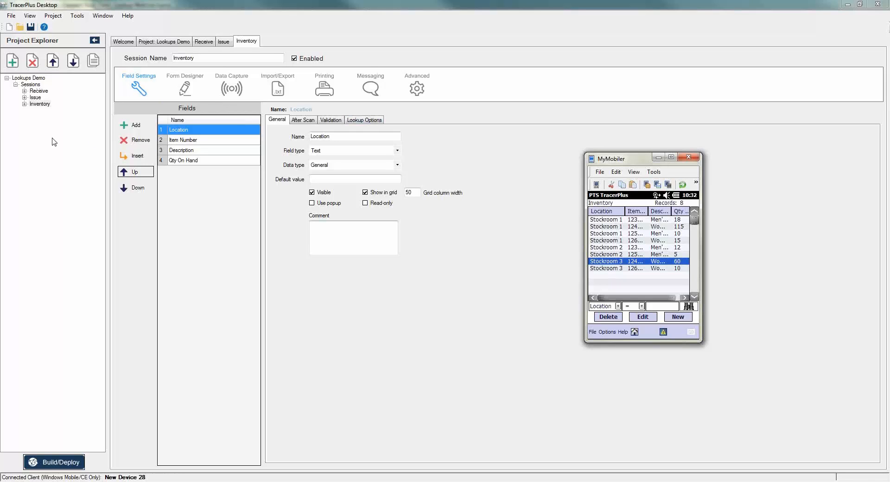
# Review the Update_Qty field's calculated options, available functions and general settings in the Receive session.
pyautogui.click(35, 97)
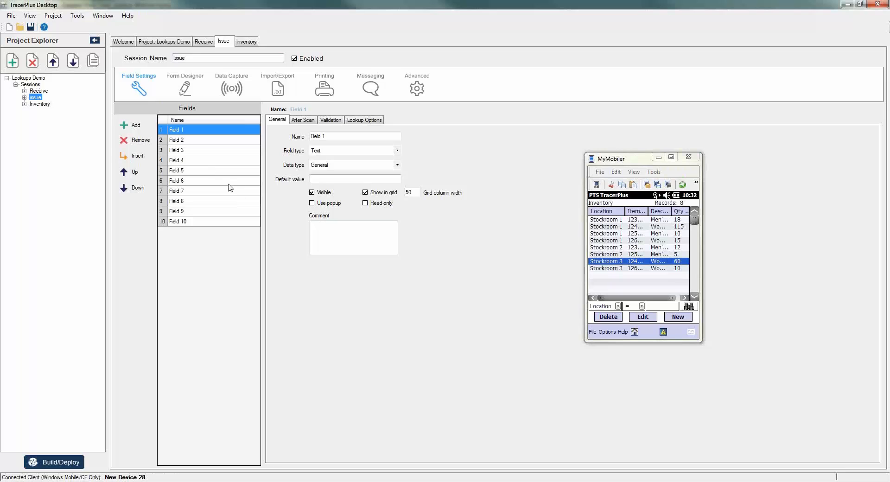
pyautogui.click(36, 91)
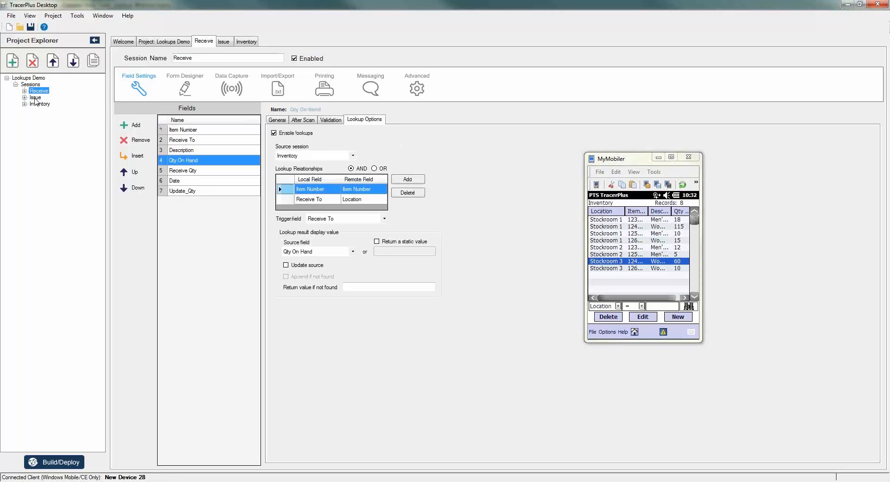
pyautogui.click(177, 191)
pyautogui.click(402, 120)
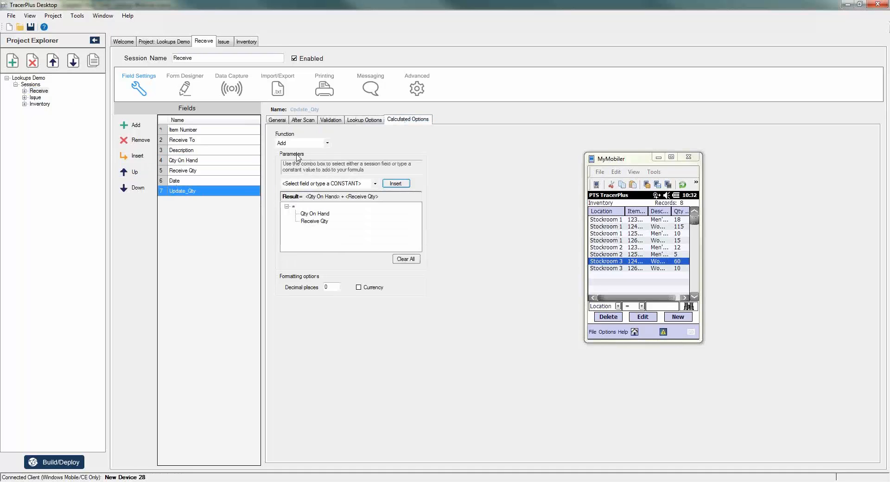
pyautogui.click(328, 144)
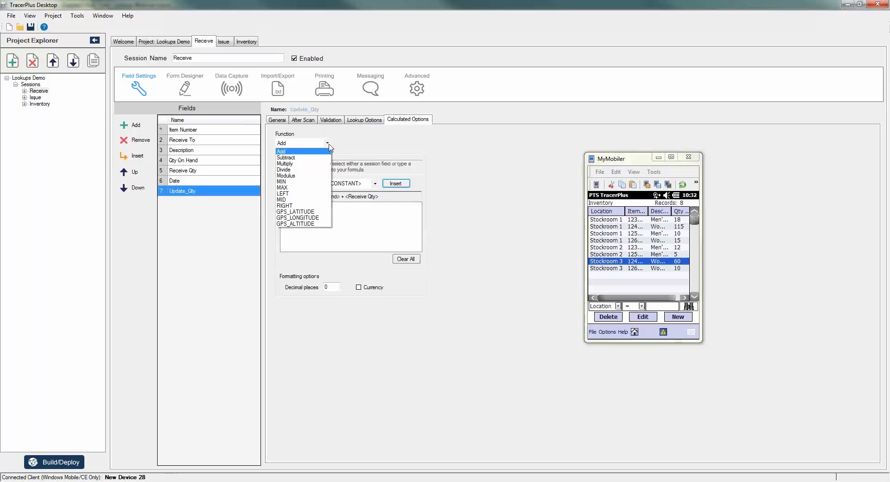
pyautogui.click(459, 166)
pyautogui.click(280, 122)
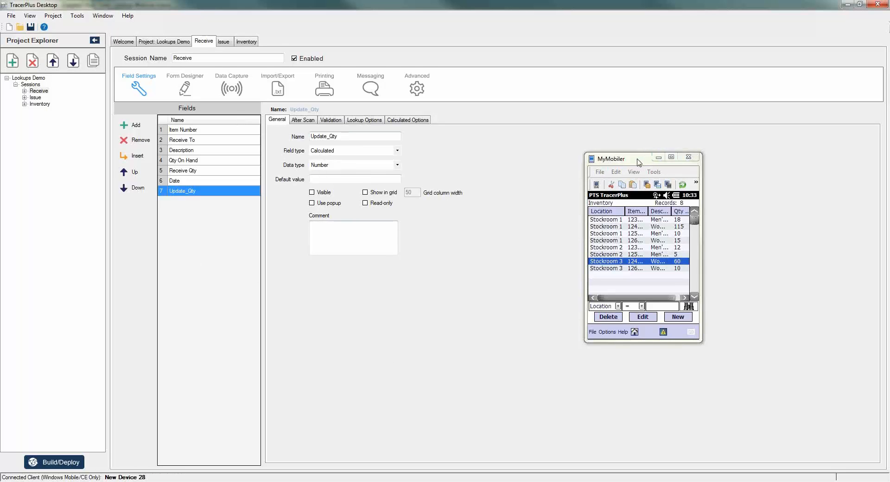
# Move the device window aside and show the Update_Qty field's lookup options.
pyautogui.moveTo(638, 163); pyautogui.dragTo(612, 146)
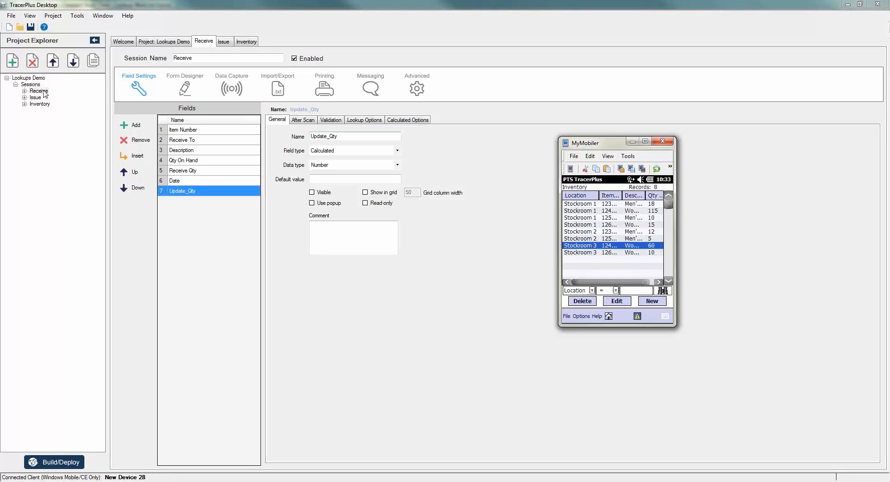
pyautogui.click(209, 192)
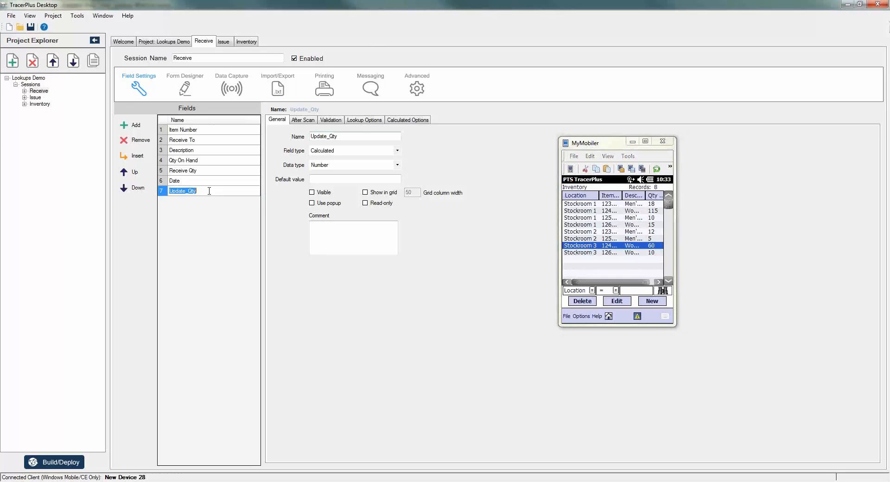
pyautogui.click(359, 122)
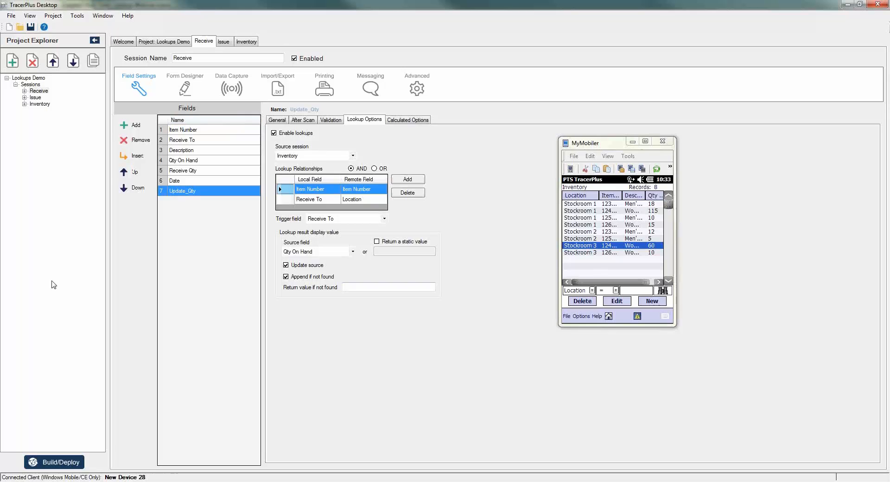
# Show the Description field's lookup options, and turn its Update source option on and back off.
pyautogui.click(183, 152)
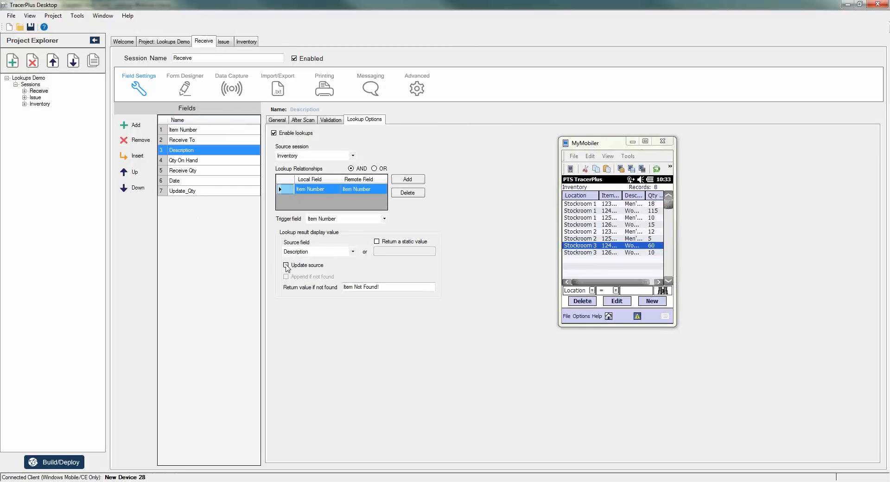
pyautogui.click(286, 265)
pyautogui.click(286, 265)
pyautogui.click(39, 92)
pyautogui.click(78, 459)
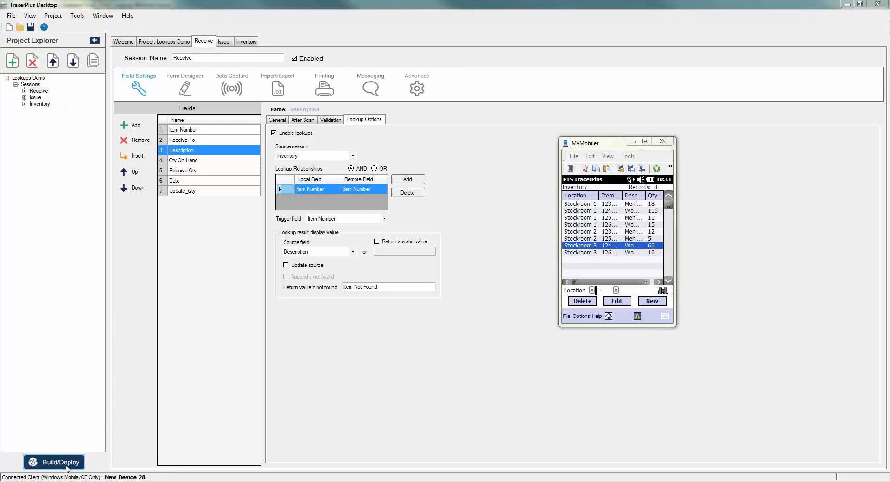
# Build and deploy the Lookups Demo project to the connected Windows Mobile device.
pyautogui.click(462, 310)
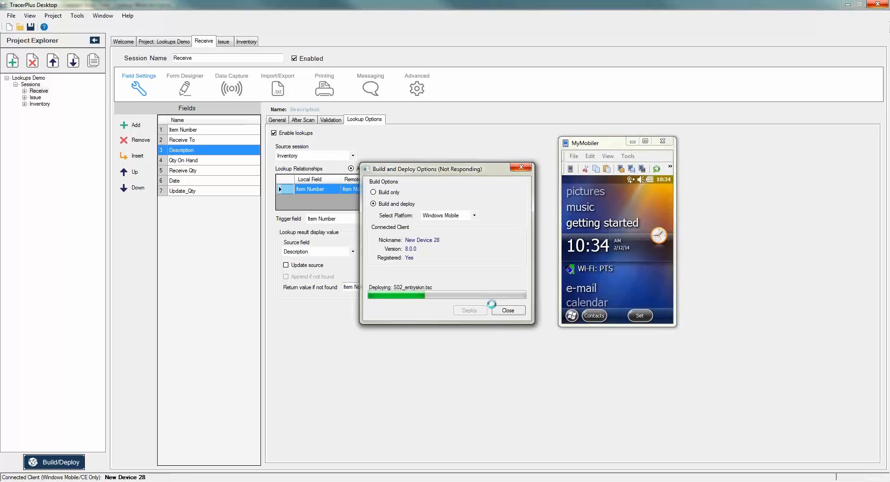
pyautogui.click(494, 310)
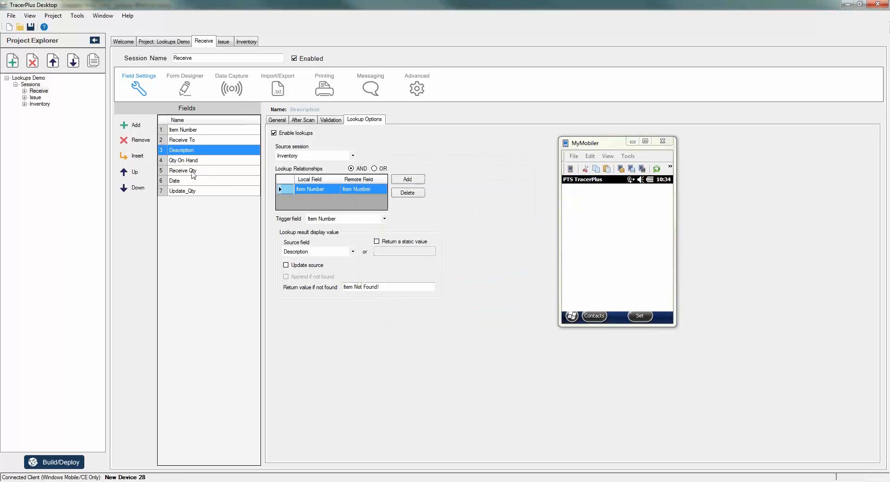
# Set the Qty On Hand lookup's return value if not found to 0 and redeploy the project to the Windows Mobile device.
pyautogui.click(187, 161)
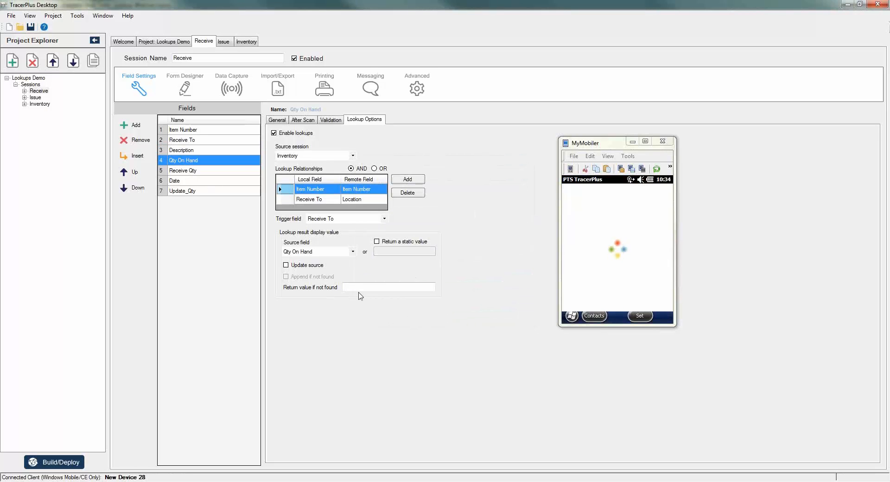
pyautogui.click(358, 288)
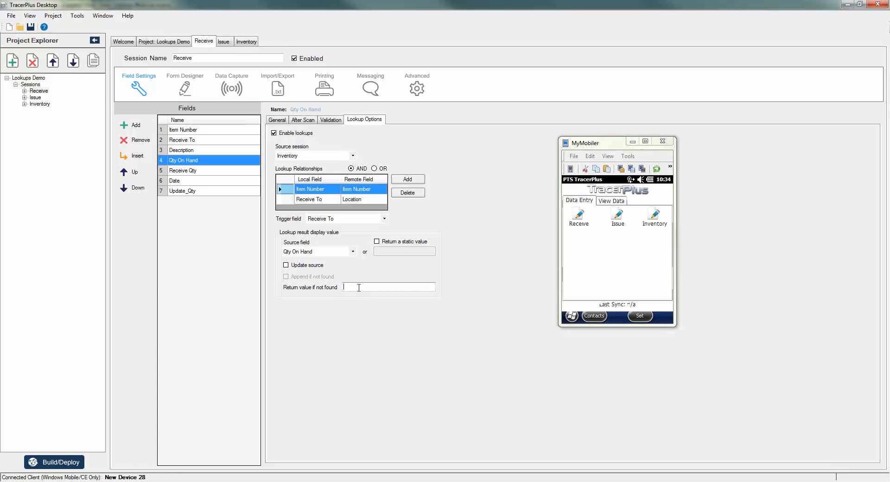
pyautogui.write('0')
pyautogui.press('Tab')
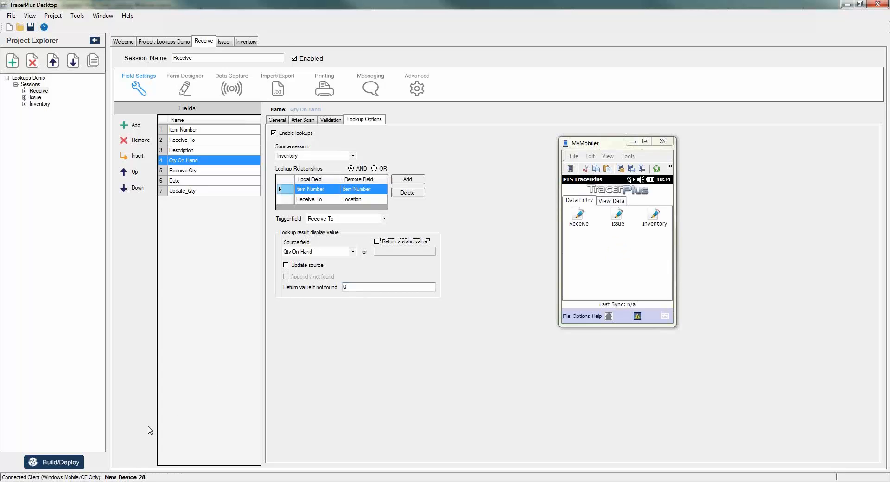
pyautogui.click(54, 462)
pyautogui.click(467, 307)
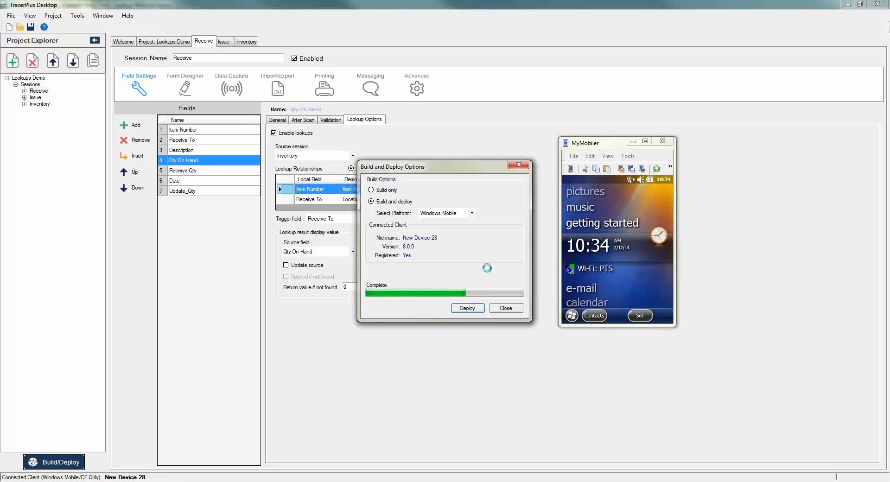
pyautogui.click(506, 309)
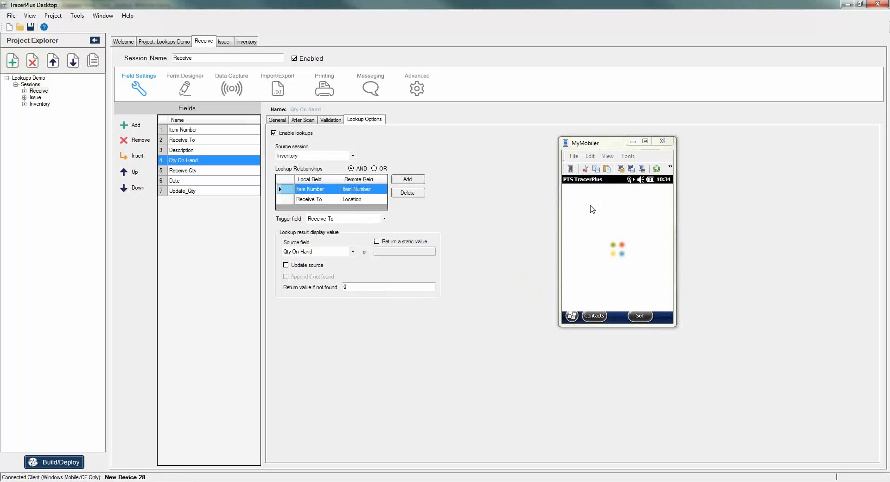
# On the device, submit a Receive record for item 124124 into Stockroom 2 with a receive quantity of 50.
pyautogui.click(575, 219)
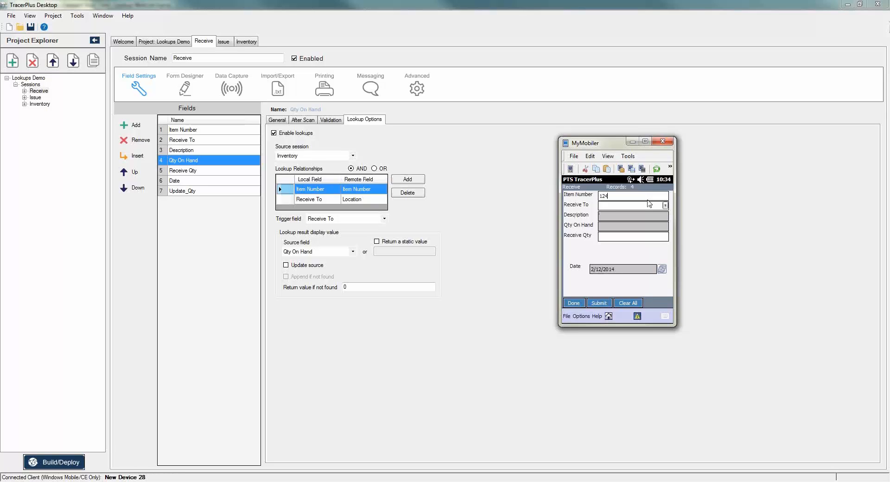
pyautogui.click(665, 205)
pyautogui.click(625, 220)
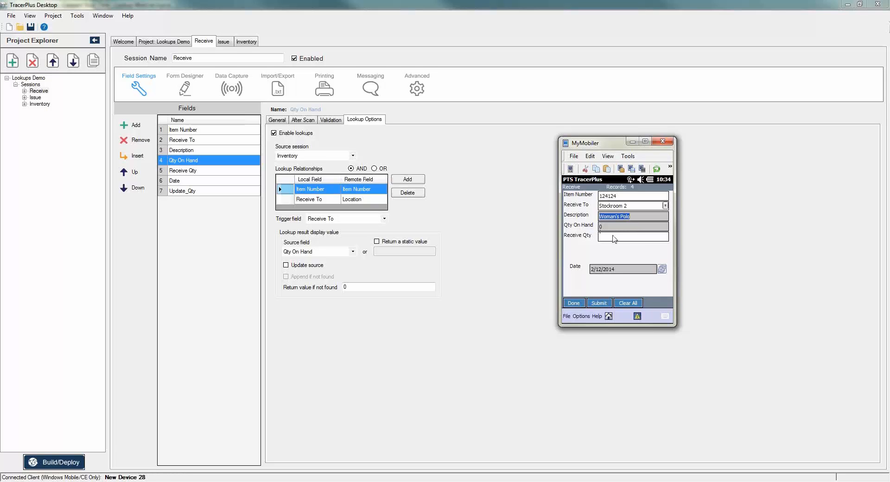
pyautogui.click(614, 239)
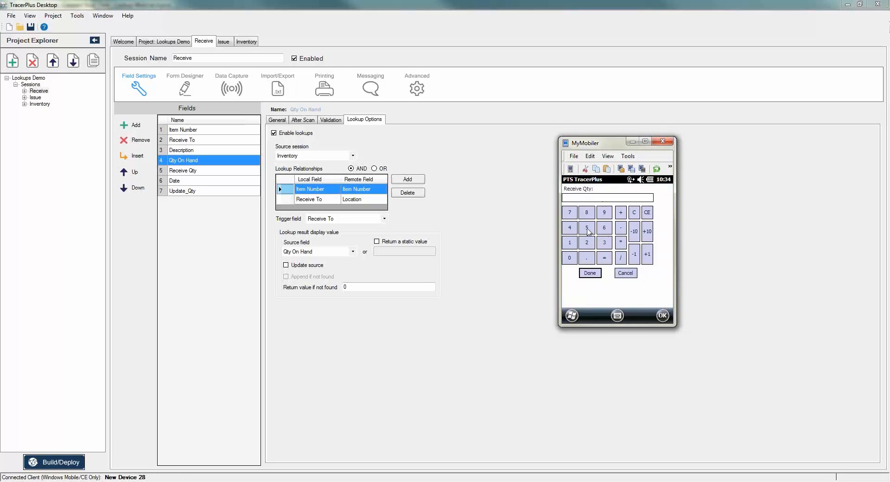
pyautogui.click(586, 227)
pyautogui.click(589, 273)
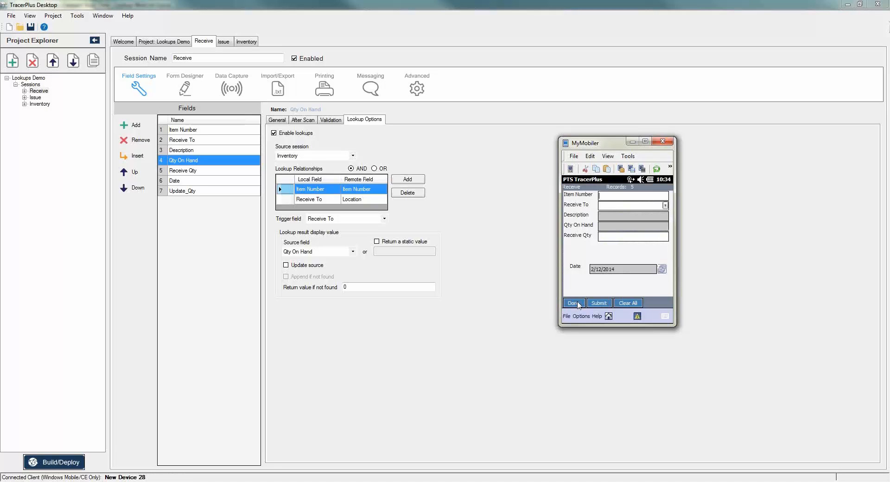
# Leave Receive data entry and examine the newly added Inventory record with wider Location and Item Number columns, then return to the device's home screen.
pyautogui.click(578, 304)
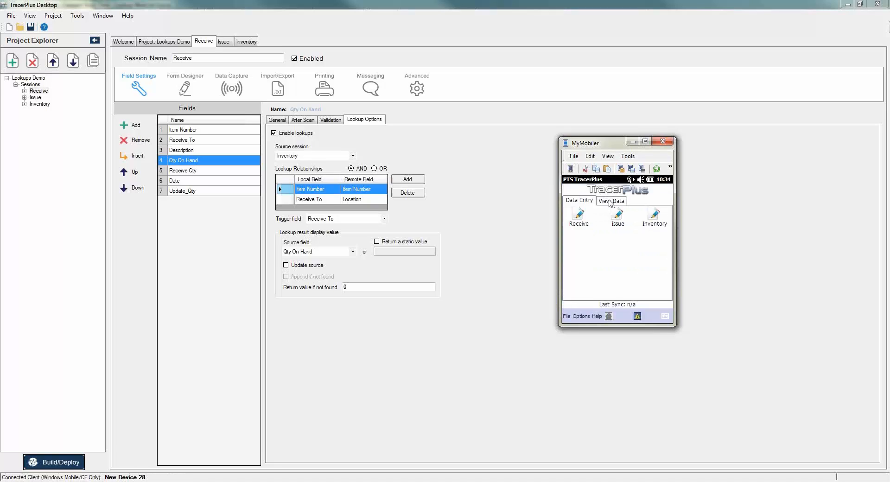
pyautogui.click(610, 201)
pyautogui.click(653, 214)
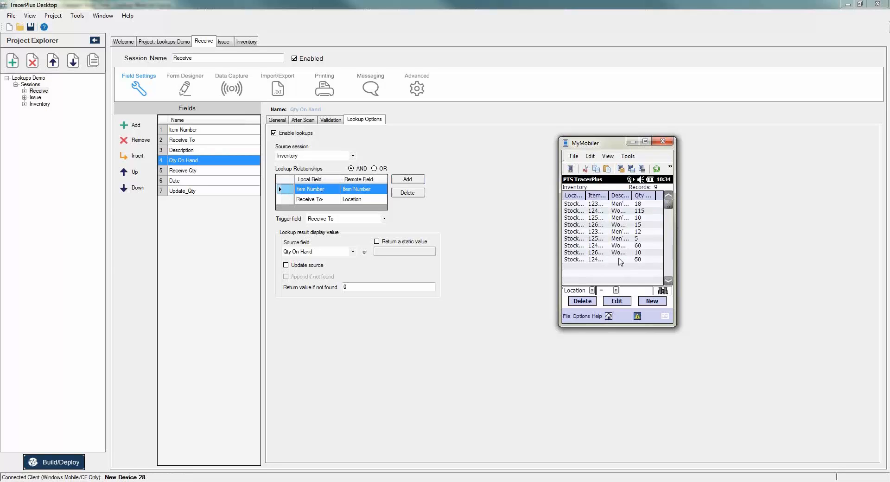
pyautogui.click(598, 260)
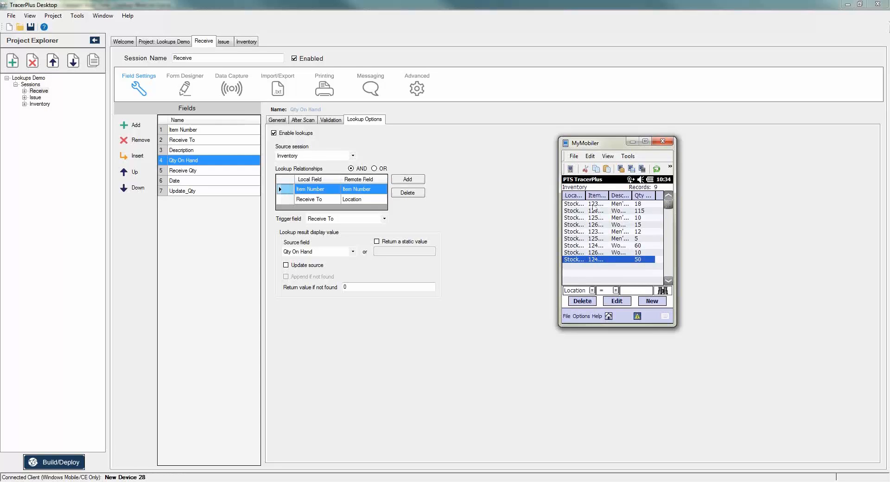
pyautogui.moveTo(586, 196); pyautogui.dragTo(637, 199)
pyautogui.click(646, 283)
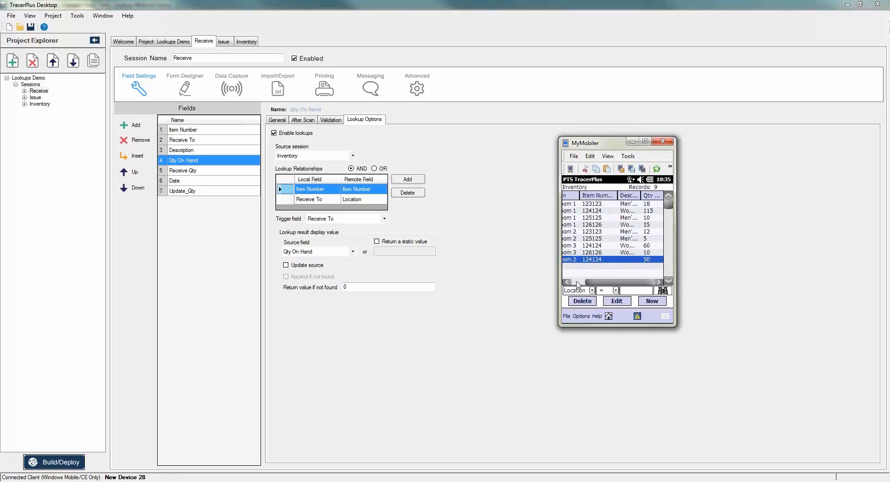
pyautogui.click(576, 282)
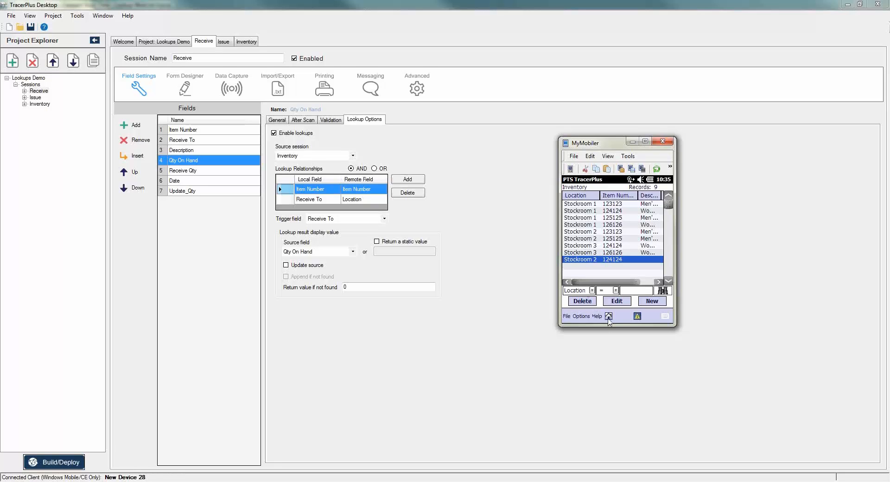
pyautogui.click(608, 317)
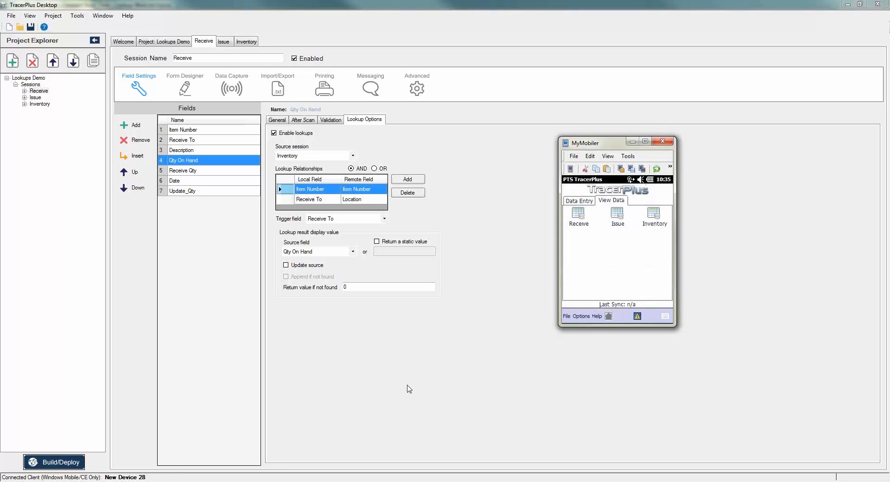
# Add two new sessions to the Lookups Demo project.
pyautogui.click(376, 373)
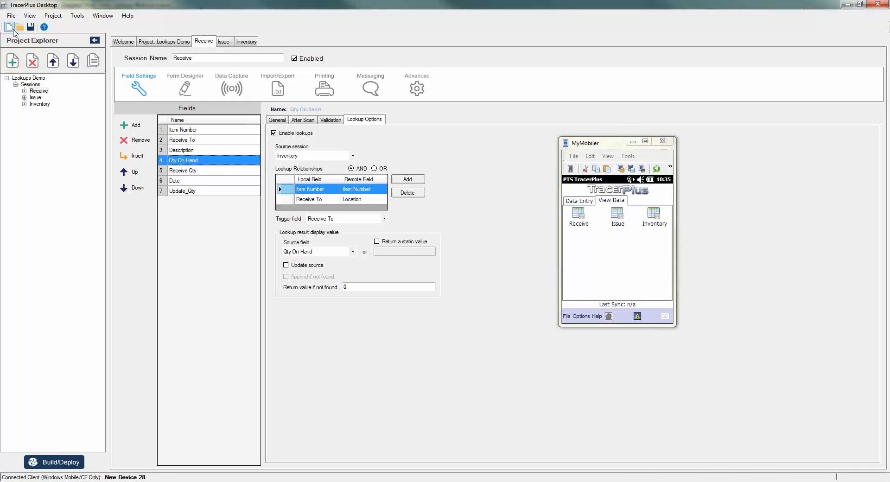
pyautogui.click(39, 91)
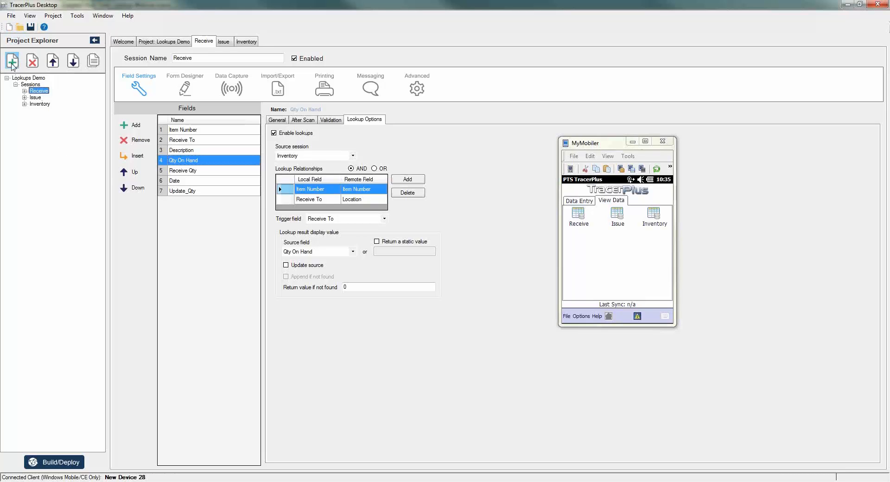
pyautogui.click(12, 61)
pyautogui.click(12, 61)
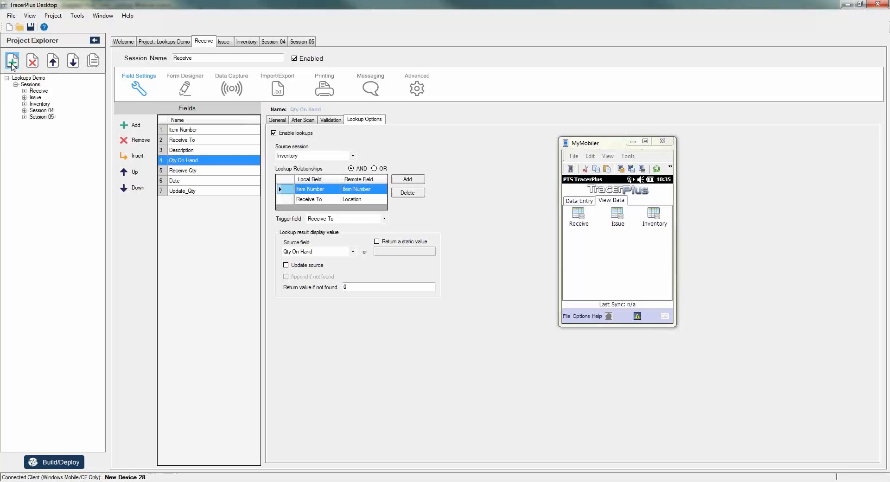
# Rename the two new sessions W/O and W/O Items.
pyautogui.click(41, 110)
pyautogui.moveTo(215, 58); pyautogui.dragTo(158, 57)
pyautogui.write('W/')
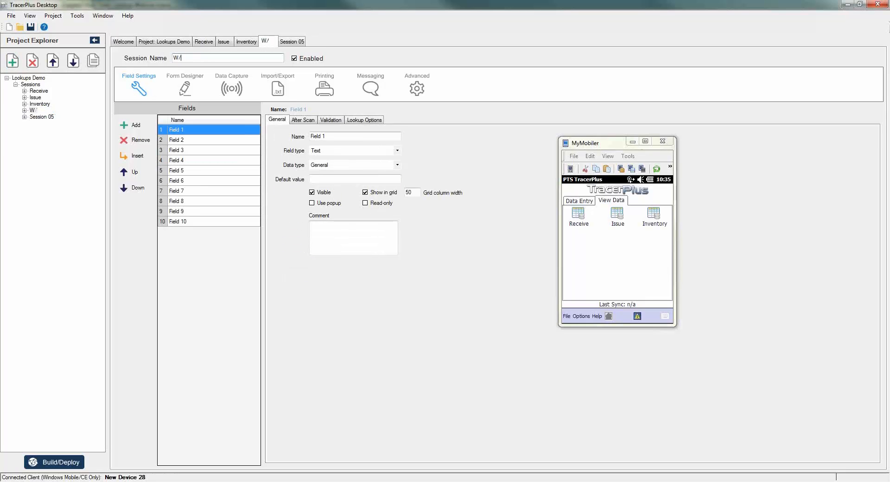
pyautogui.write('O')
pyautogui.click(45, 116)
pyautogui.moveTo(213, 57); pyautogui.dragTo(166, 55)
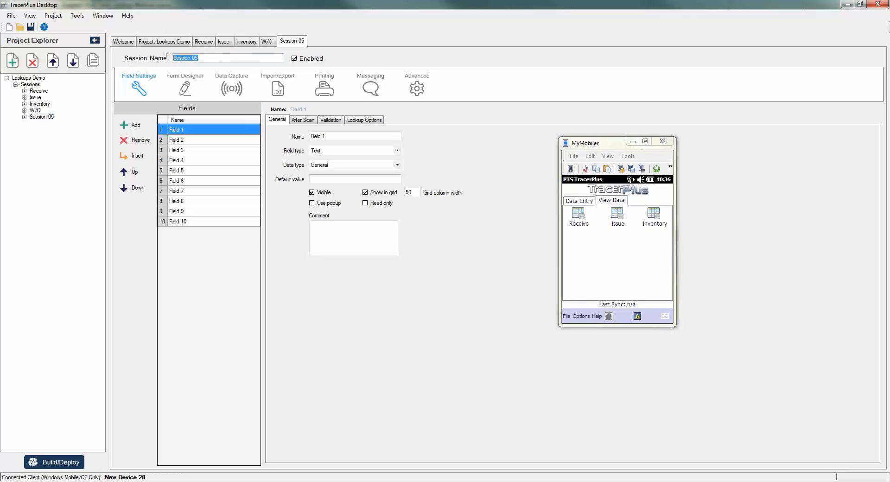
pyautogui.write('W/O')
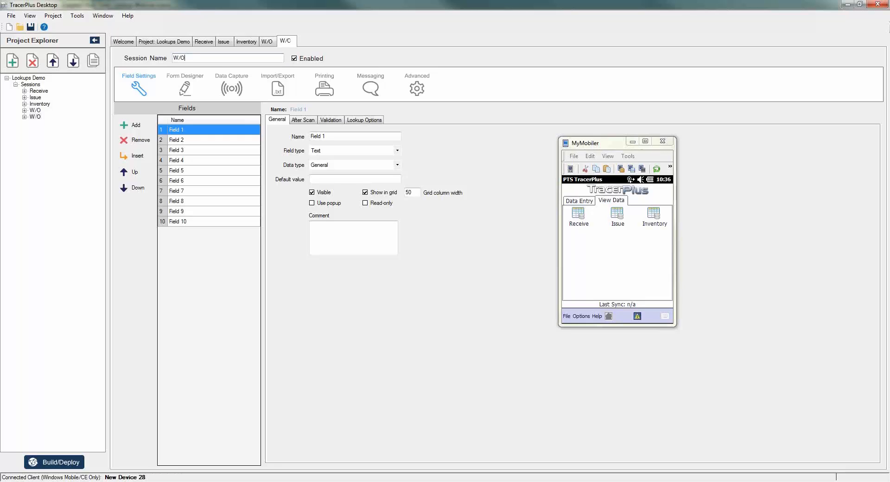
pyautogui.write(' Items')
pyautogui.press('Tab')
# Name the first three fields of the W/O session Date, W/O# and Customer.
pyautogui.click(36, 110)
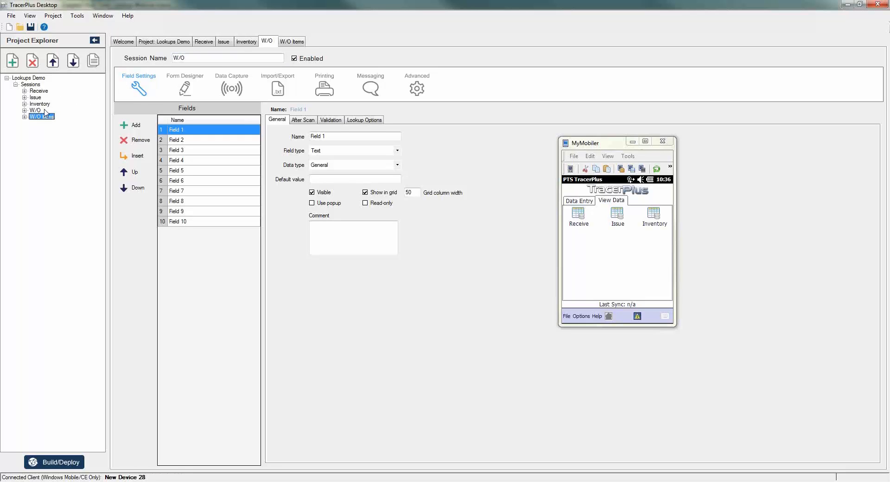
pyautogui.click(198, 130)
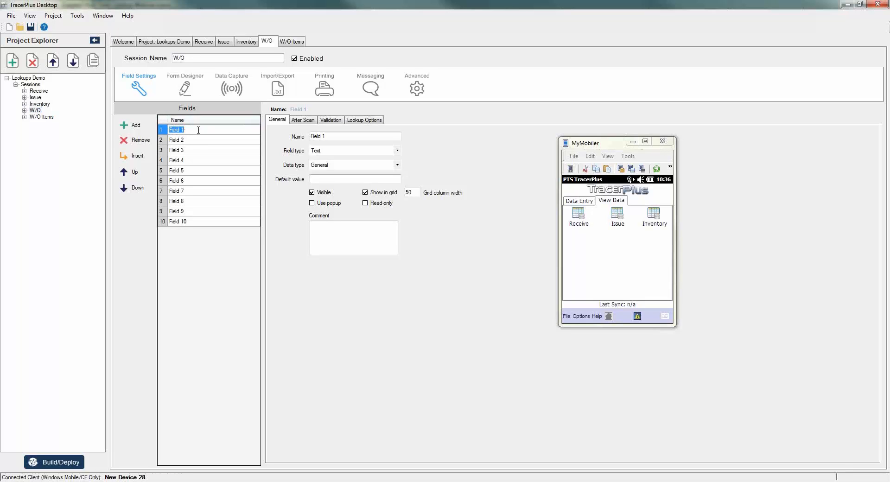
pyautogui.write('Date')
pyautogui.press('Return')
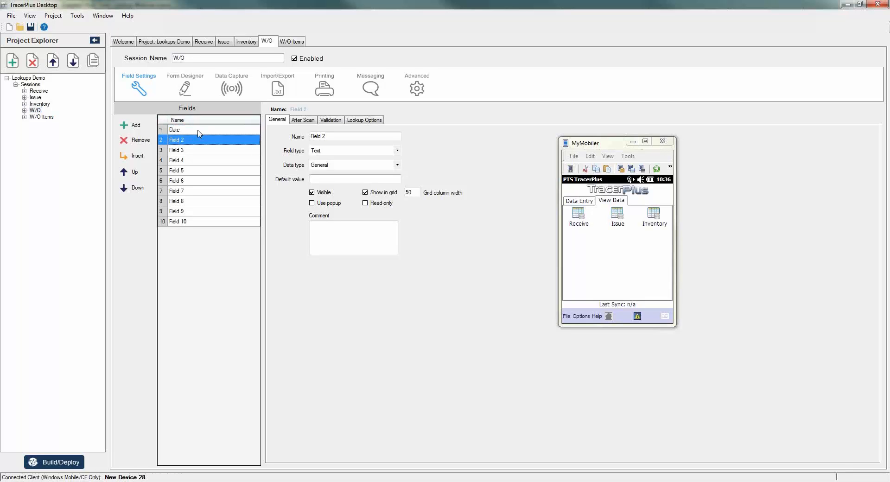
pyautogui.write('W/O#')
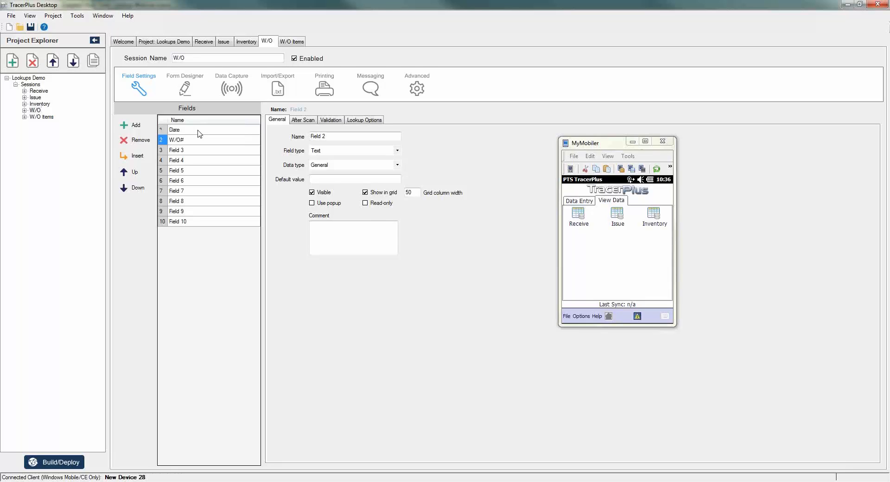
pyautogui.press('Return')
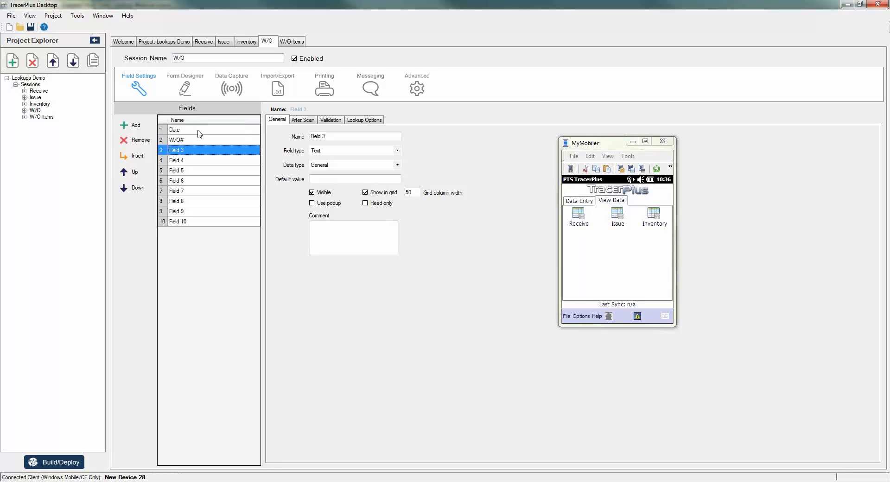
pyautogui.write('C')
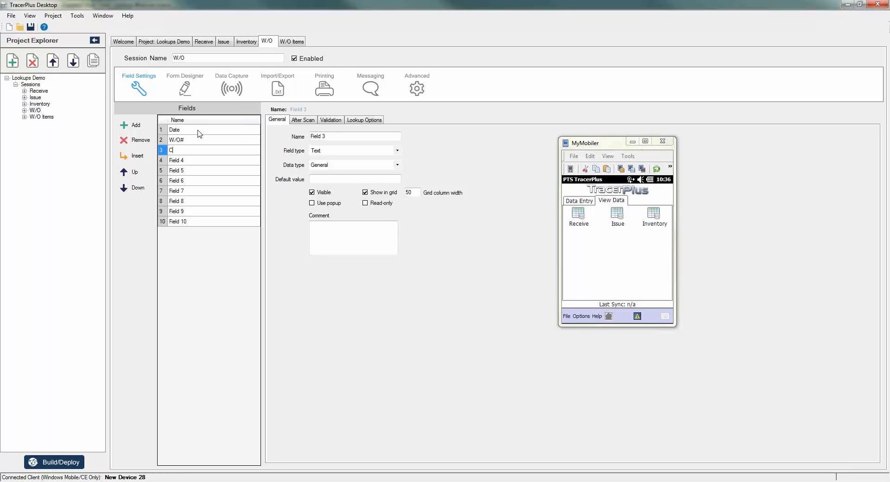
pyautogui.write('ustomer')
pyautogui.press('Return')
# Name the fourth, fifth and sixth fields of the W/O session Problem, Picture and Notes.
pyautogui.write('Proble')
pyautogui.write('m')
pyautogui.press('Return')
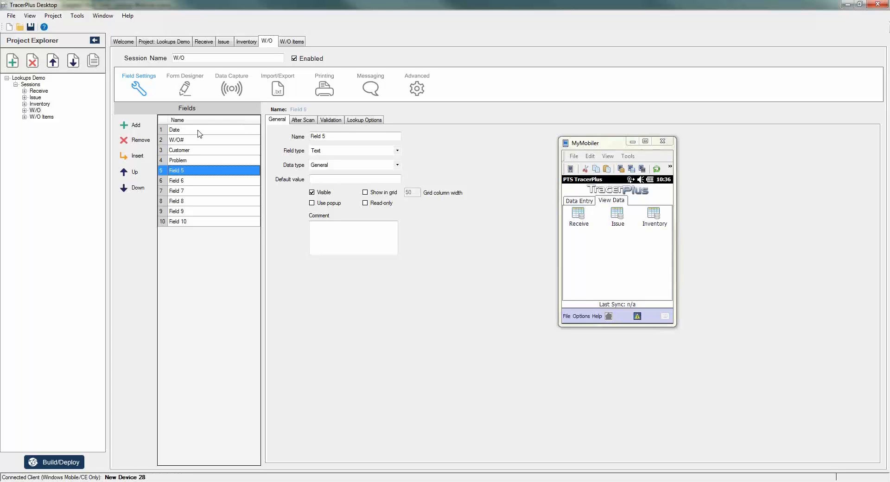
pyautogui.write('Picture')
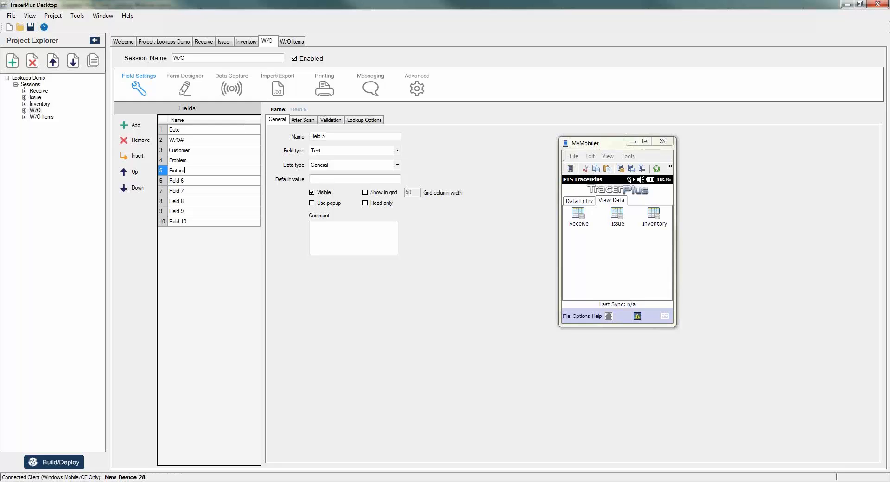
pyautogui.press('Return')
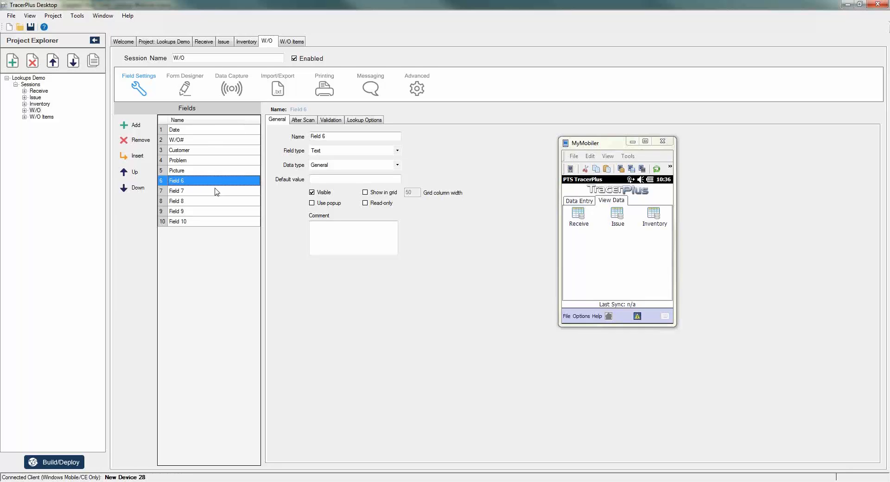
pyautogui.write('Notes')
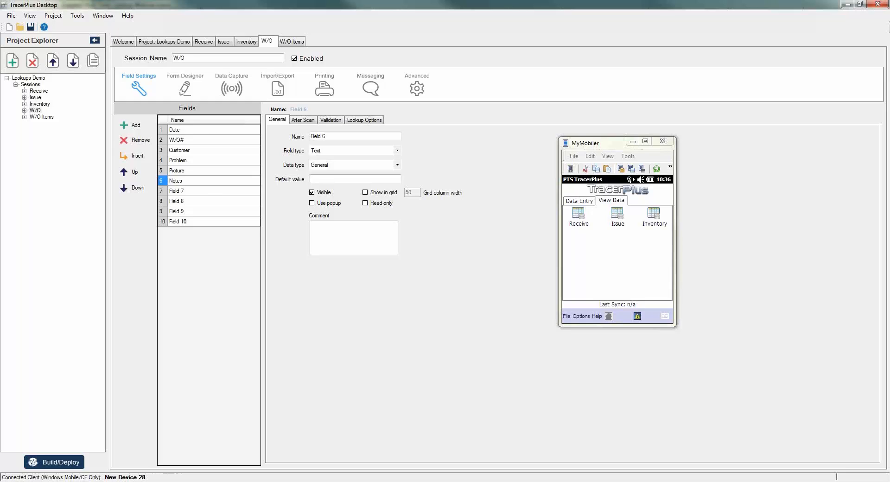
# Name the seventh and eighth fields of the W/O session Item Number and Qty.
pyautogui.click(217, 191)
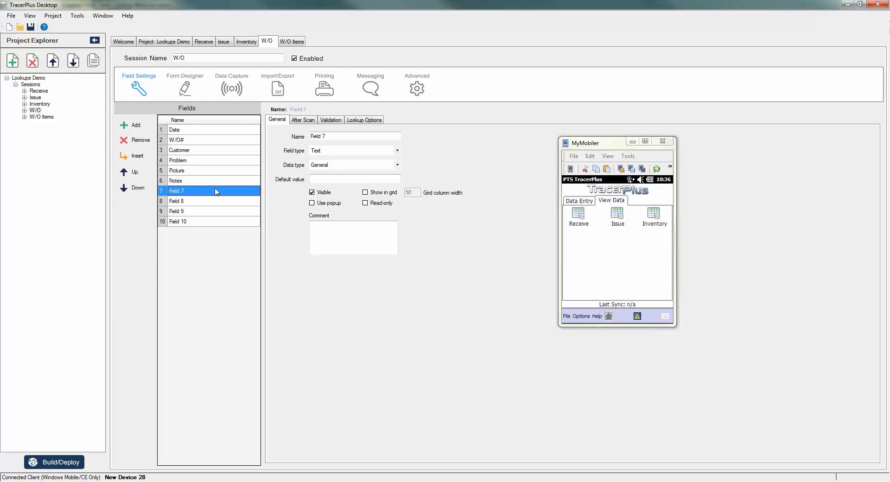
pyautogui.write('Item')
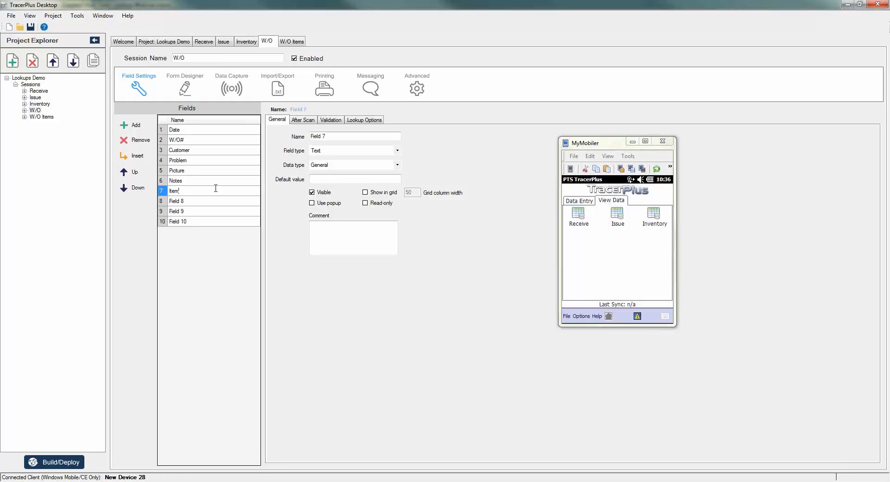
pyautogui.write(' Number')
pyautogui.press('Return')
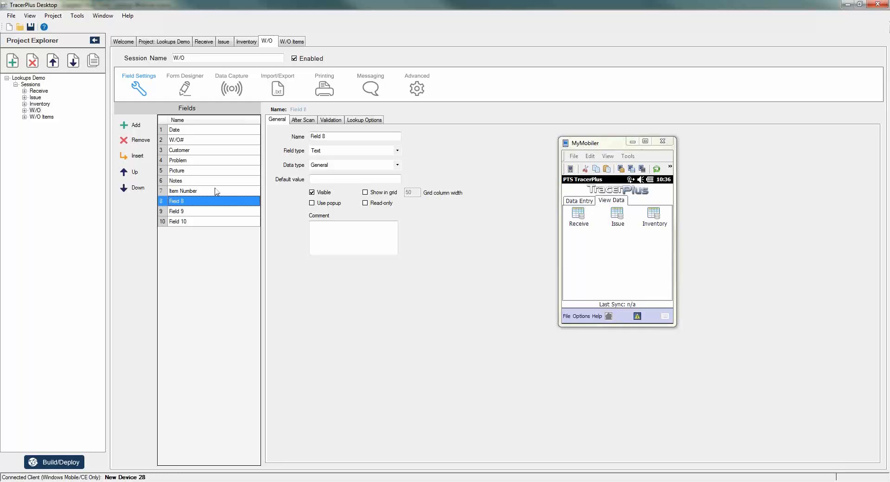
pyautogui.write('Qty')
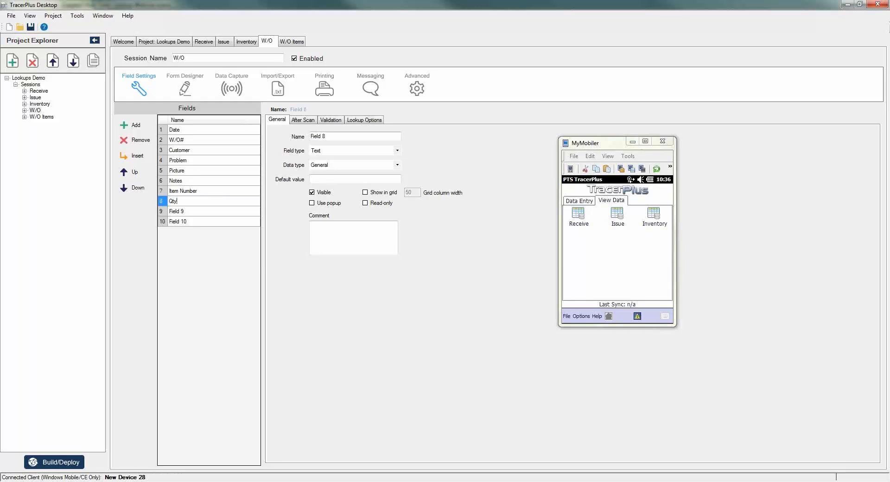
pyautogui.press('Return')
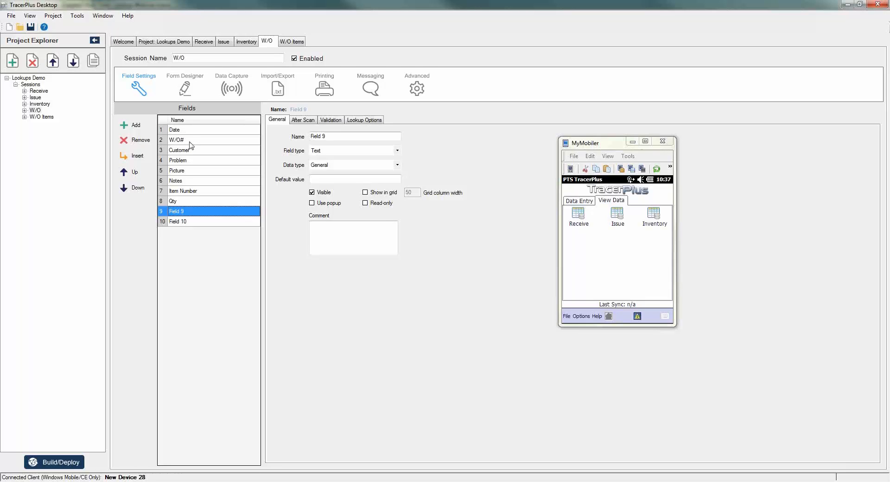
# Set the W/O session to update existing records based on the W/O# field.
pyautogui.click(189, 142)
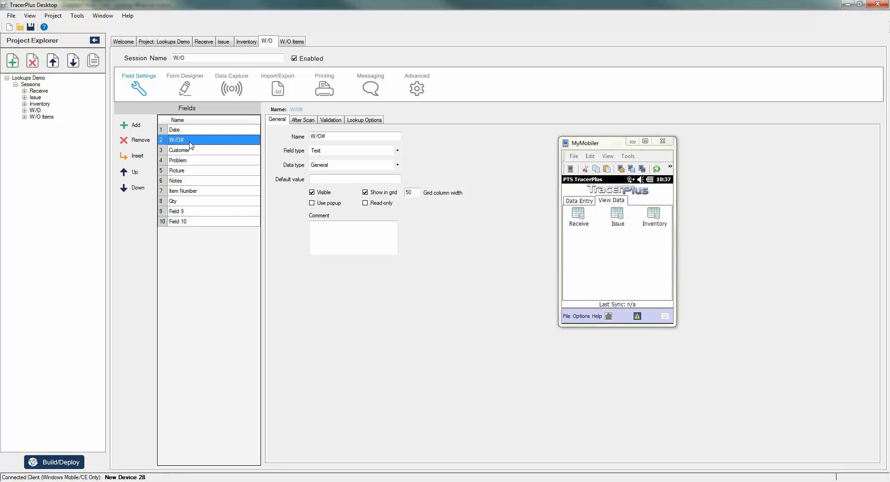
pyautogui.click(425, 89)
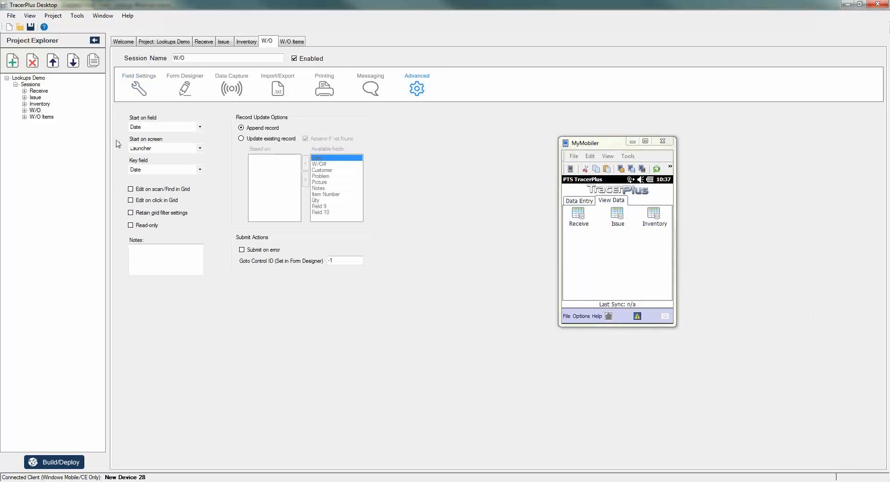
pyautogui.click(241, 139)
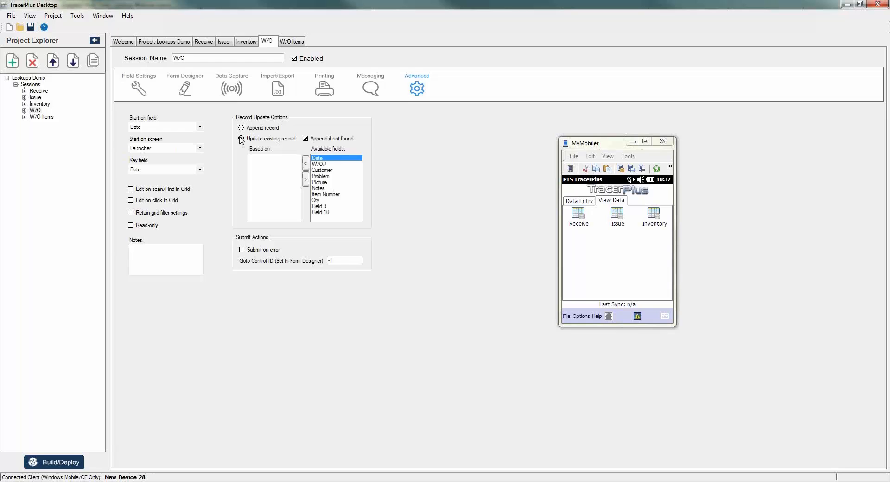
pyautogui.click(320, 164)
pyautogui.click(305, 164)
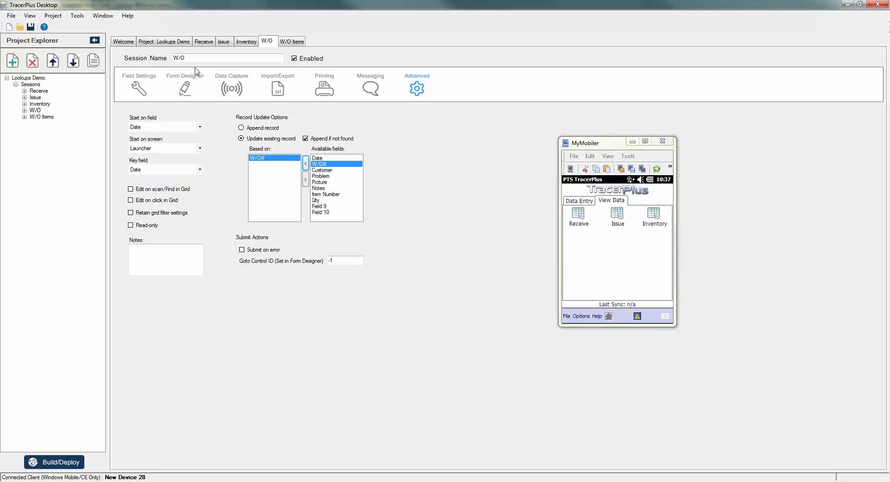
# Set the W/O session's Date field to the DateTime data type with the M/dd/yyyy date format.
pyautogui.click(139, 88)
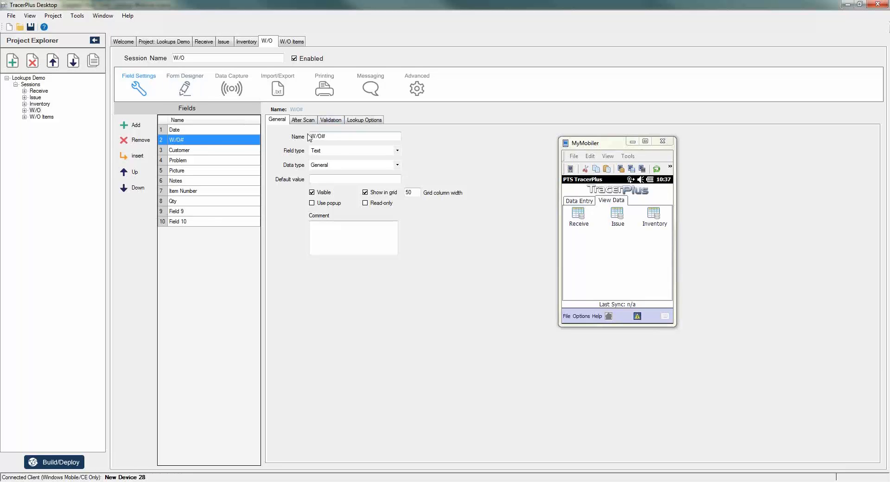
pyautogui.click(210, 131)
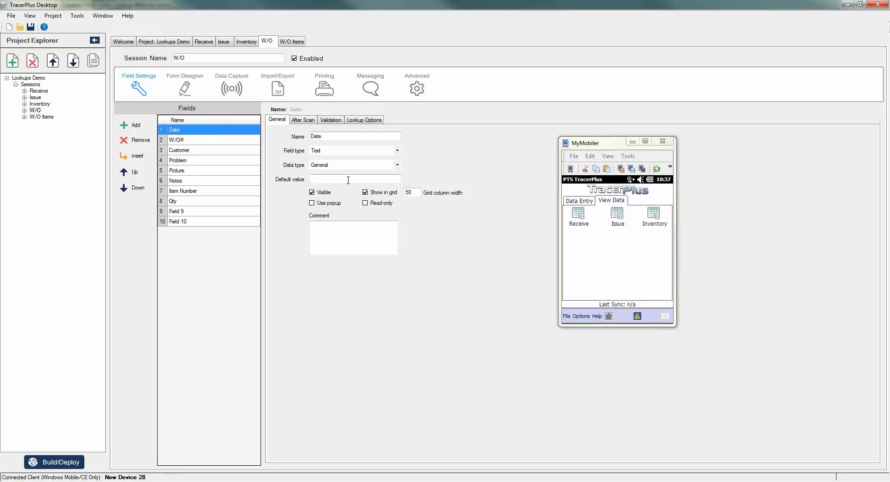
pyautogui.click(376, 166)
pyautogui.click(331, 185)
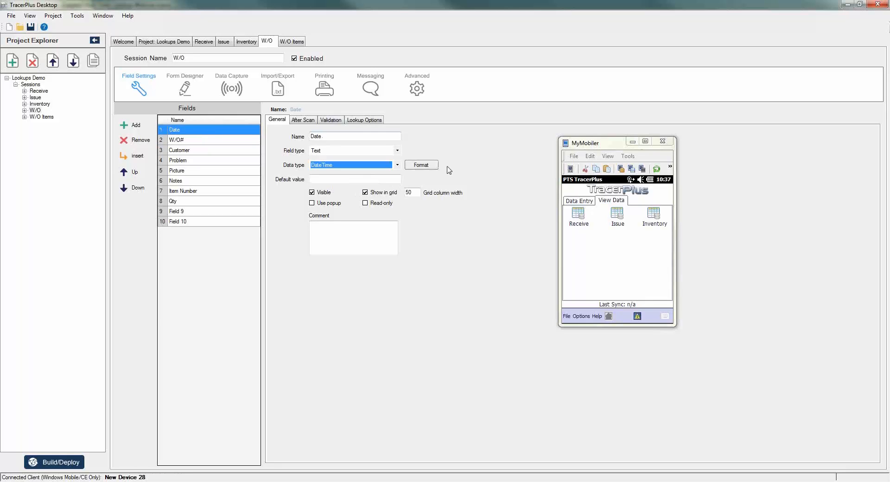
pyautogui.click(431, 166)
pyautogui.click(493, 236)
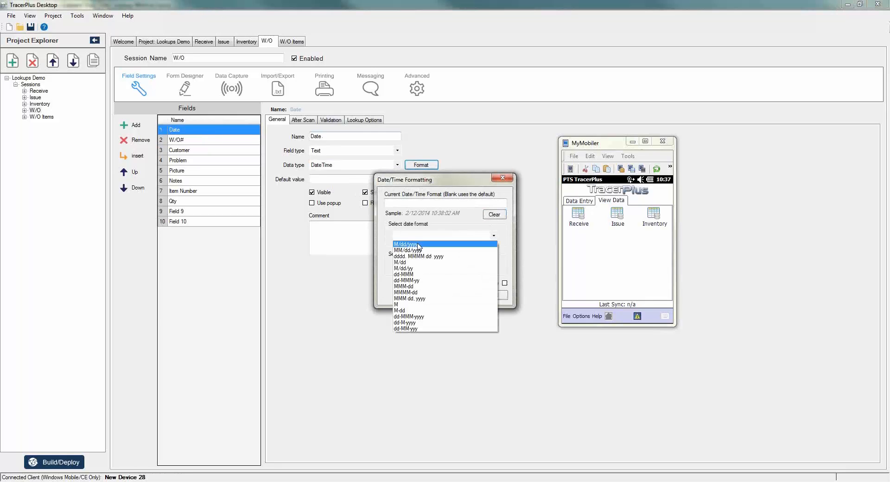
pyautogui.click(419, 247)
pyautogui.click(441, 295)
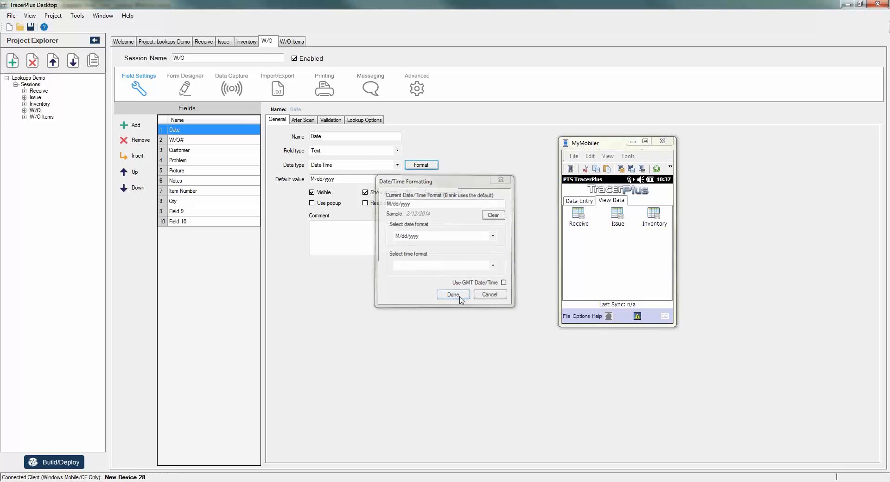
# Change the field type of the W/O session's Customer field to Drop Down.
pyautogui.click(235, 139)
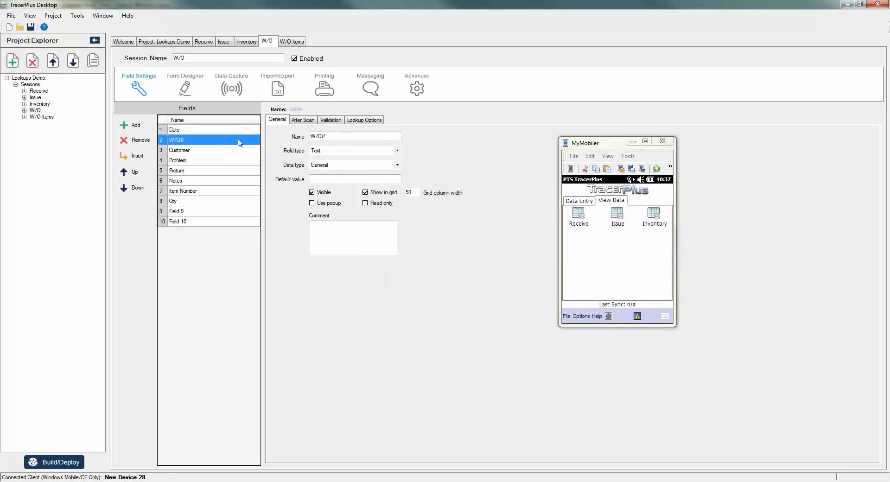
pyautogui.click(180, 151)
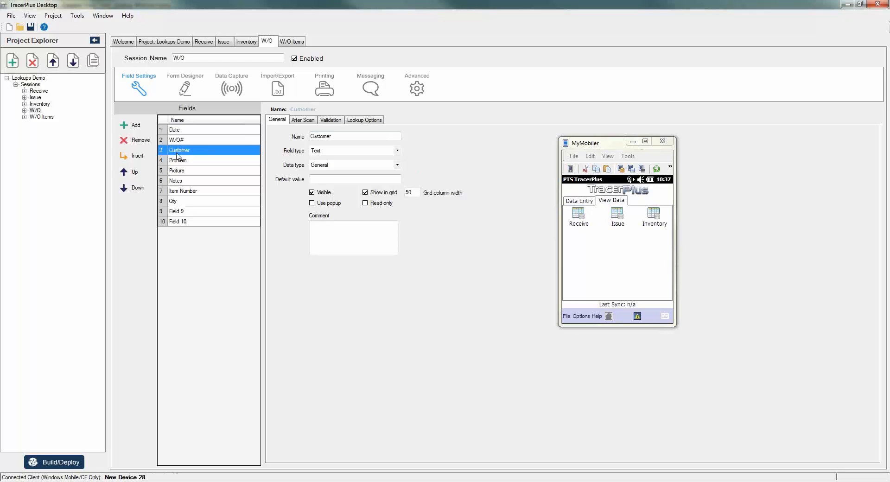
pyautogui.click(397, 151)
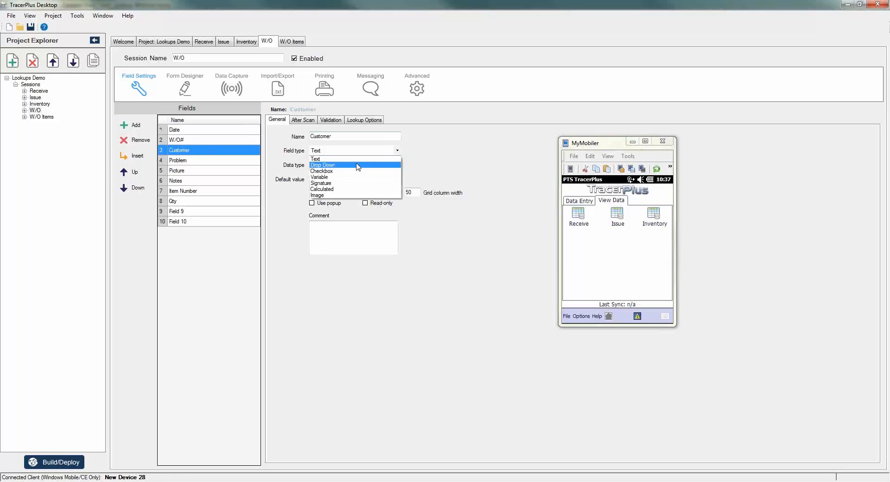
pyautogui.click(357, 168)
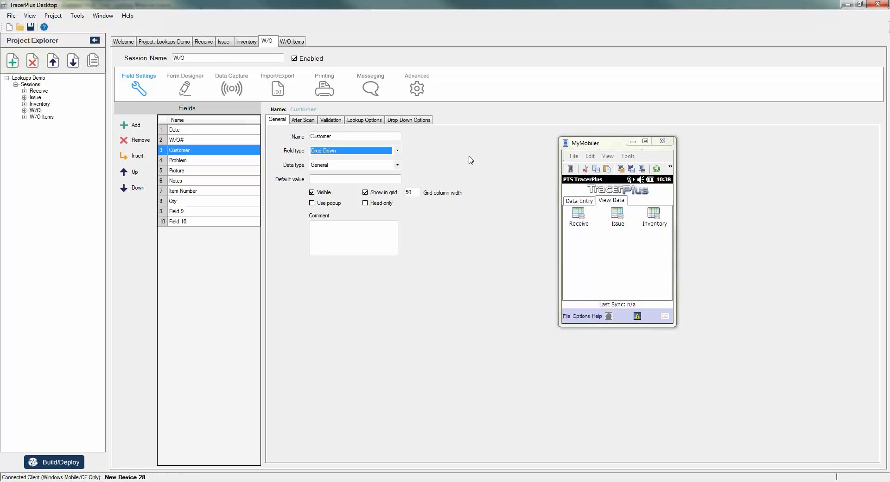
# Enter three customers' full names as display values in the Customer field's drop-down items.
pyautogui.click(397, 121)
pyautogui.click(296, 155)
pyautogui.click(295, 155)
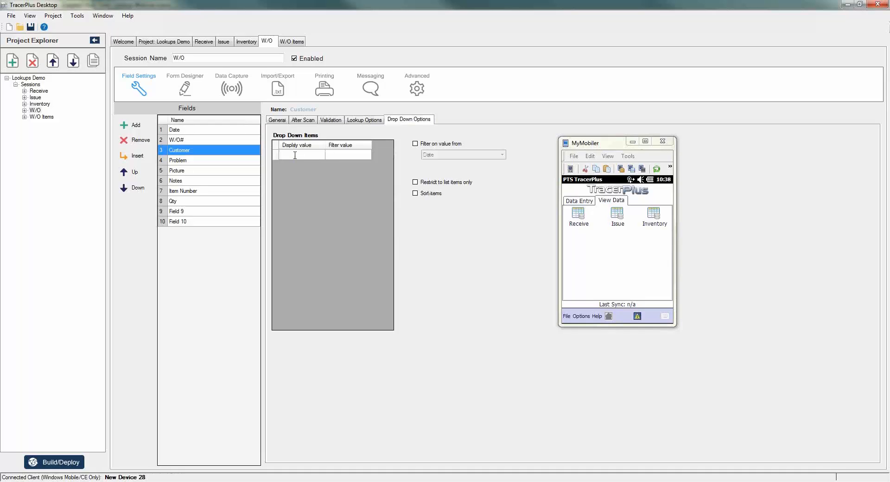
pyautogui.write('John Smith')
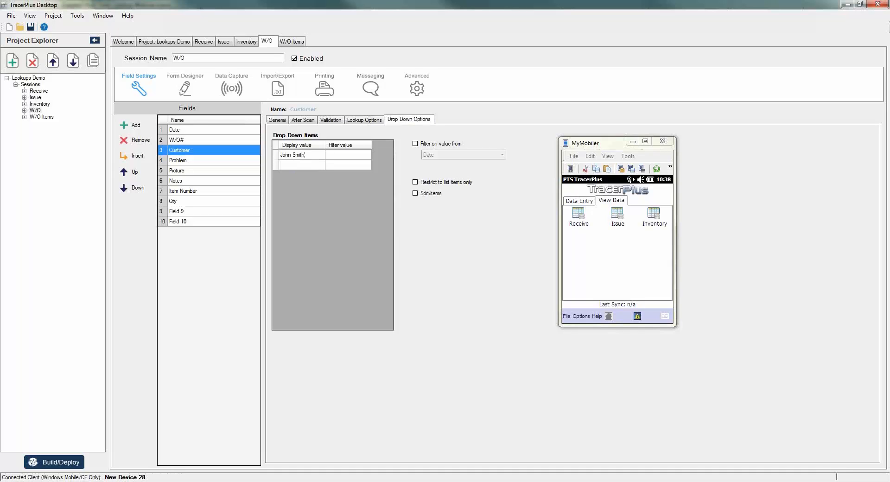
pyautogui.press('Return')
pyautogui.write('Bill Jones')
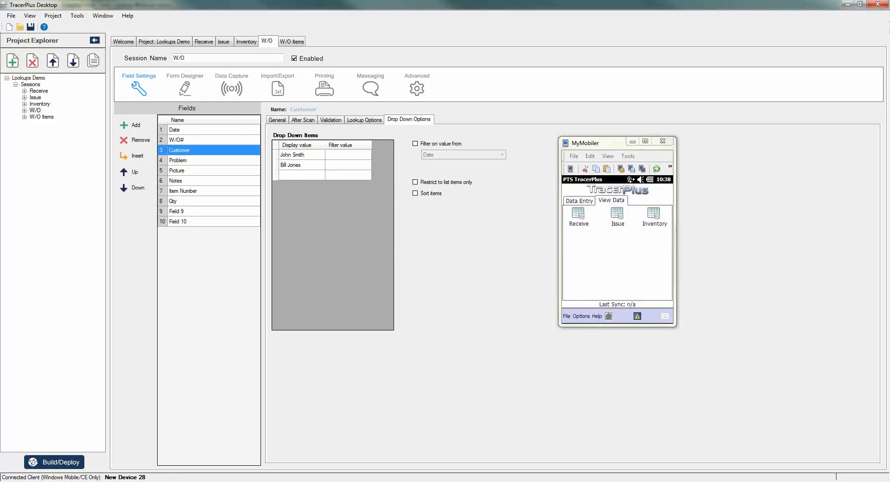
pyautogui.click(301, 175)
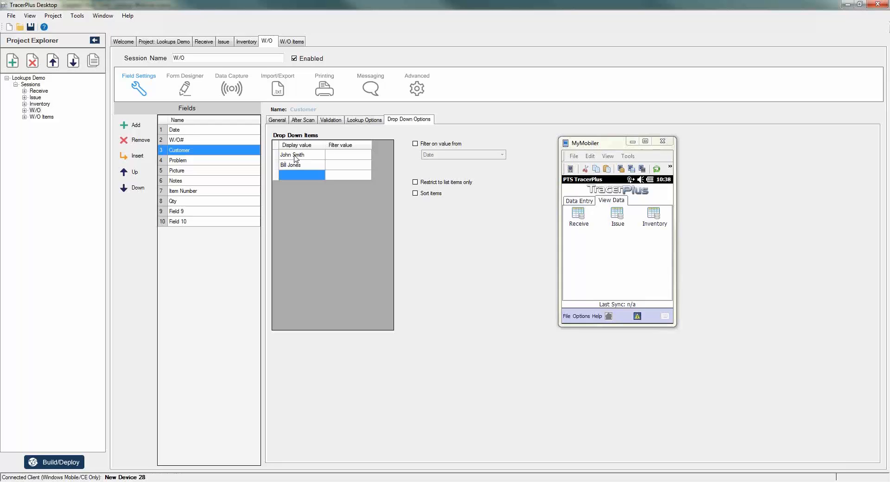
pyautogui.write('William')
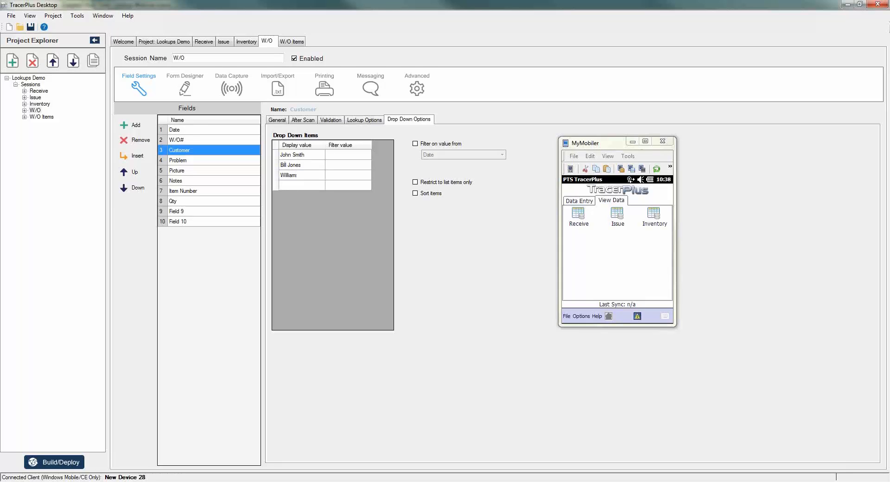
pyautogui.write(' Moore')
pyautogui.press('Return')
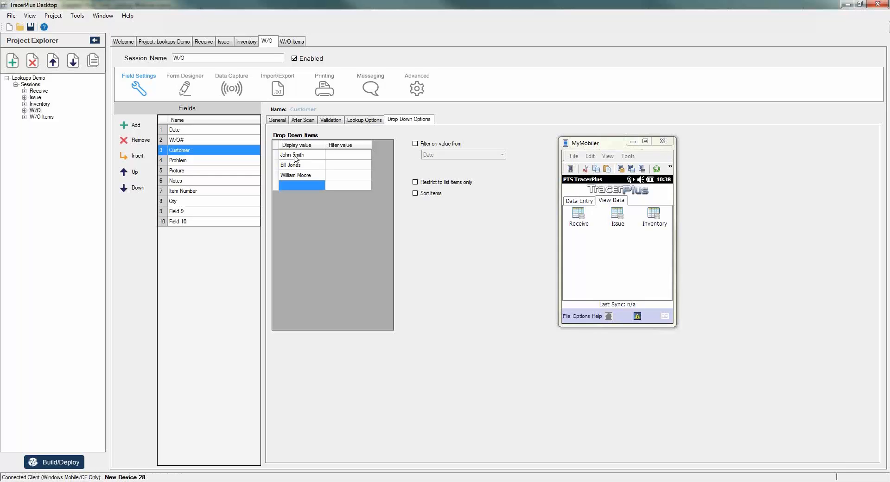
# Change the field type of the W/O session's Problem field to Drop Down.
pyautogui.click(201, 161)
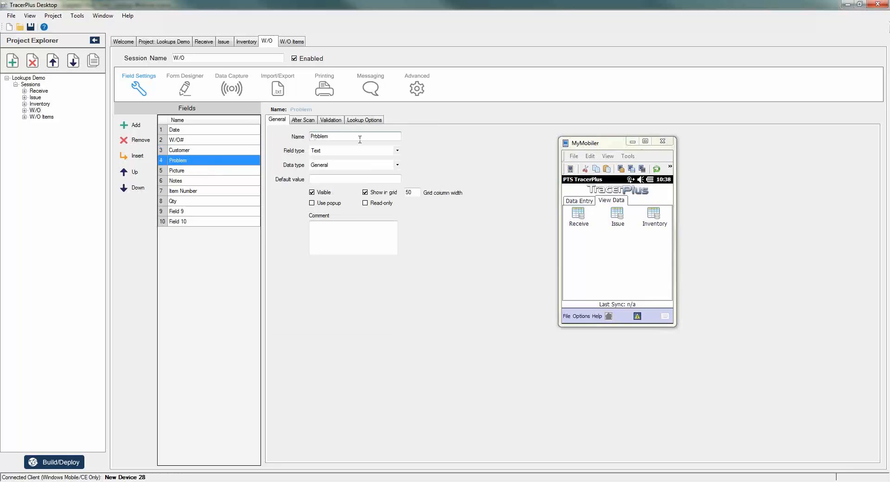
pyautogui.click(397, 151)
pyautogui.click(331, 168)
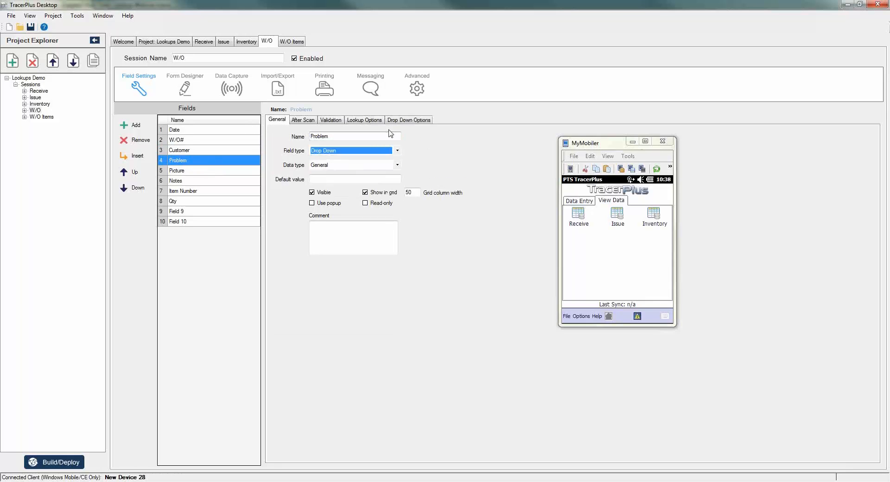
# Add "Odor from vents" as the first display value in the Problem field's drop-down items.
pyautogui.click(408, 119)
pyautogui.click(303, 154)
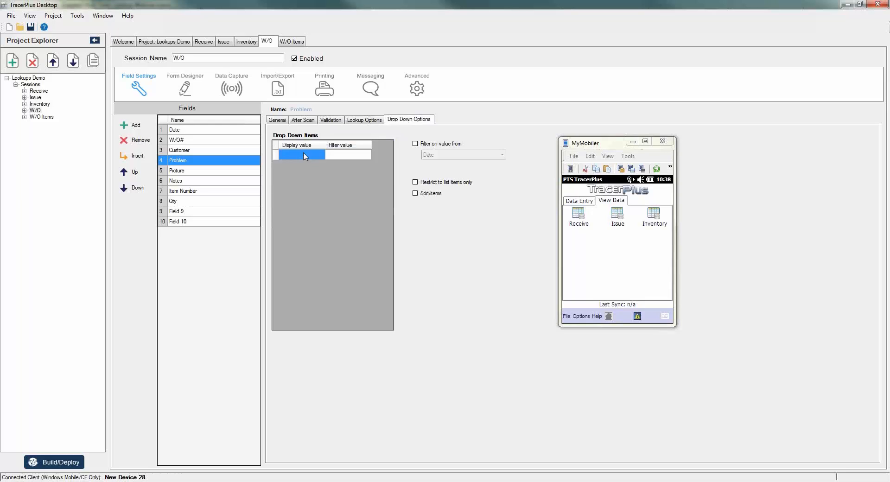
pyautogui.click(306, 155)
pyautogui.write('Brok')
pyautogui.press('BackSpace')
pyautogui.press('BackSpace')
pyautogui.press('BackSpace')
pyautogui.press('BackSpace')
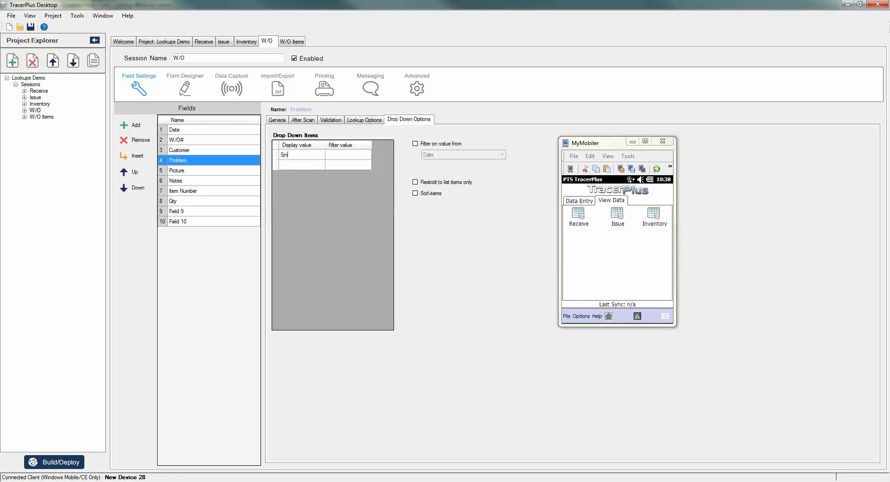
pyautogui.write('Odor from ')
pyautogui.write('dvents')
pyautogui.press('Return')
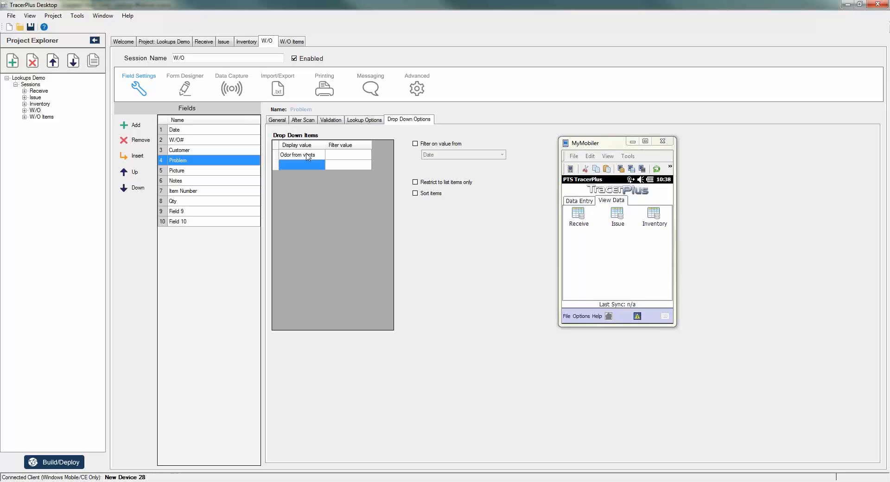
# Add "AC not working" as the second display value in the Problem field's drop-down items.
pyautogui.write('AC not wo')
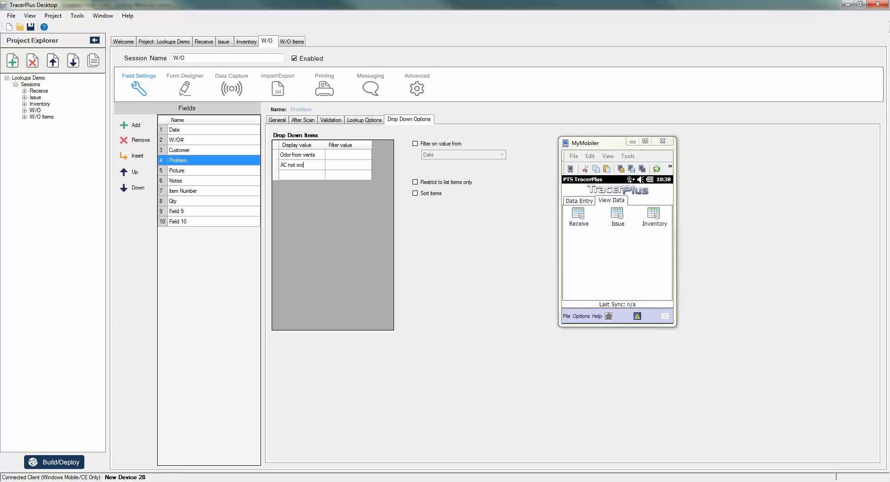
pyautogui.write('prklng')
pyautogui.press('BackSpace')
pyautogui.press('BackSpace')
pyautogui.press('BackSpace')
pyautogui.press('BackSpace')
pyautogui.press('BackSpace')
pyautogui.press('BackSpace')
pyautogui.write('rking')
pyautogui.press('Return')
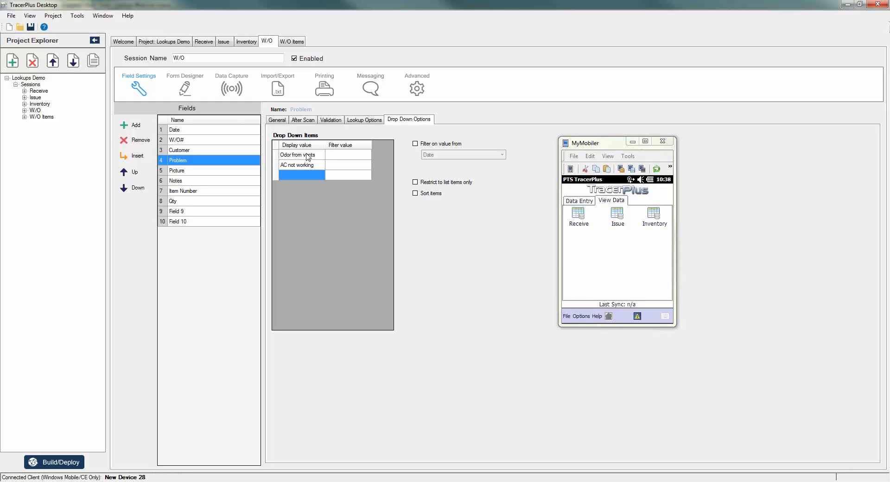
# Add "Heat not coming on" as the third display value in the Problem field's drop-down items.
pyautogui.write('Heat no')
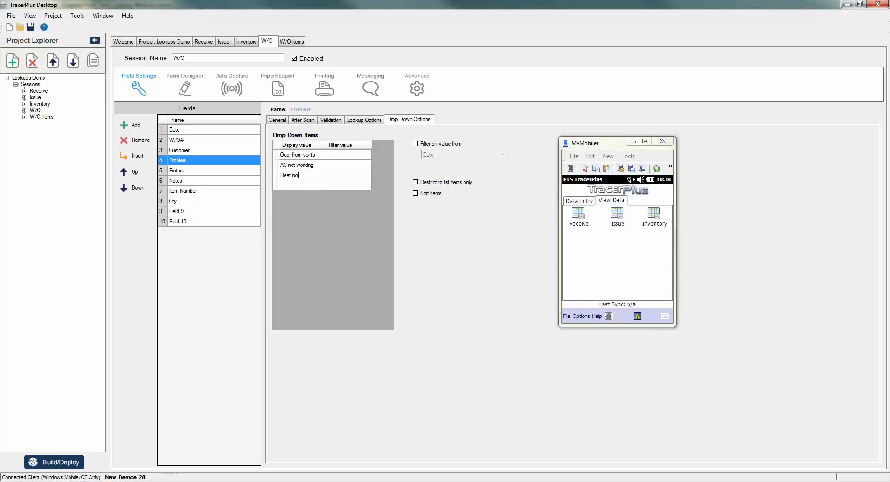
pyautogui.write('t coming on')
pyautogui.press('Return')
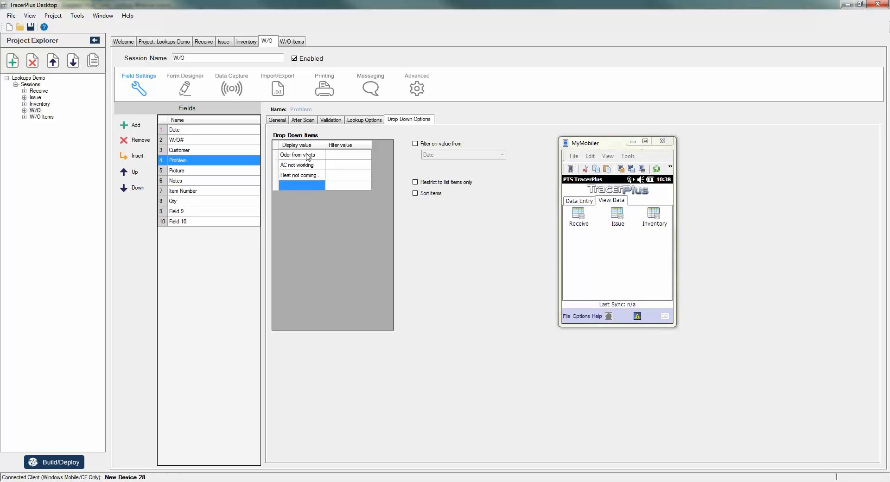
pyautogui.press('Tab')
# Change the field type of the W/O session's Picture field to Image.
pyautogui.click(205, 170)
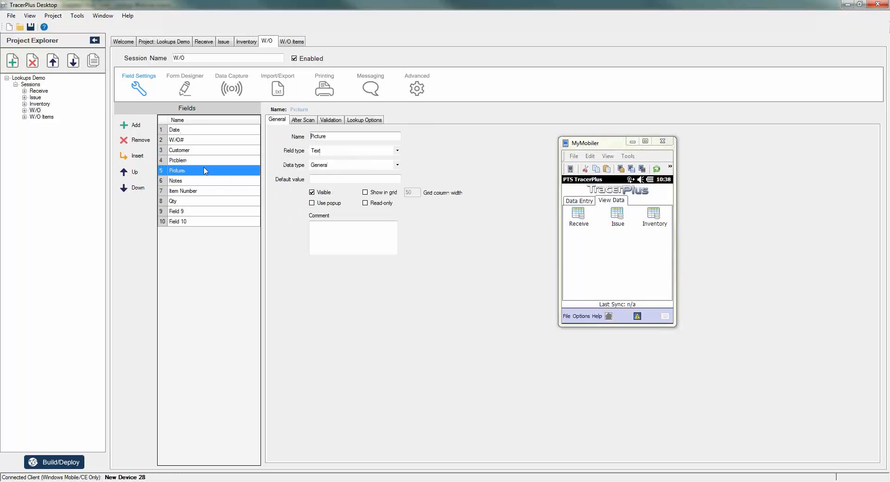
pyautogui.click(399, 151)
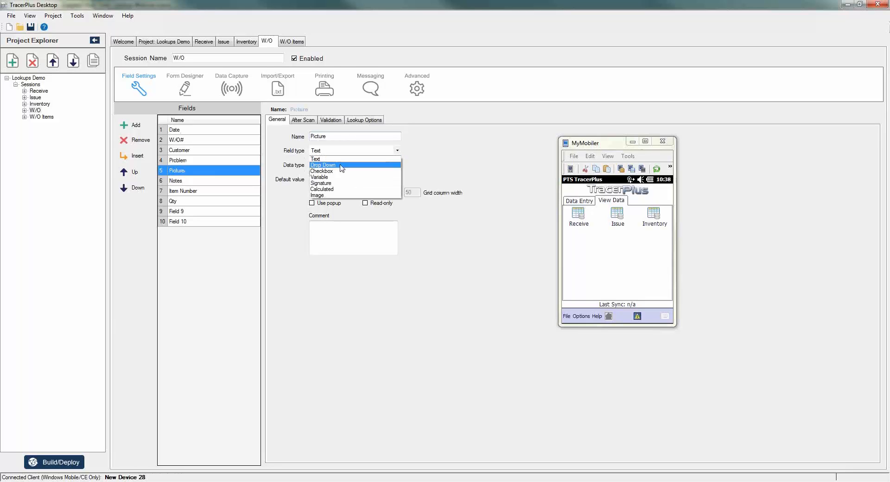
pyautogui.click(324, 195)
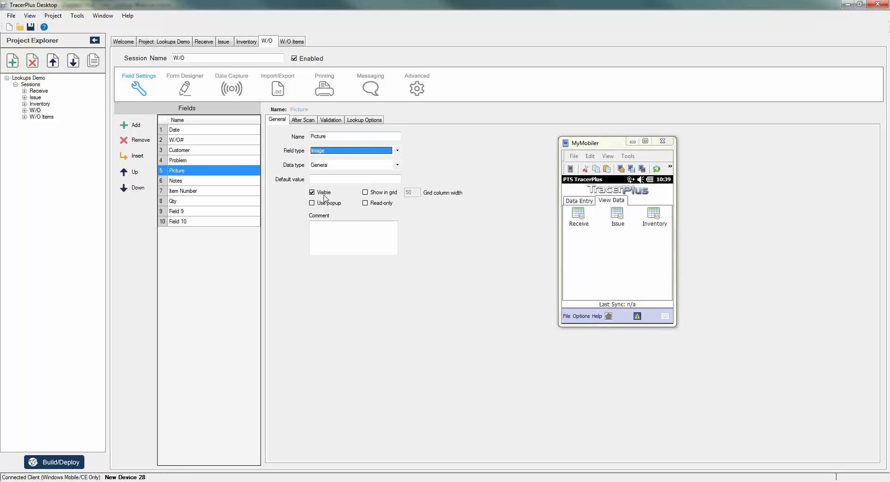
# Rename Field 9 of the W/O session as Add_Items and remove the unused Field 10.
pyautogui.click(166, 180)
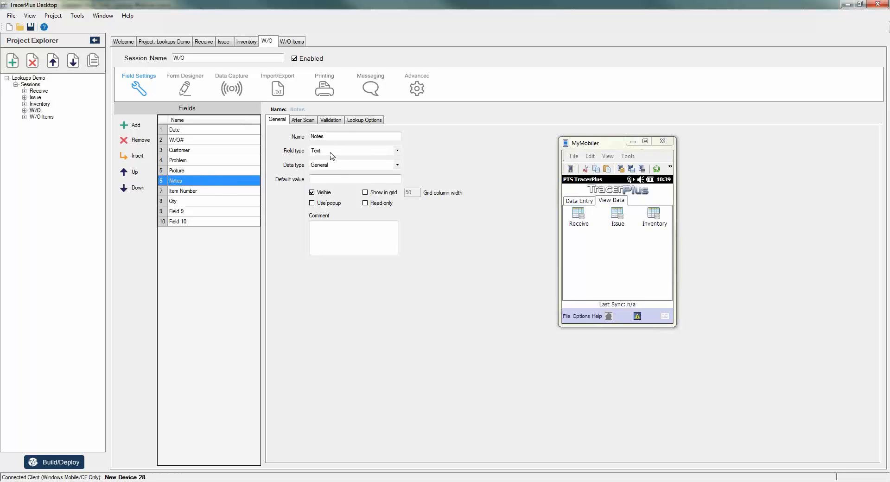
pyautogui.click(185, 193)
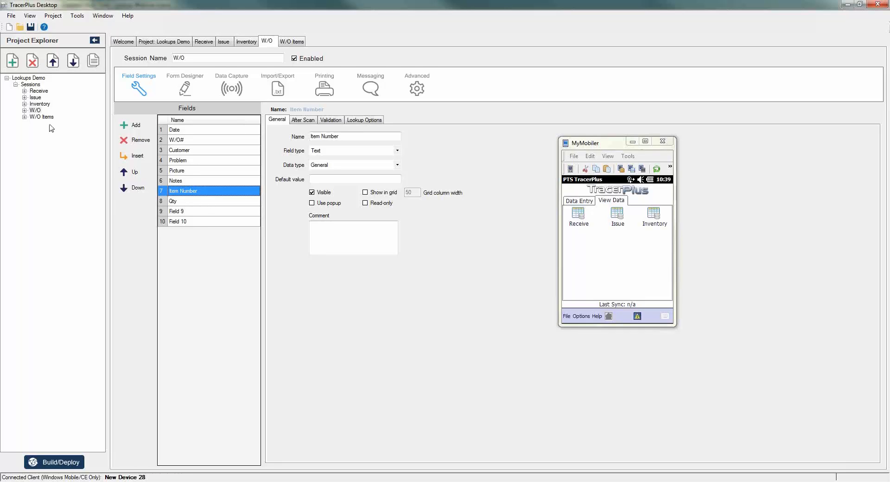
pyautogui.click(179, 212)
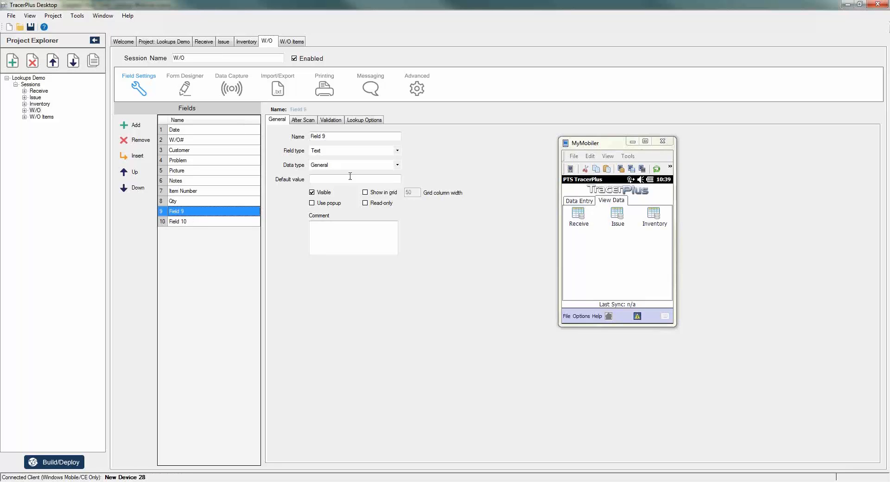
pyautogui.click(193, 211)
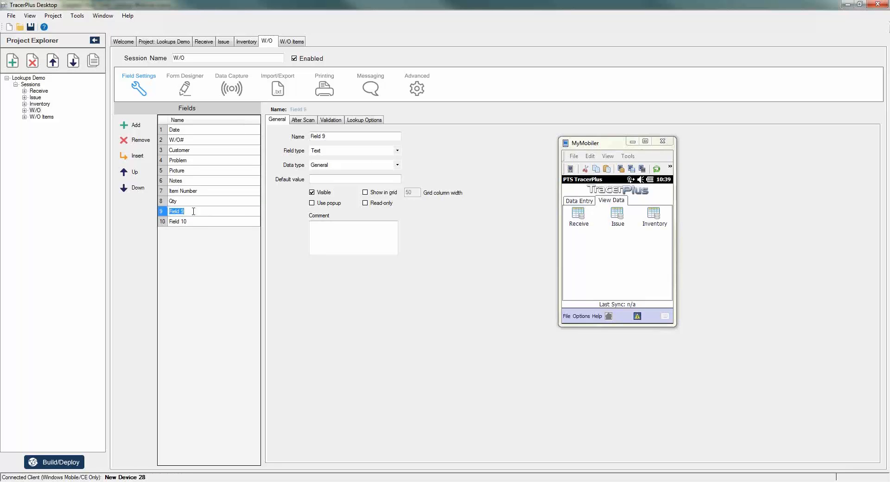
pyautogui.write('Add_Items')
pyautogui.press('Return')
pyautogui.click(139, 140)
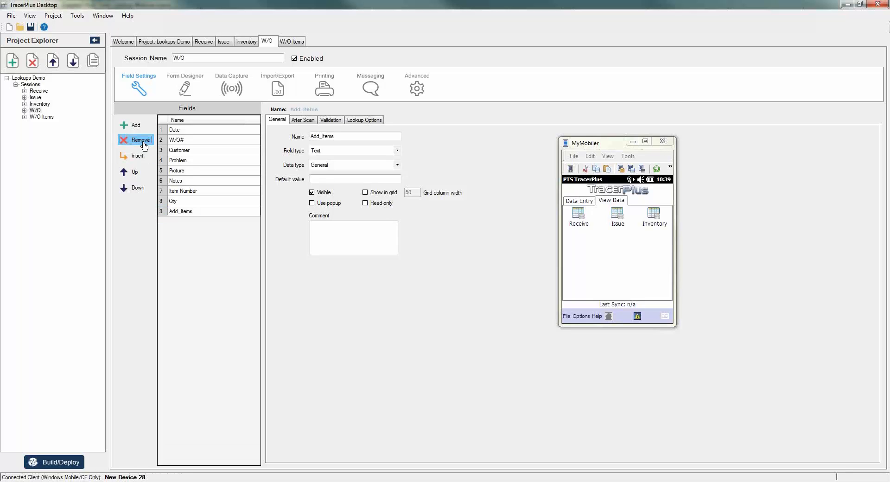
# Change the field type of the W/O session's Add_Items field to Calculated.
pyautogui.click(202, 214)
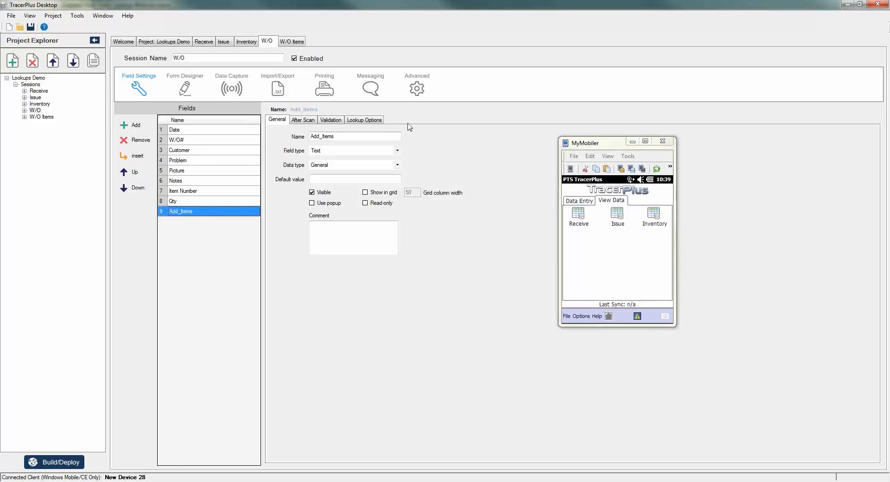
pyautogui.click(397, 152)
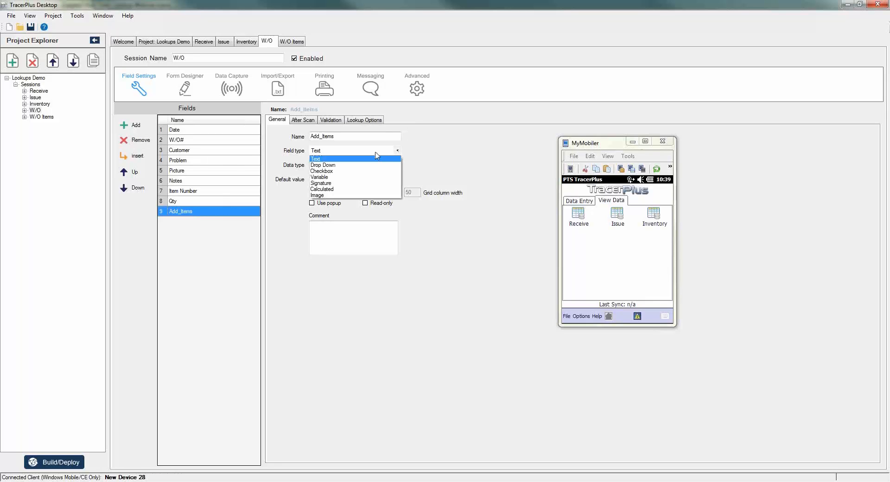
pyautogui.click(318, 190)
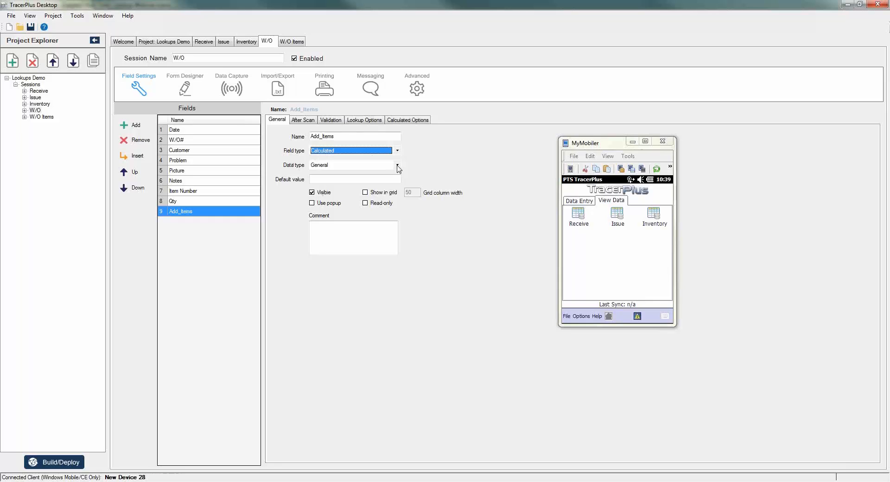
# Enable lookups for the Add_Items field with W/O Items as the source session.
pyautogui.click(355, 121)
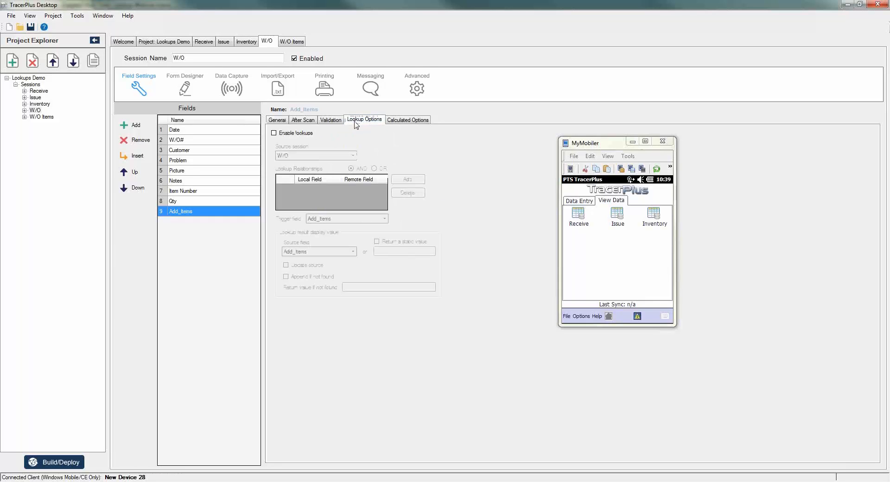
pyautogui.click(274, 133)
pyautogui.click(353, 155)
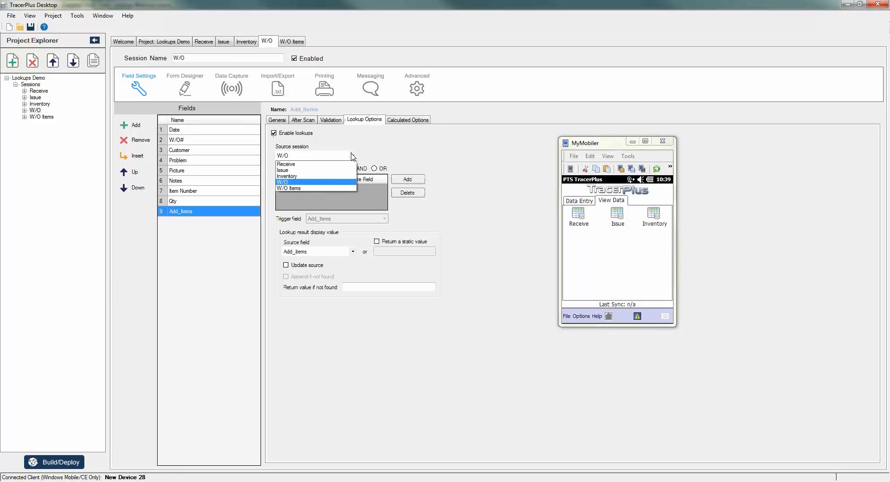
pyautogui.click(289, 188)
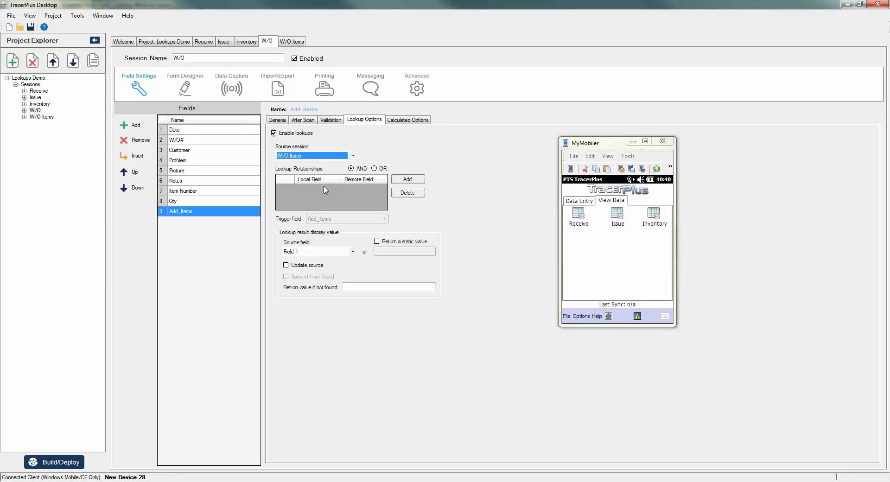
pyautogui.click(407, 183)
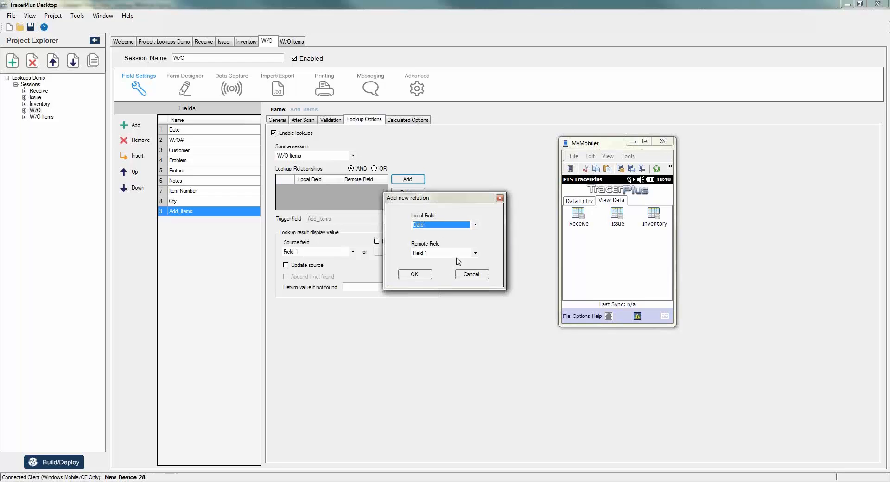
pyautogui.click(476, 253)
pyautogui.click(495, 244)
pyautogui.click(484, 275)
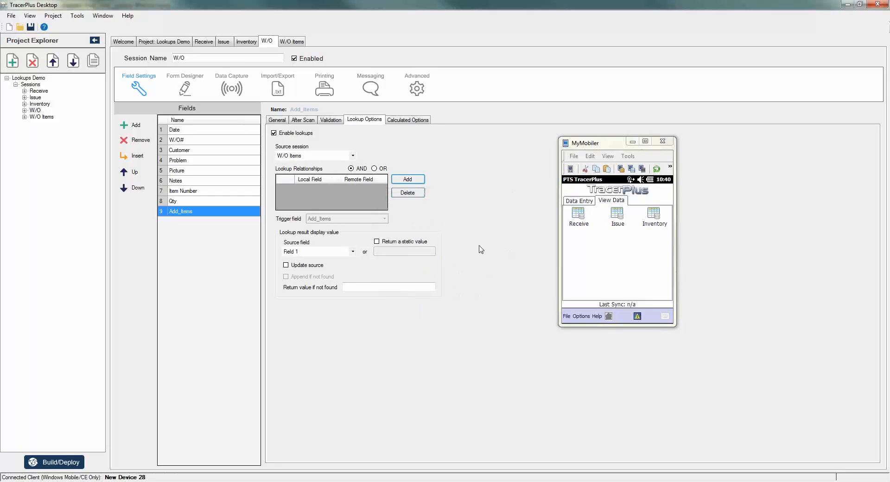
# Rename the first four fields of the W/O Items session as Date, W/O, Item and Qty.
pyautogui.click(41, 117)
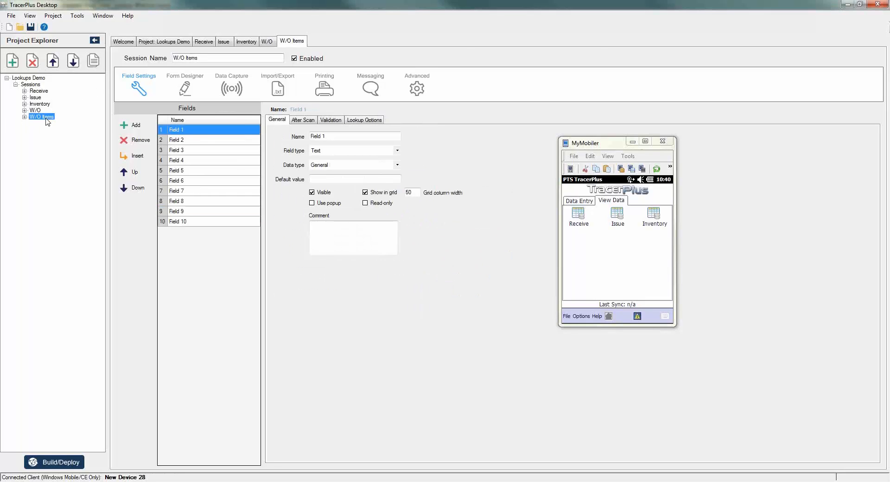
pyautogui.click(213, 132)
pyautogui.click(201, 129)
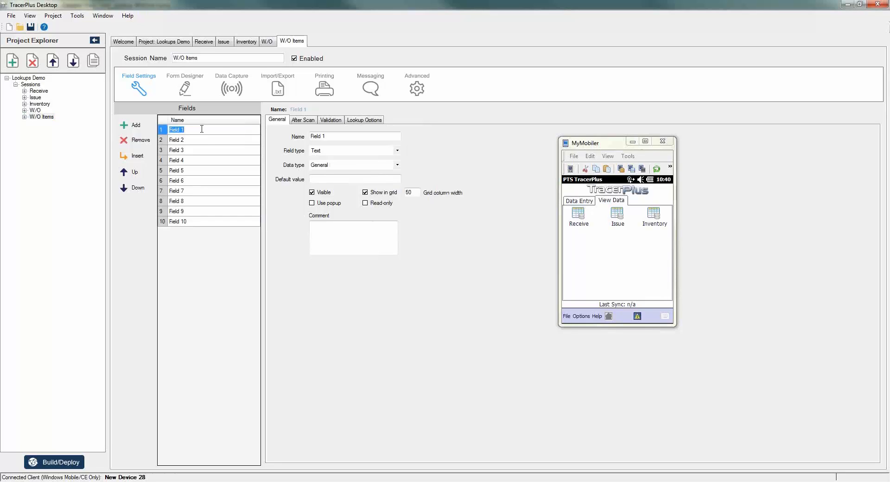
pyautogui.write('Date')
pyautogui.press('Return')
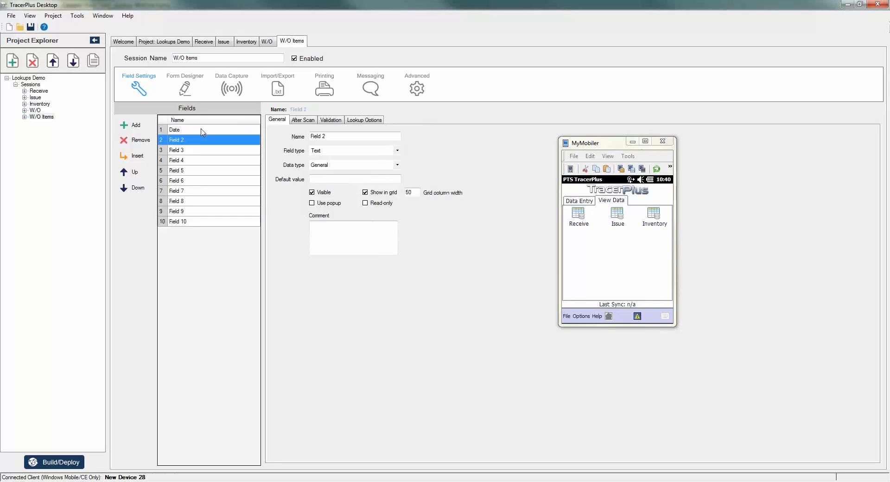
pyautogui.write('W/O')
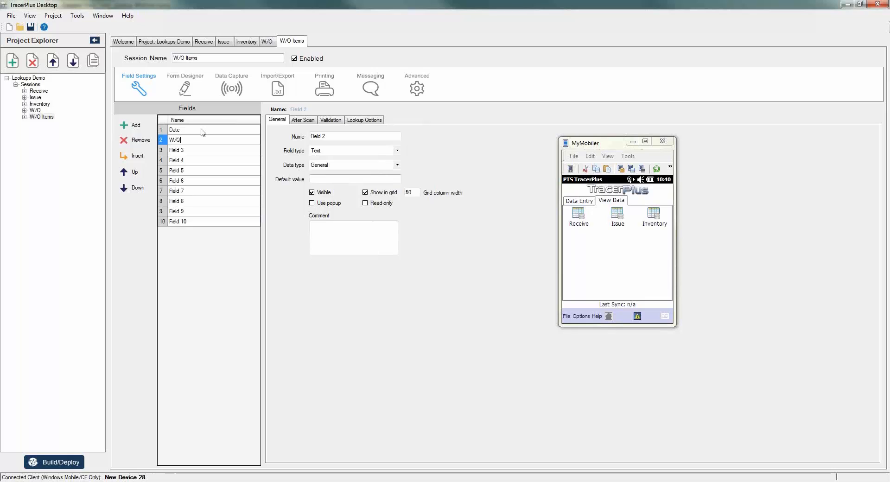
pyautogui.press('Return')
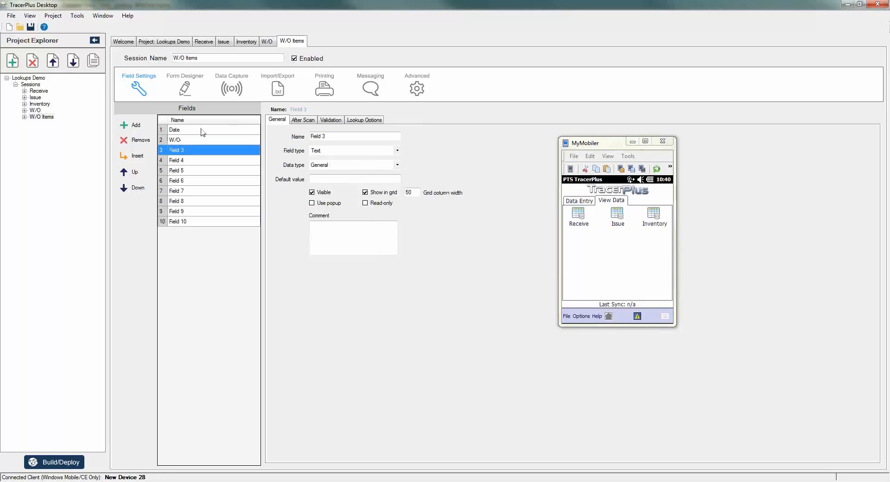
pyautogui.write('Item')
pyautogui.press('Return')
pyautogui.press('BackSpace')
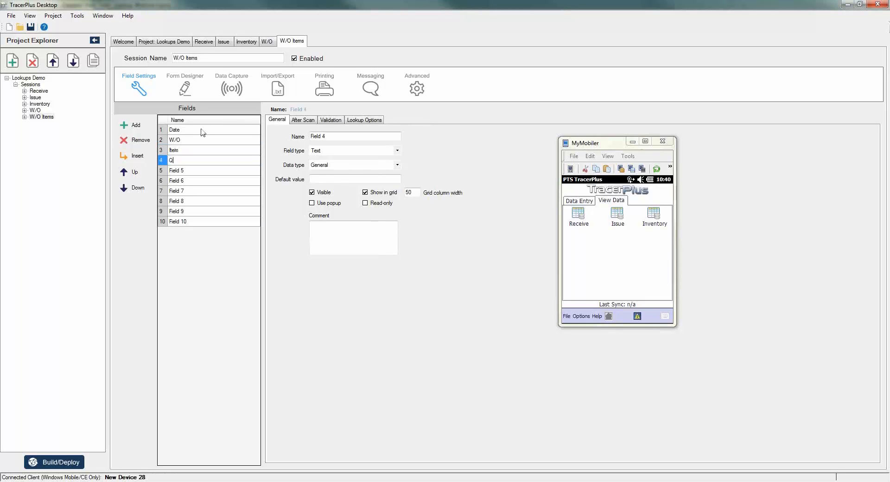
pyautogui.write('Qty')
pyautogui.press('Return')
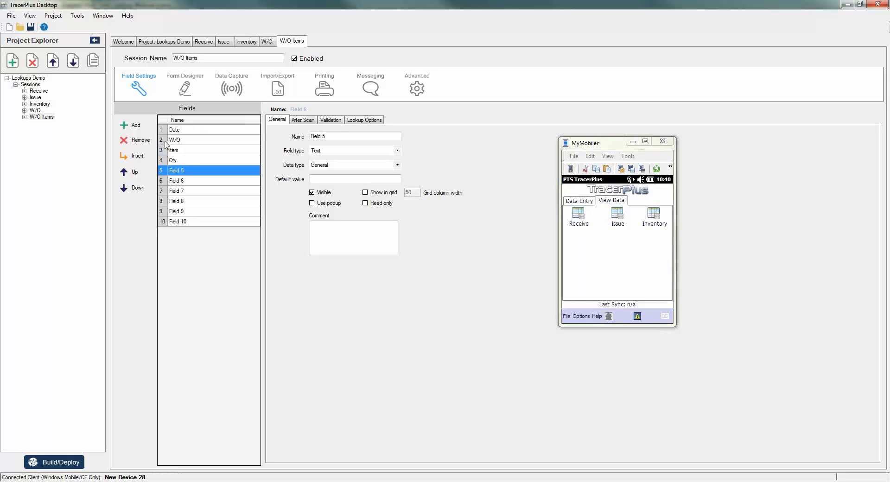
# Remove the unused Field 5 through Field 10 from the W/O Items session.
pyautogui.click(147, 141)
pyautogui.click(148, 143)
pyautogui.click(148, 144)
pyautogui.click(148, 144)
pyautogui.click(149, 144)
pyautogui.click(149, 144)
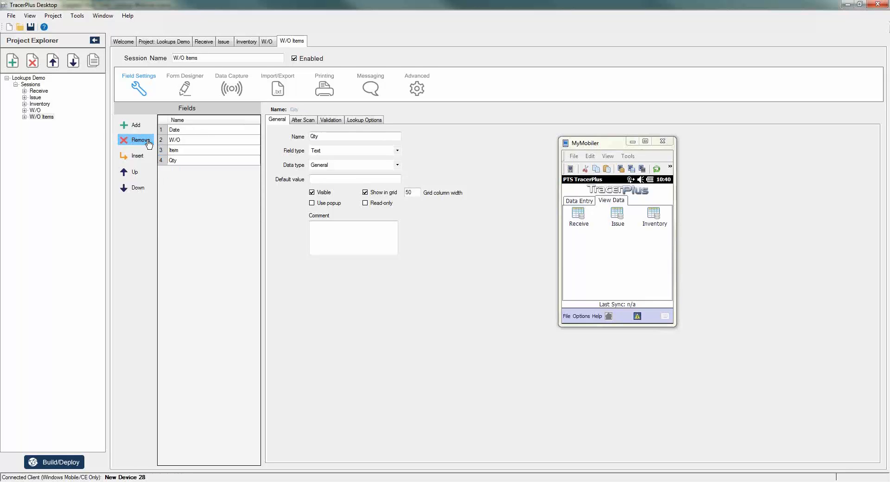
# Add a lookup relationship to the W/O session's Add_Items field between local field Date and remote field Date.
pyautogui.click(43, 111)
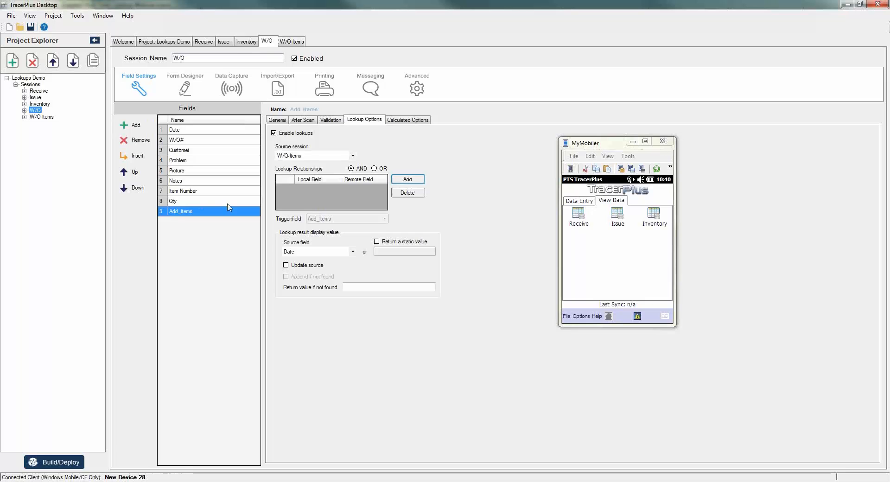
pyautogui.click(407, 179)
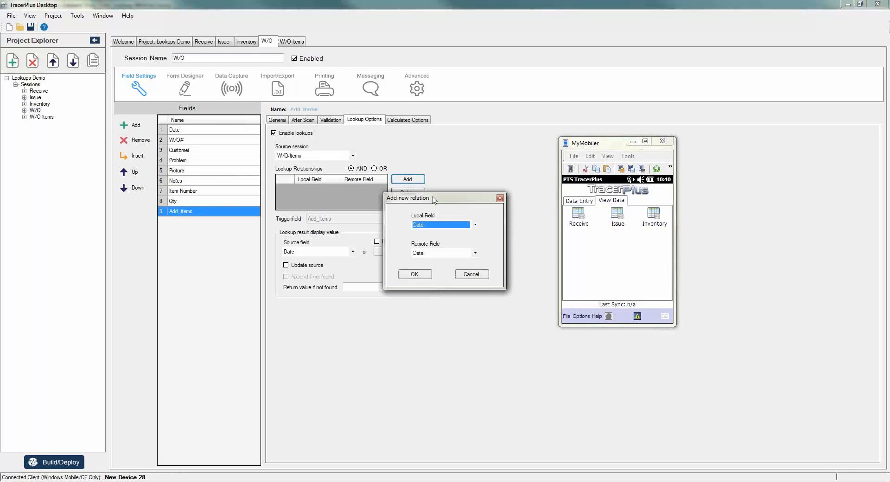
pyautogui.click(415, 275)
# Add a second lookup relationship for Add_Items between local field W/O# and remote field W/O.
pyautogui.click(408, 180)
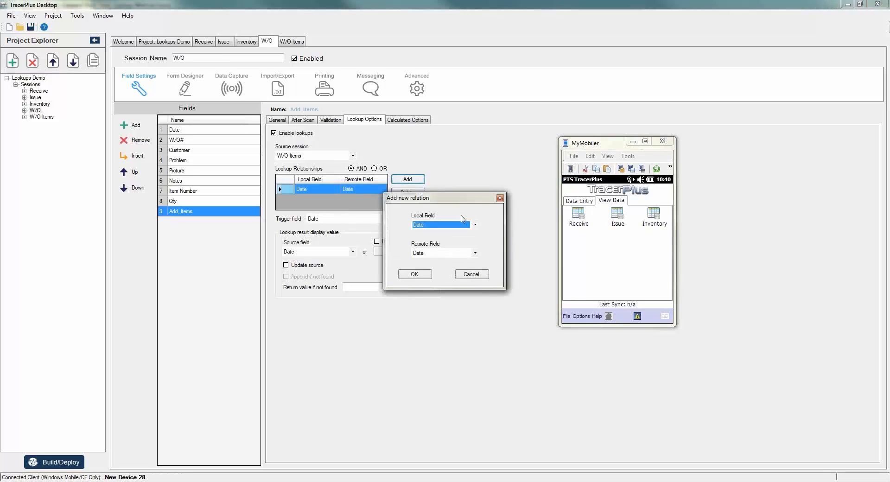
pyautogui.click(475, 225)
pyautogui.click(440, 237)
pyautogui.click(446, 254)
pyautogui.click(418, 268)
pyautogui.click(415, 274)
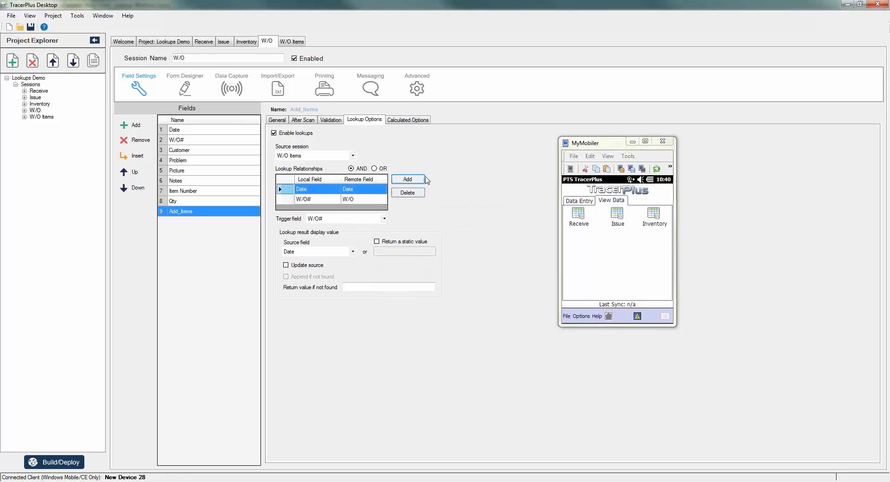
# Add a third lookup relationship for Add_Items between local field Item Number and remote field Item.
pyautogui.click(417, 180)
pyautogui.click(467, 224)
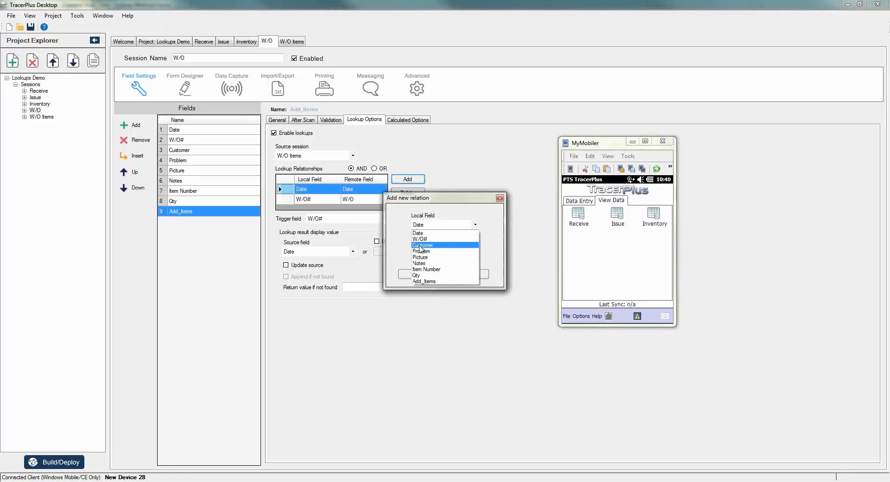
pyautogui.click(423, 262)
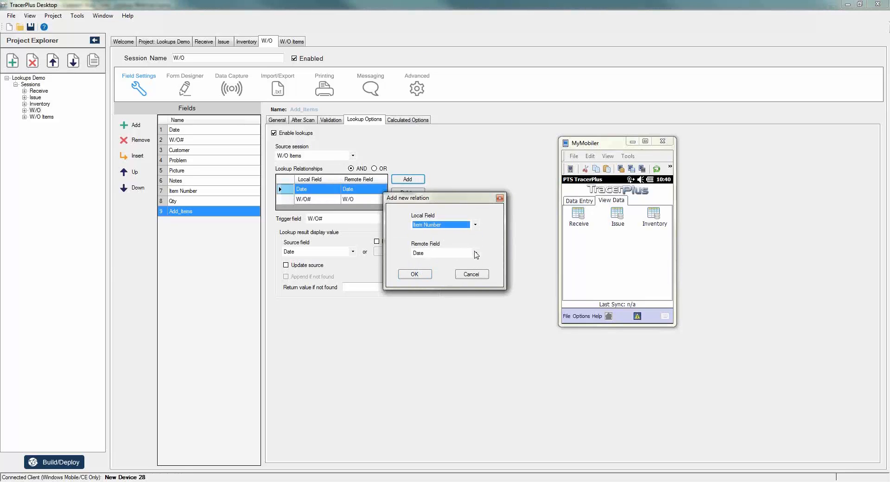
pyautogui.click(475, 252)
pyautogui.click(428, 274)
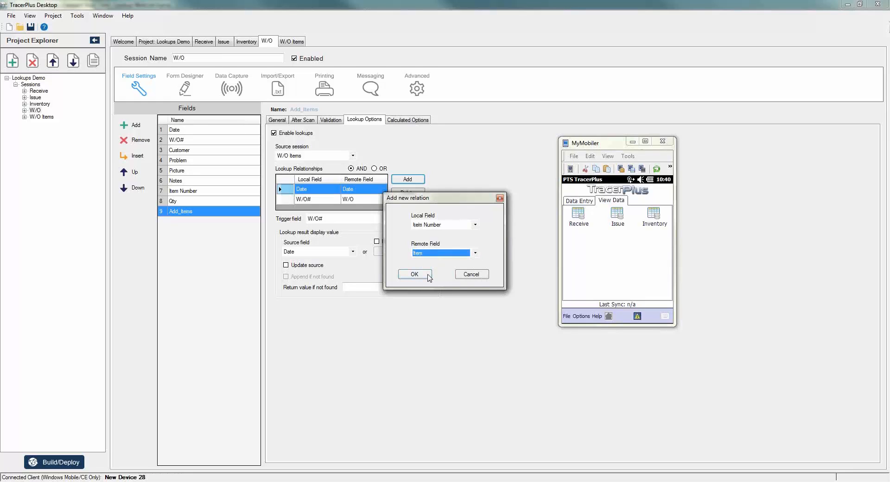
pyautogui.click(420, 274)
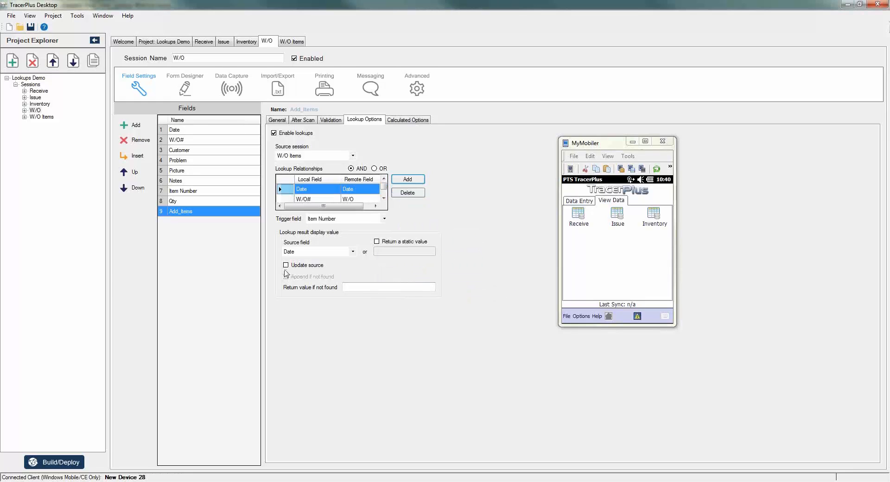
# Set the Add_Items lookup to update the source and append if not found, with Qty as the source field.
pyautogui.click(286, 265)
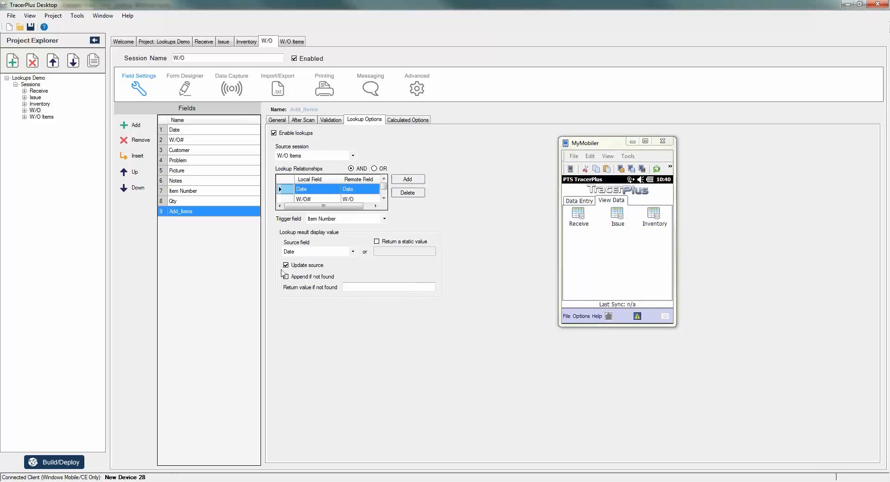
pyautogui.click(286, 277)
pyautogui.click(306, 251)
pyautogui.click(295, 279)
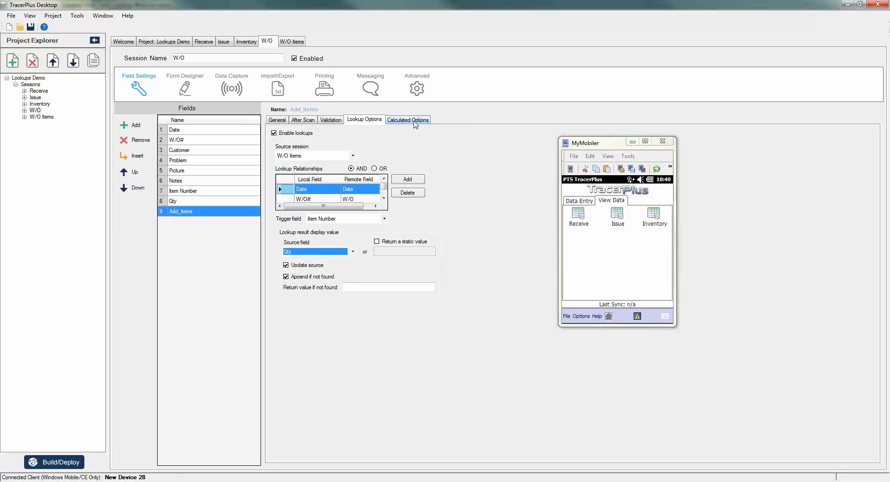
# Insert the Qty field into the Add_Items calculation using the Add function, and check the field's lookup and general settings.
pyautogui.click(408, 120)
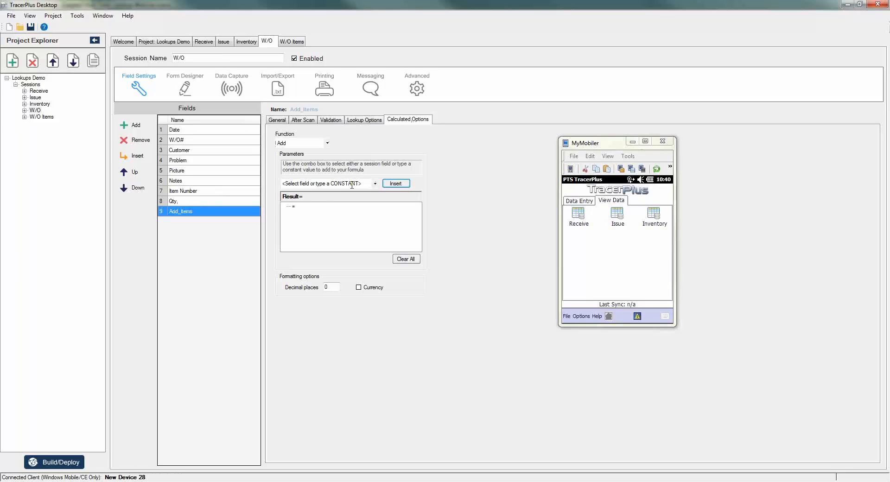
pyautogui.click(375, 183)
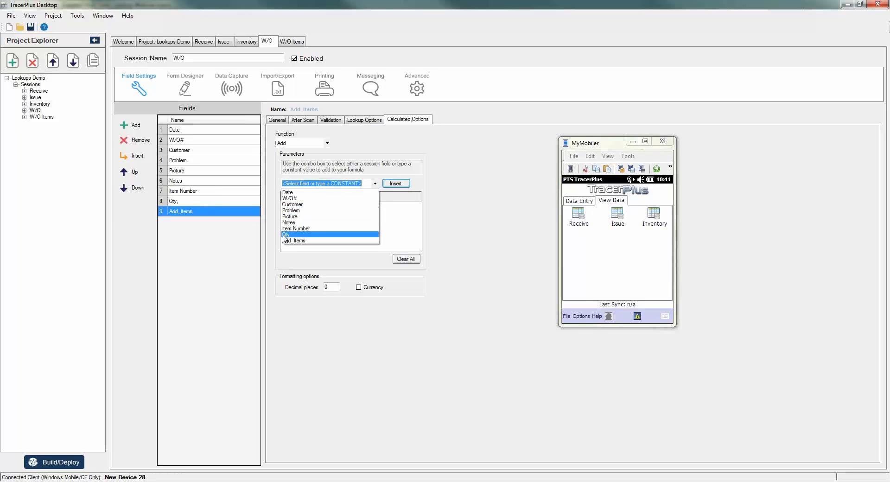
pyautogui.click(327, 238)
pyautogui.click(395, 183)
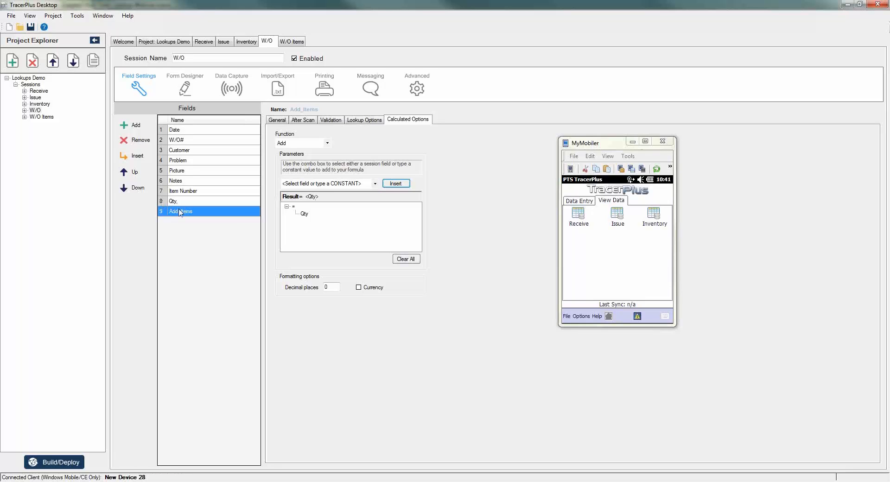
pyautogui.click(362, 120)
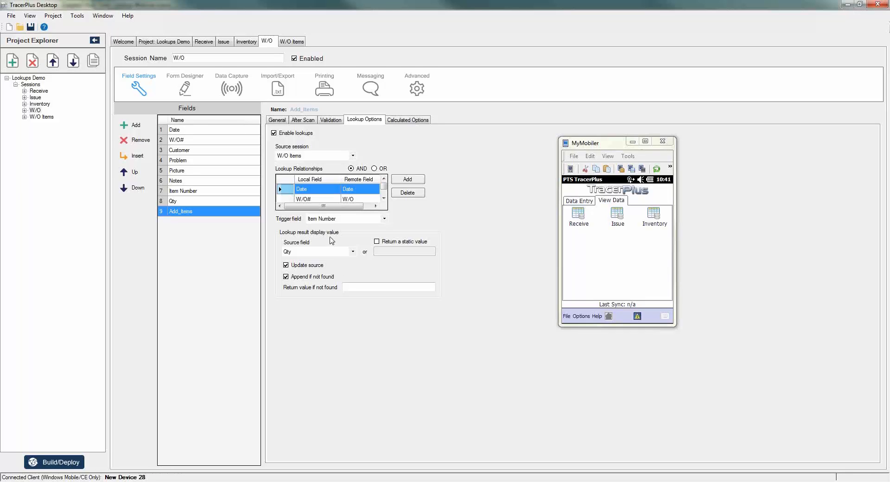
pyautogui.click(282, 119)
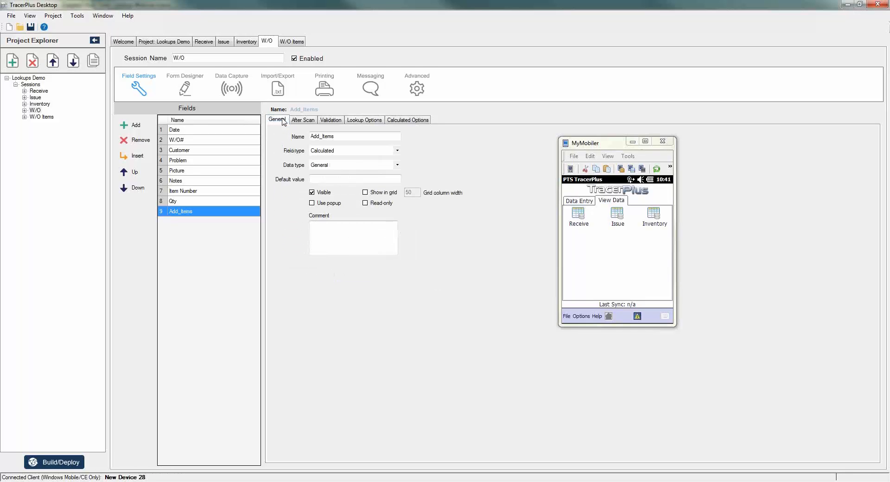
# Set the W/O session's start field to W/O#.
pyautogui.click(177, 132)
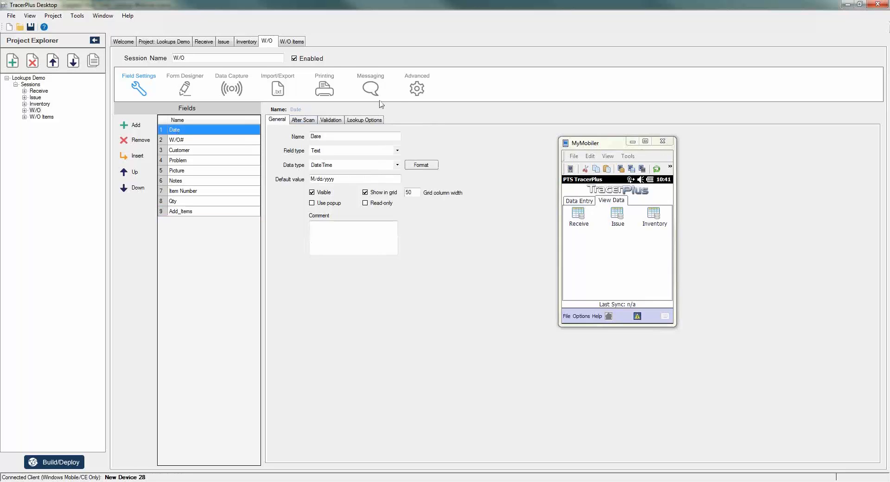
pyautogui.click(417, 88)
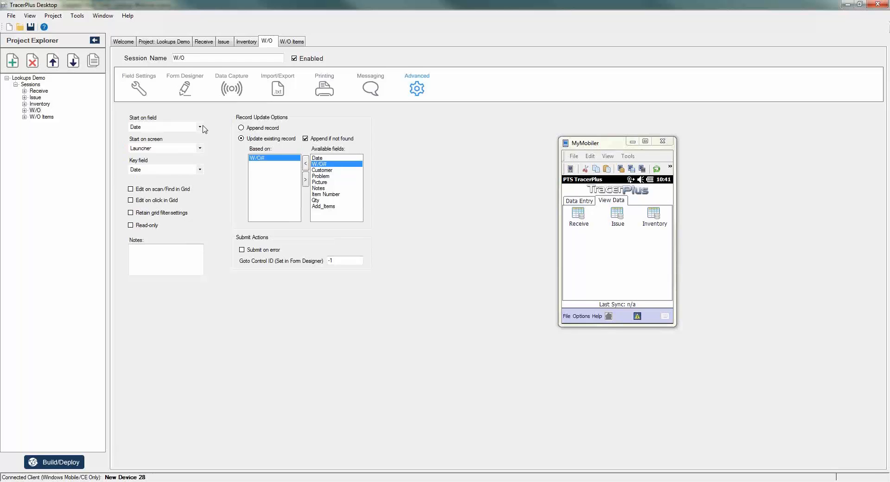
pyautogui.click(201, 127)
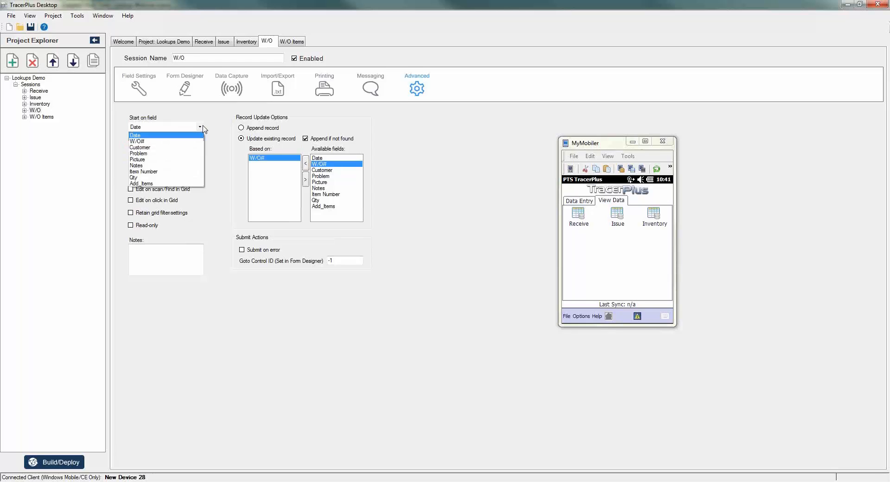
pyautogui.click(144, 141)
# Turn off clear on submit for the W/O#, Customer, Problem and Picture fields of the W/O session.
pyautogui.click(139, 88)
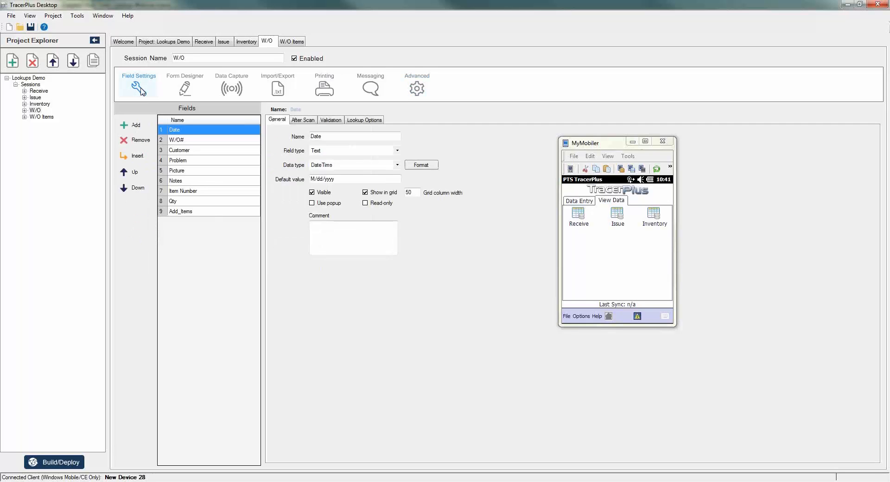
pyautogui.click(196, 140)
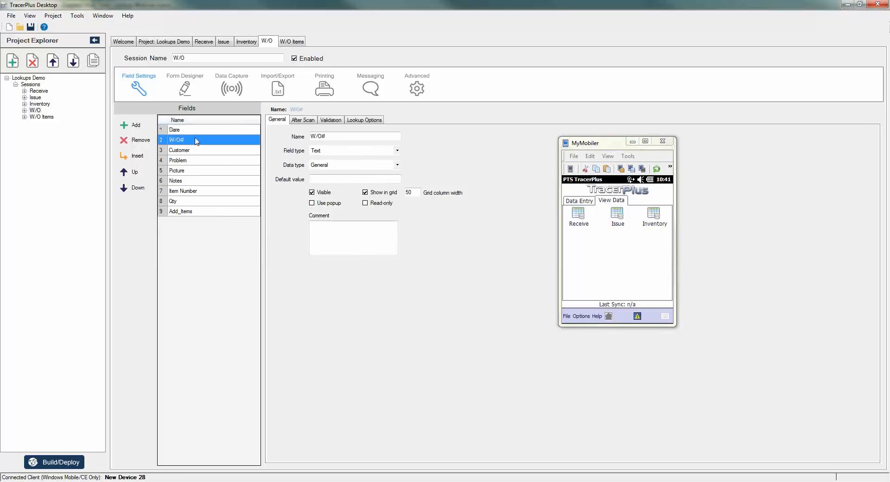
pyautogui.click(297, 122)
pyautogui.click(281, 148)
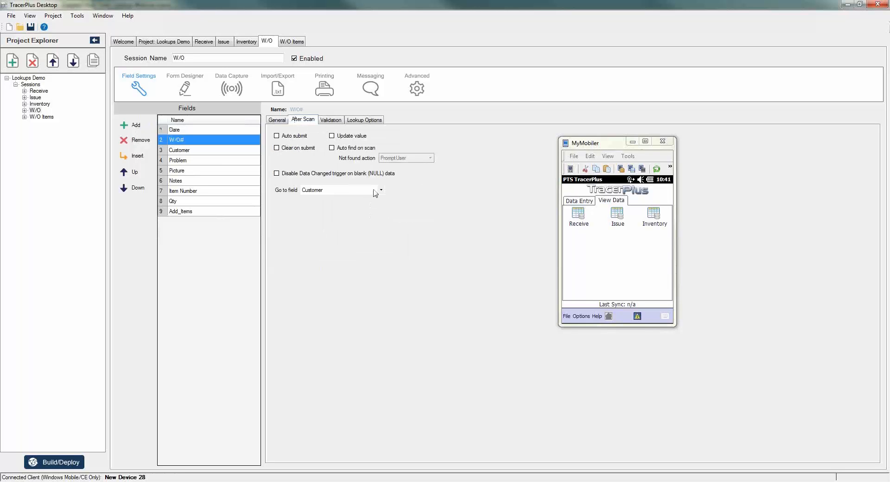
pyautogui.click(189, 153)
pyautogui.press('Up')
pyautogui.click(211, 151)
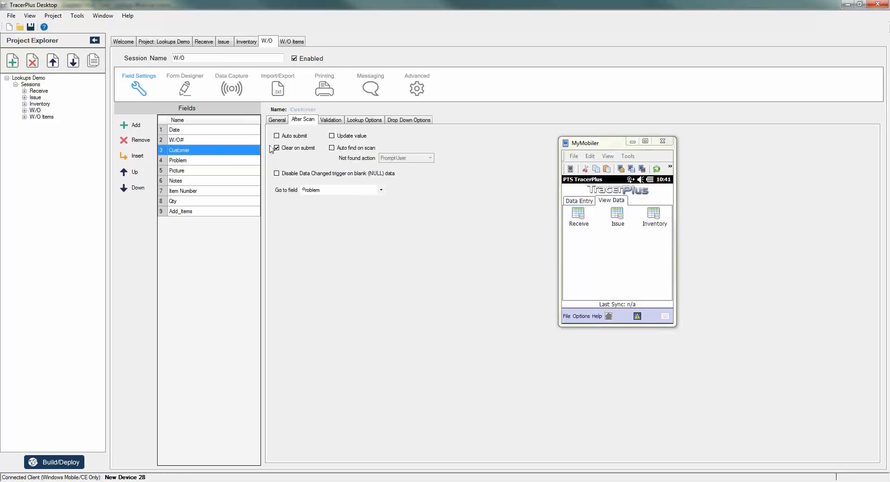
pyautogui.click(207, 161)
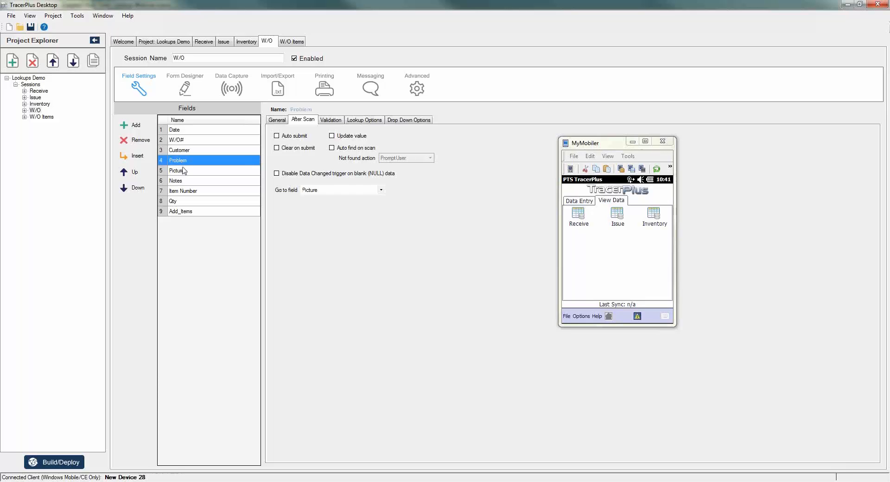
pyautogui.click(186, 171)
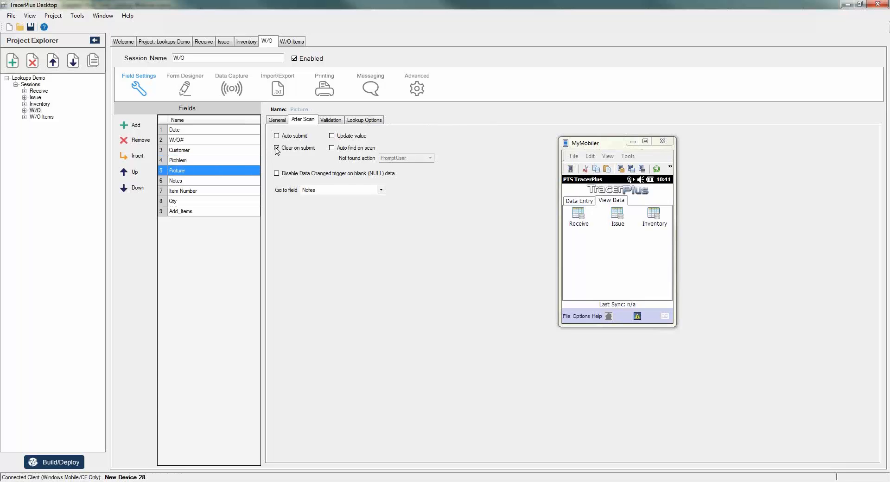
# Turn off clear on submit for the Notes field and set its go-to field to Notes.
pyautogui.click(182, 181)
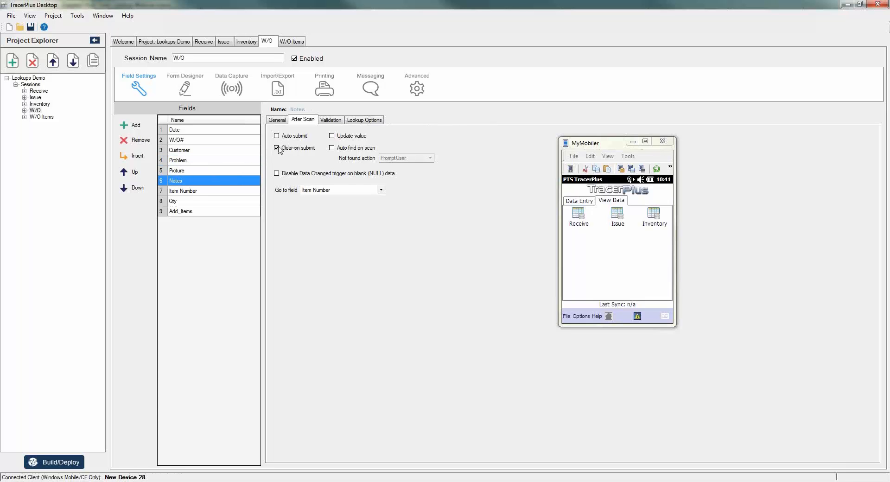
pyautogui.click(277, 148)
pyautogui.click(380, 190)
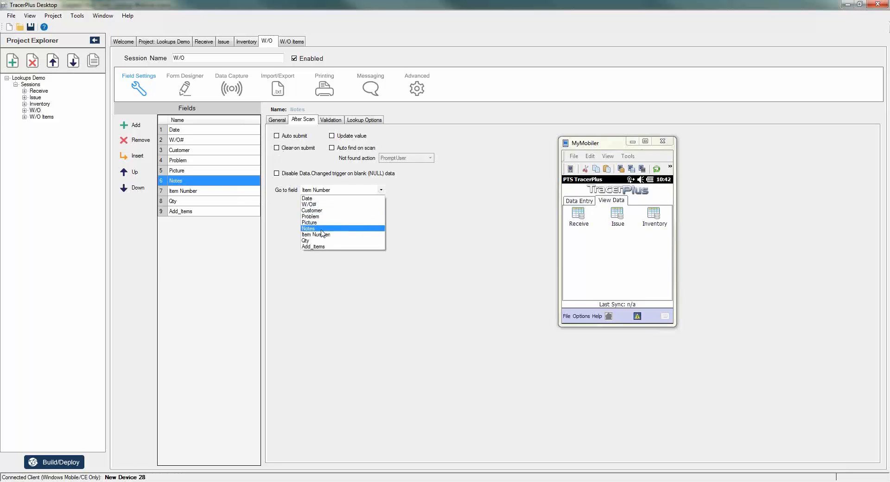
pyautogui.click(321, 230)
# Review the Item Number after-scan settings, and set Qty to auto submit with Item Number as its go-to field.
pyautogui.click(197, 190)
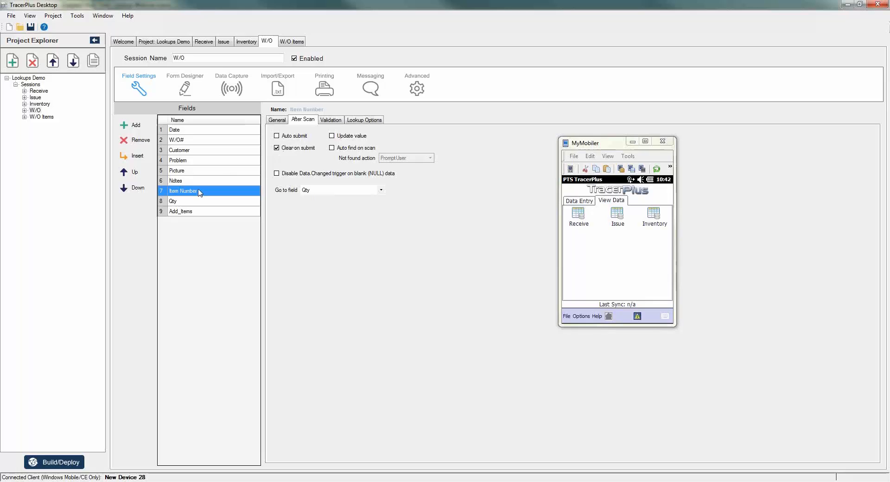
pyautogui.click(278, 121)
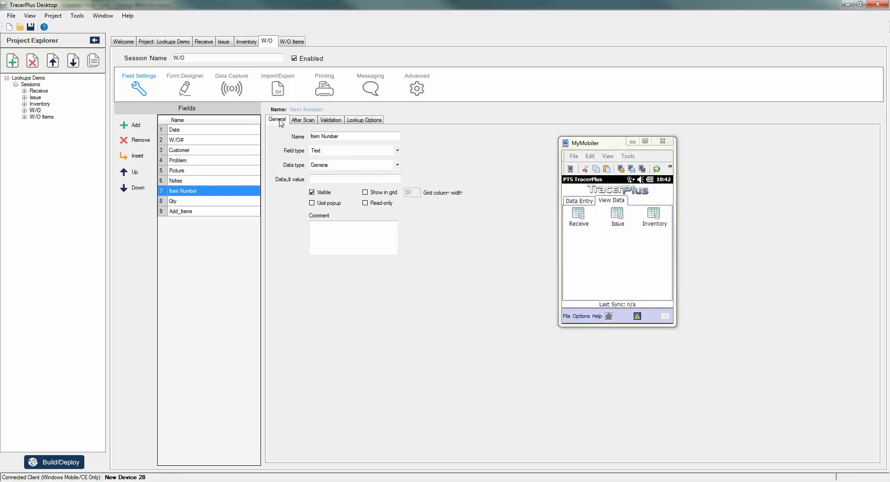
pyautogui.click(310, 121)
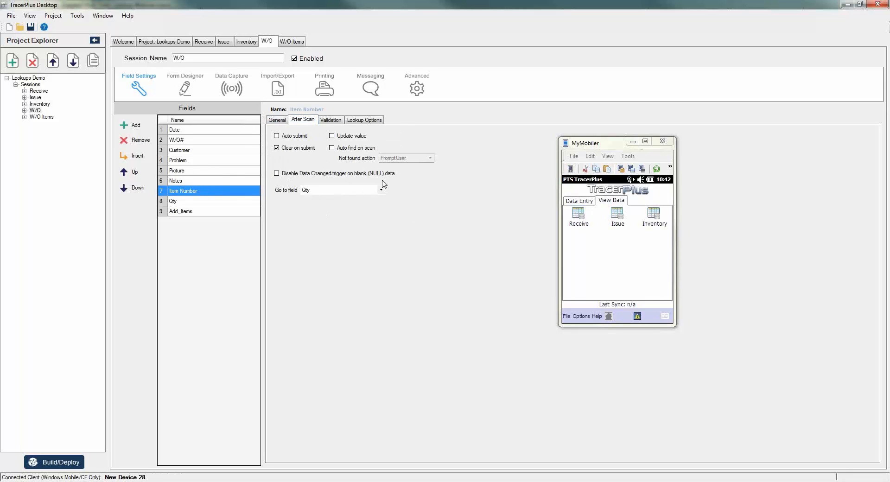
pyautogui.click(191, 202)
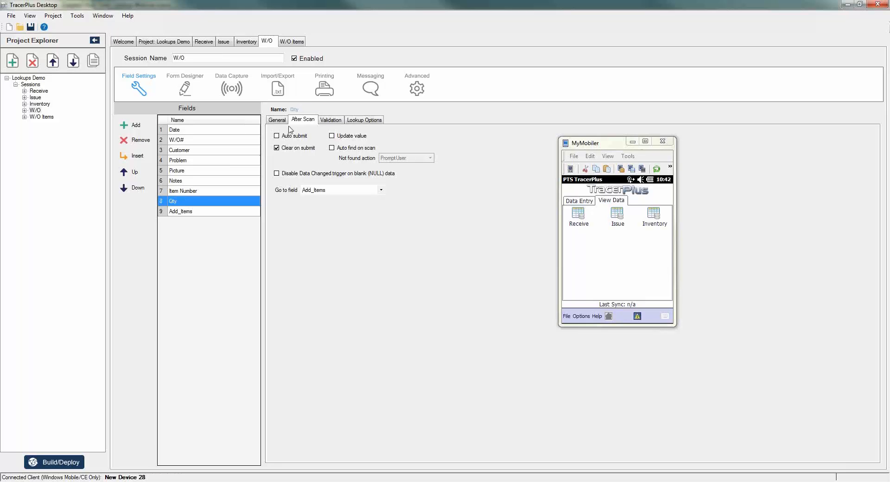
pyautogui.click(277, 135)
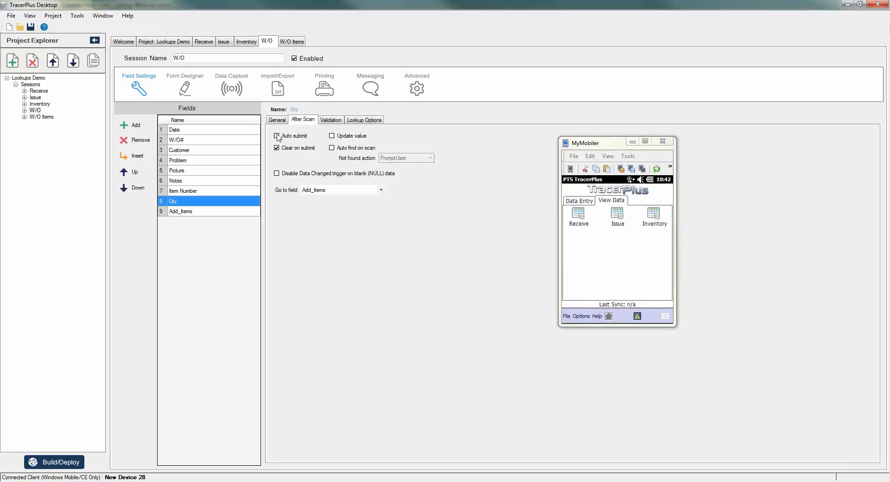
pyautogui.click(380, 190)
pyautogui.click(317, 237)
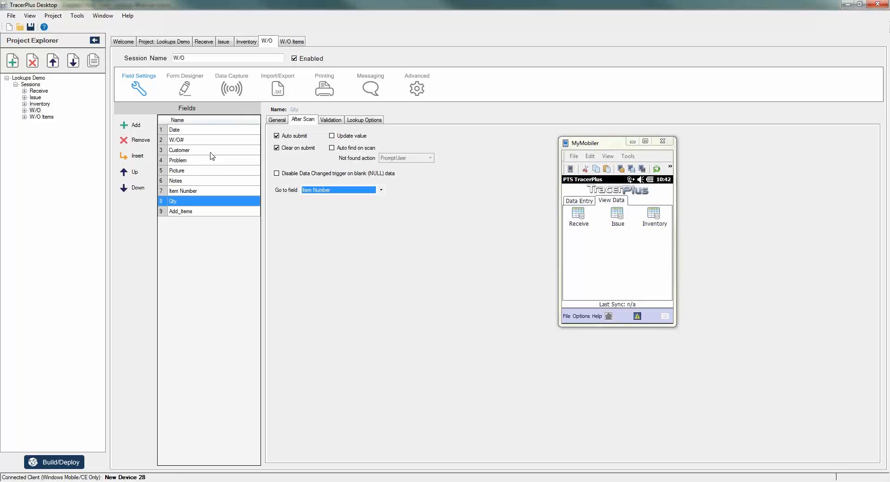
pyautogui.click(276, 121)
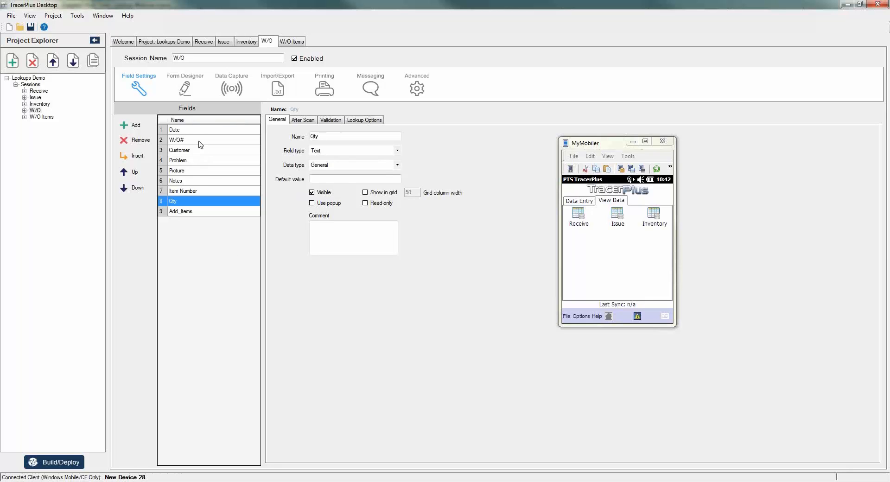
# Build the default form for the W/O session and widen its tab control to about 263.
pyautogui.click(185, 88)
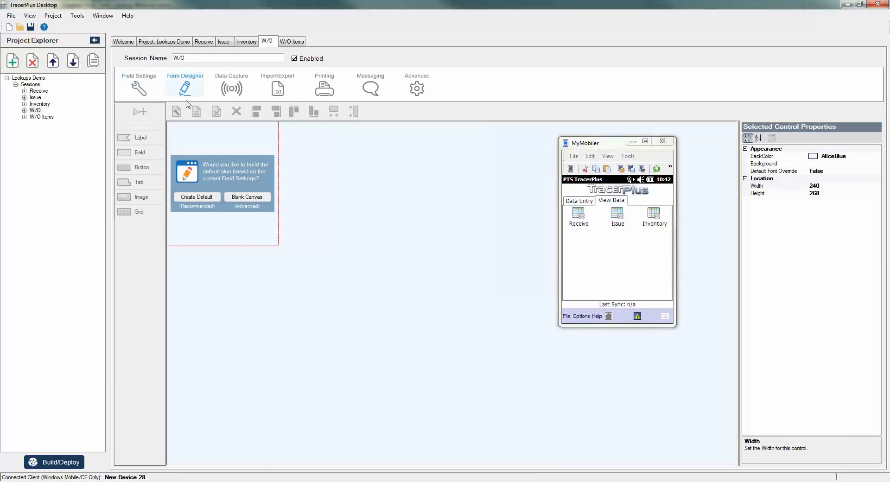
pyautogui.click(193, 196)
pyautogui.click(273, 138)
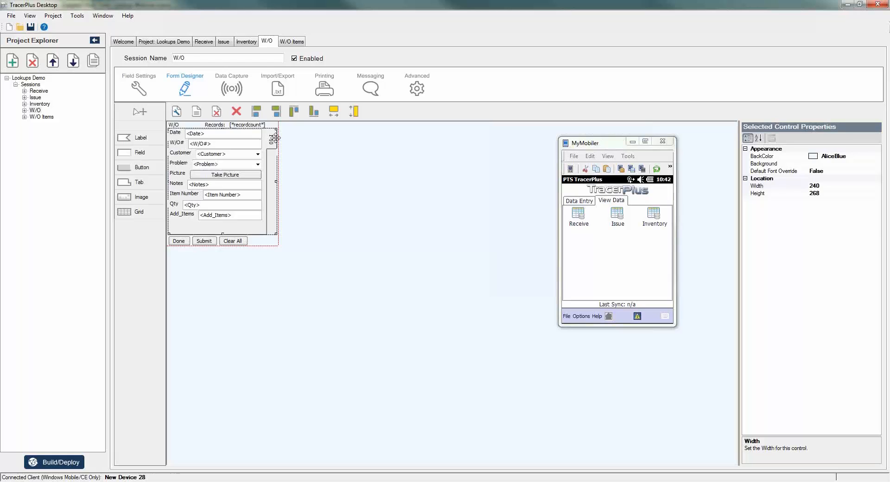
pyautogui.moveTo(278, 181); pyautogui.dragTo(289, 182)
pyautogui.click(184, 194)
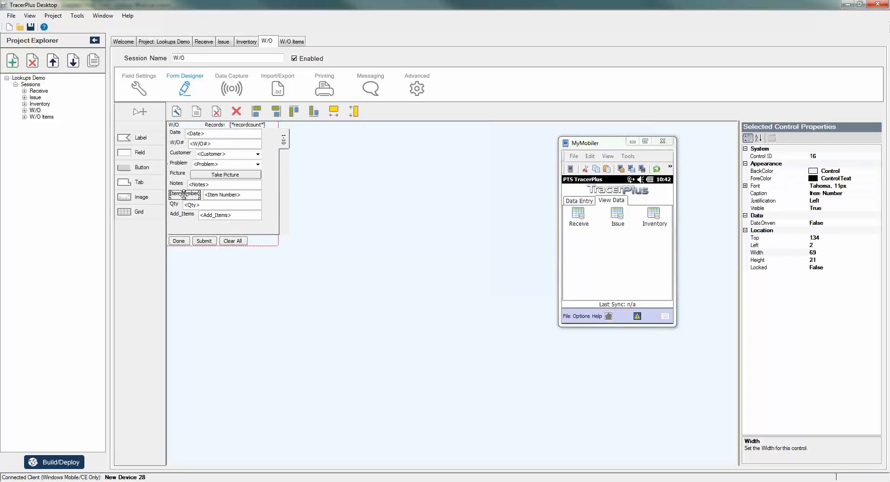
pyautogui.keyDown('ctrl'); pyautogui.click(227, 195); pyautogui.keyUp('ctrl')
pyautogui.keyDown('ctrl'); pyautogui.click(175, 205); pyautogui.keyUp('ctrl')
pyautogui.keyDown('ctrl'); pyautogui.click(200, 205); pyautogui.keyUp('ctrl')
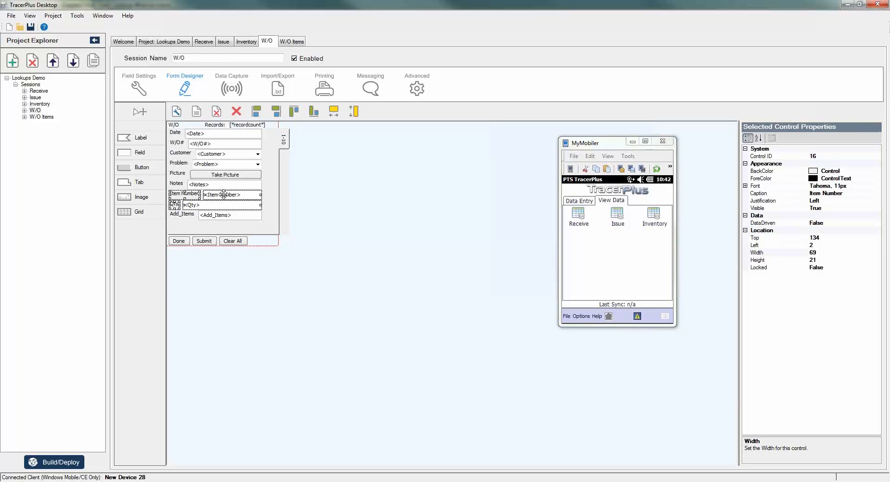
pyautogui.rightClick(224, 195)
# Add a second page to the W/O form's tab control.
pyautogui.click(284, 143)
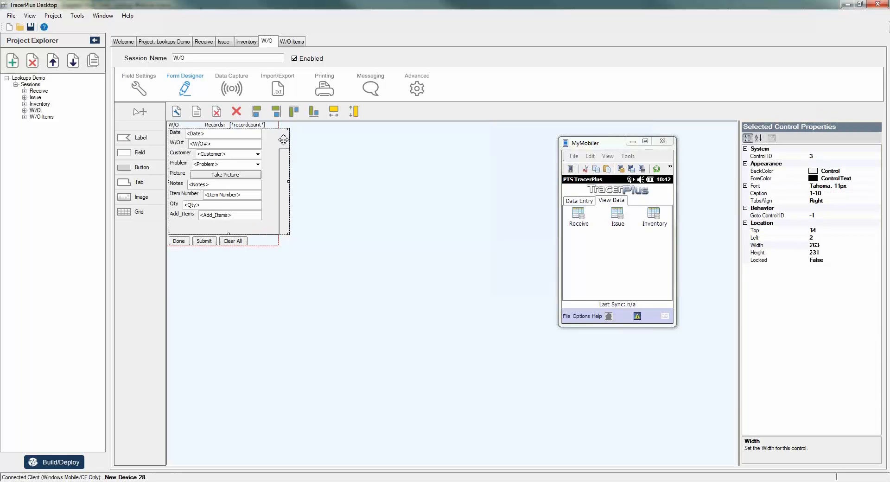
pyautogui.rightClick(284, 140)
pyautogui.click(306, 179)
# Move the Item Number and Qty labels and fields from the first page to Page 2, and return to the first page.
pyautogui.click(182, 195)
pyautogui.keyDown('ctrl'); pyautogui.click(223, 195); pyautogui.keyUp('ctrl')
pyautogui.keyDown('ctrl'); pyautogui.click(175, 205); pyautogui.keyUp('ctrl')
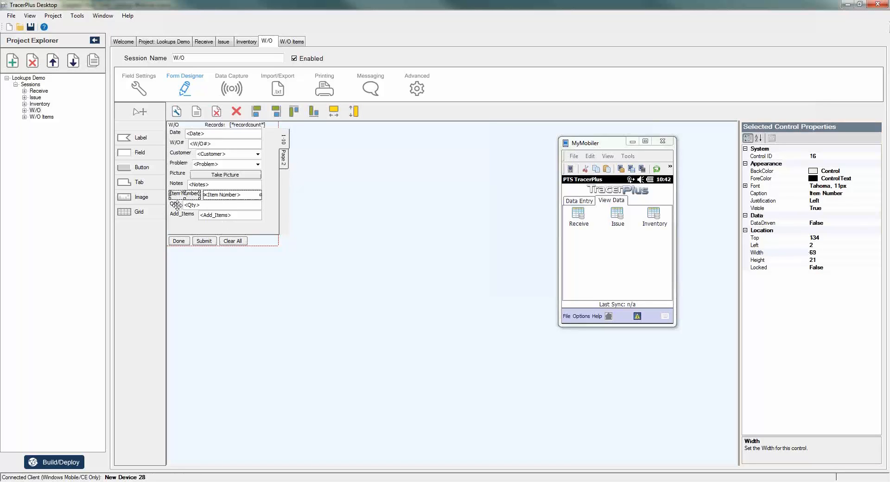
pyautogui.keyDown('ctrl'); pyautogui.click(196, 205); pyautogui.keyUp('ctrl')
pyautogui.rightClick(197, 206)
pyautogui.click(221, 214)
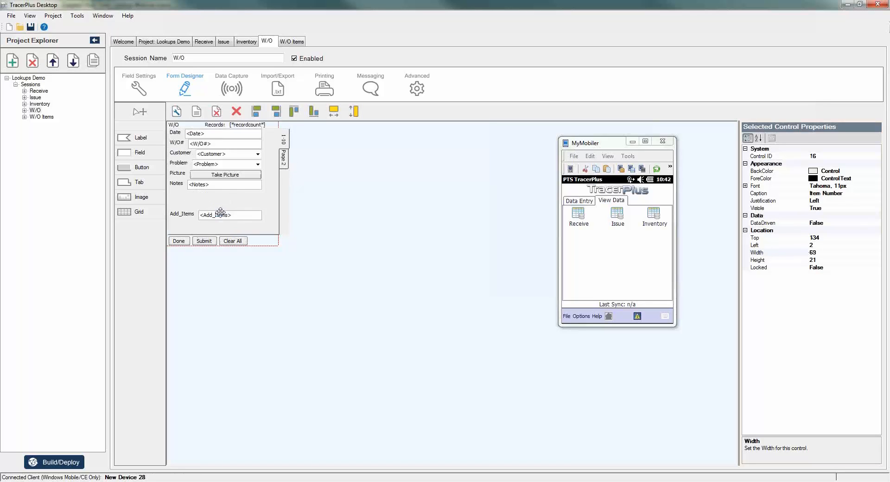
pyautogui.click(284, 163)
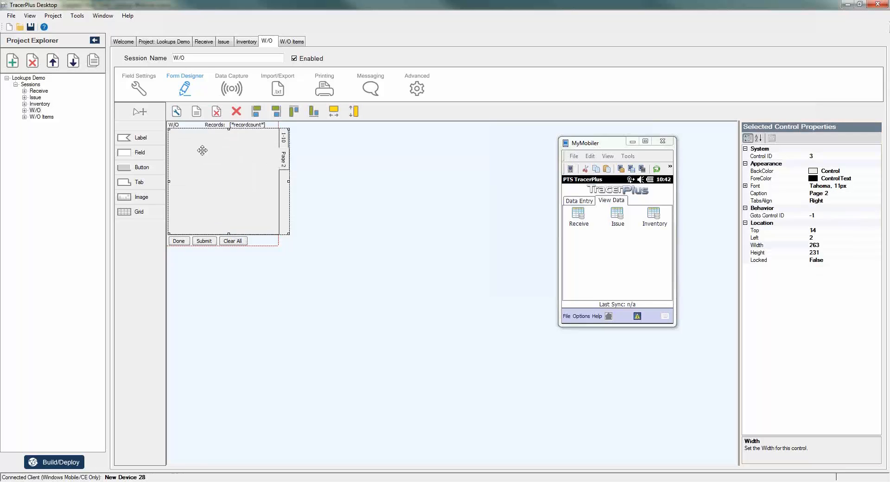
pyautogui.rightClick(173, 136)
pyautogui.click(194, 163)
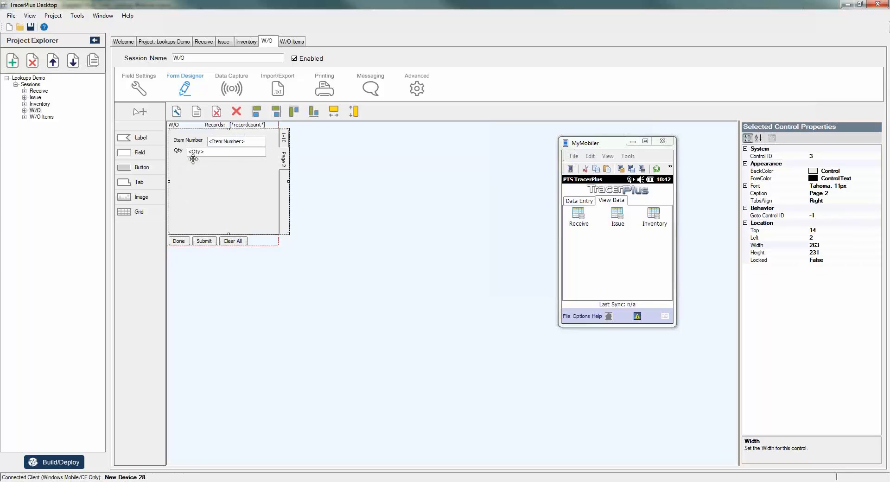
pyautogui.click(283, 138)
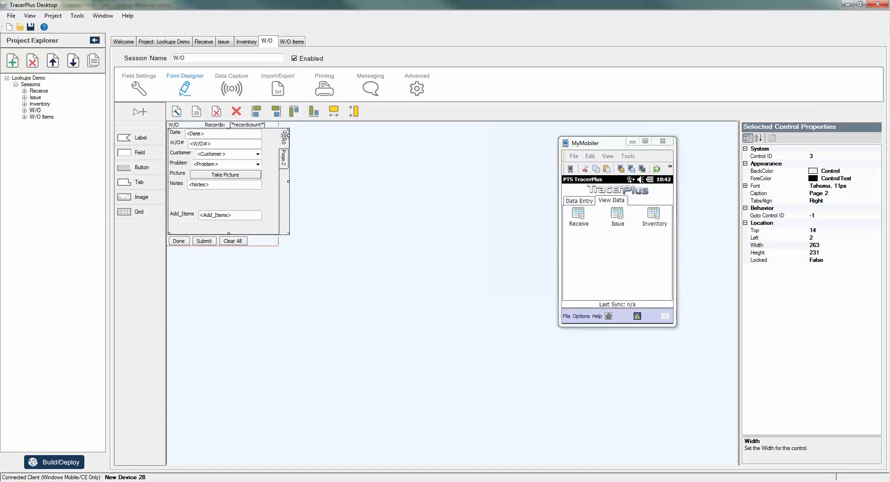
# Delete the Add_Items label and field from the first page of the W/O form.
pyautogui.click(204, 216)
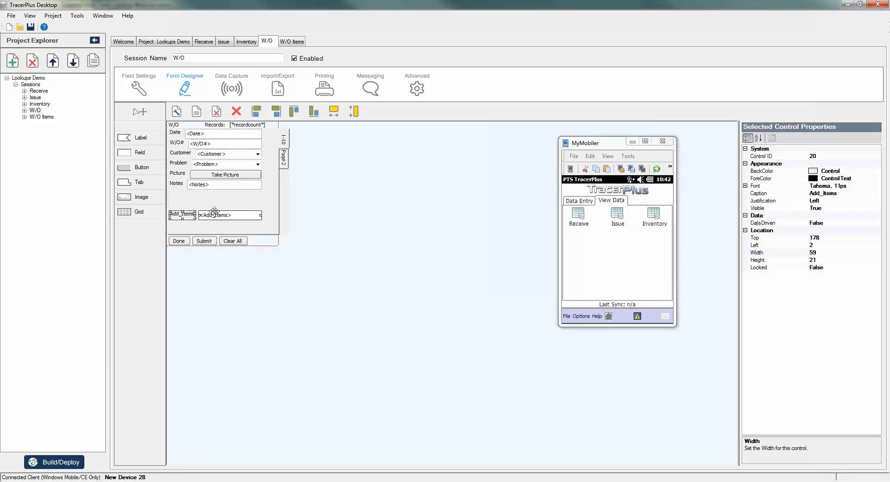
pyautogui.click(236, 111)
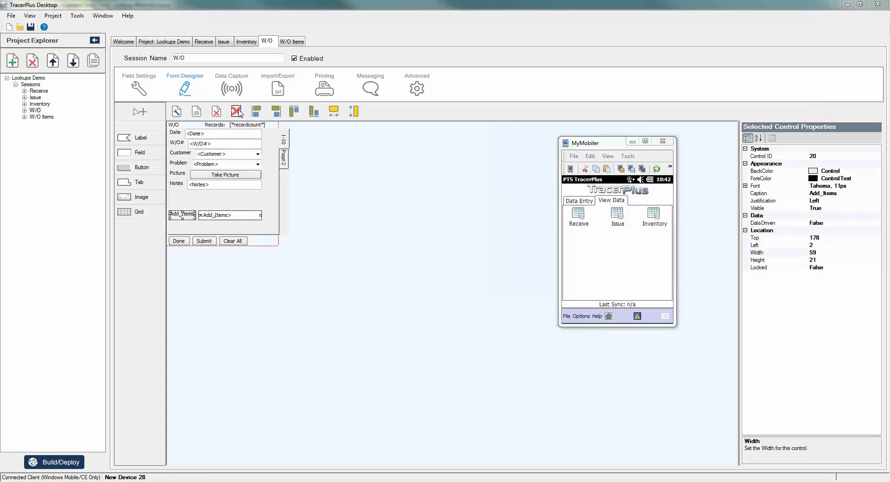
pyautogui.click(442, 274)
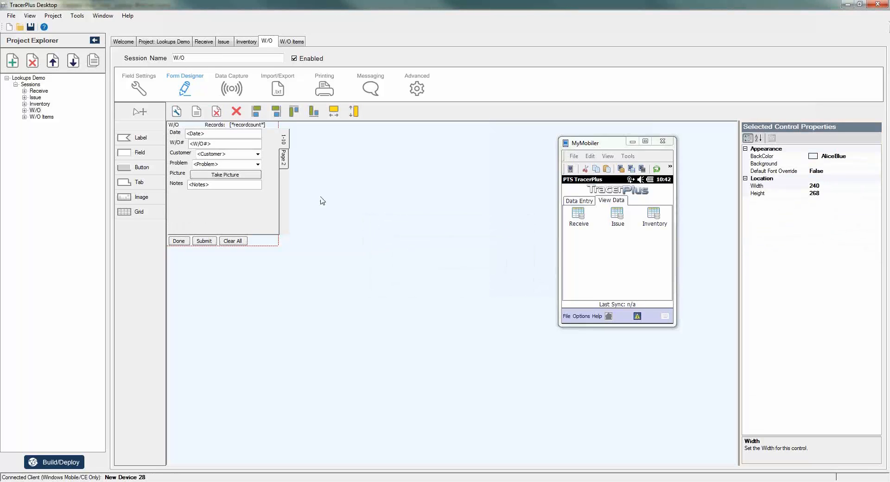
# Align the first page's five fields and Take Picture button to one left edge and equal width, and shift them slightly right and down.
pyautogui.click(217, 154)
pyautogui.keyDown('ctrl'); pyautogui.click(218, 164); pyautogui.keyUp('ctrl')
pyautogui.keyDown('ctrl'); pyautogui.click(210, 184); pyautogui.keyUp('ctrl')
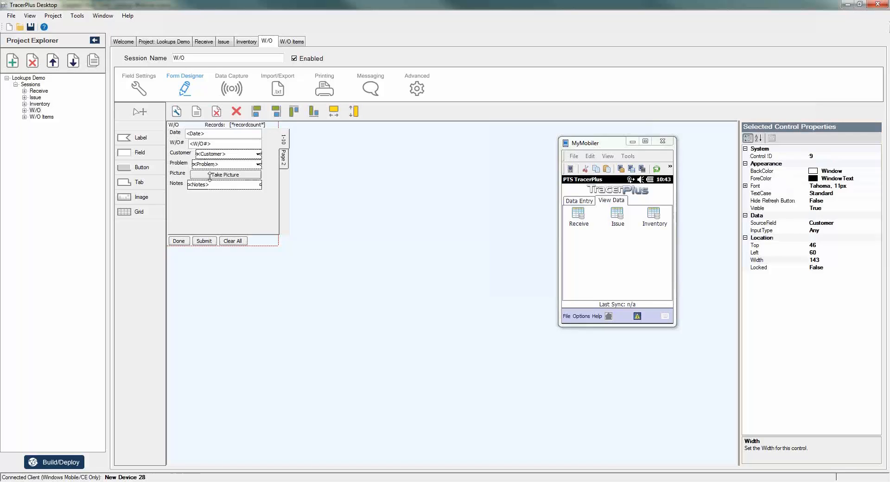
pyautogui.keyDown('ctrl'); pyautogui.click(213, 174); pyautogui.keyUp('ctrl')
pyautogui.keyDown('ctrl'); pyautogui.click(216, 154); pyautogui.keyUp('ctrl')
pyautogui.keyDown('ctrl'); pyautogui.click(216, 154); pyautogui.keyUp('ctrl')
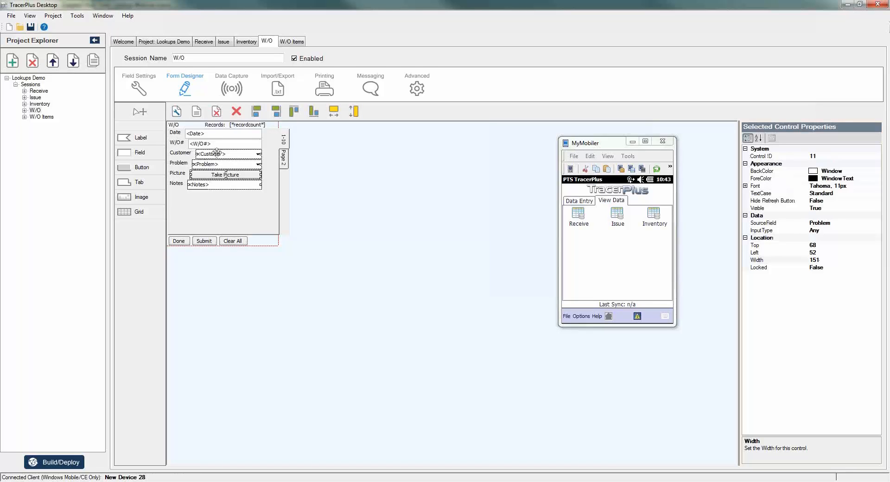
pyautogui.keyDown('ctrl'); pyautogui.click(216, 143); pyautogui.keyUp('ctrl')
pyautogui.keyDown('ctrl'); pyautogui.click(220, 134); pyautogui.keyUp('ctrl')
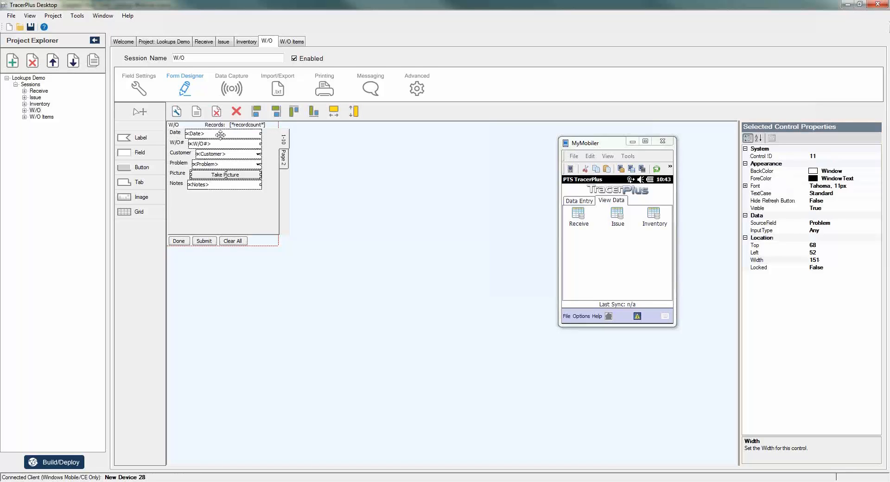
pyautogui.click(256, 111)
pyautogui.click(333, 111)
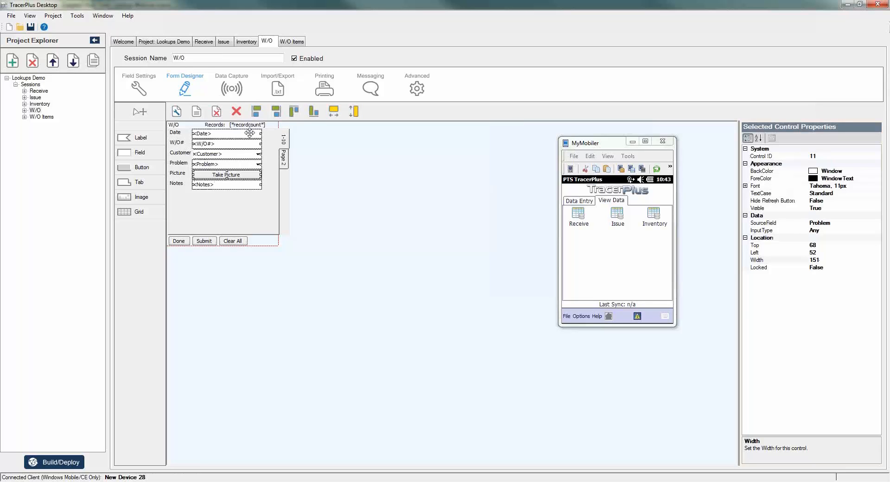
pyautogui.moveTo(247, 134); pyautogui.dragTo(255, 139)
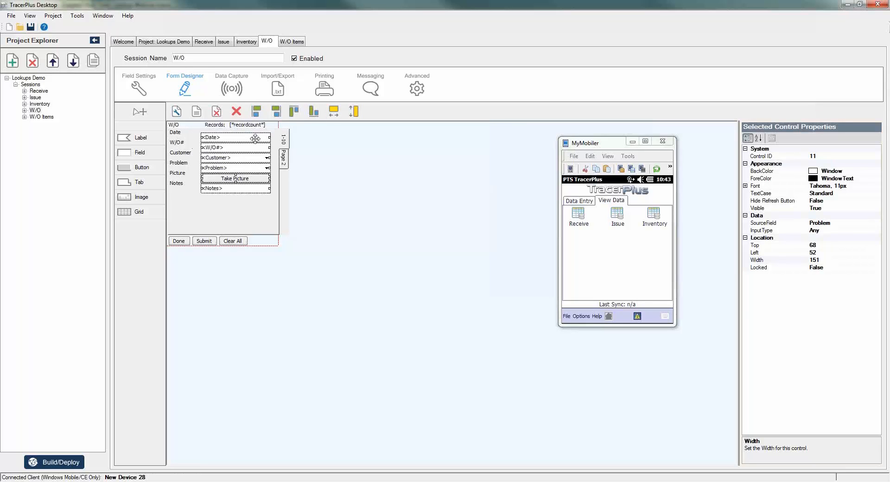
# Move the six labels from Date to Notes slightly right and down to line up with their fields.
pyautogui.click(179, 135)
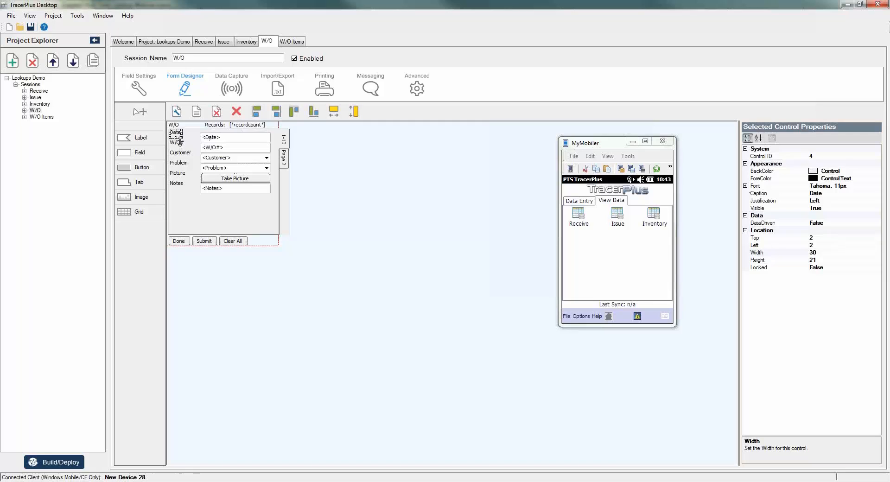
pyautogui.keyDown('ctrl'); pyautogui.click(177, 142); pyautogui.keyUp('ctrl')
pyautogui.keyDown('ctrl'); pyautogui.click(181, 152); pyautogui.keyUp('ctrl')
pyautogui.keyDown('ctrl'); pyautogui.click(178, 163); pyautogui.keyUp('ctrl')
pyautogui.keyDown('ctrl'); pyautogui.click(177, 173); pyautogui.keyUp('ctrl')
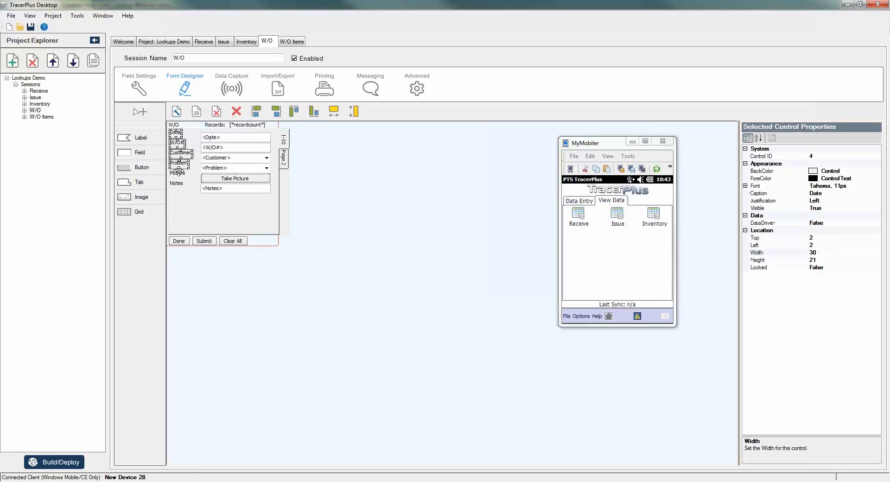
pyautogui.keyDown('ctrl'); pyautogui.click(176, 183); pyautogui.keyUp('ctrl')
pyautogui.moveTo(177, 164); pyautogui.dragTo(180, 170)
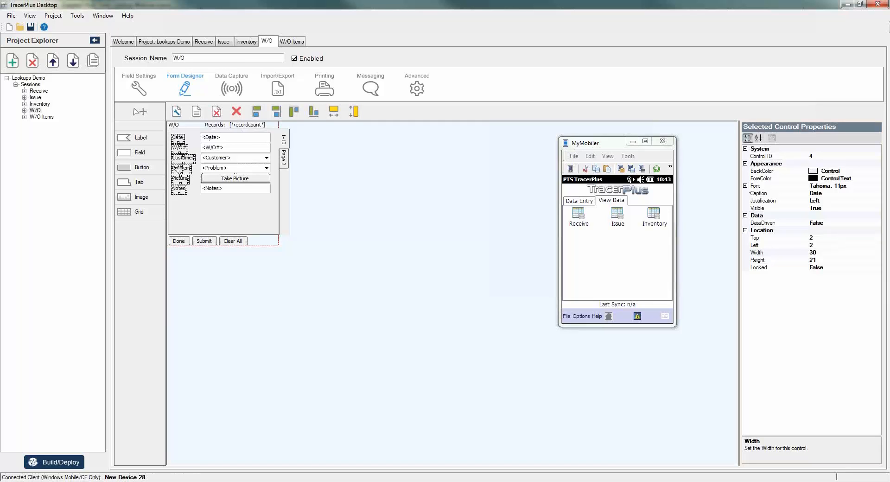
pyautogui.click(416, 184)
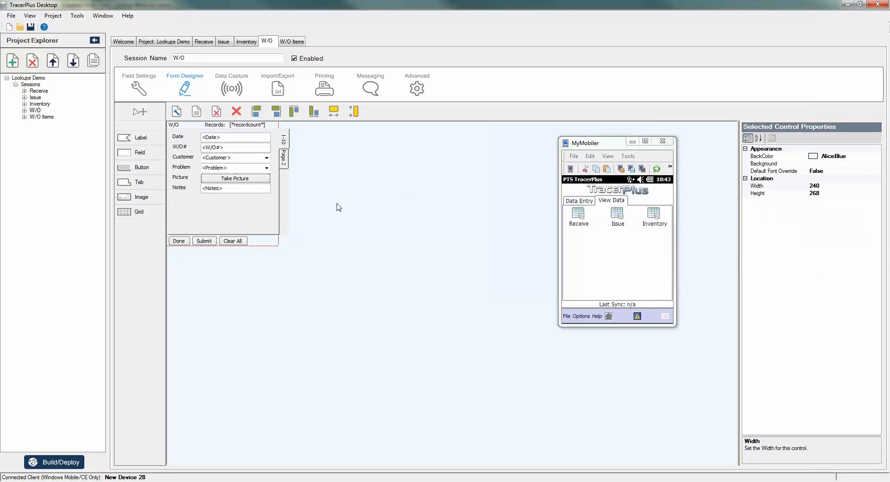
# Add a button captioned "Add Items to Work Order" below the Notes field, sized about 139 by 25.
pyautogui.click(139, 168)
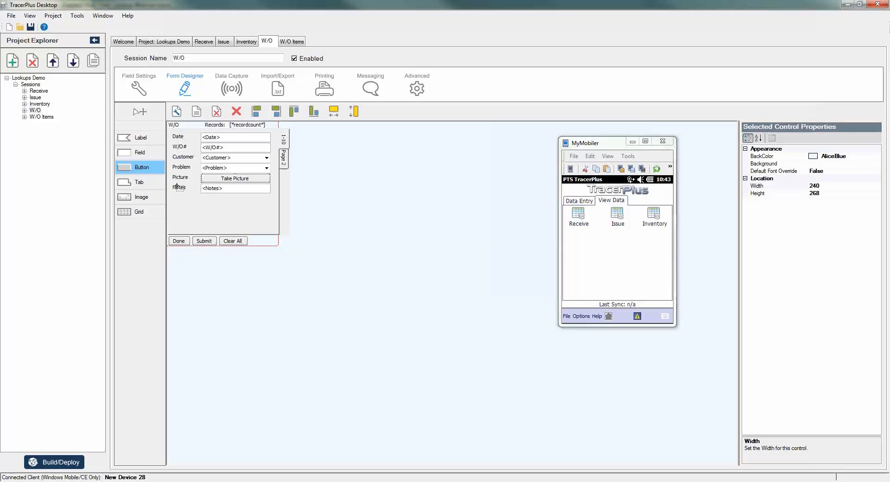
pyautogui.click(235, 217)
pyautogui.moveTo(244, 220); pyautogui.dragTo(269, 204)
pyautogui.click(772, 194)
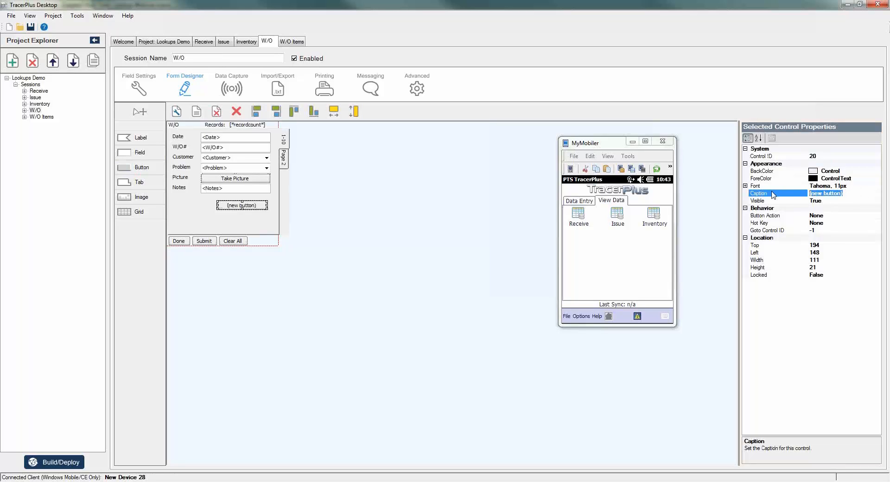
pyautogui.write('Add Items to Work Order')
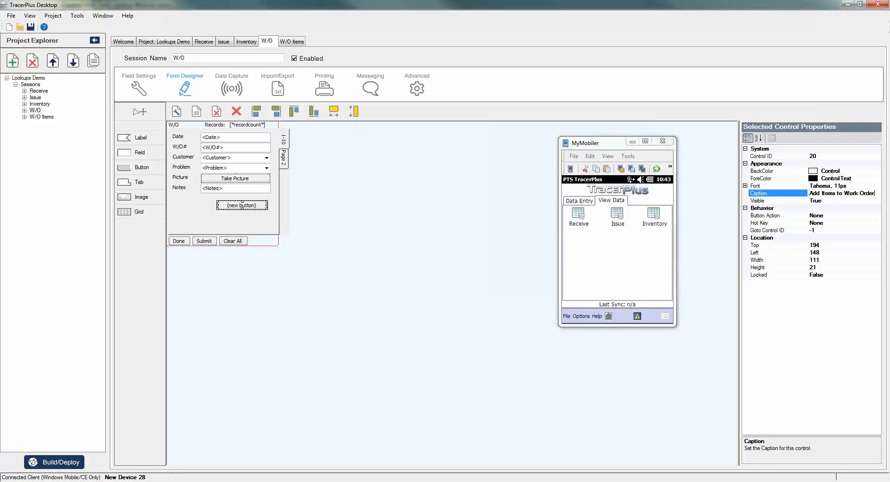
pyautogui.click(703, 196)
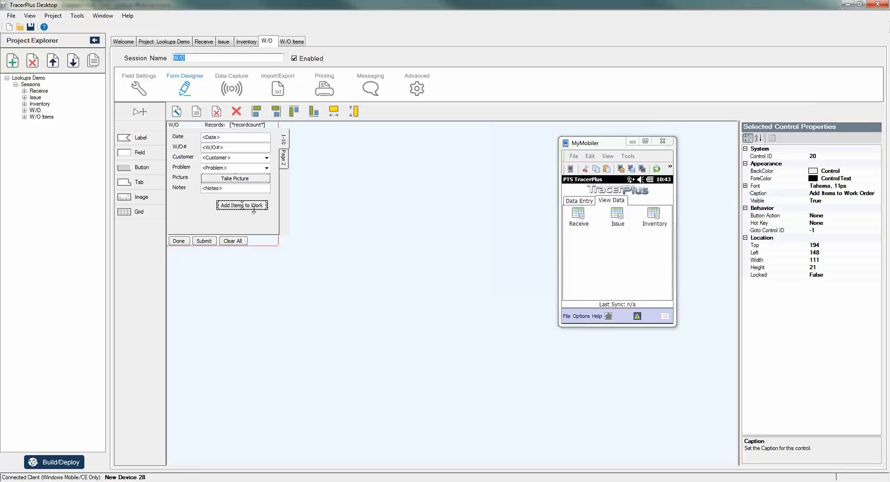
pyautogui.moveTo(251, 203); pyautogui.dragTo(238, 205)
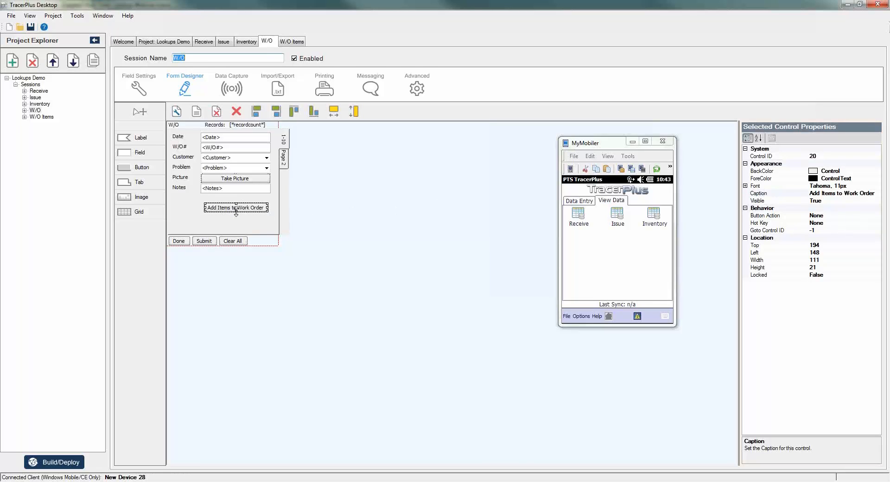
pyautogui.moveTo(235, 210); pyautogui.dragTo(236, 212)
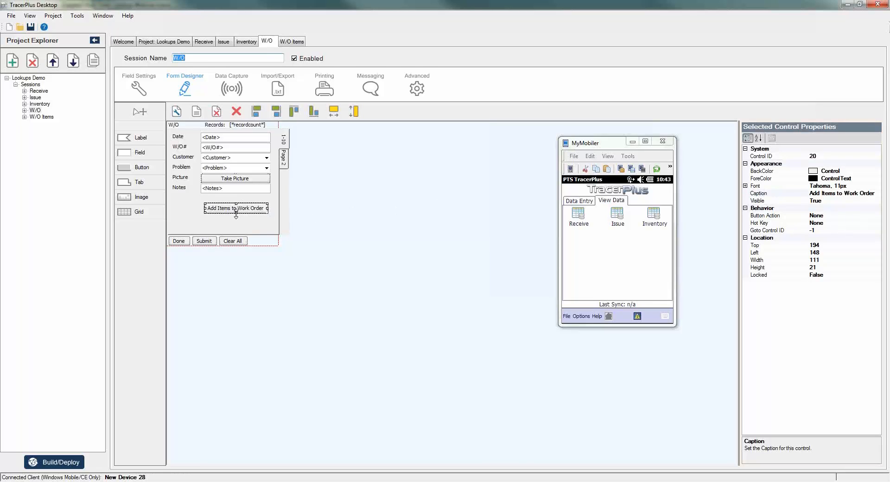
# Set the Add Items to Work Order button's action to GotoPage with page 1 as its target.
pyautogui.click(877, 215)
pyautogui.click(877, 215)
pyautogui.click(819, 295)
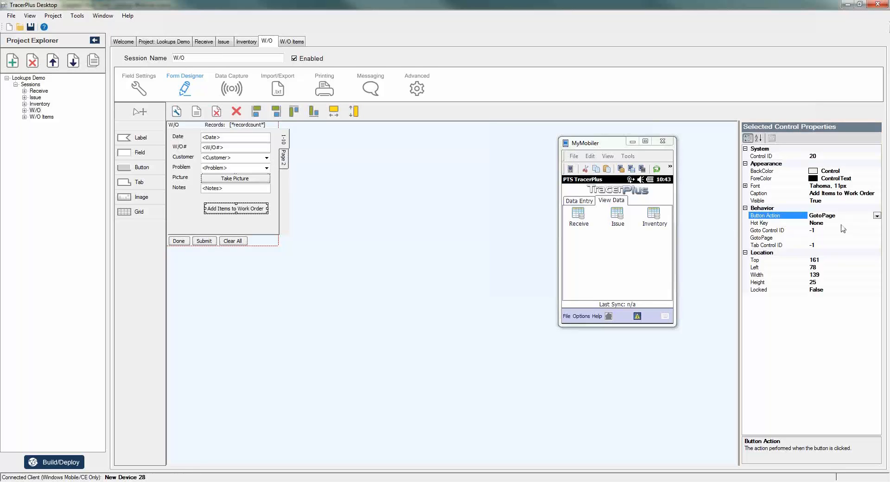
pyautogui.click(831, 236)
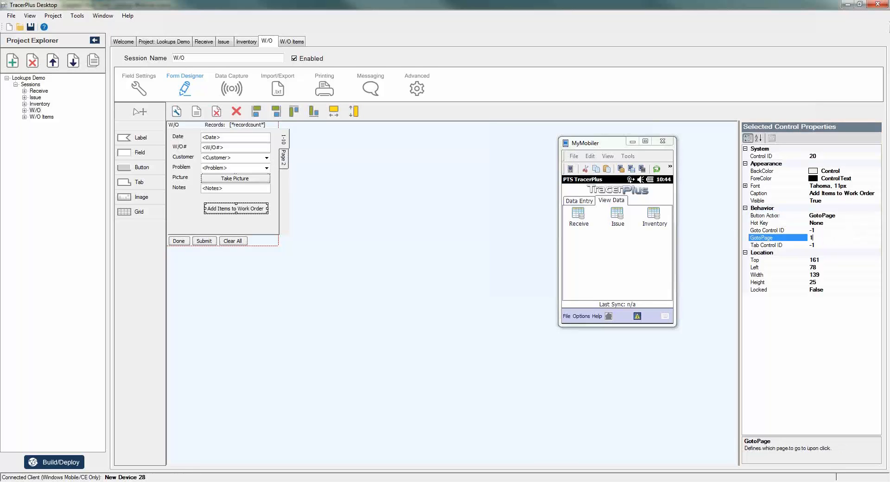
pyautogui.click(337, 301)
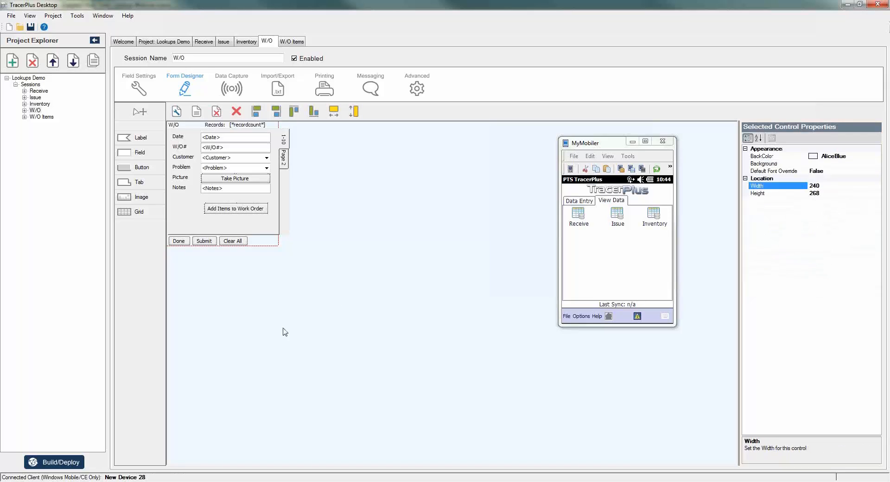
# Add a button captioned "Back" in the lower-left corner of the form's Page 2.
pyautogui.click(286, 168)
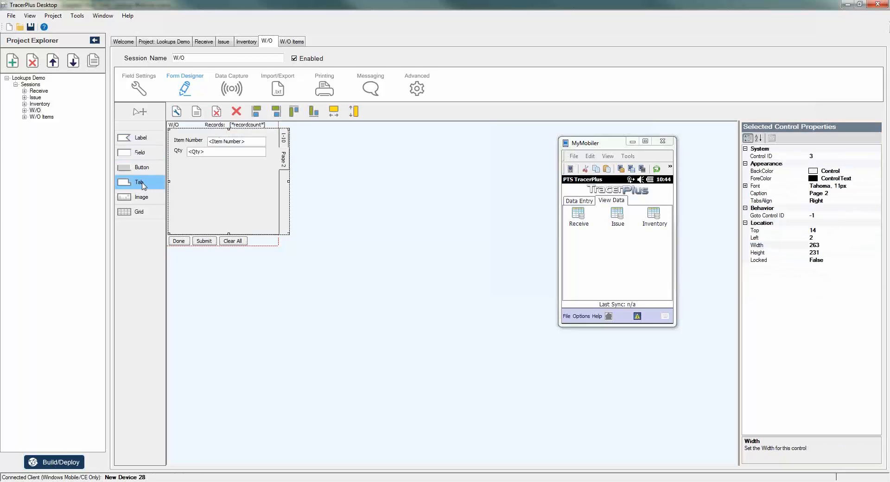
pyautogui.moveTo(141, 167); pyautogui.dragTo(183, 229)
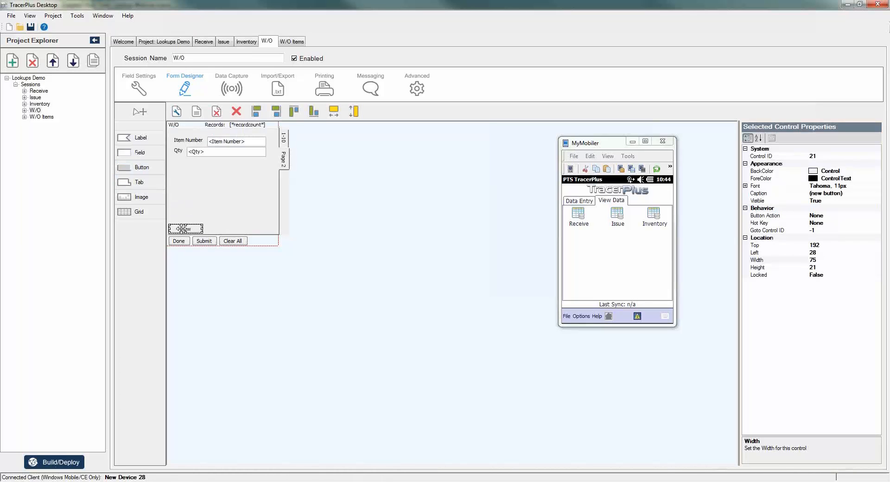
pyautogui.click(848, 193)
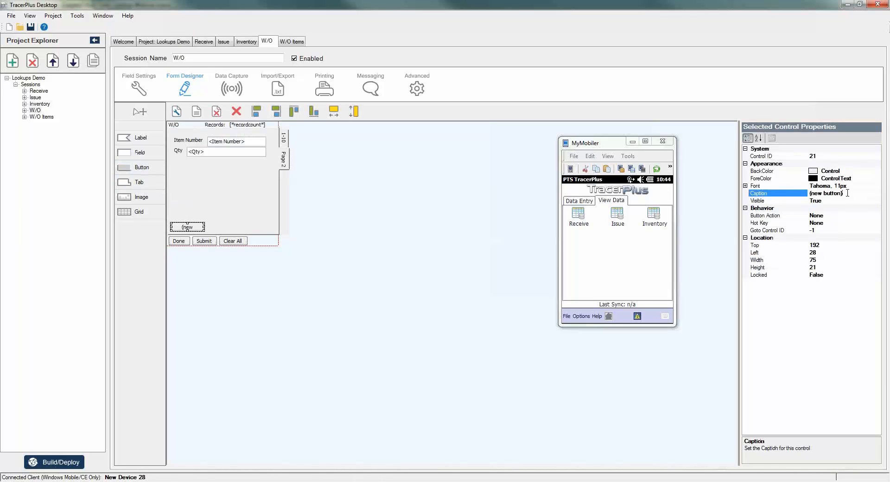
pyautogui.write('Back')
pyautogui.press('Return')
# Set the Back button's action to GotoPage with page 0 as its target.
pyautogui.click(875, 216)
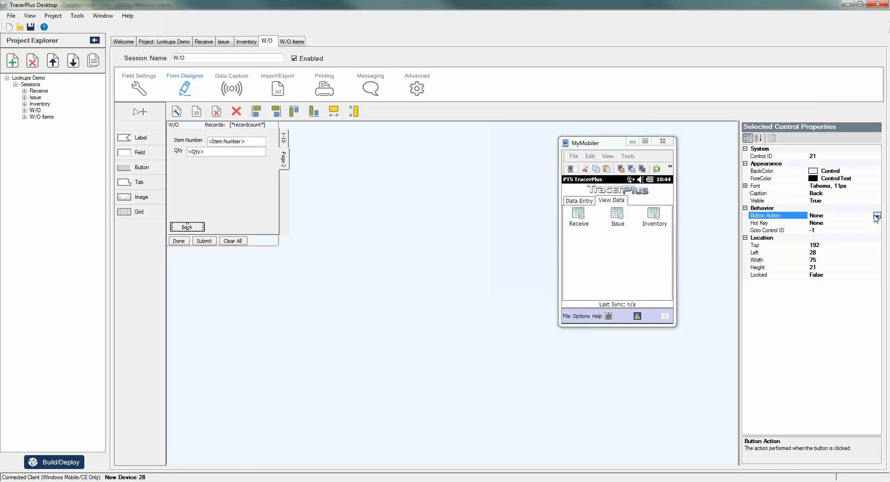
pyautogui.click(876, 216)
pyautogui.click(827, 272)
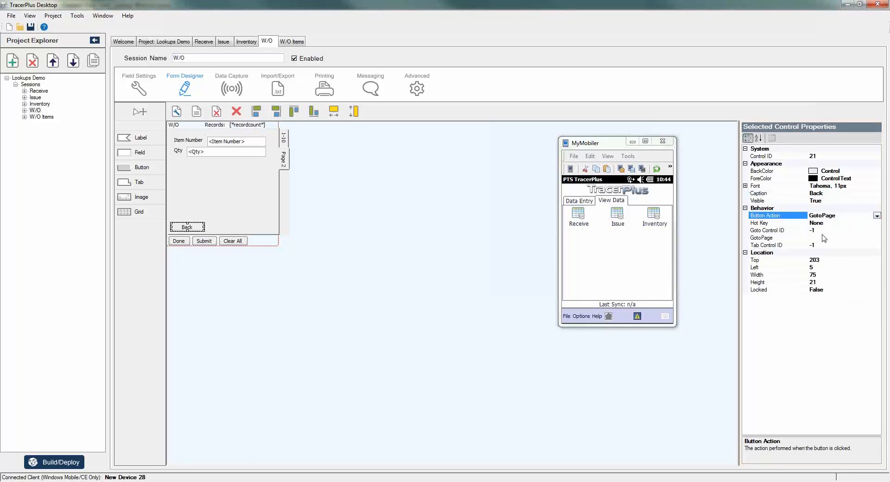
pyautogui.click(823, 239)
pyautogui.write('0')
pyautogui.press('Tab')
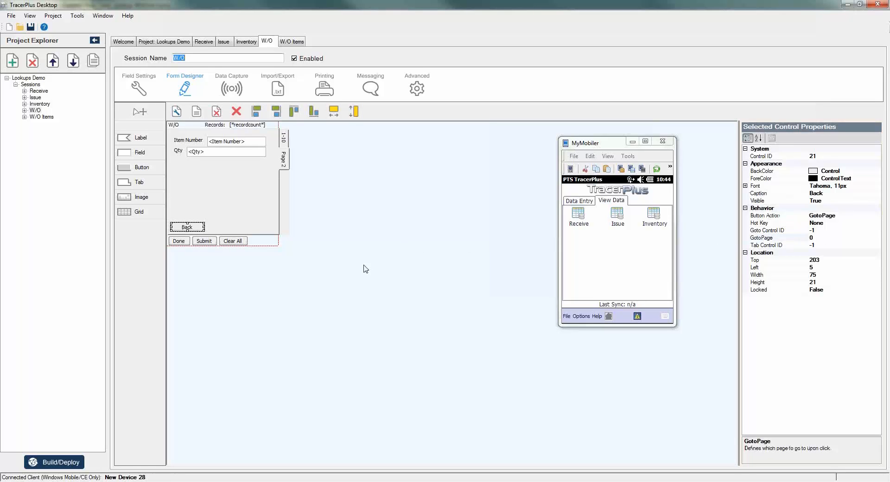
pyautogui.click(365, 269)
# Build the project and deploy it to the connected Windows Mobile device.
pyautogui.click(60, 462)
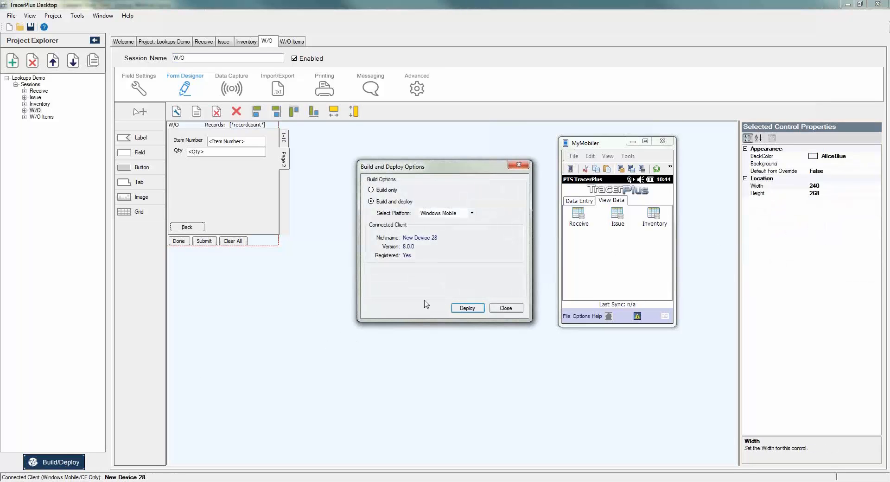
pyautogui.click(465, 308)
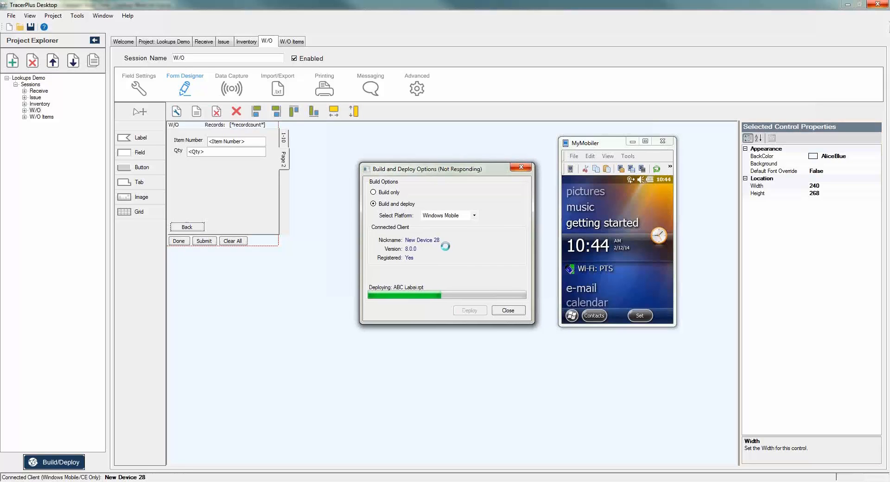
pyautogui.click(508, 310)
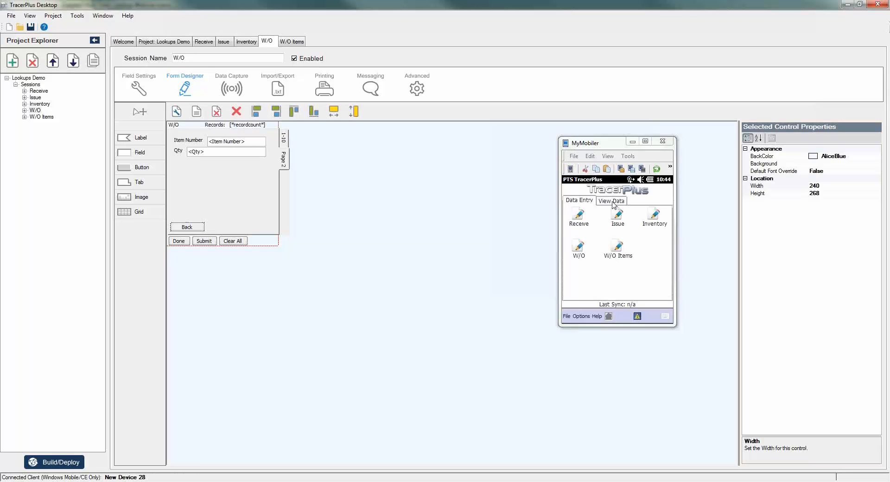
# In the MyMobiler device view, check the stored W/O Items records, and open the W/O session for data entry.
pyautogui.click(614, 202)
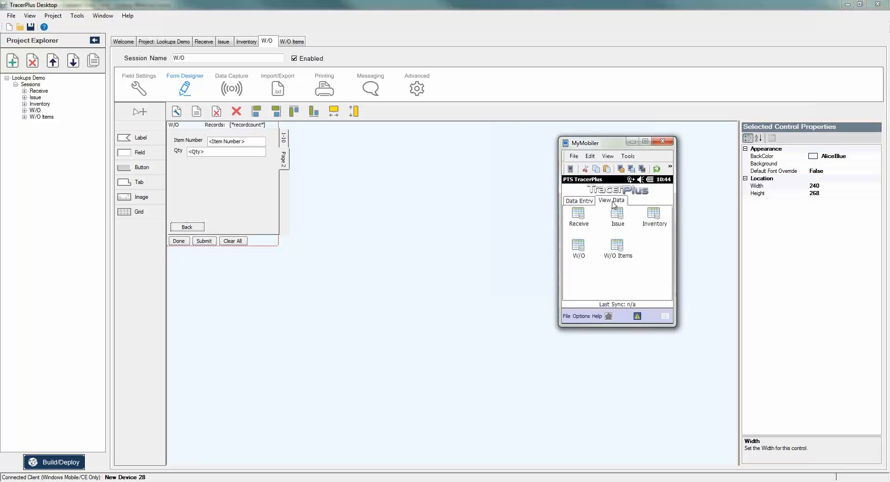
pyautogui.click(617, 246)
pyautogui.click(610, 319)
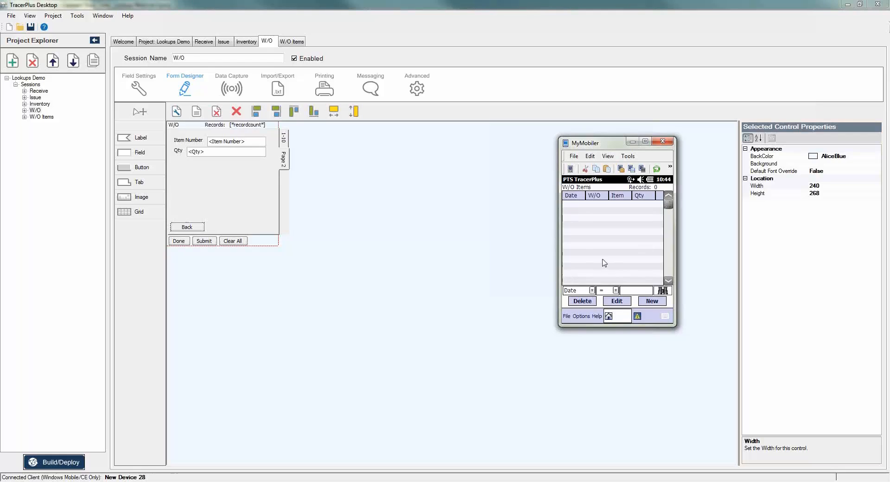
pyautogui.click(578, 249)
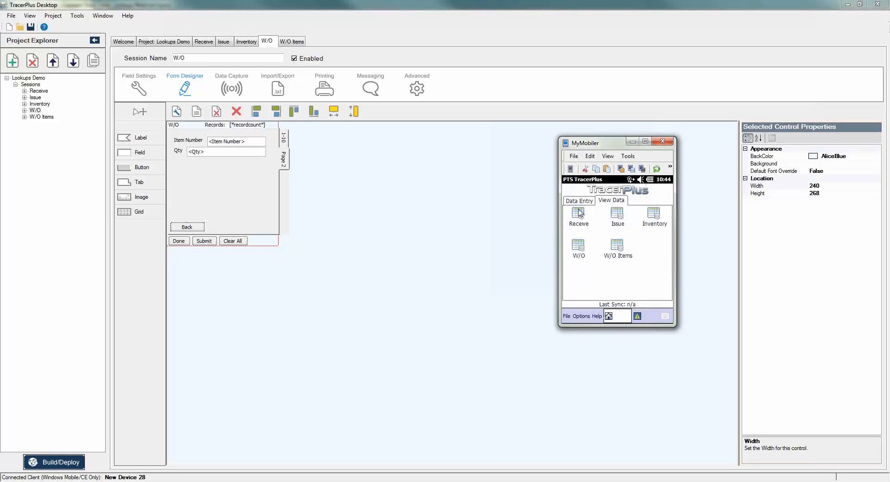
pyautogui.click(578, 203)
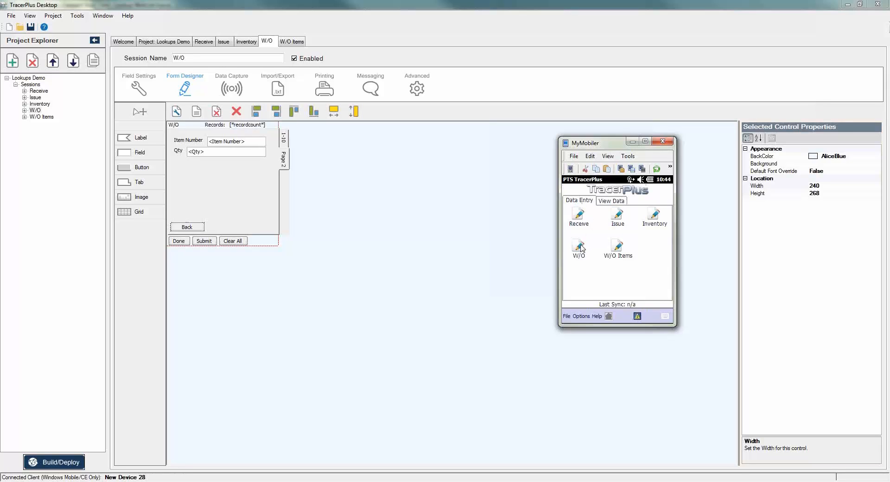
pyautogui.click(580, 247)
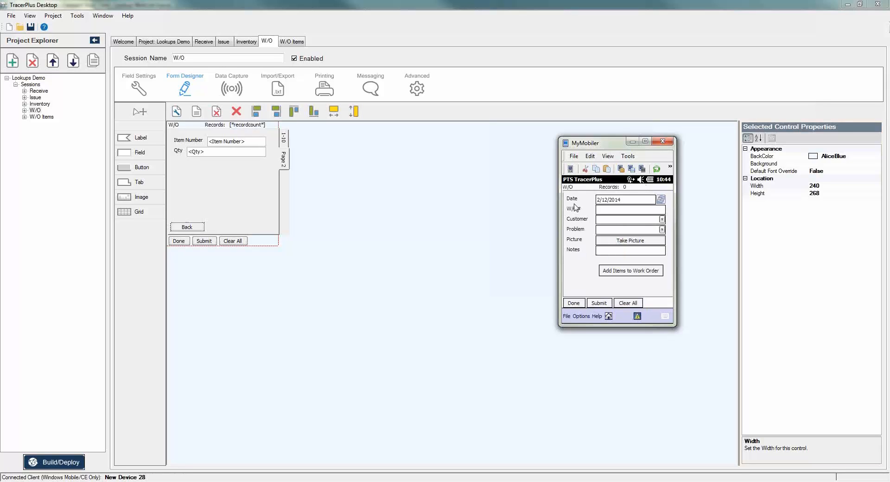
# On the device's W/O form, enter the work order number, choose the customer, and set Problem to "AC not working".
pyautogui.click(599, 211)
pyautogui.click(662, 220)
pyautogui.click(606, 227)
pyautogui.click(662, 230)
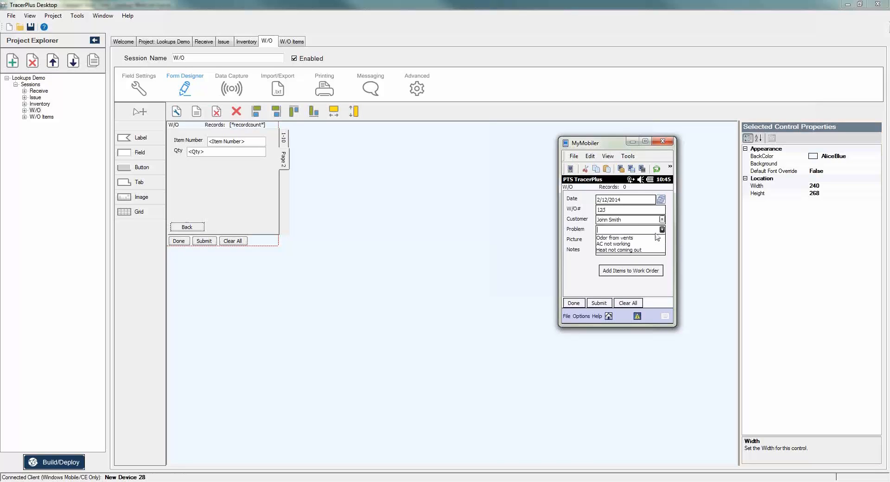
pyautogui.click(614, 244)
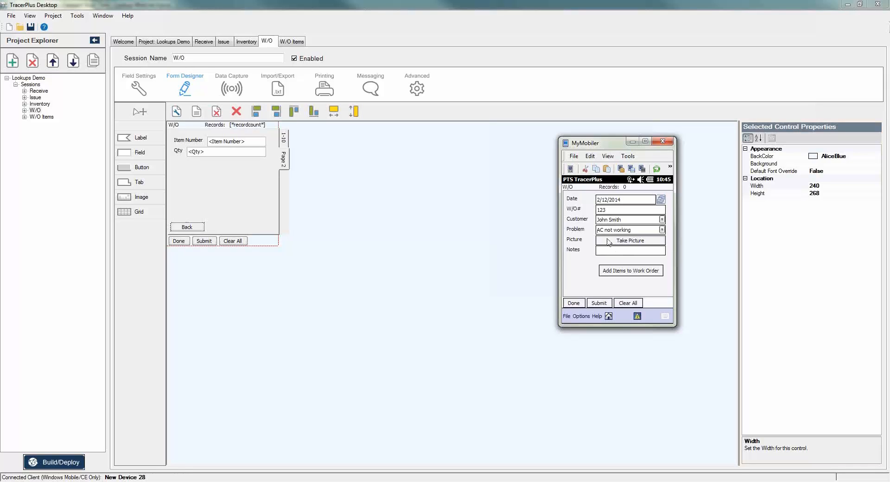
# Take and accept a camera picture for the work order, and enter "Replaced filters" as its notes.
pyautogui.click(608, 242)
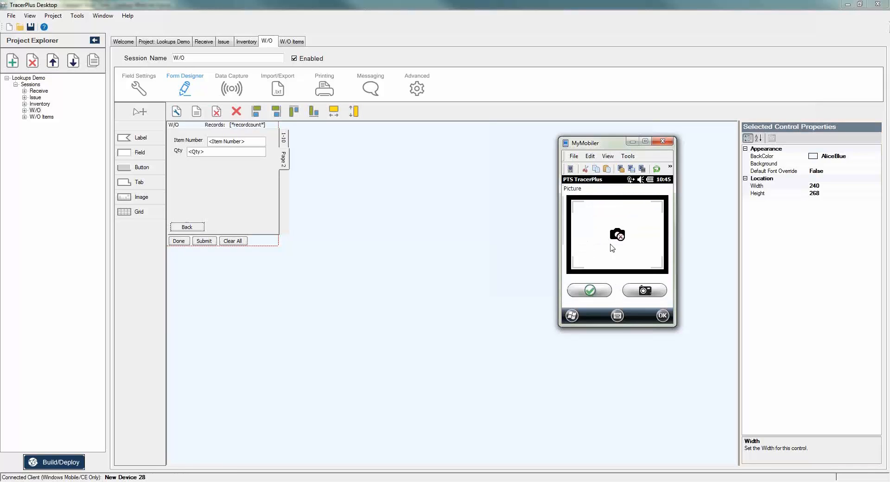
pyautogui.click(651, 291)
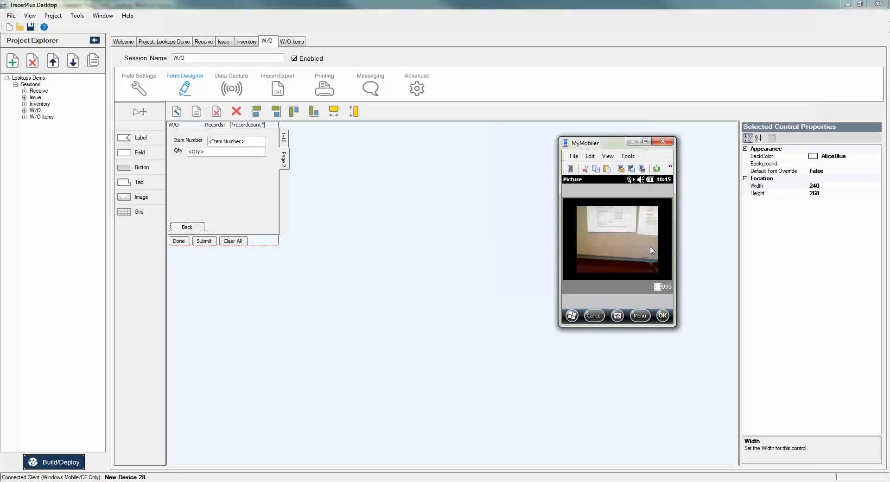
pyautogui.click(652, 250)
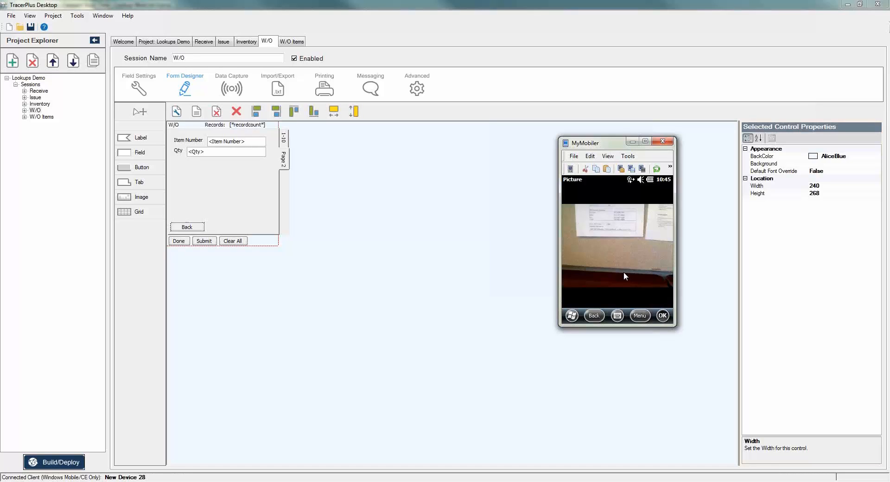
pyautogui.click(589, 290)
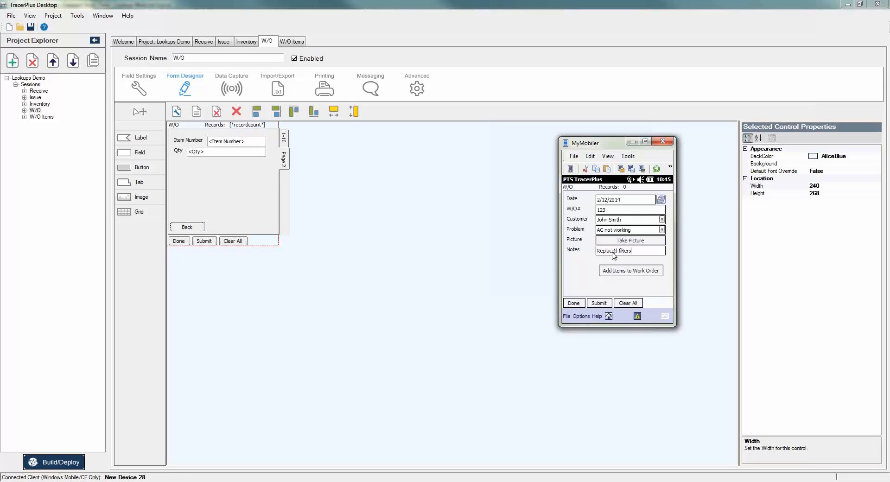
pyautogui.doubleClick(619, 253)
# Add items 1111 (quantity 5) and 2222 (quantity 2) to the work order, and check the W/O session's Advanced settings in TracerPlus Desktop.
pyautogui.click(630, 271)
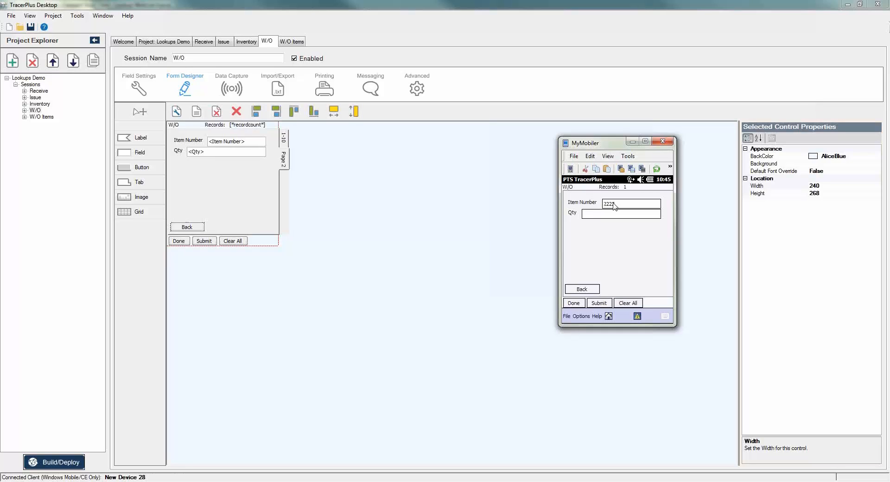
pyautogui.write('2')
pyautogui.click(406, 88)
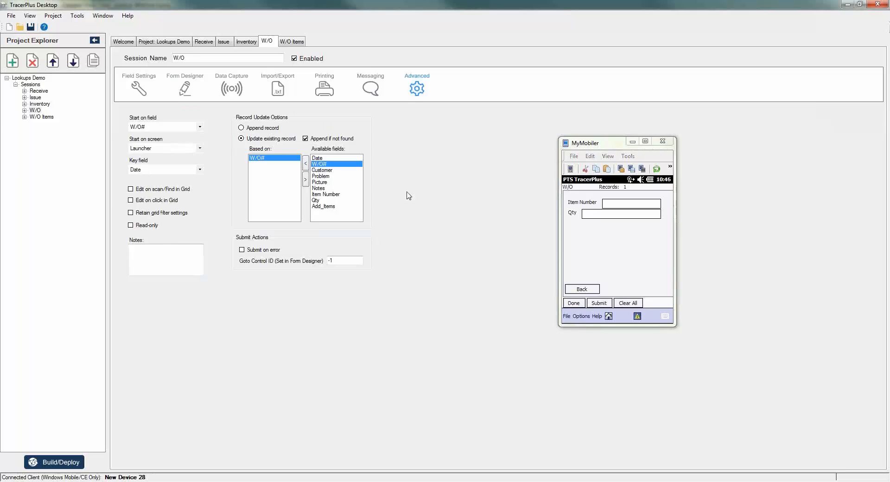
# Add item 3333 with quantity 7 to the work order on the device, and return to the form's first page.
pyautogui.click(608, 206)
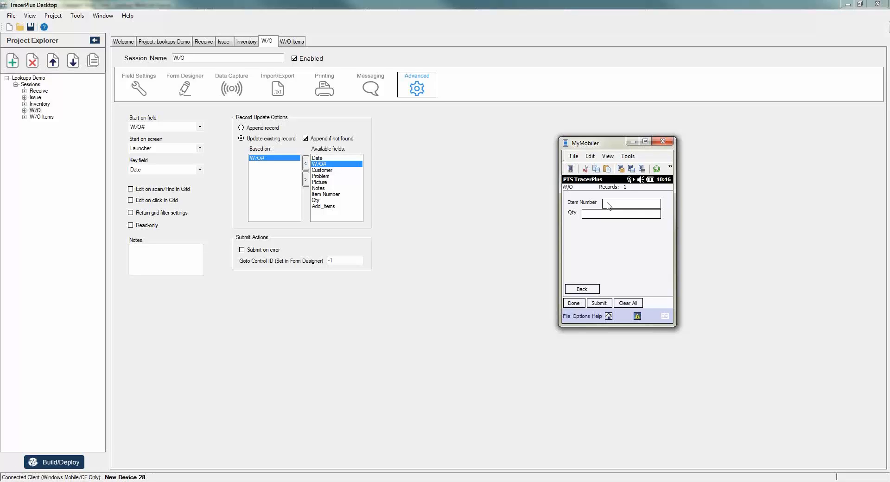
pyautogui.write('3333')
pyautogui.press('Return')
pyautogui.click(582, 289)
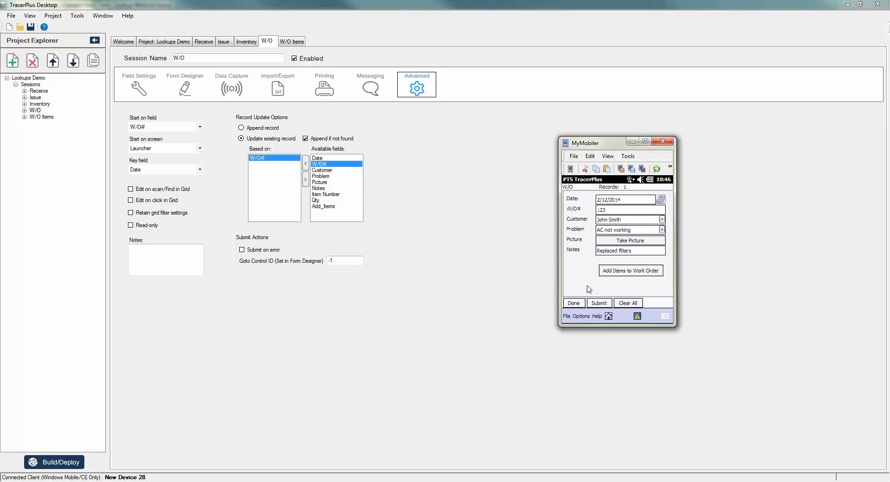
# Clear all fields on the W/O form and leave the session without saving the current record.
pyautogui.click(625, 304)
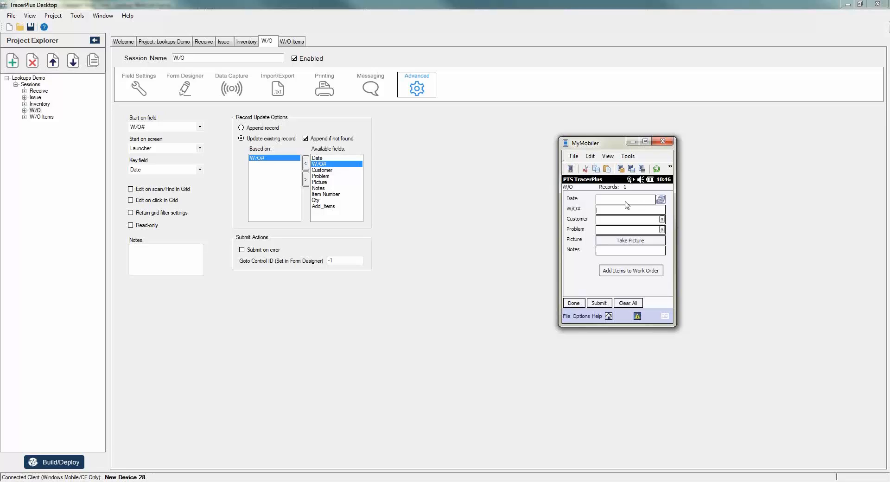
pyautogui.click(573, 303)
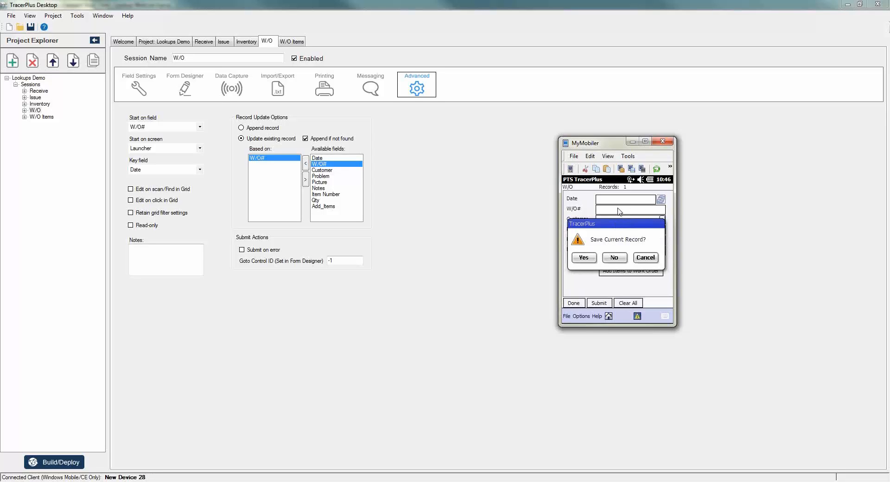
pyautogui.click(615, 257)
# View the stored W/O Items records on the device and widen the Date column to show full dates.
pyautogui.click(617, 202)
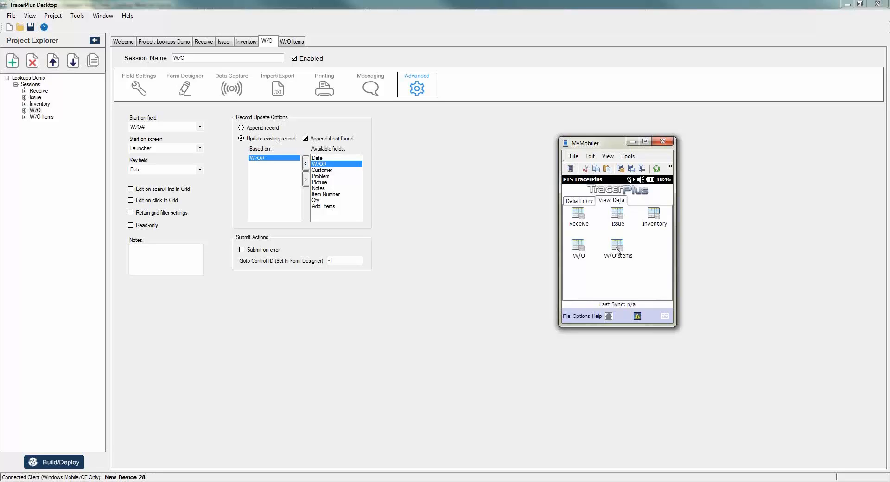
pyautogui.click(616, 248)
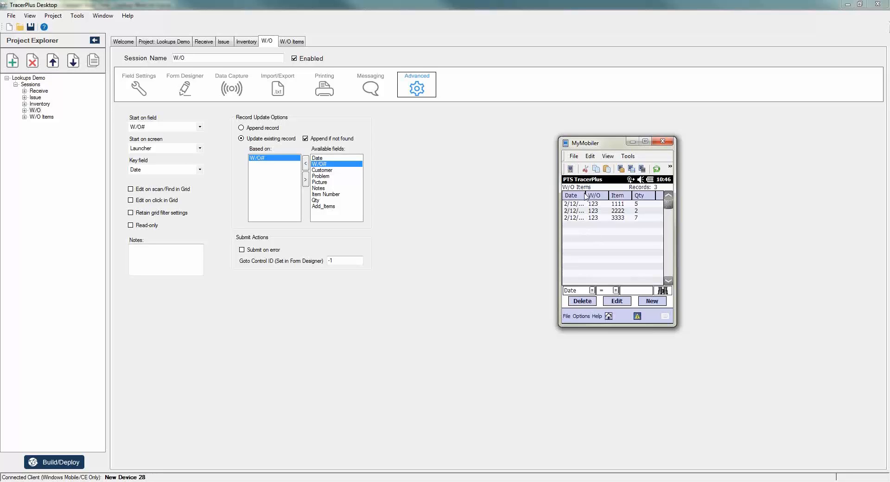
pyautogui.moveTo(587, 196); pyautogui.dragTo(596, 196)
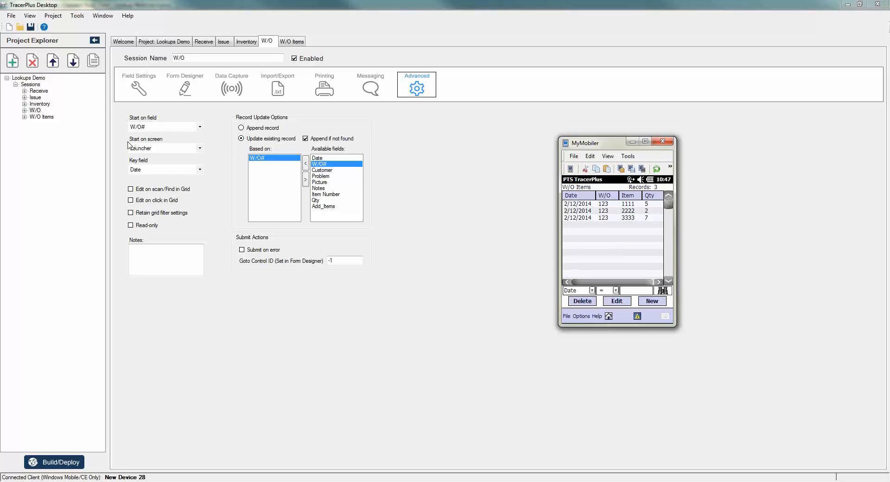
# Open the sample project library in TracerPlus Desktop and examine the Asset Location Audit sample in the Asset Tracking category.
pyautogui.click(125, 43)
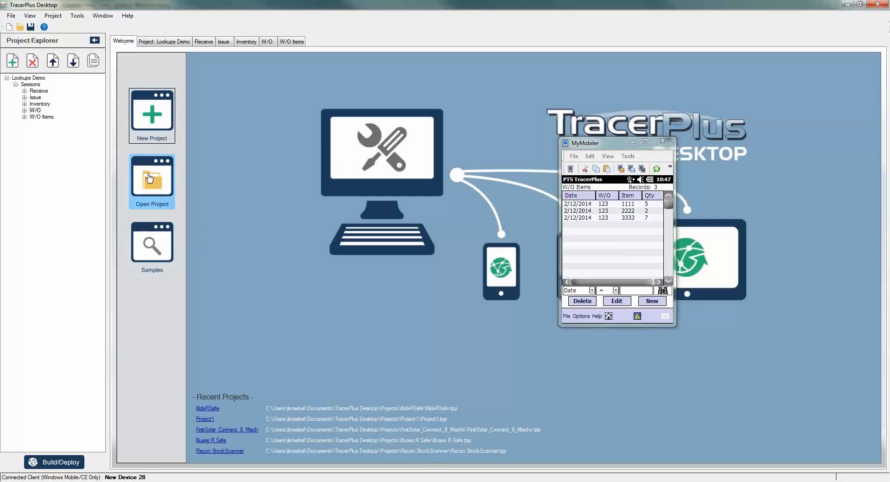
pyautogui.click(151, 244)
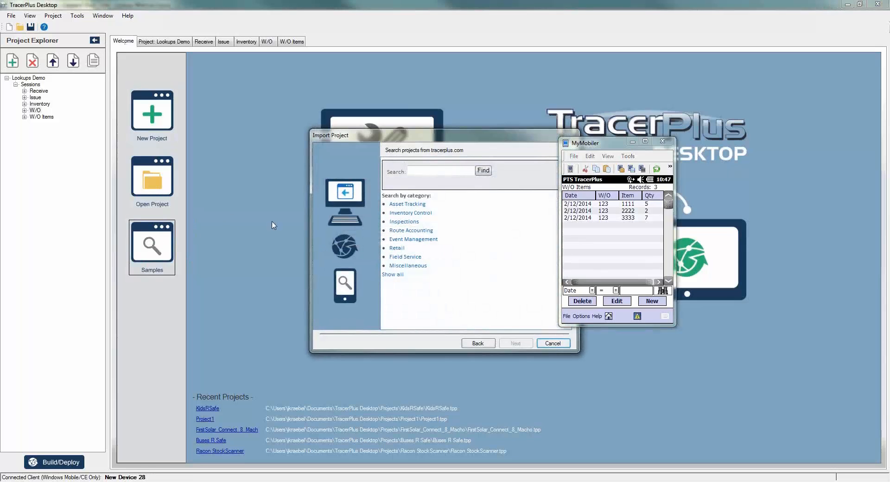
pyautogui.moveTo(410, 141); pyautogui.dragTo(282, 117)
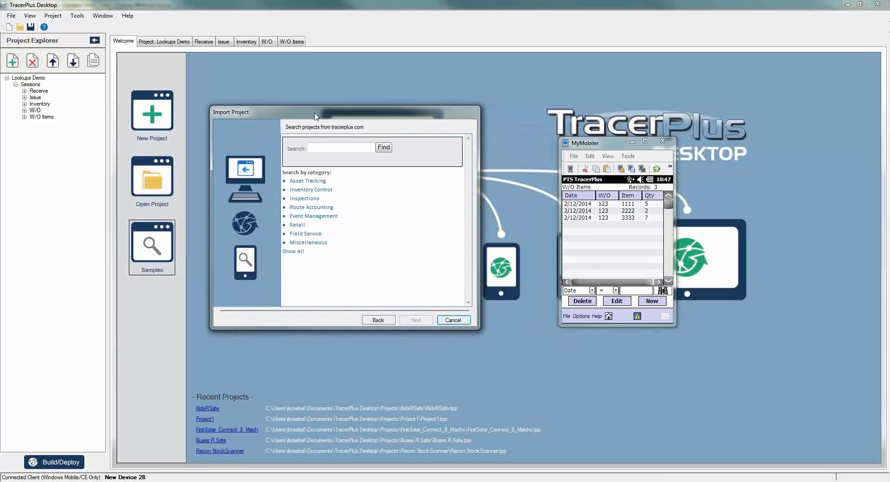
pyautogui.click(307, 181)
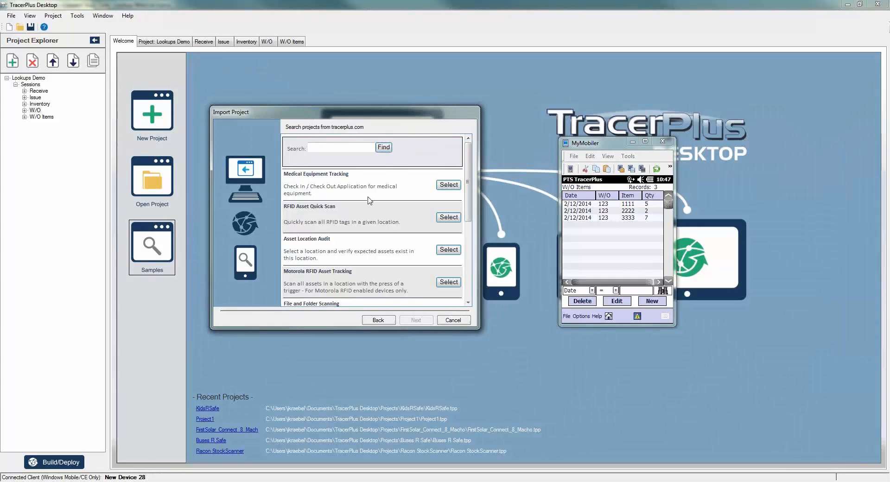
pyautogui.click(441, 251)
pyautogui.scroll(-3, 416, 199)
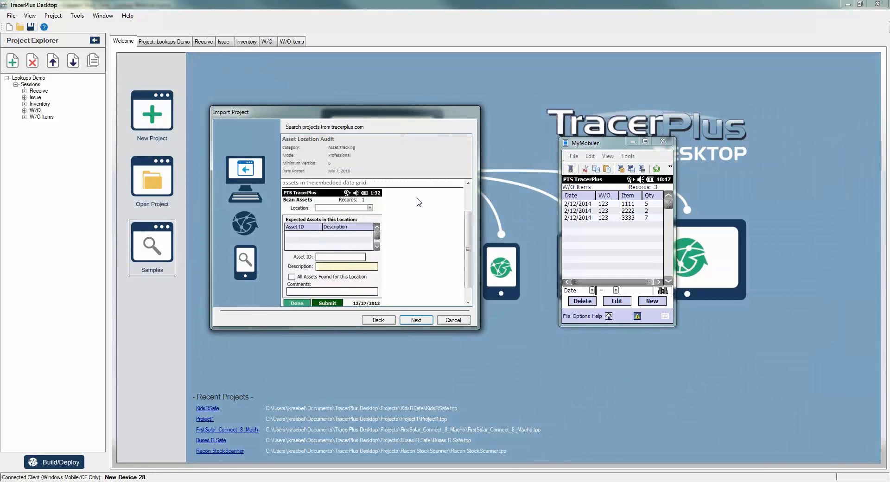
pyautogui.scroll(1, 420, 235)
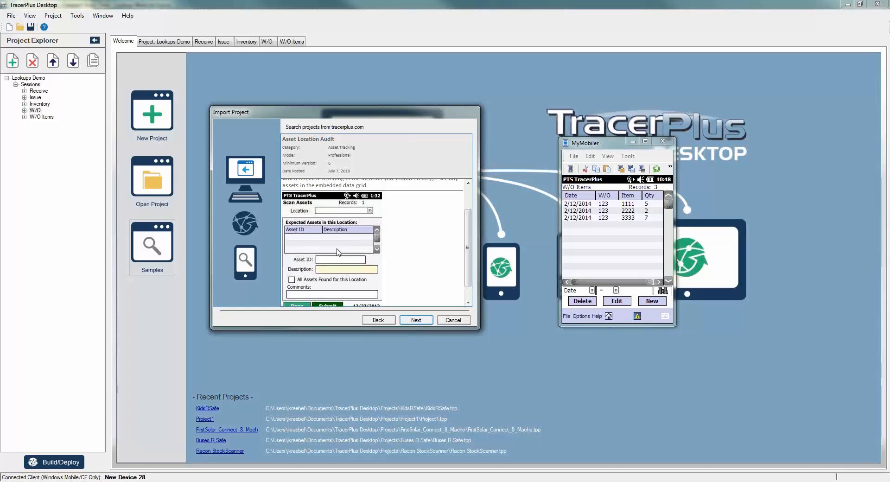
# Look through the rest of the Asset Tracking samples and return to the category list.
pyautogui.click(377, 319)
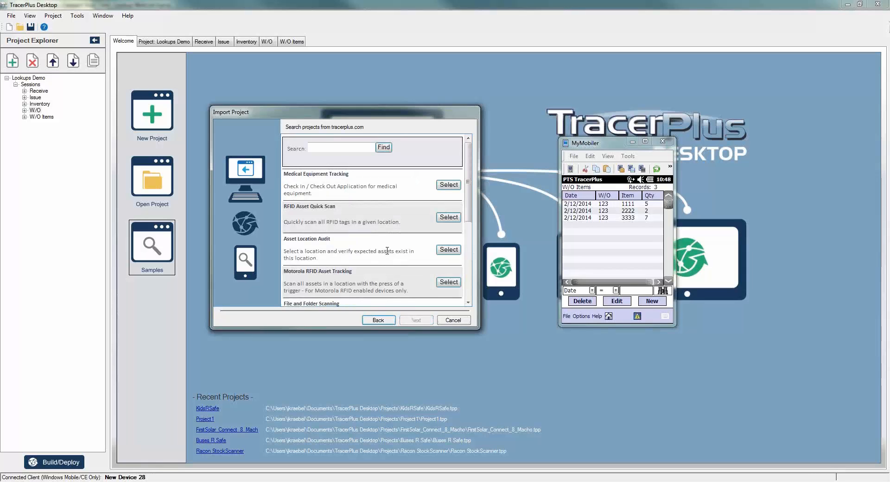
pyautogui.scroll(-1, 386, 250)
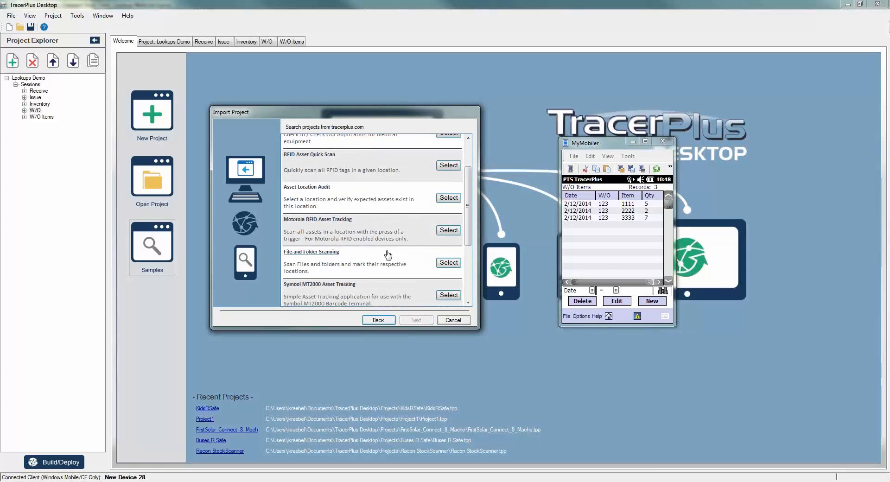
pyautogui.scroll(-2, 388, 255)
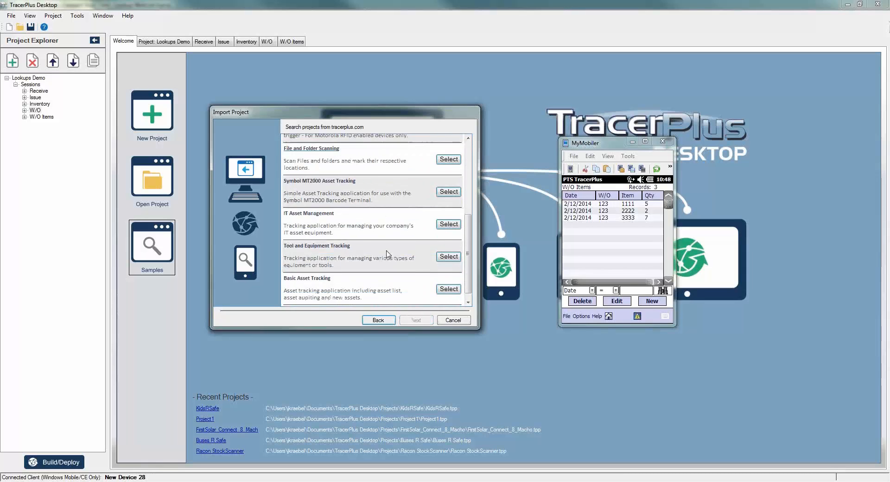
pyautogui.click(388, 321)
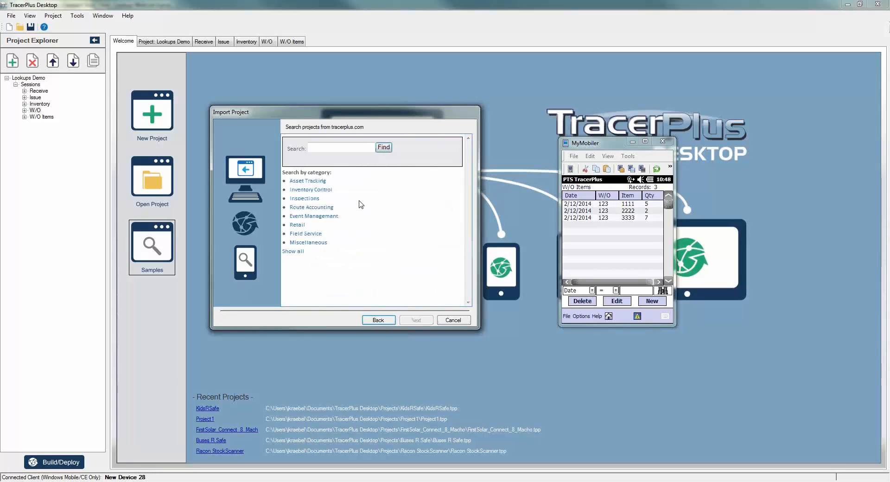
# Examine the Delivery of Goods sample in the Route Accounting category, and return to the category list.
pyautogui.click(319, 208)
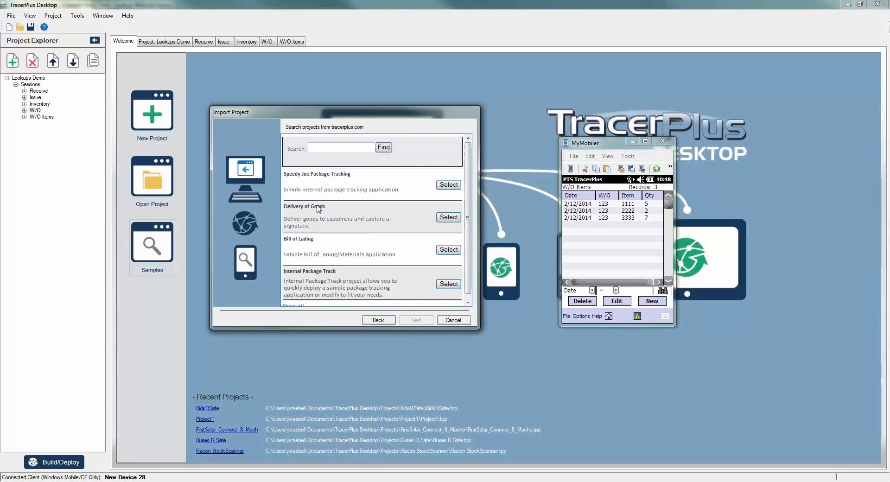
pyautogui.click(447, 218)
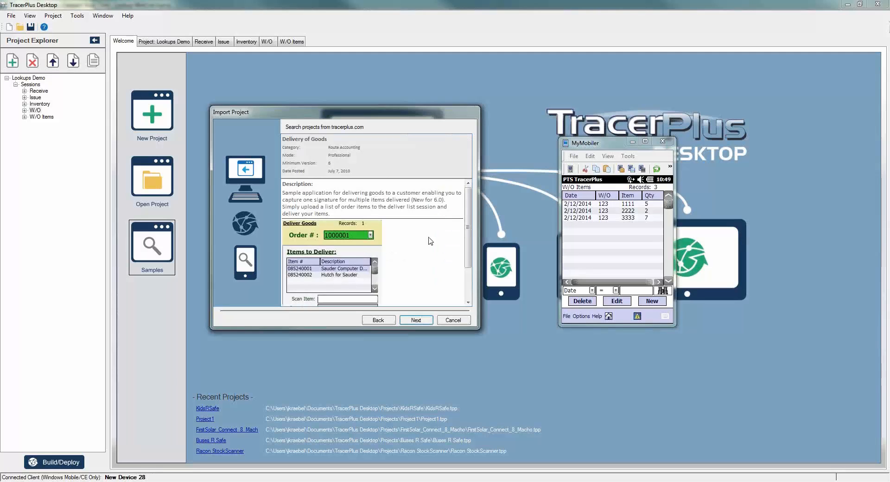
pyautogui.scroll(-3, 428, 240)
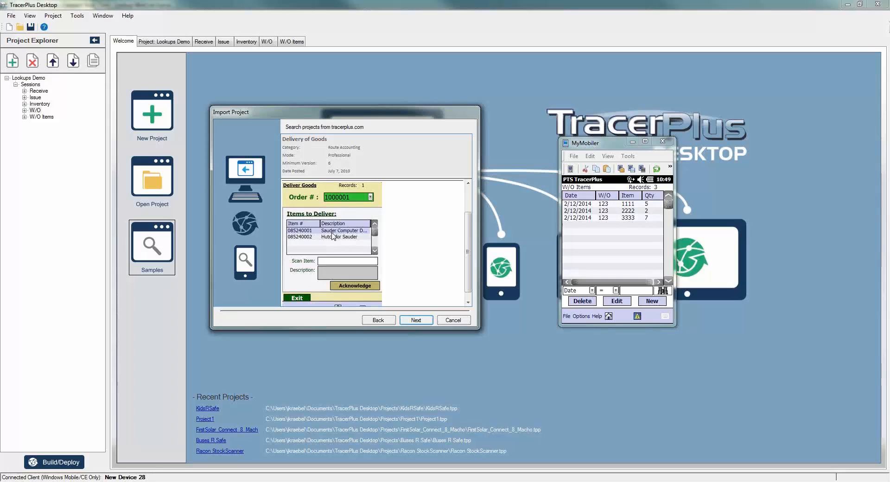
pyautogui.click(383, 320)
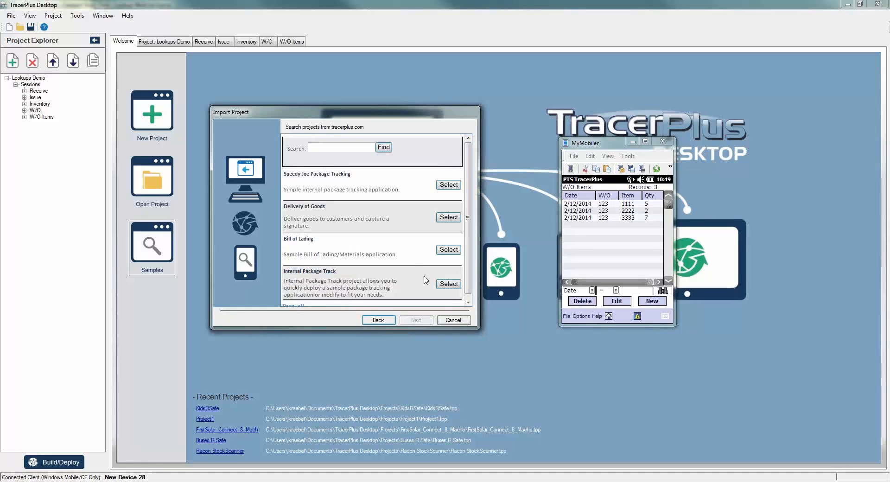
pyautogui.scroll(-1, 425, 253)
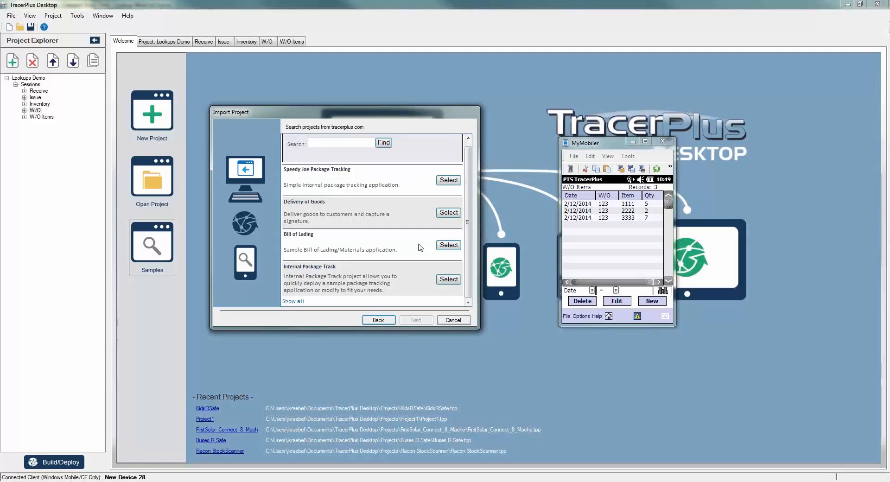
pyautogui.click(378, 320)
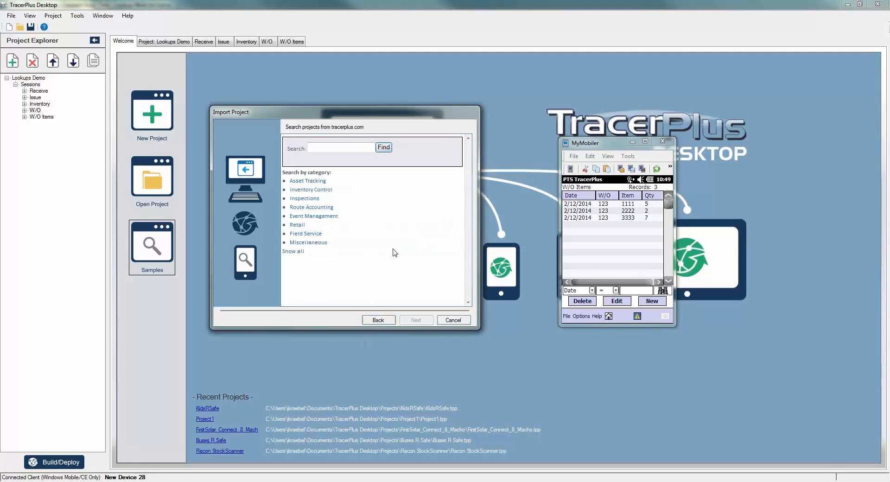